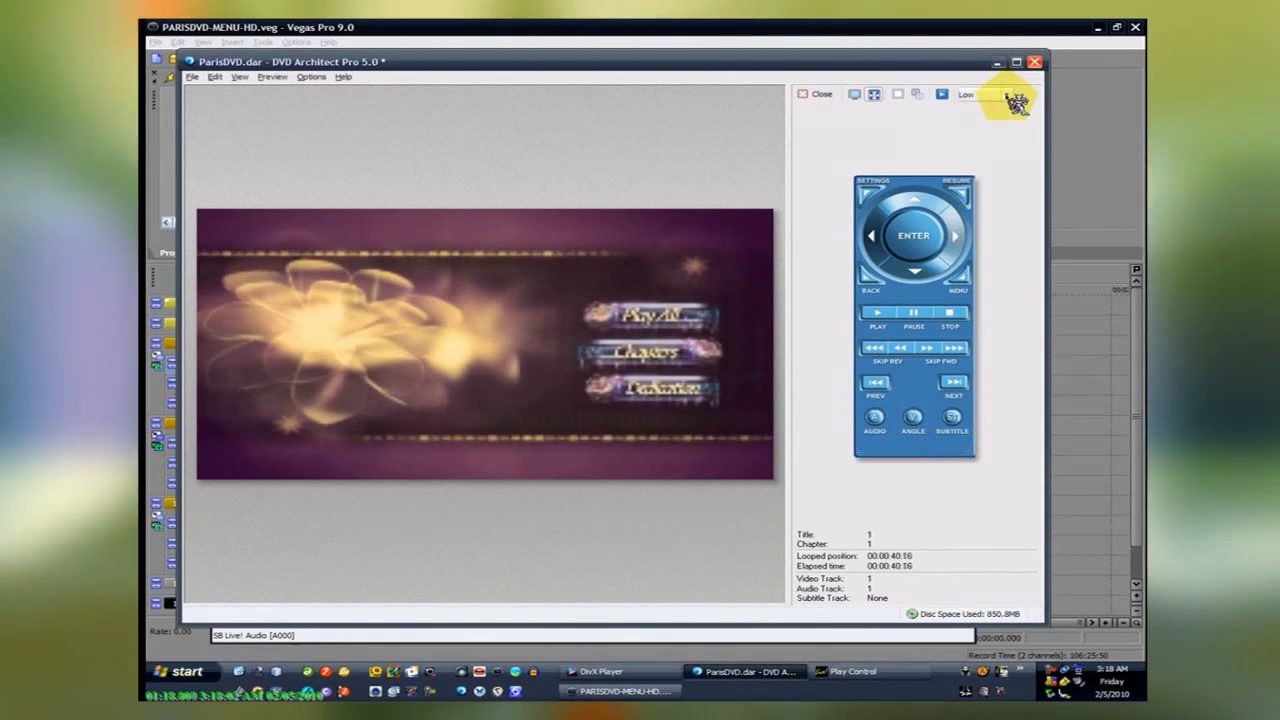
# Set the DVD preview quality to Medium (Half Size)
pyautogui.click(1008, 96)
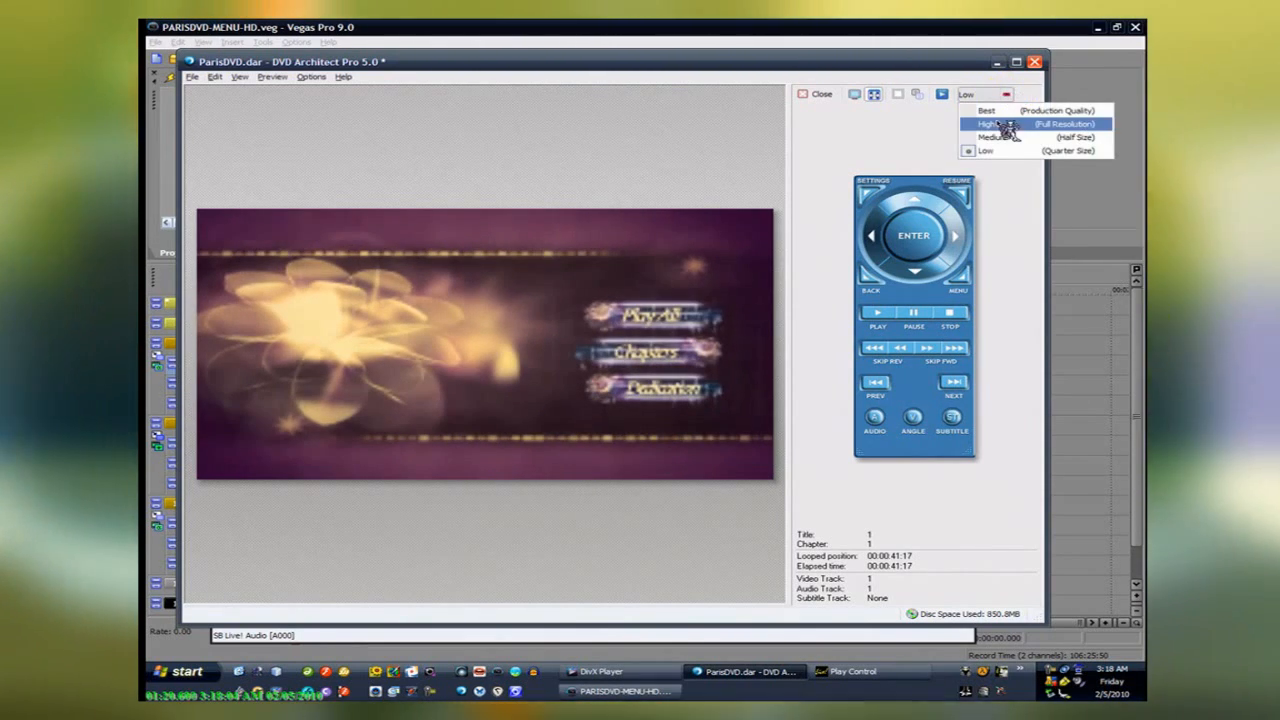
pyautogui.click(1000, 138)
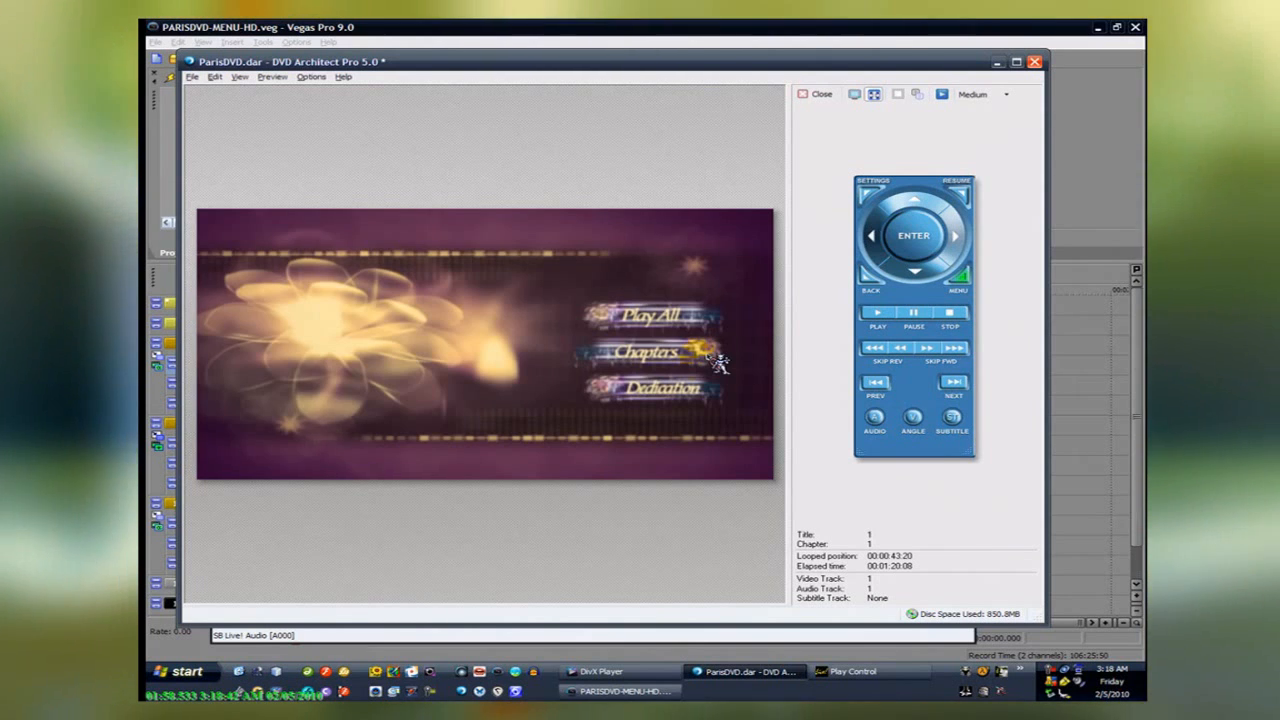
# Open the Chapters menu from the previewed main menu, play the L.A. County Fair chapter and return to the Chapters menu
pyautogui.click(698, 355)
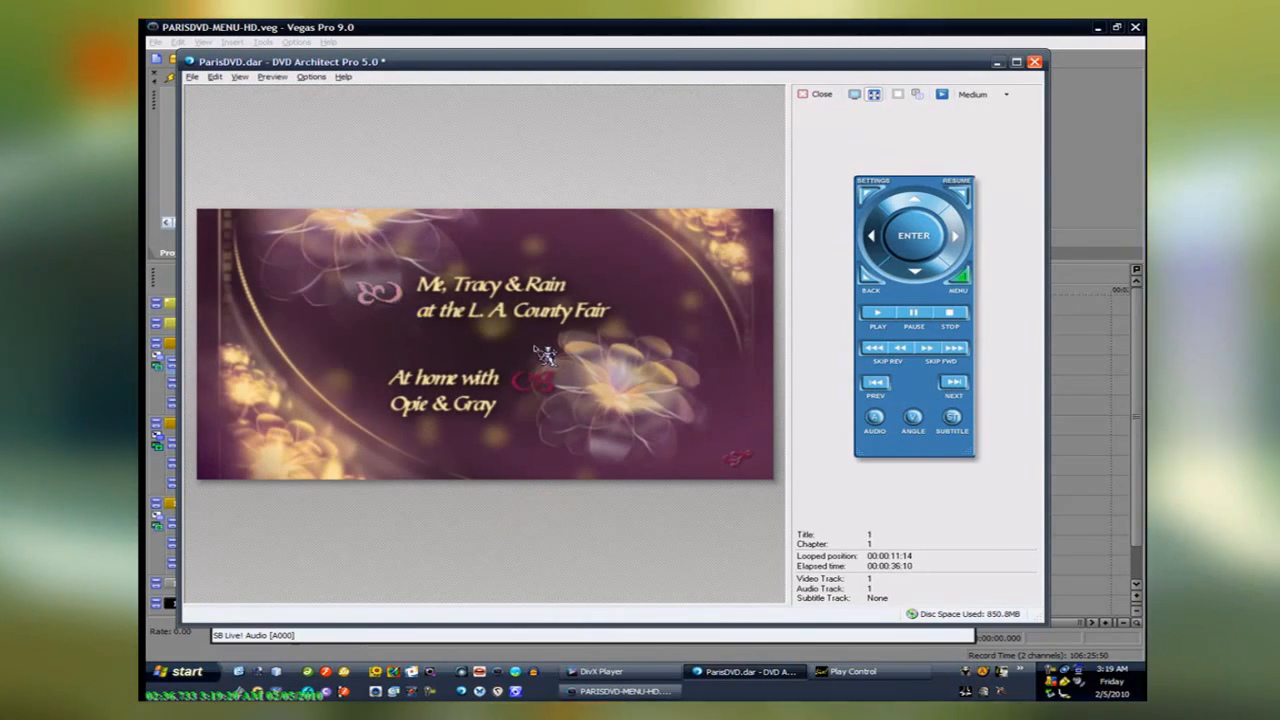
pyautogui.click(397, 302)
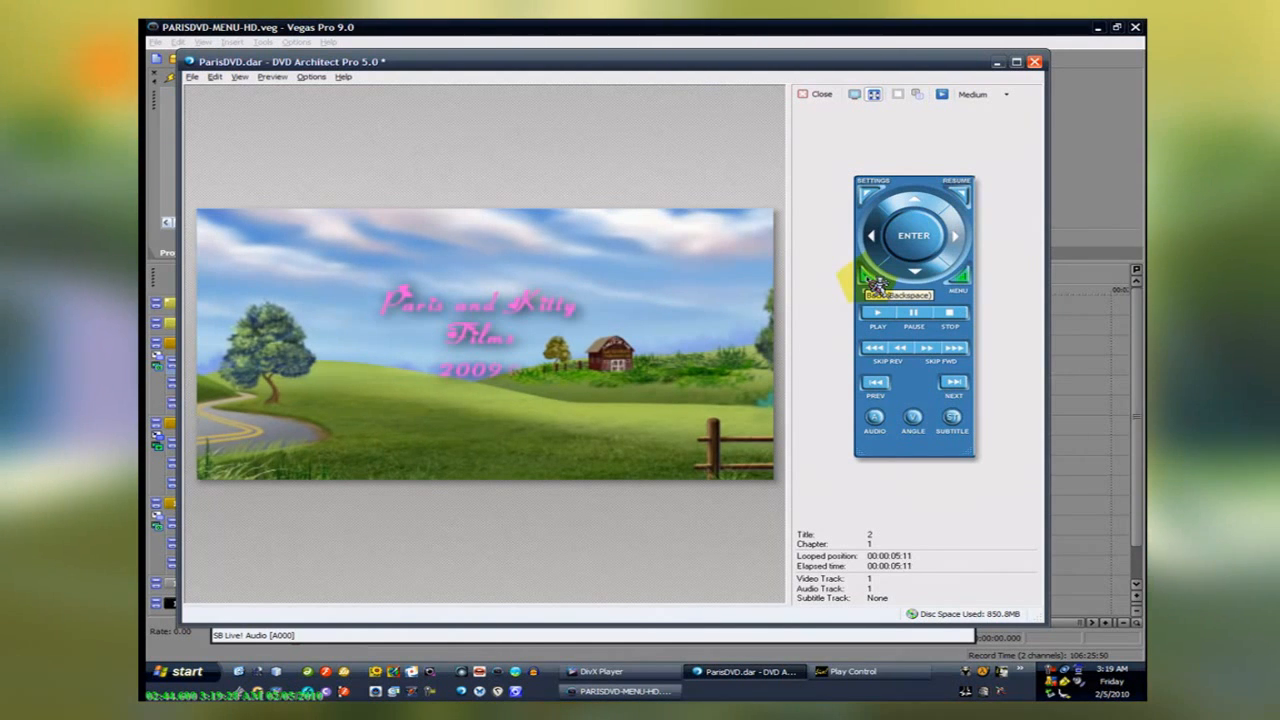
pyautogui.click(960, 278)
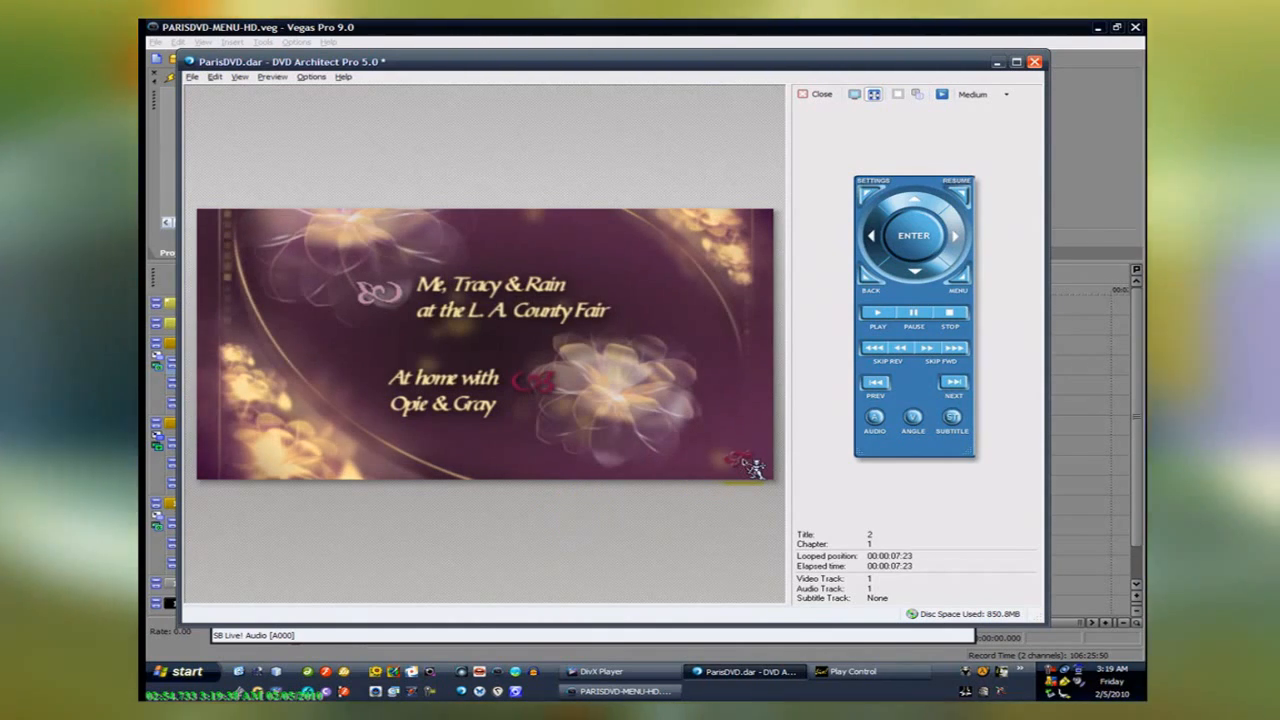
# Test the Chapters menu's return link with the preview remote, then close the preview
pyautogui.click(927, 272)
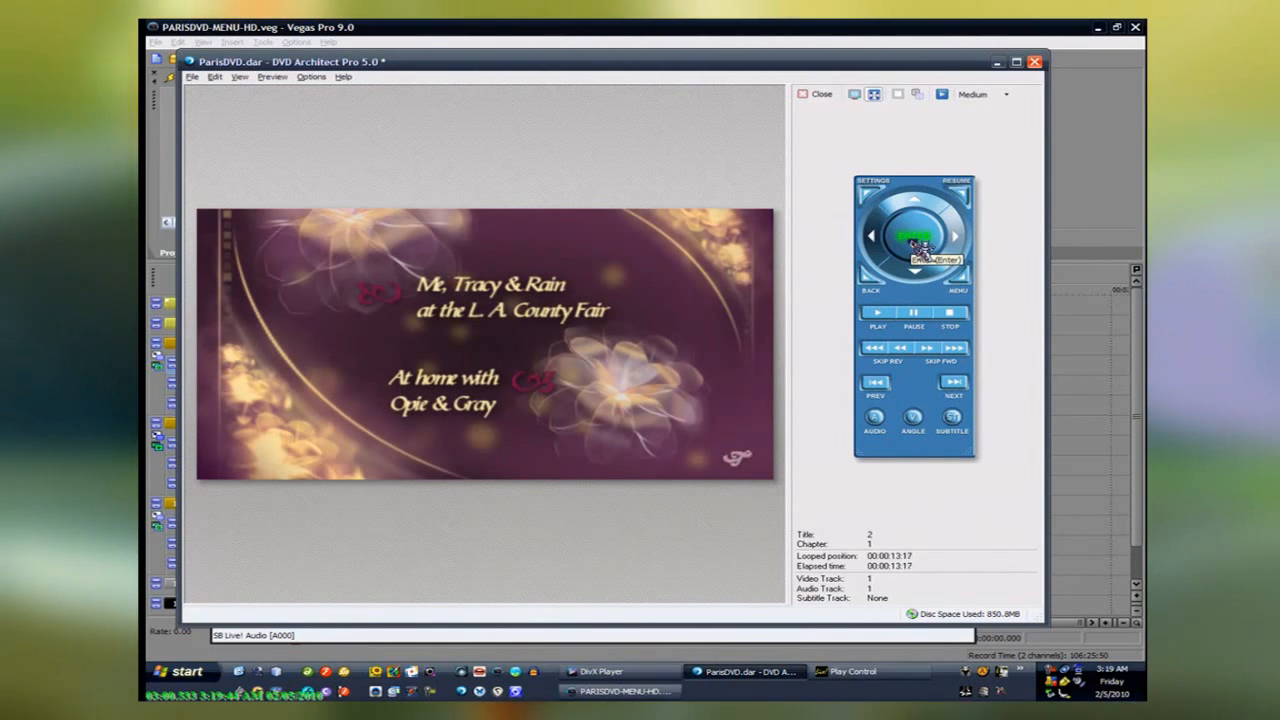
pyautogui.click(920, 248)
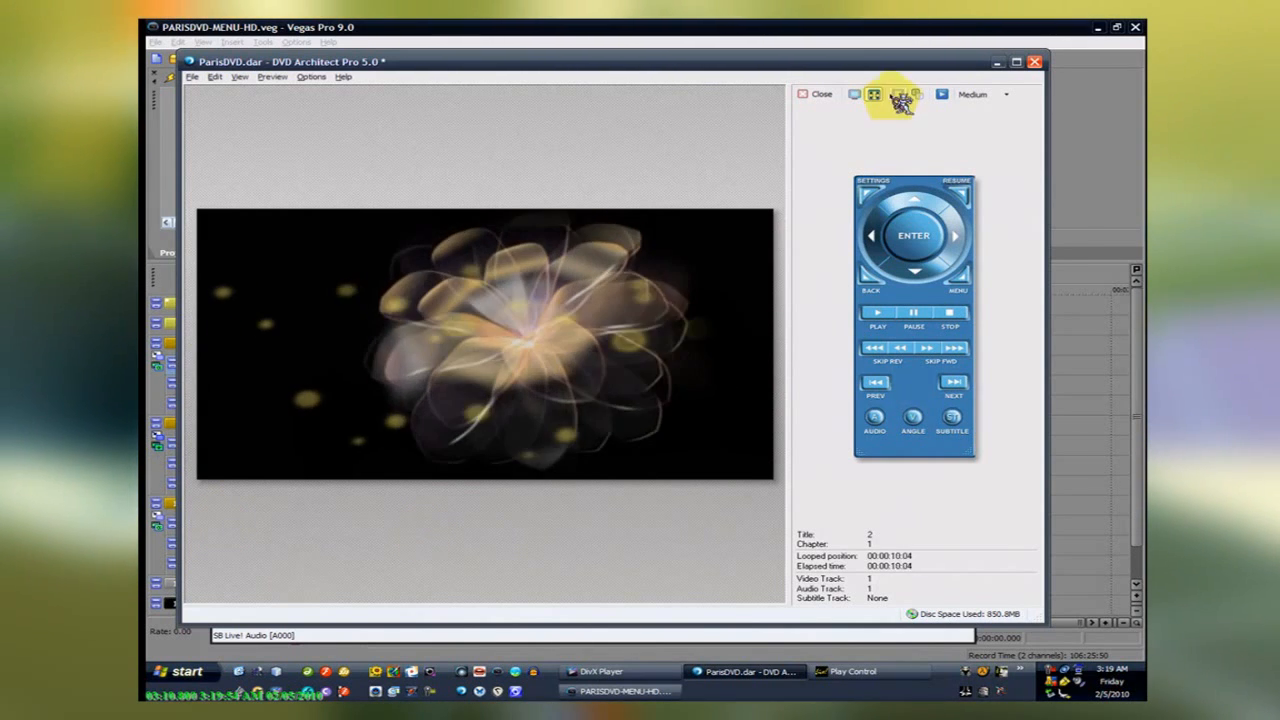
pyautogui.click(812, 95)
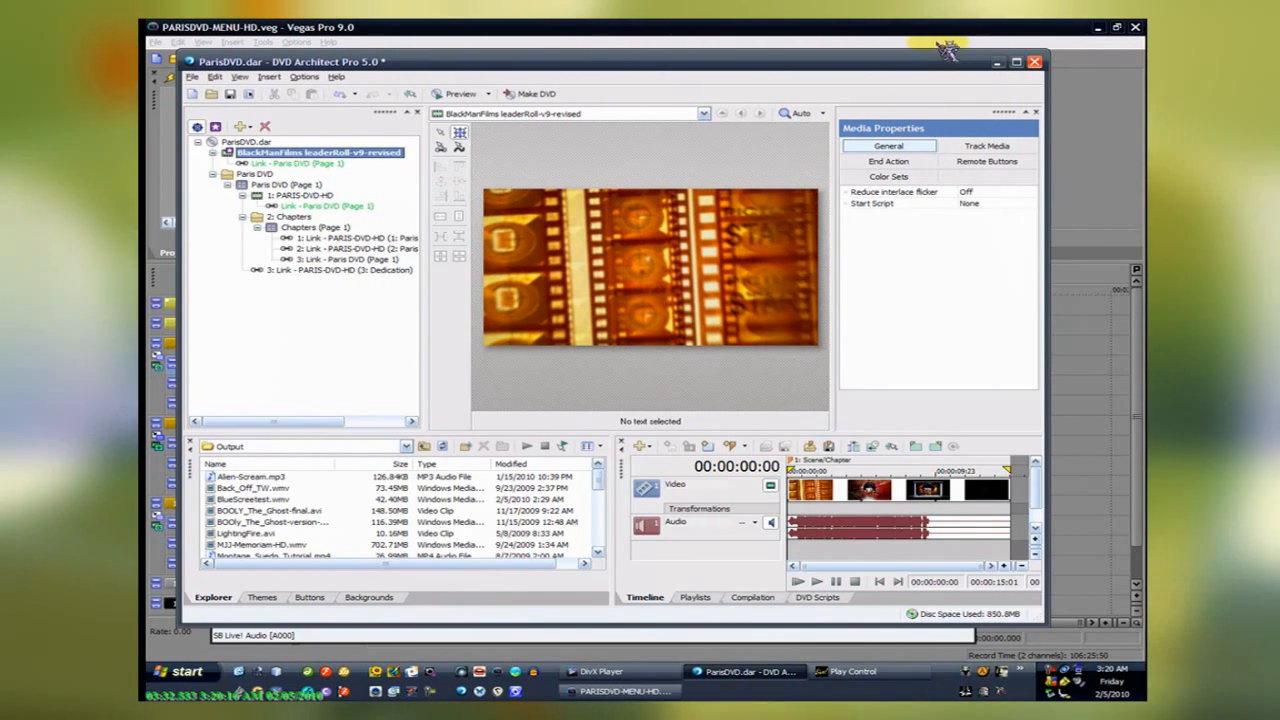
# Switch to Vegas Pro and play the menu timeline from the end of the intro clips, moving the cursor to 00:00:37.287
pyautogui.click(997, 62)
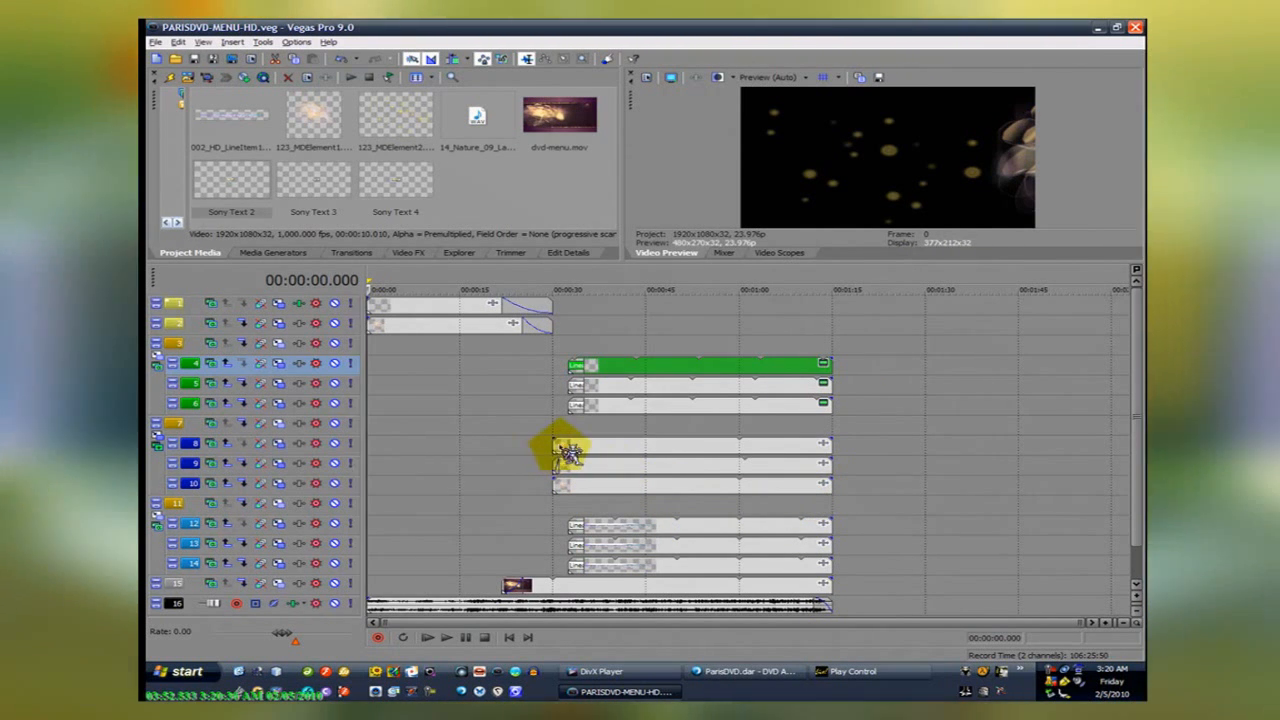
pyautogui.click(557, 328)
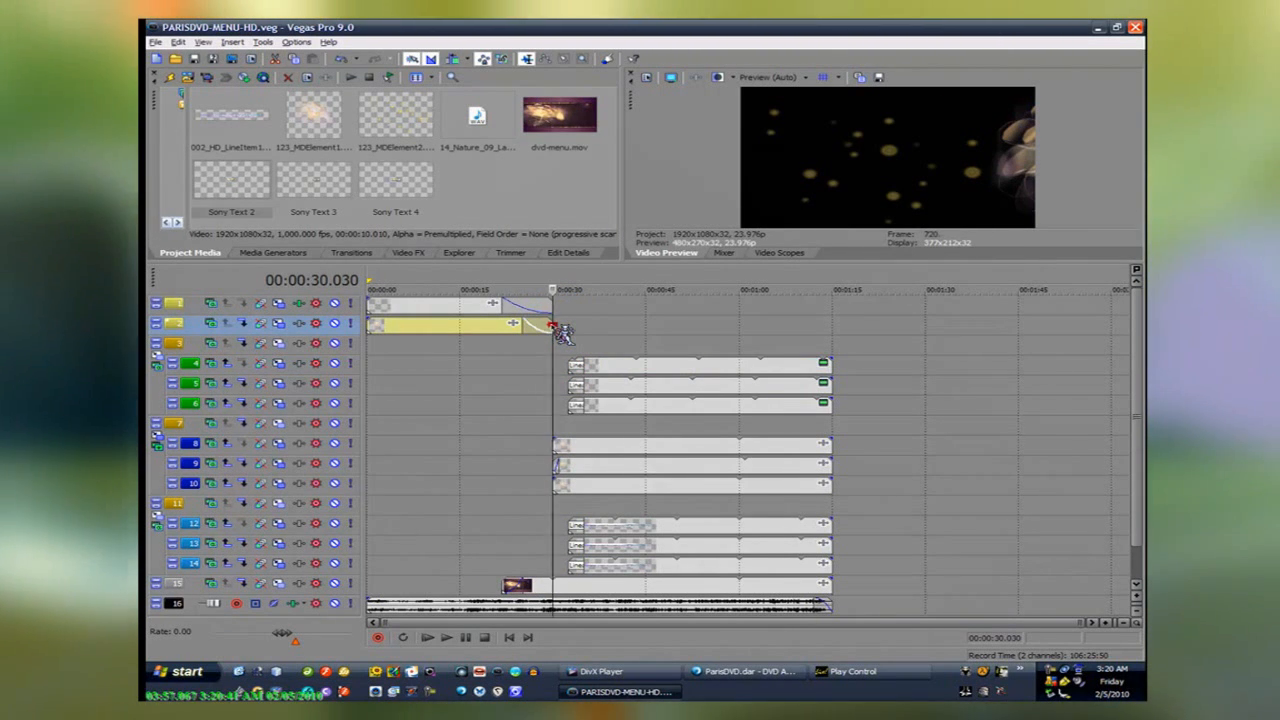
pyautogui.click(563, 333)
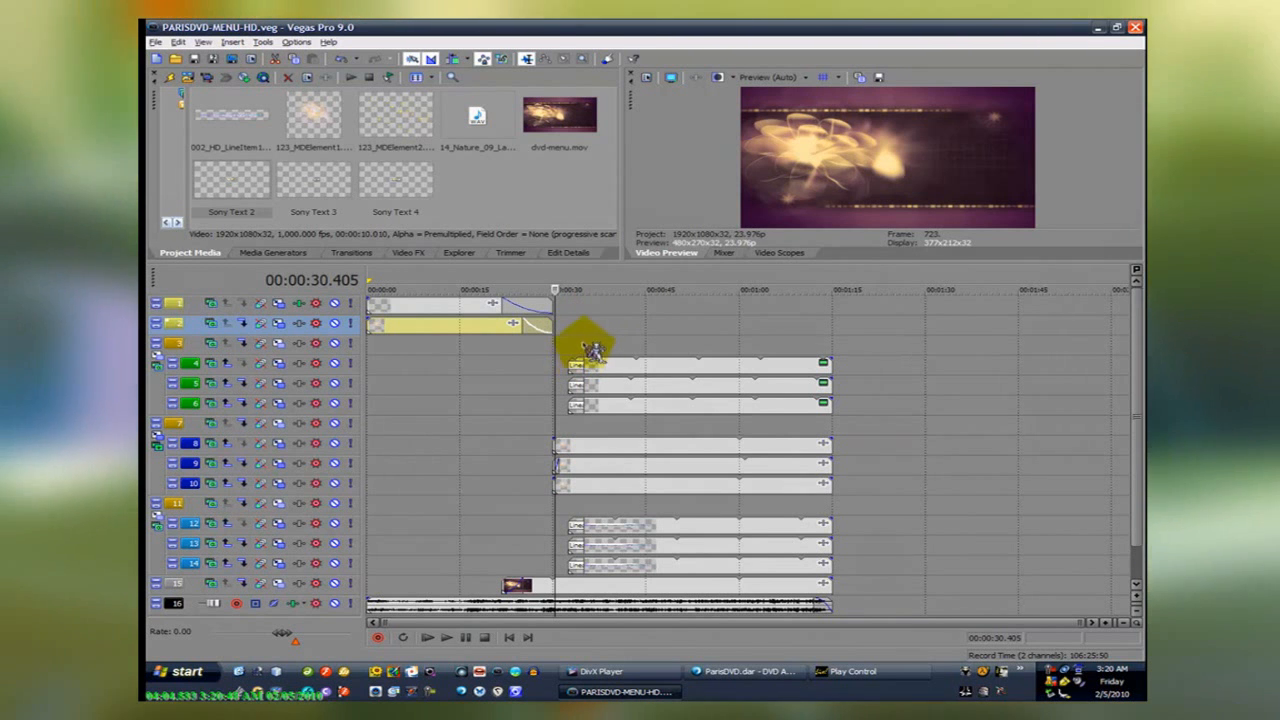
pyautogui.press('space')
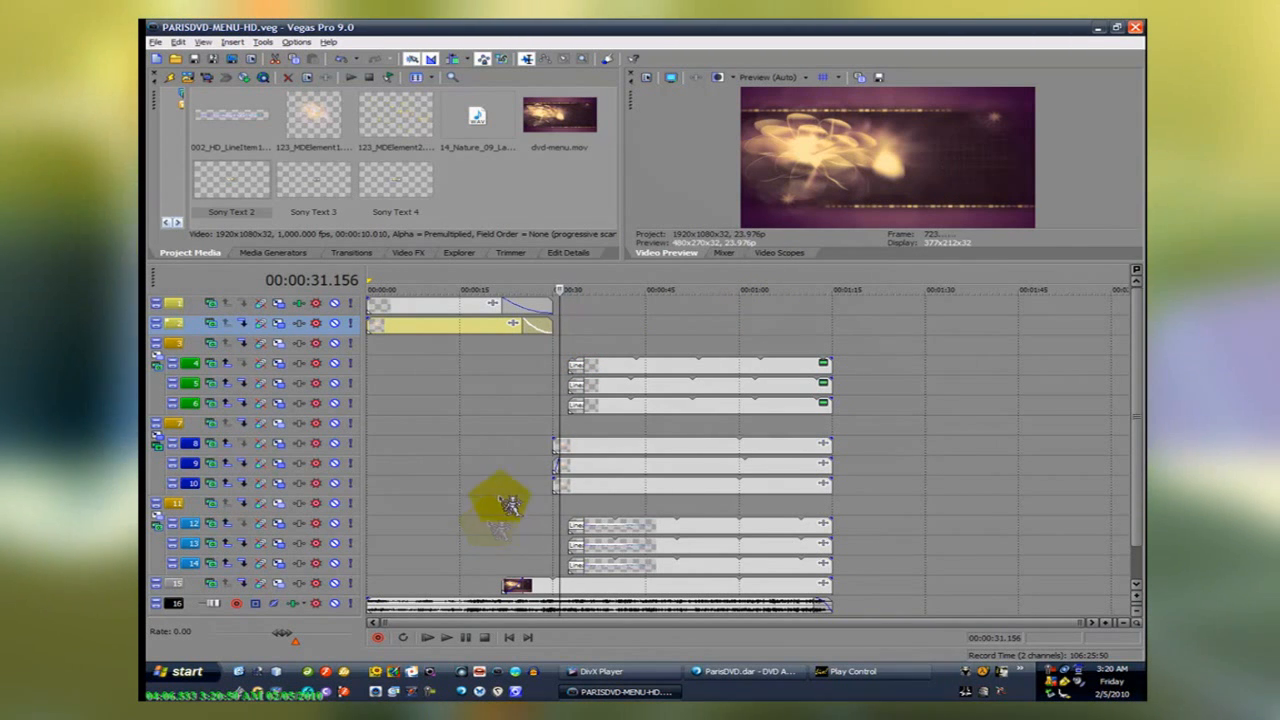
pyautogui.click(590, 388)
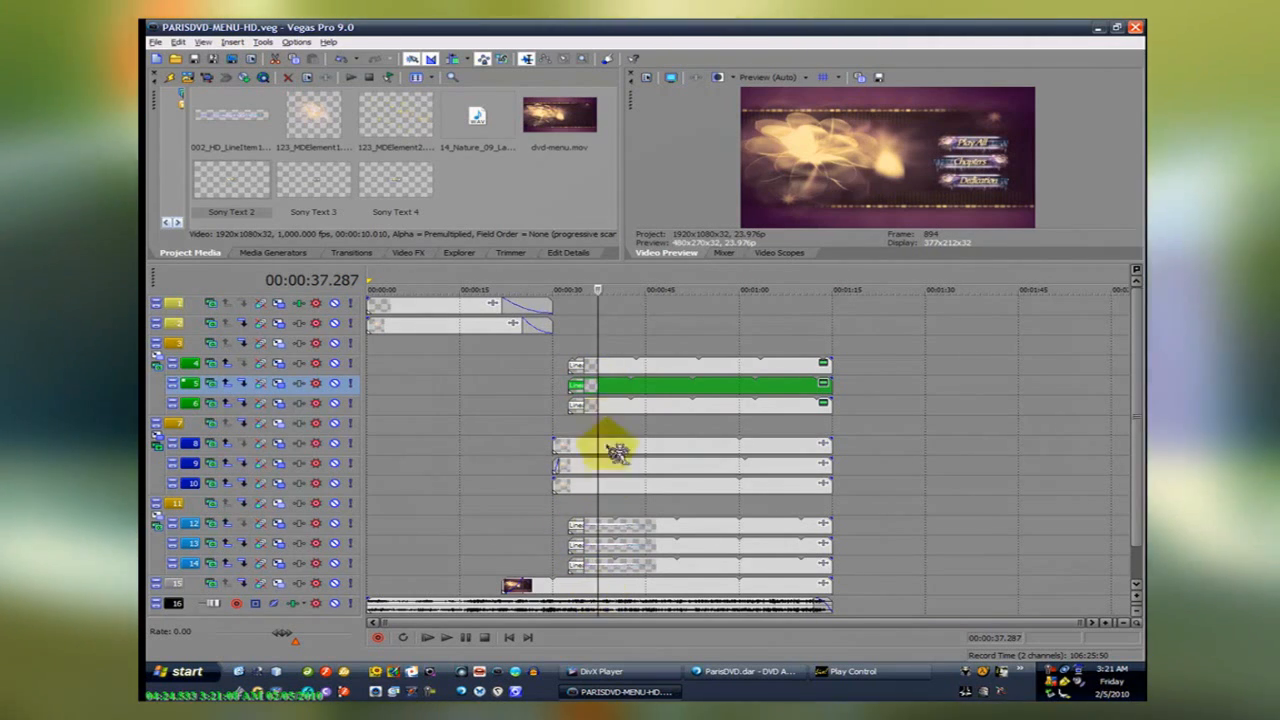
# Open the Paris DVD (Page 1) menu in DVD Architect and compare its loop point with the cursor frame in Vegas Pro
pyautogui.click(737, 672)
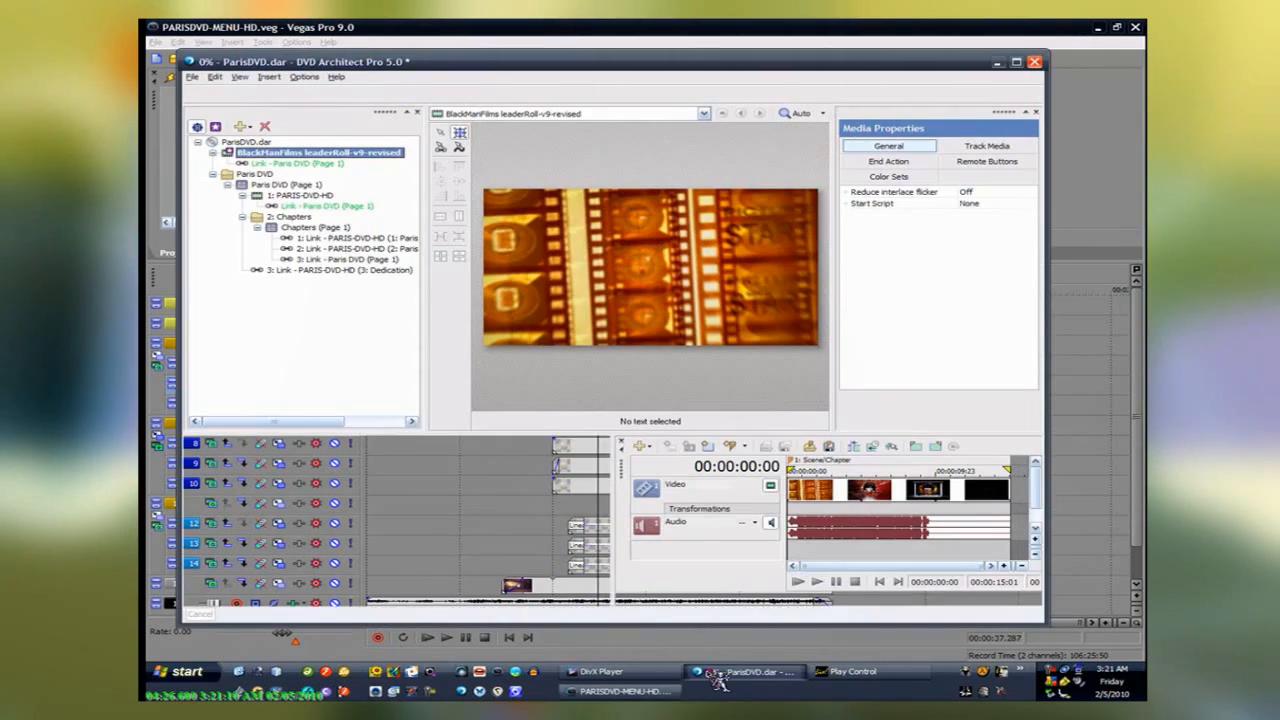
pyautogui.click(272, 188)
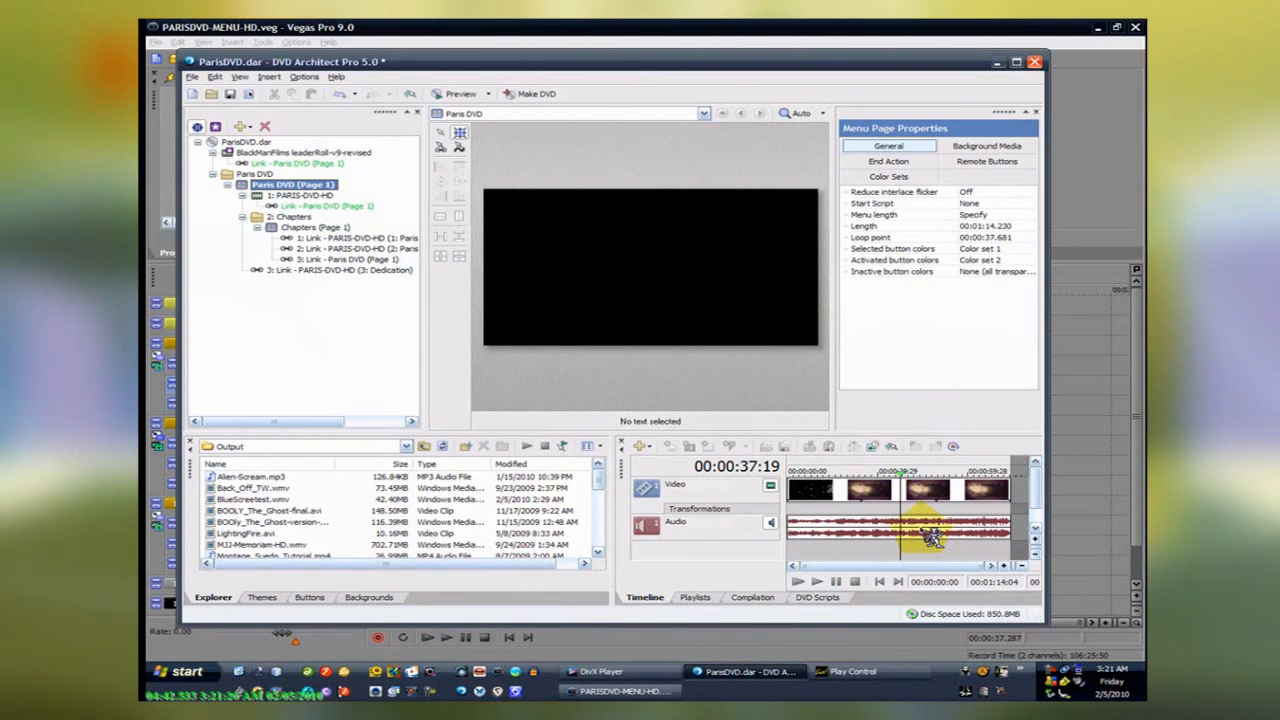
pyautogui.click(660, 696)
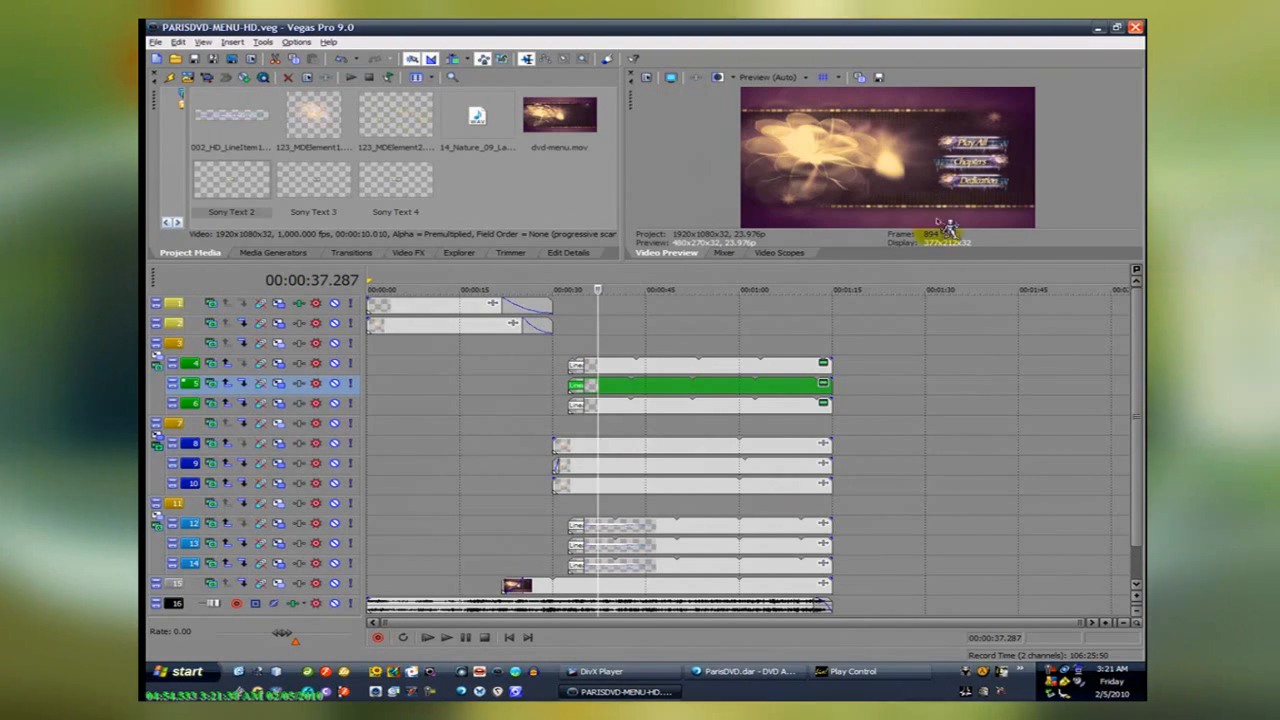
pyautogui.click(773, 675)
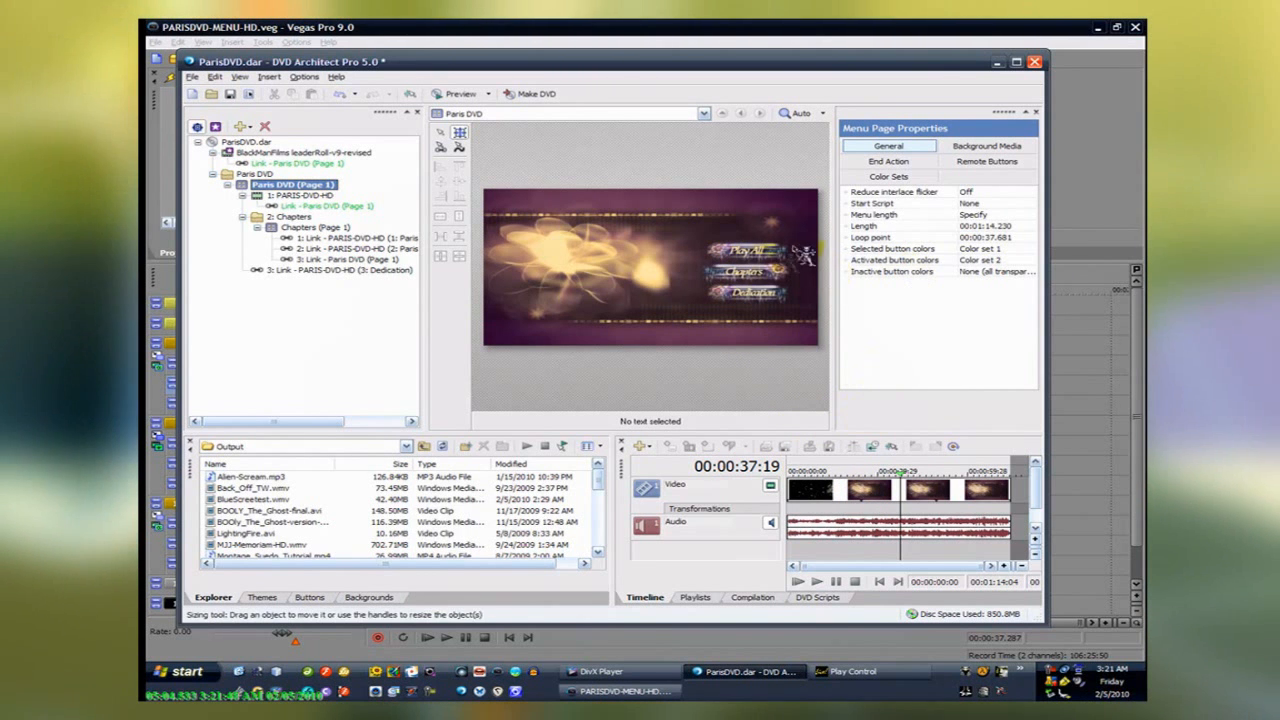
# Check the Paris DVD menu's frames around its loop point by repositioning the timeline cursor between about 34 and 39 seconds
pyautogui.click(901, 541)
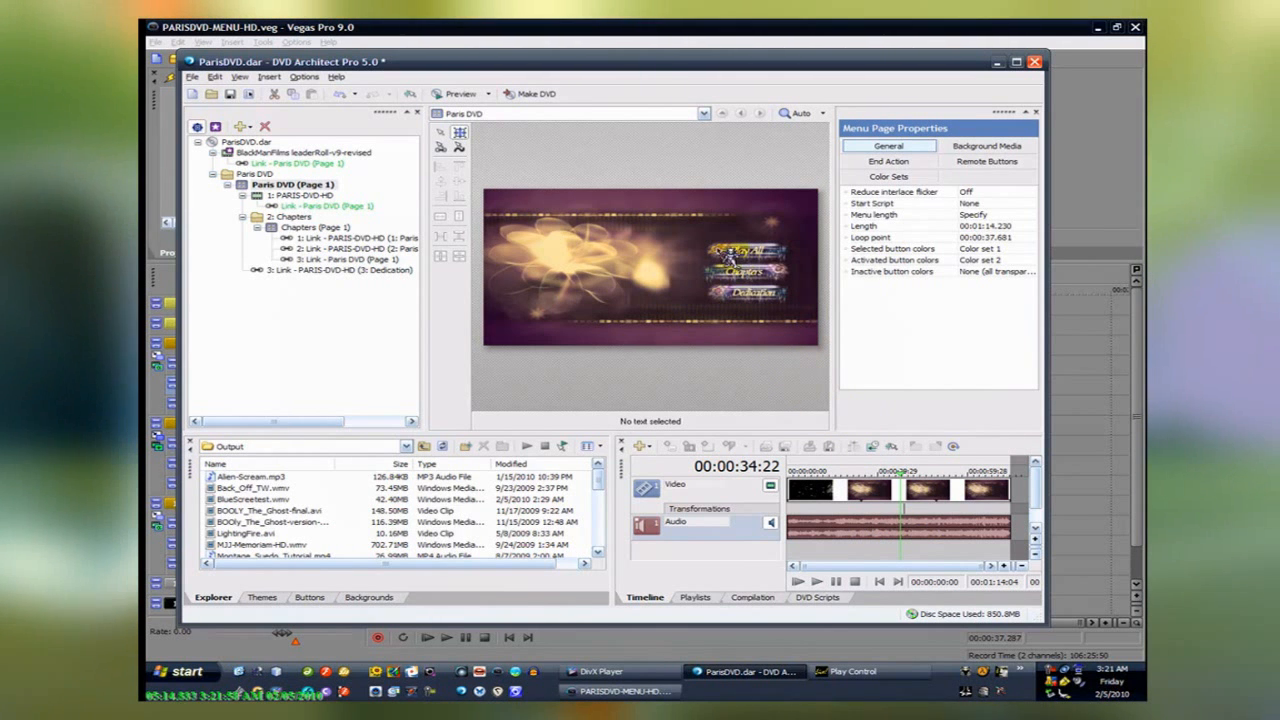
pyautogui.click(902, 533)
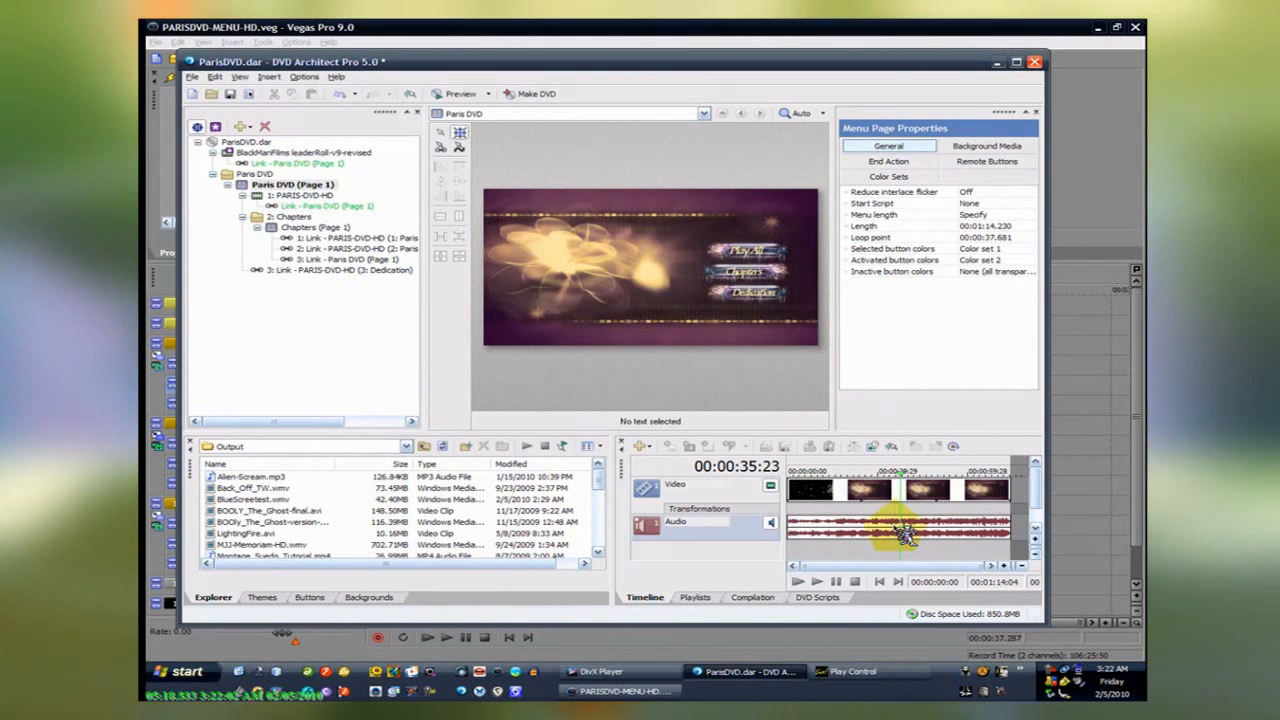
pyautogui.click(916, 538)
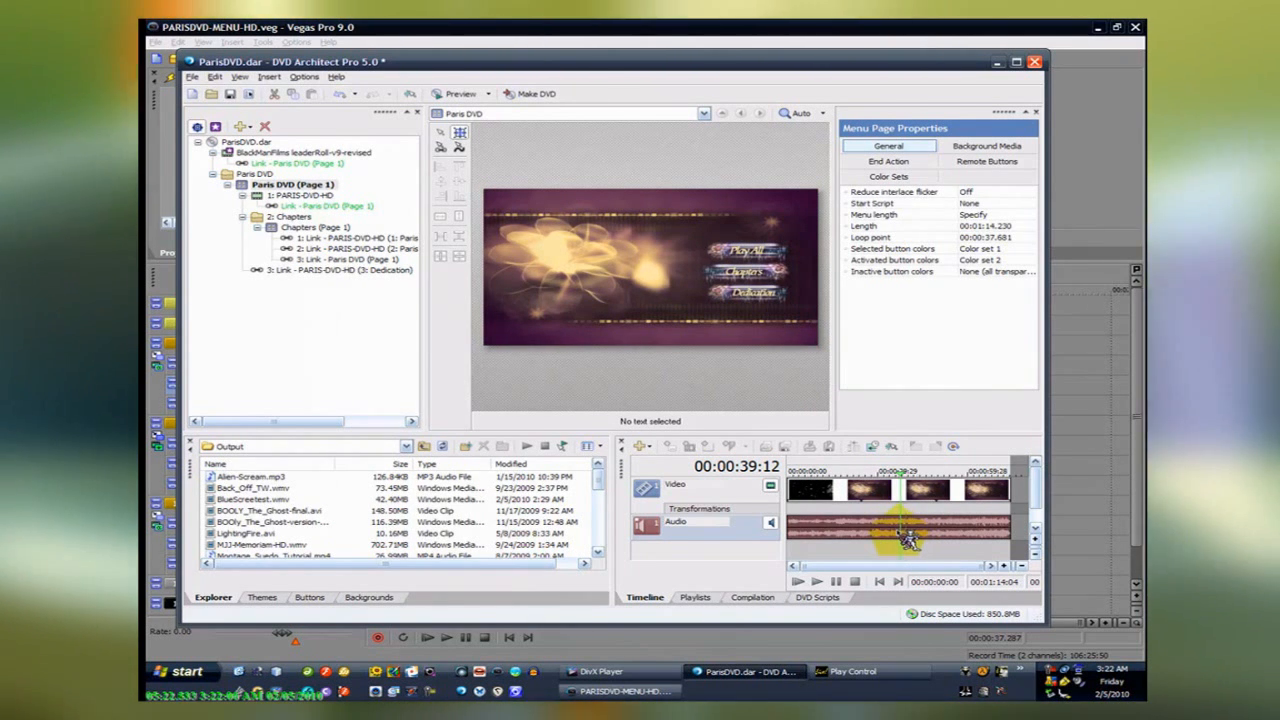
pyautogui.click(908, 539)
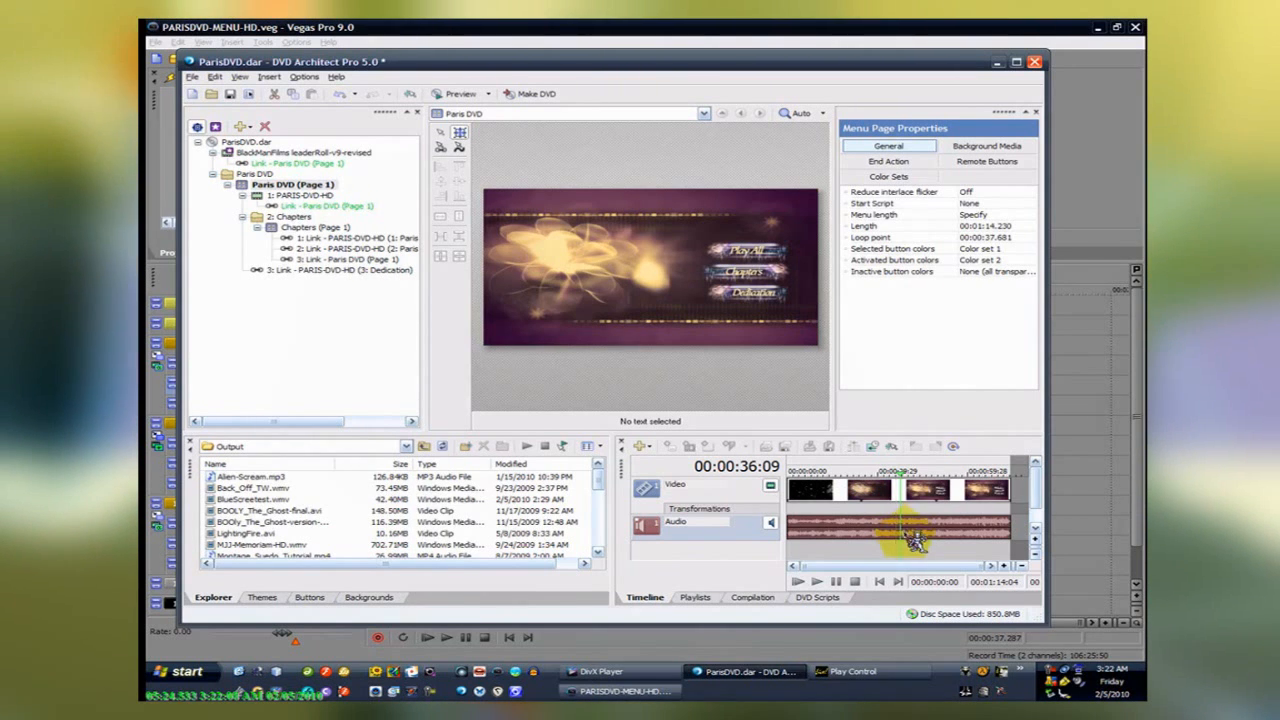
# Switch to Vegas Pro and open PARISDVD-CHAPTERS-HD.veg, filtering the file list to Vegas Project Files (*.veg)
pyautogui.click(620, 691)
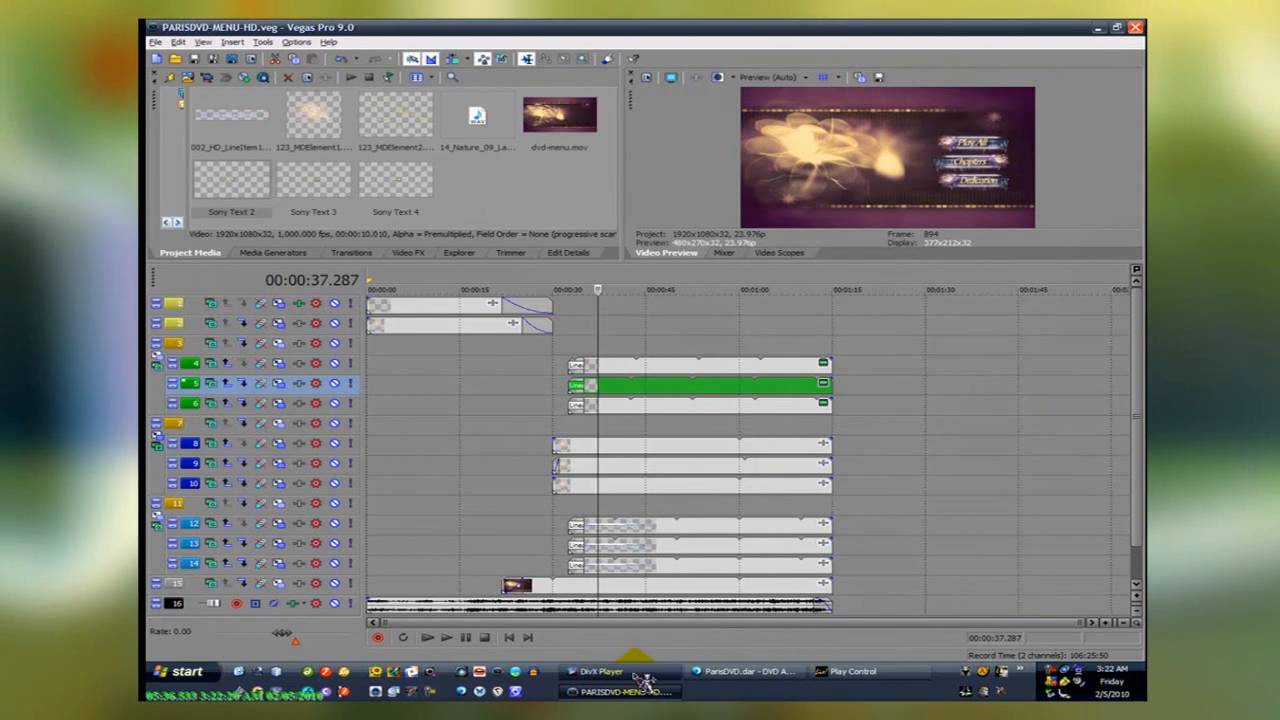
pyautogui.click(155, 42)
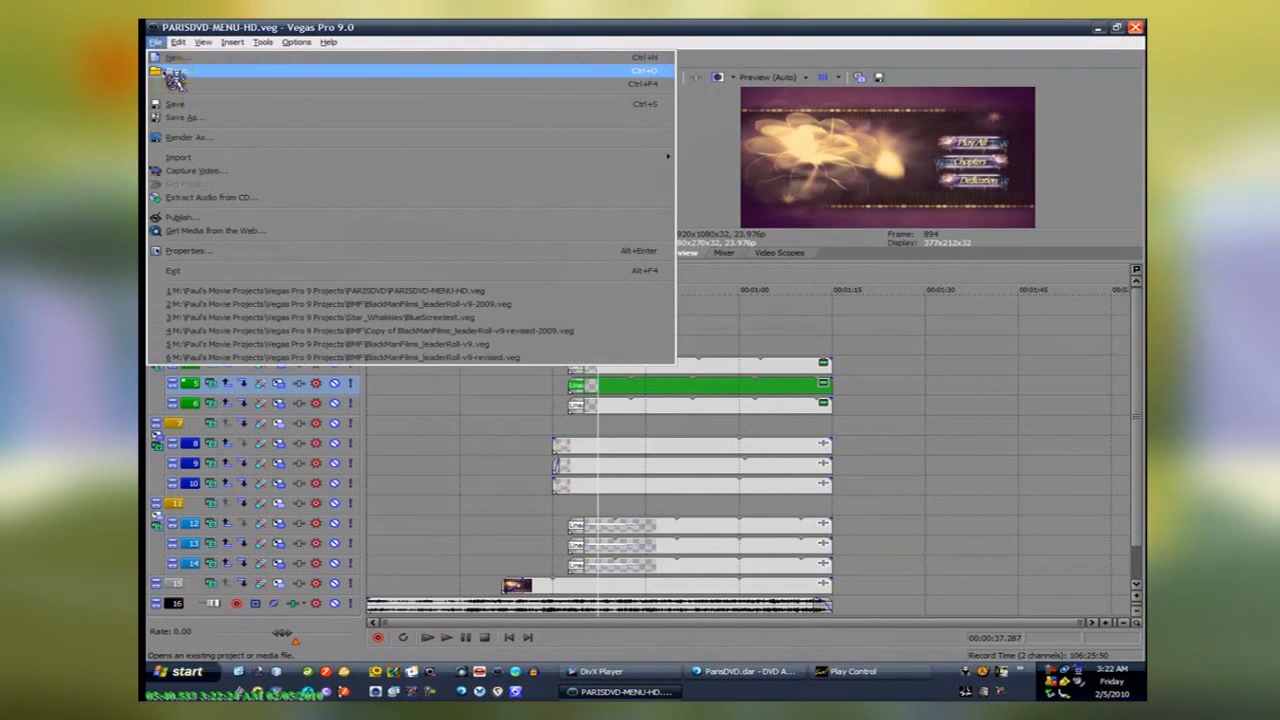
pyautogui.click(174, 74)
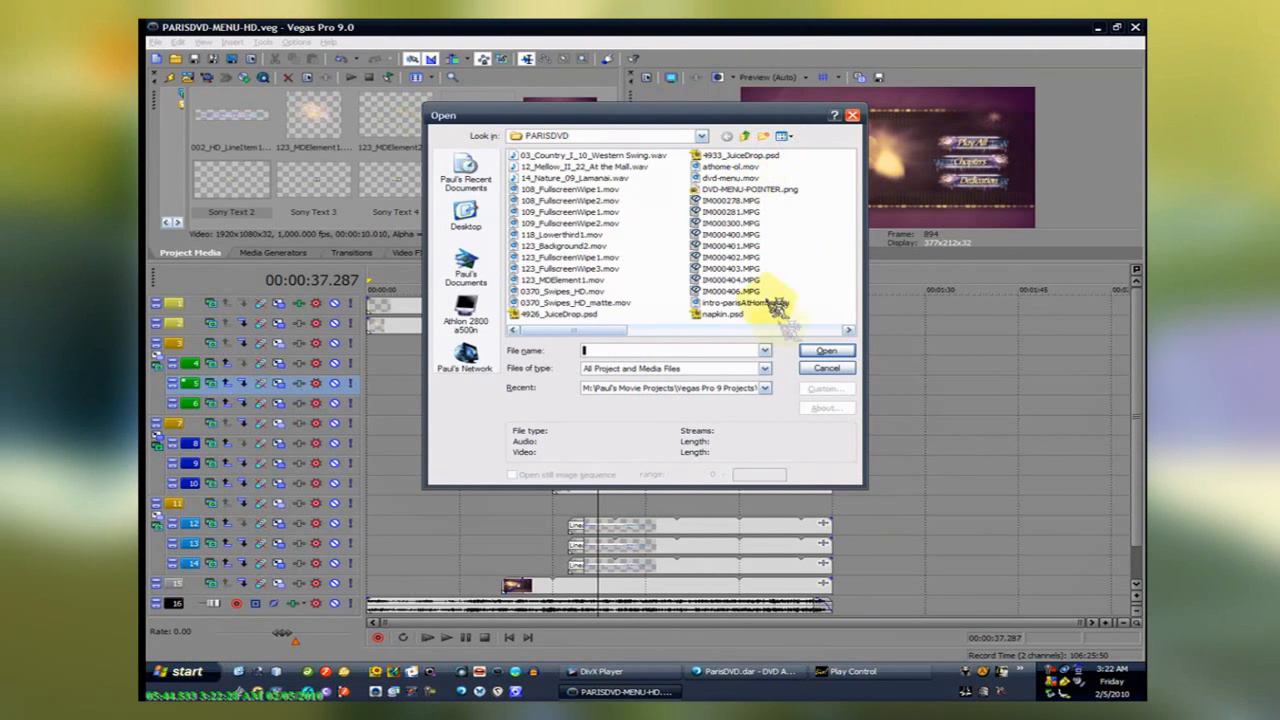
pyautogui.click(766, 369)
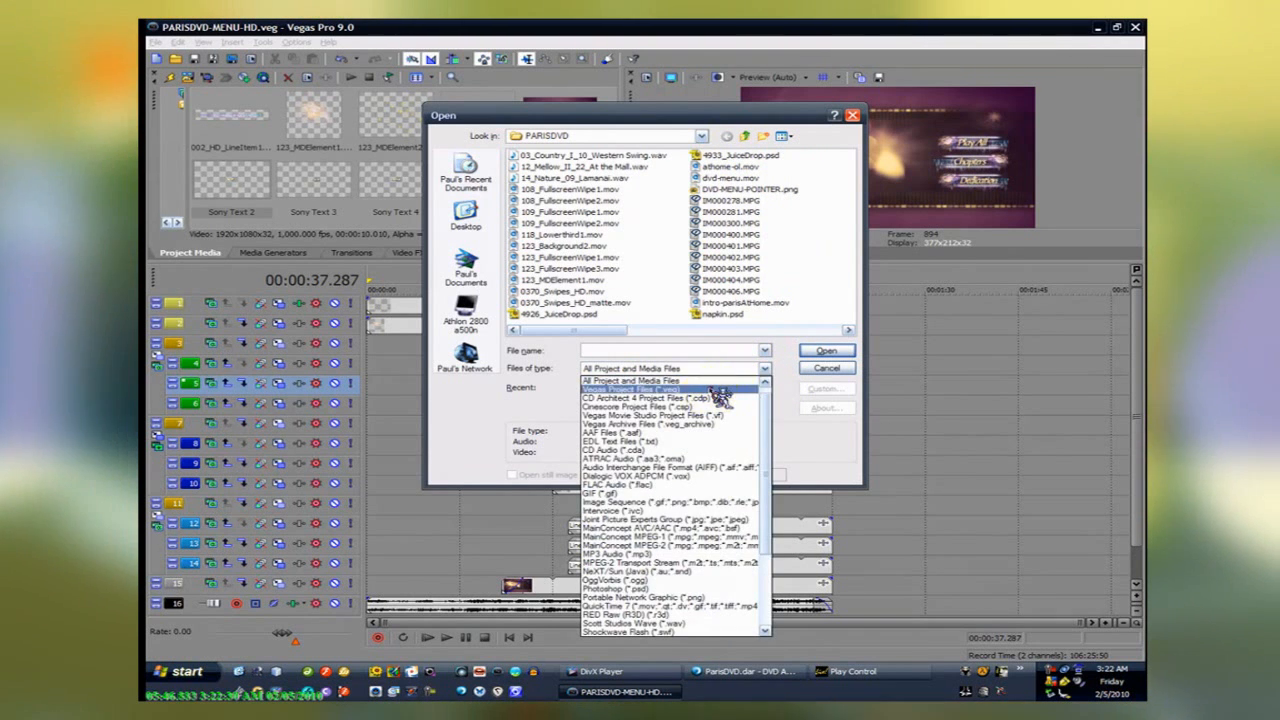
pyautogui.click(728, 393)
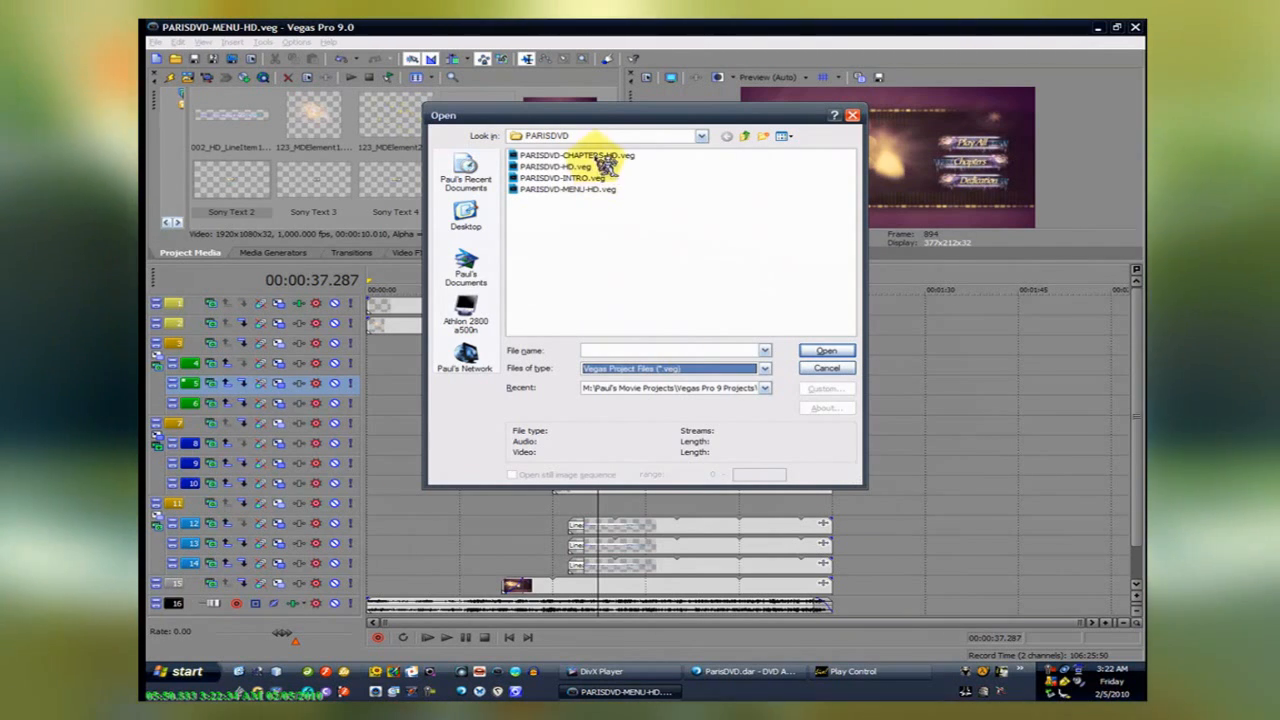
pyautogui.click(600, 157)
pyautogui.click(825, 350)
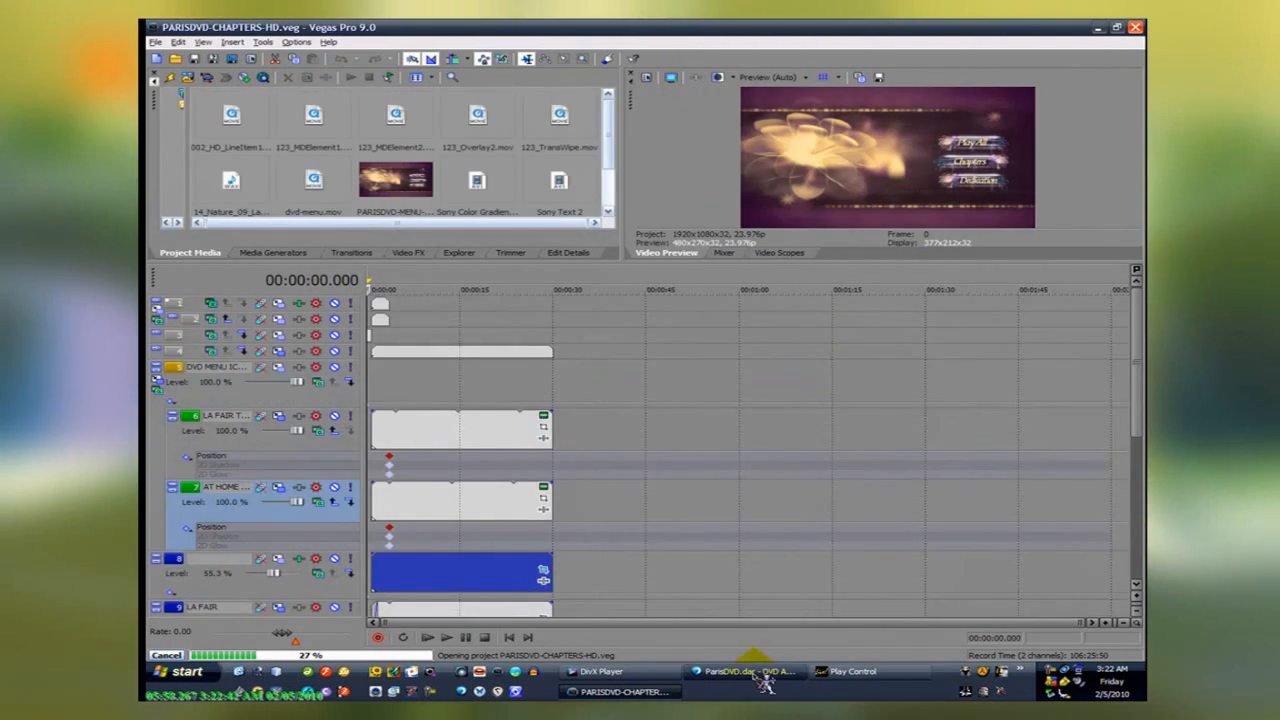
# Switch to DVD Architect and open the Chapters (Page 1) menu
pyautogui.click(762, 676)
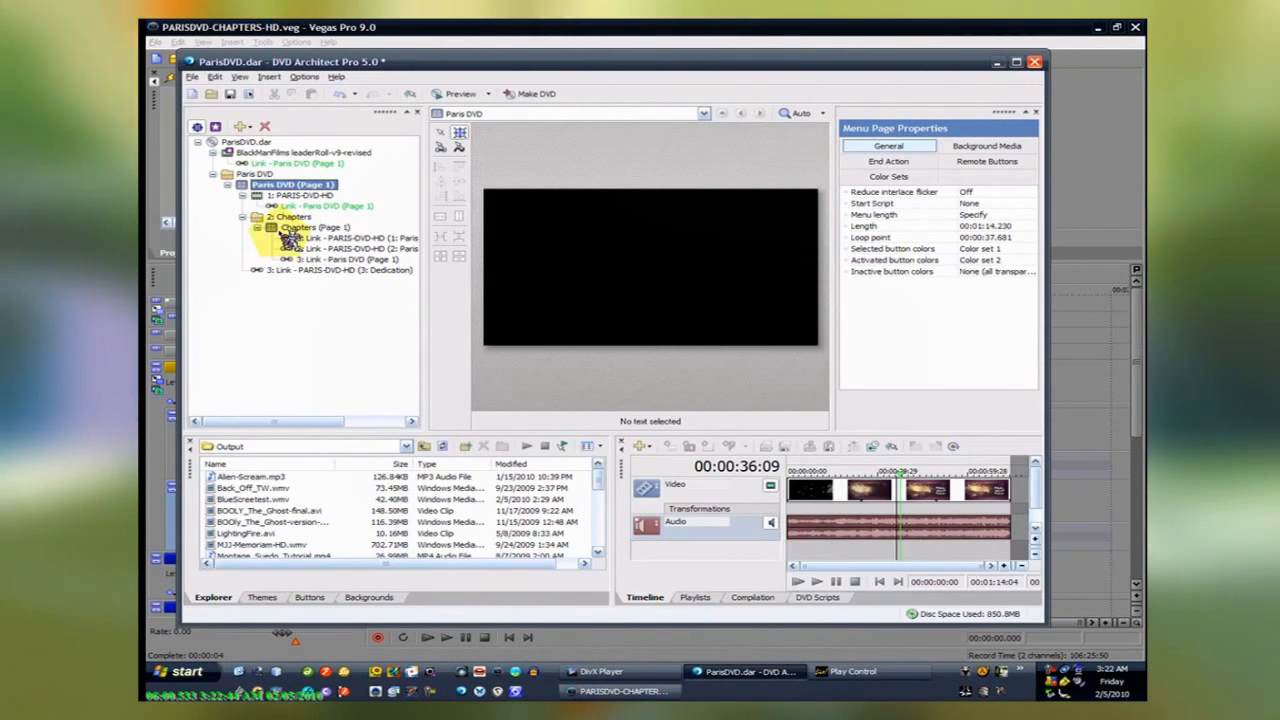
pyautogui.click(292, 229)
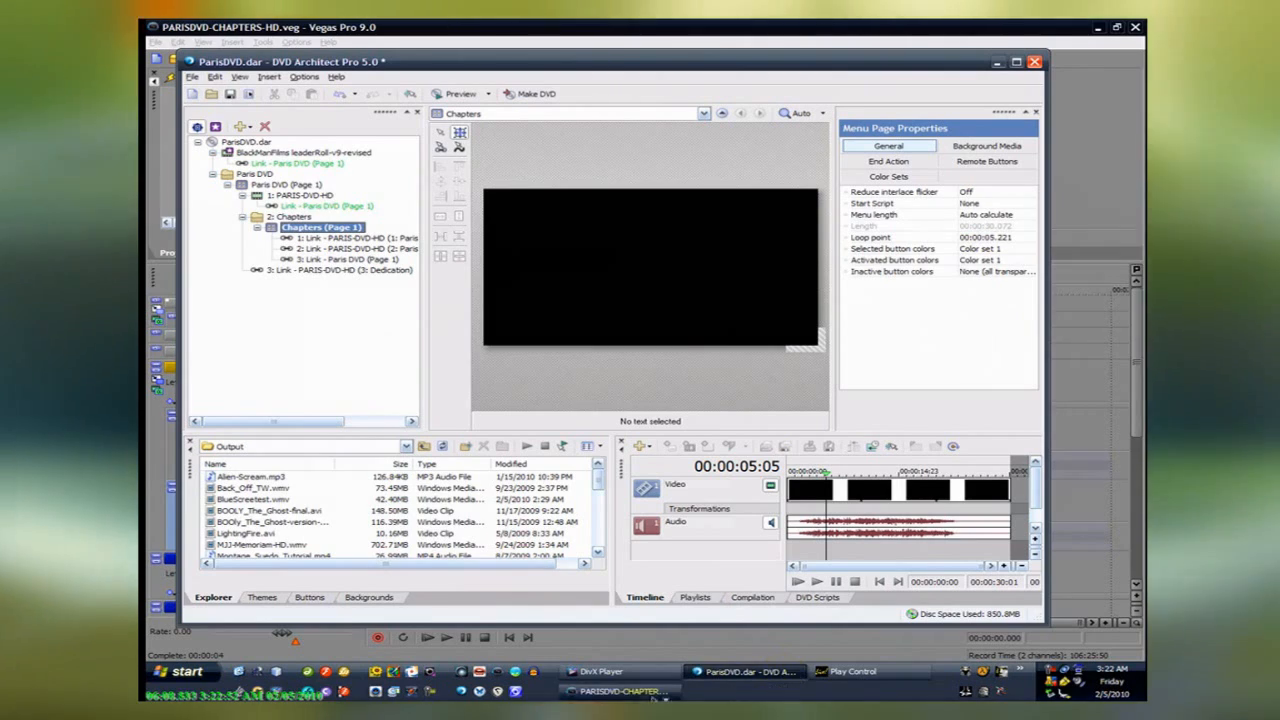
# Switch to Vegas Pro and examine the start of the chapters timeline, placing the cursor at 00:00:00.709 where the opening clip ends
pyautogui.click(620, 691)
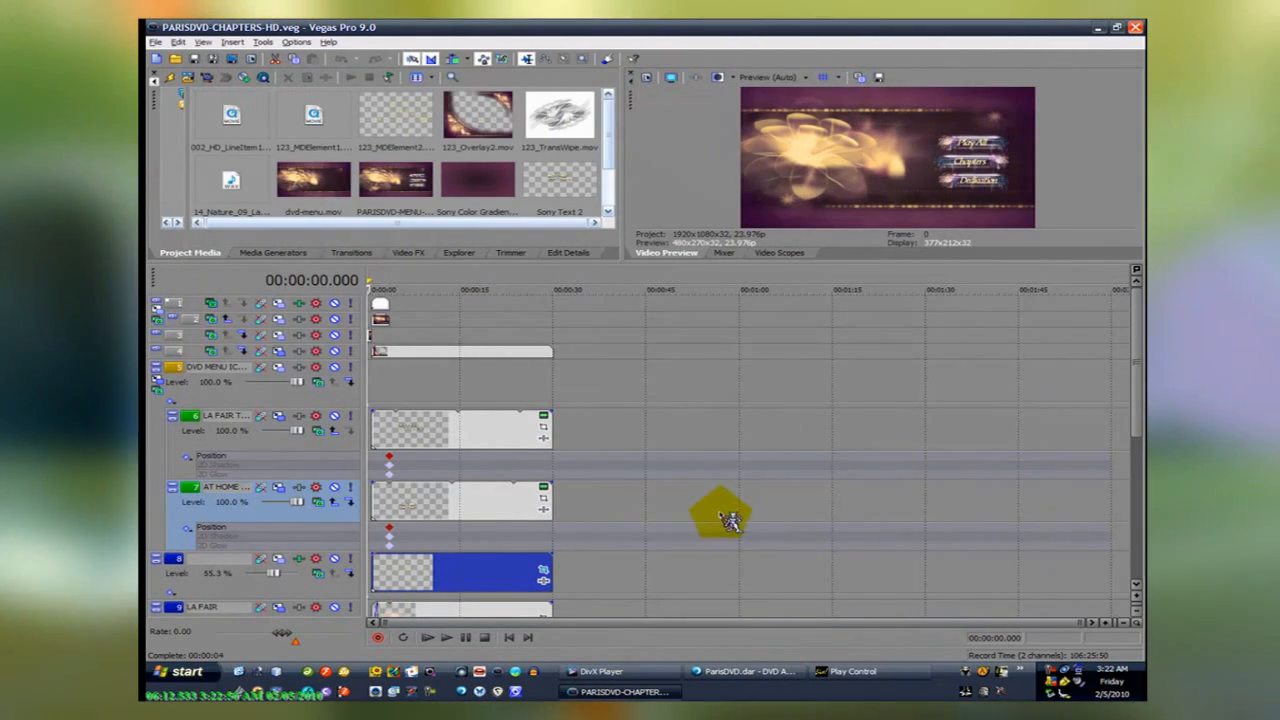
pyautogui.scroll(5, 385, 340)
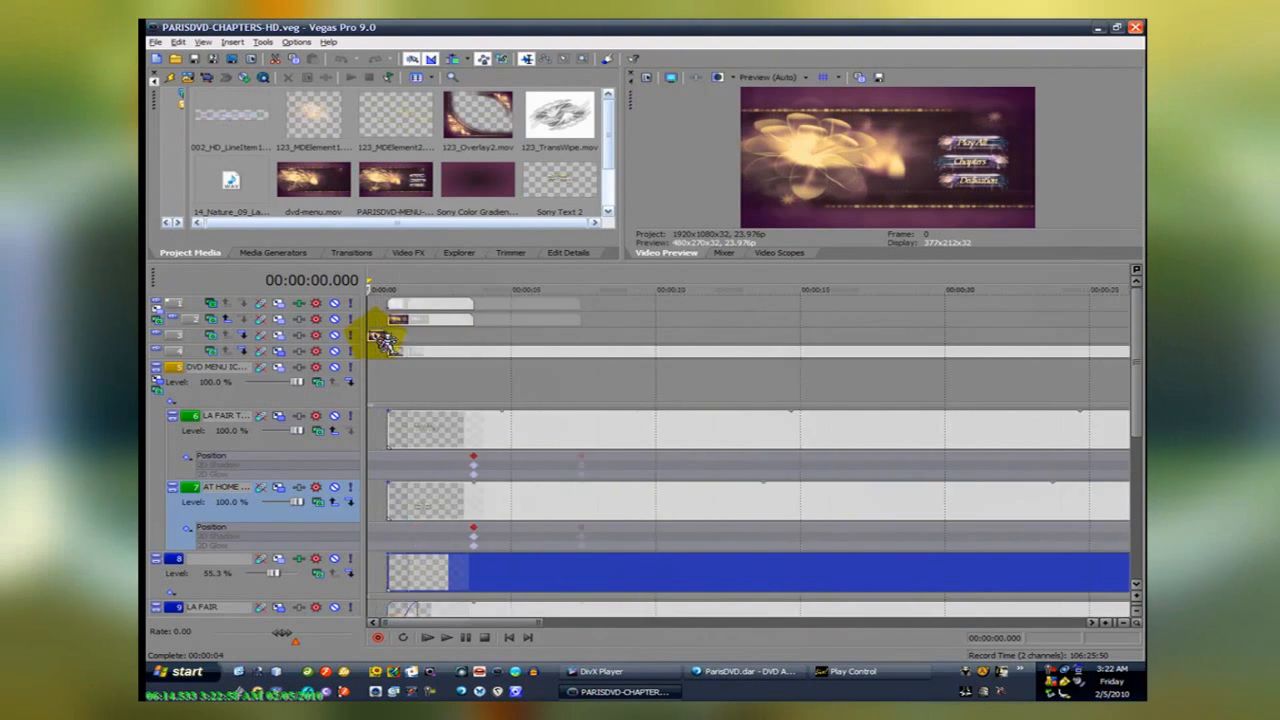
pyautogui.scroll(4, 382, 336)
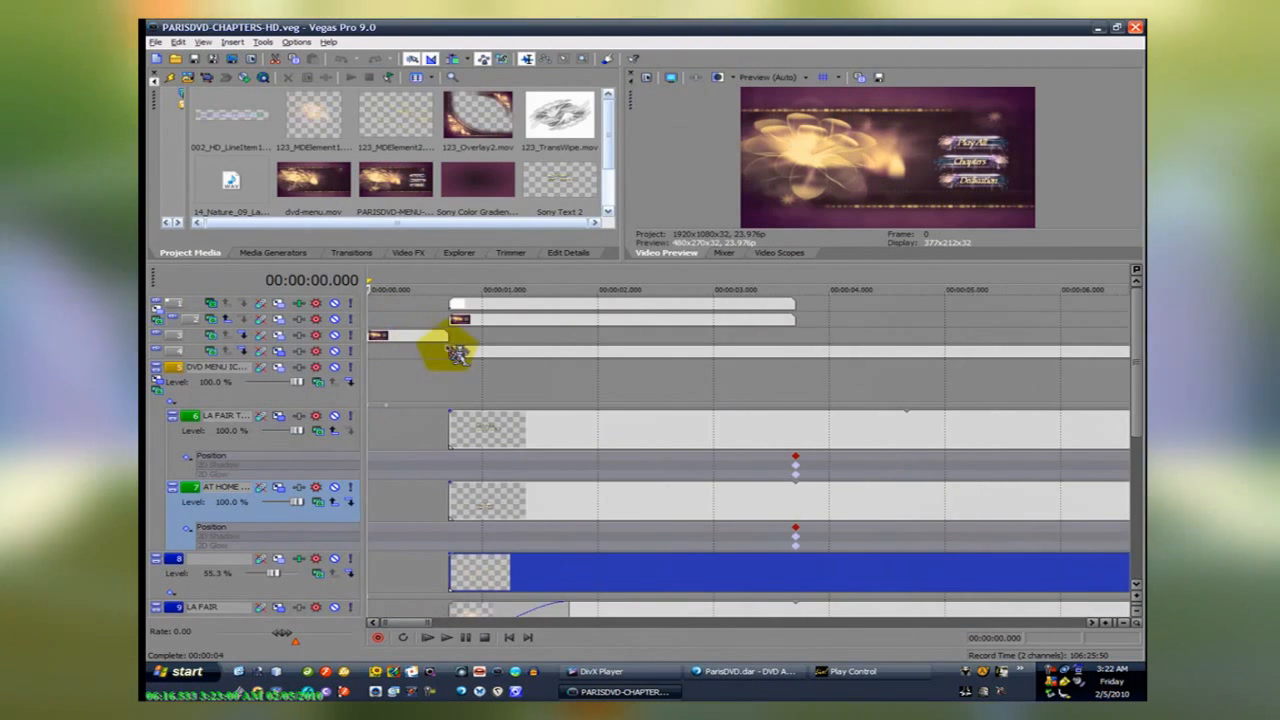
pyautogui.click(452, 350)
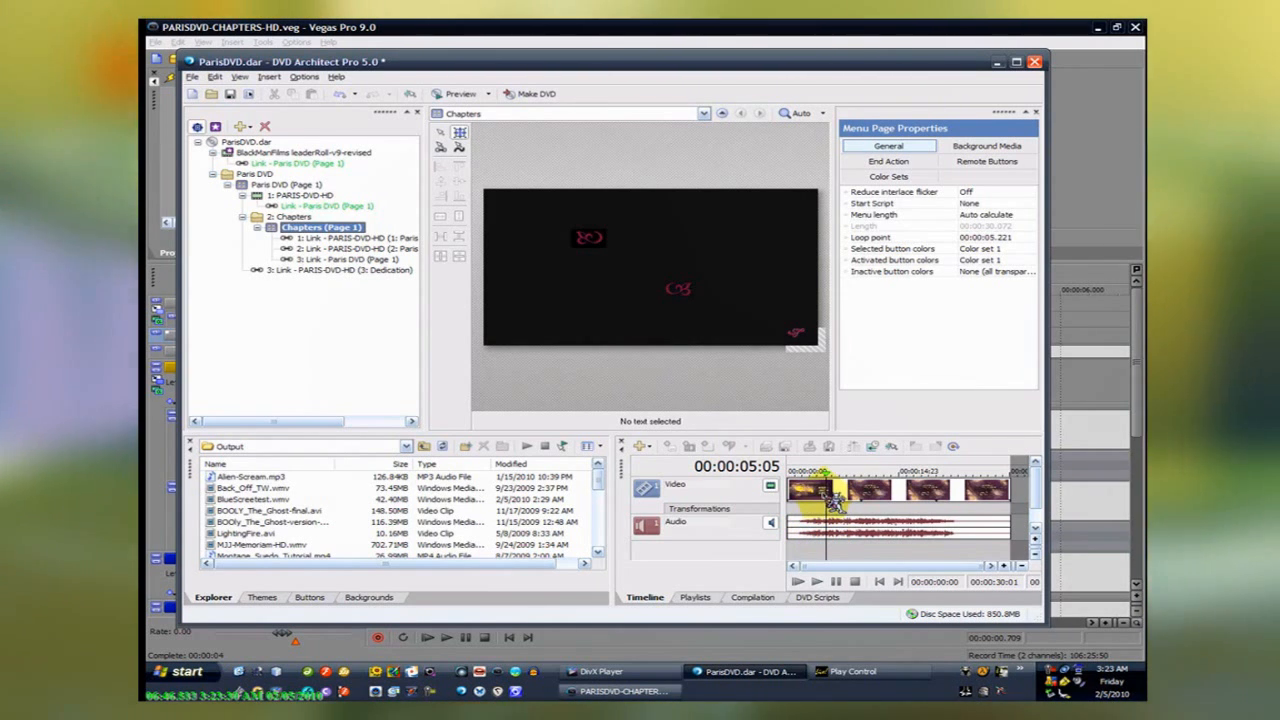
# Select the Chapters menu's video track near its loop point in DVD Architect and preview the menu
pyautogui.click(838, 500)
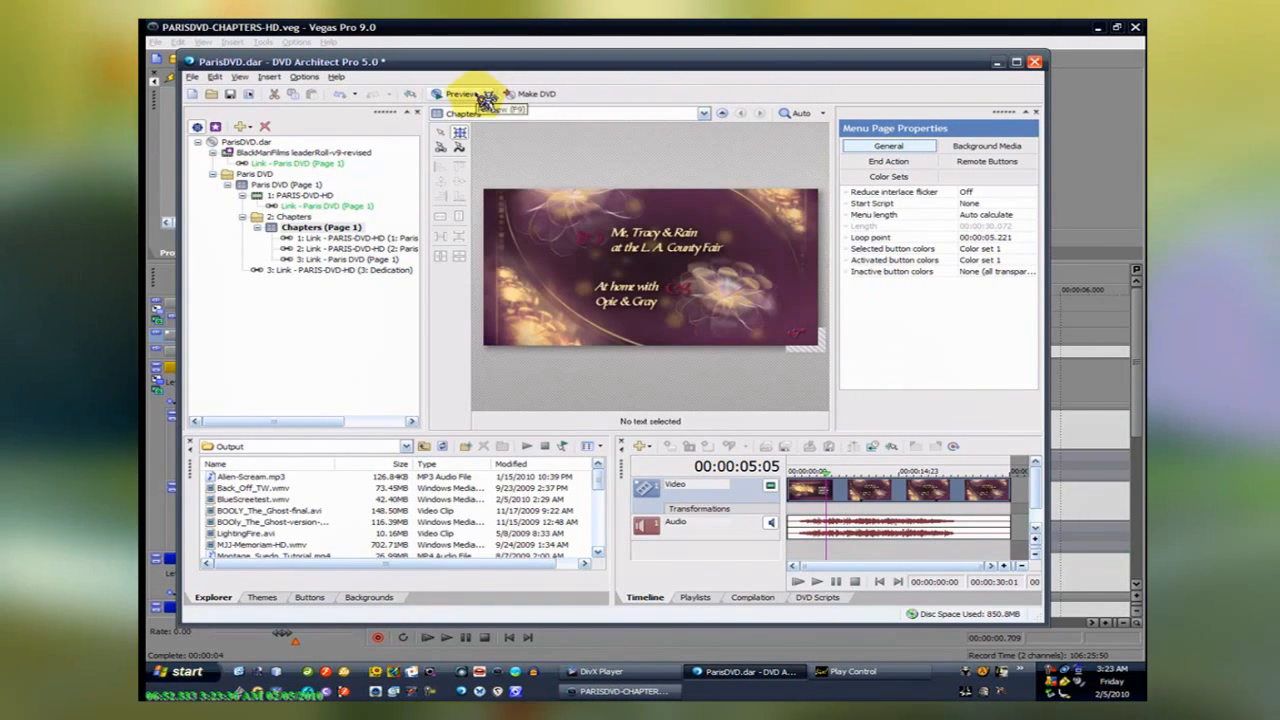
pyautogui.click(479, 98)
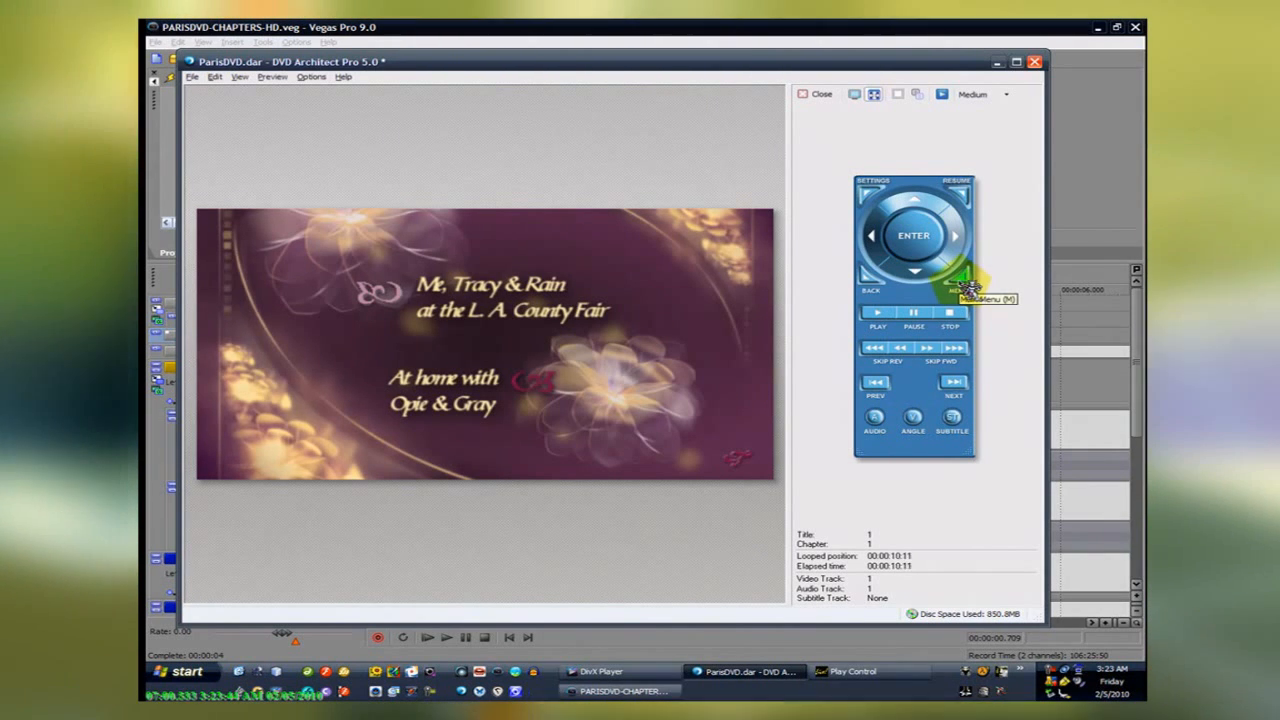
# Close the menu preview, switch to Vegas Pro and examine the tracks of the chapters timeline from the overlays down to the audio
pyautogui.click(817, 96)
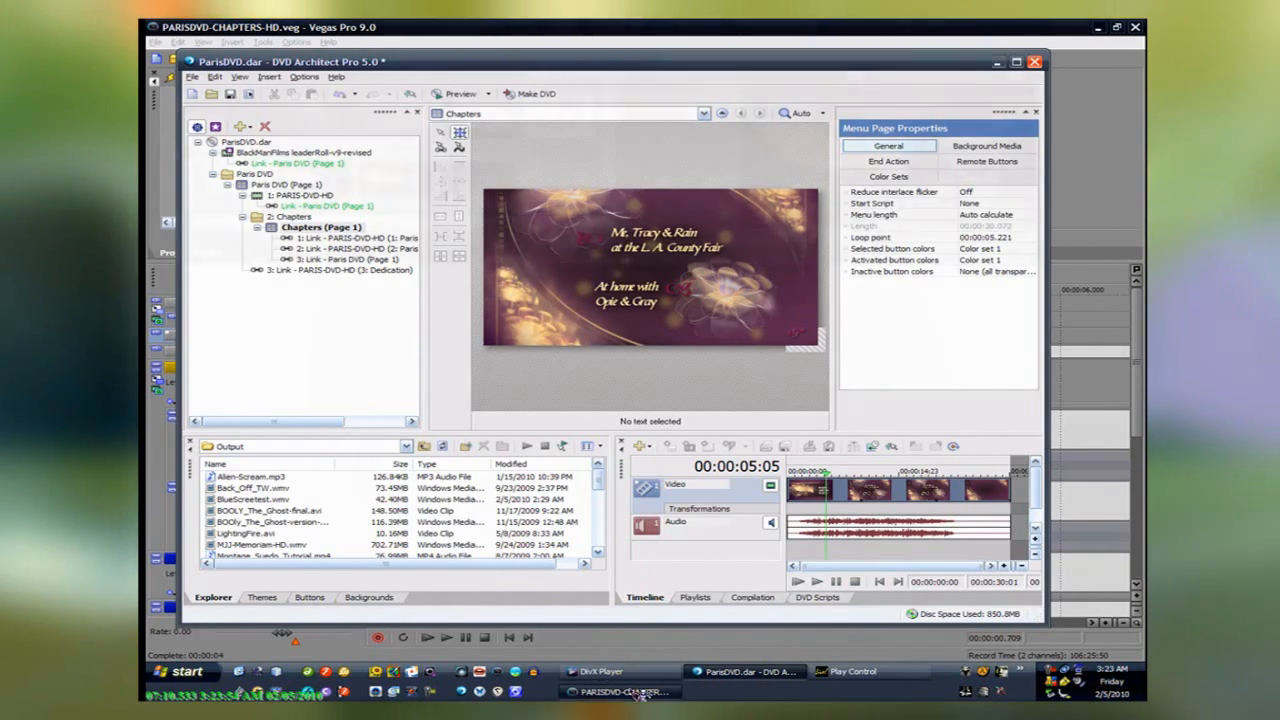
pyautogui.click(567, 692)
pyautogui.scroll(-10, 553, 461)
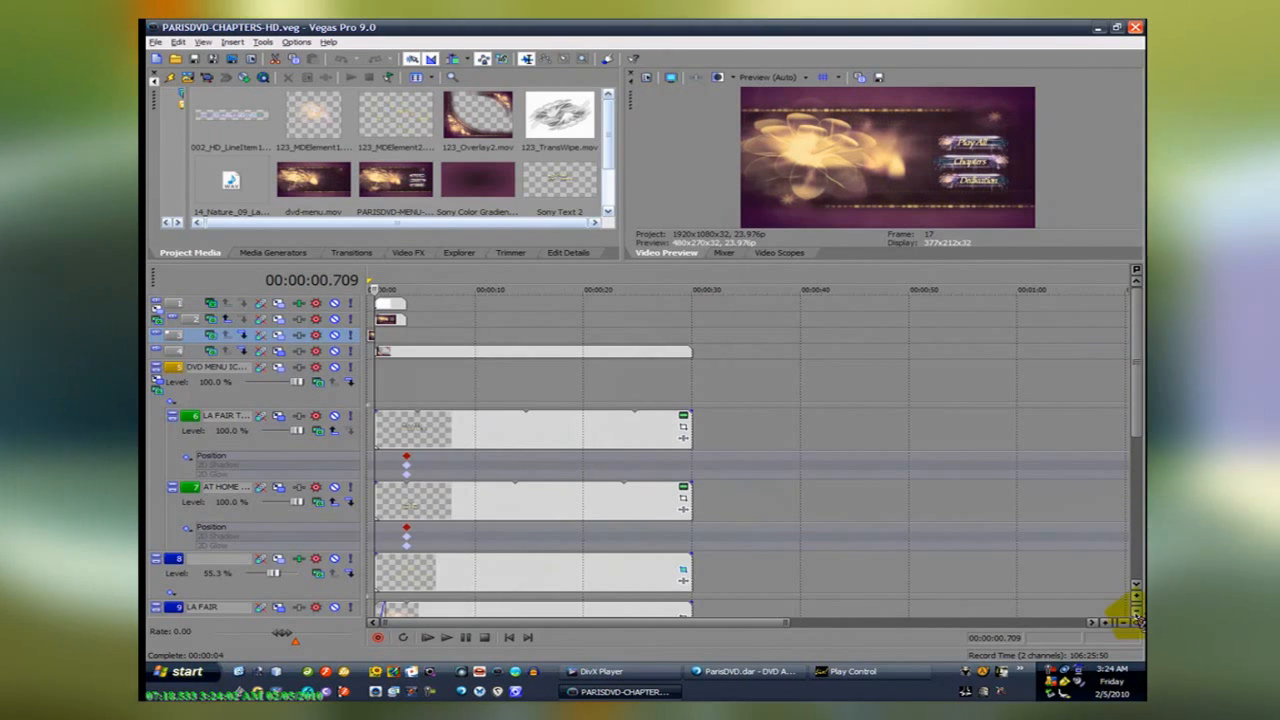
pyautogui.scroll(3, 520, 393)
pyautogui.scroll(1, 522, 393)
pyautogui.scroll(-2, 522, 393)
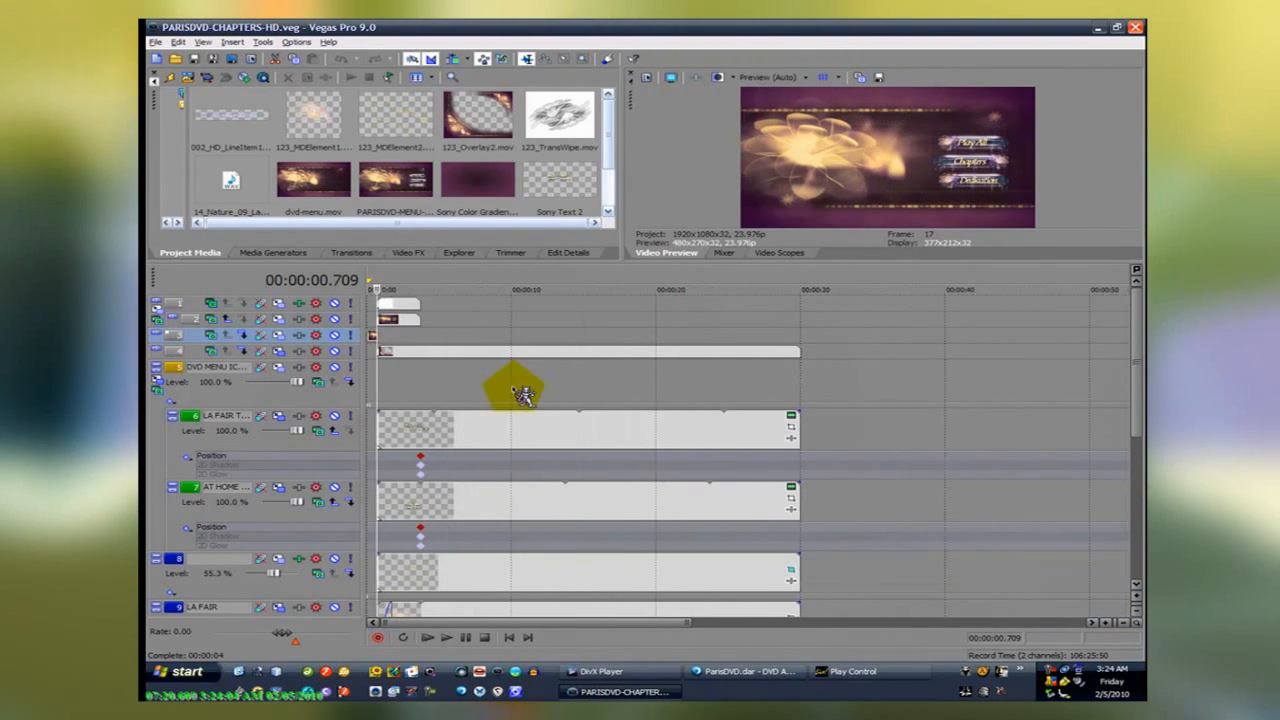
pyautogui.moveTo(1136, 410); pyautogui.dragTo(1124, 510)
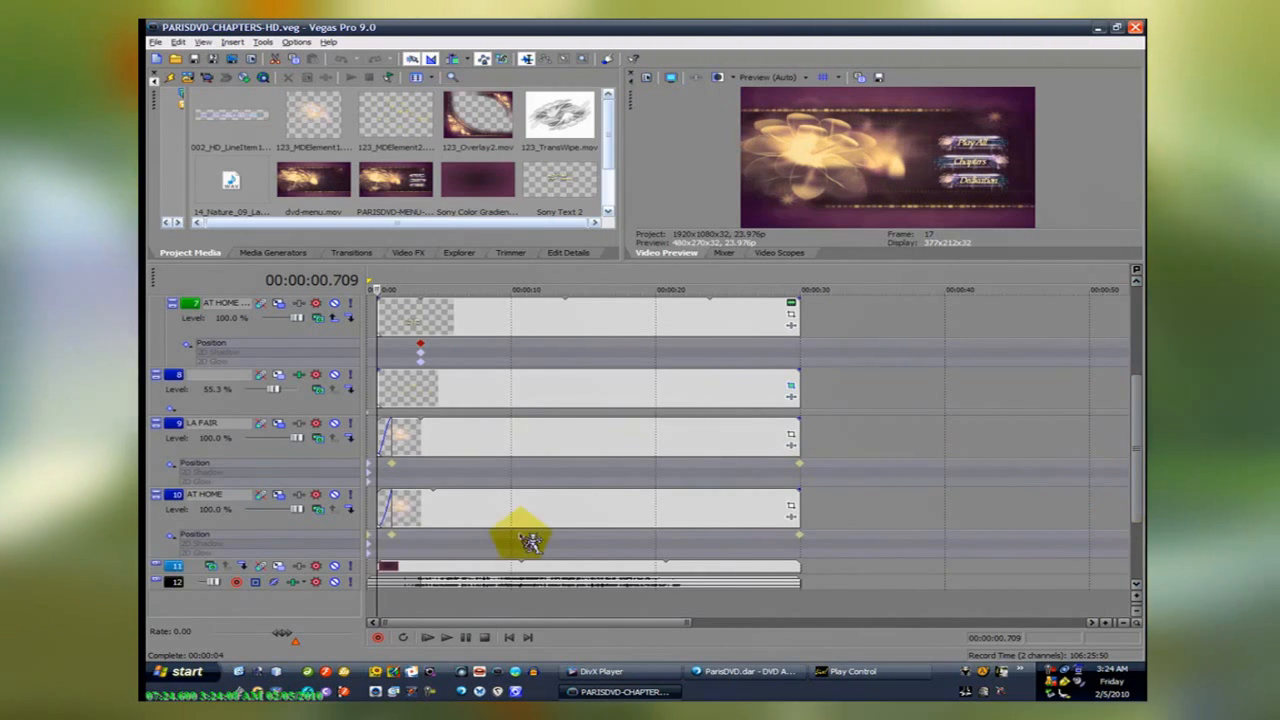
pyautogui.moveTo(1129, 388); pyautogui.dragTo(1137, 350)
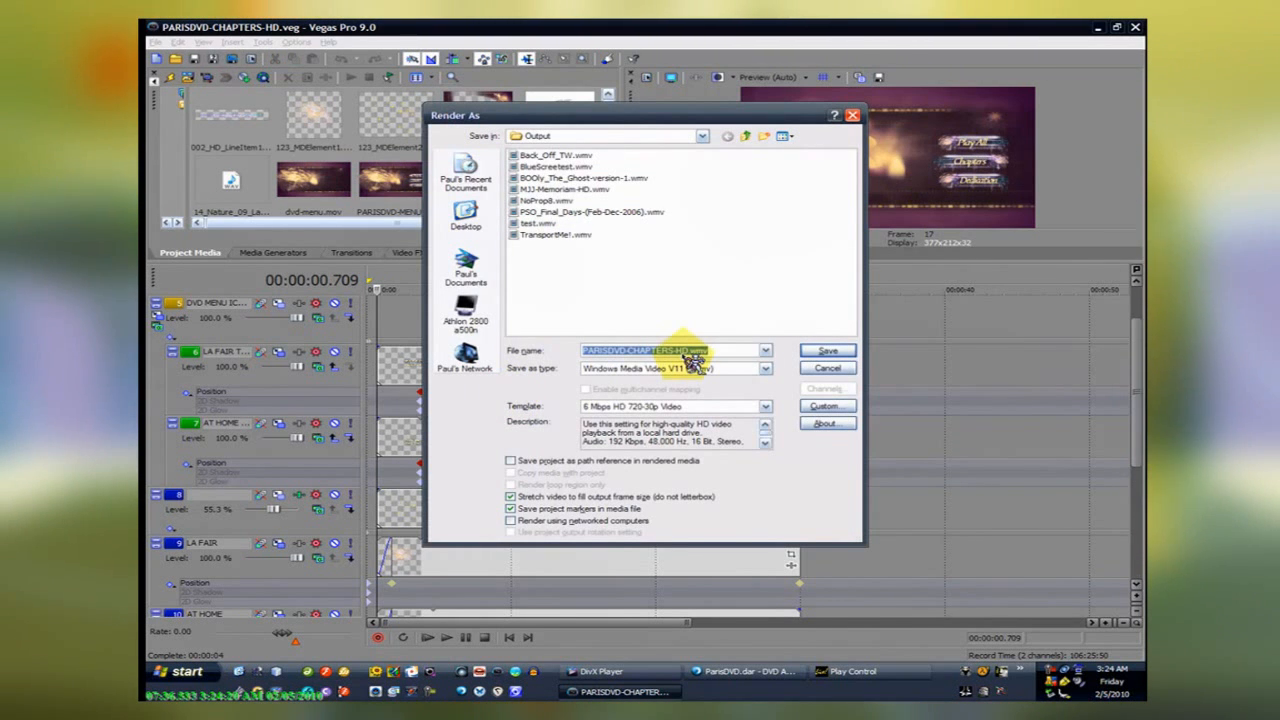
# Set the render format to MainConcept MPEG-2 with the DVD Architect NTSC Widescreen video stream template and inspect its custom video settings
pyautogui.click(765, 369)
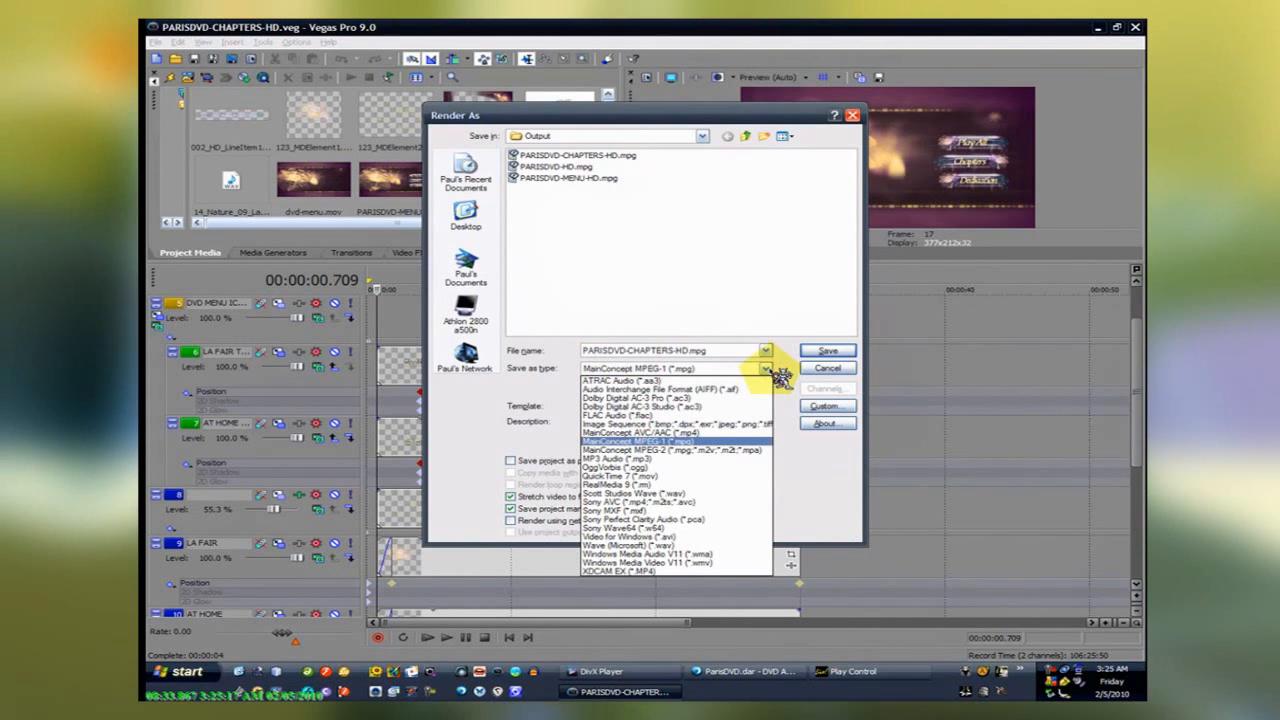
pyautogui.click(730, 451)
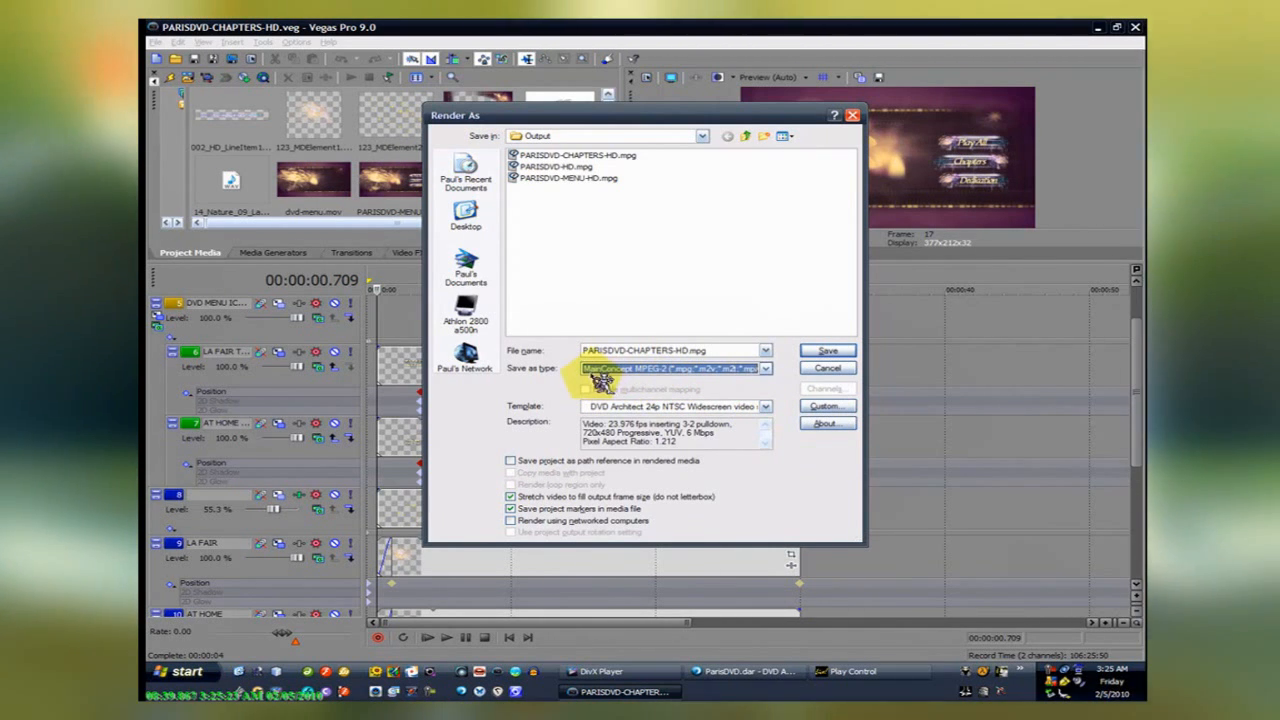
pyautogui.click(765, 407)
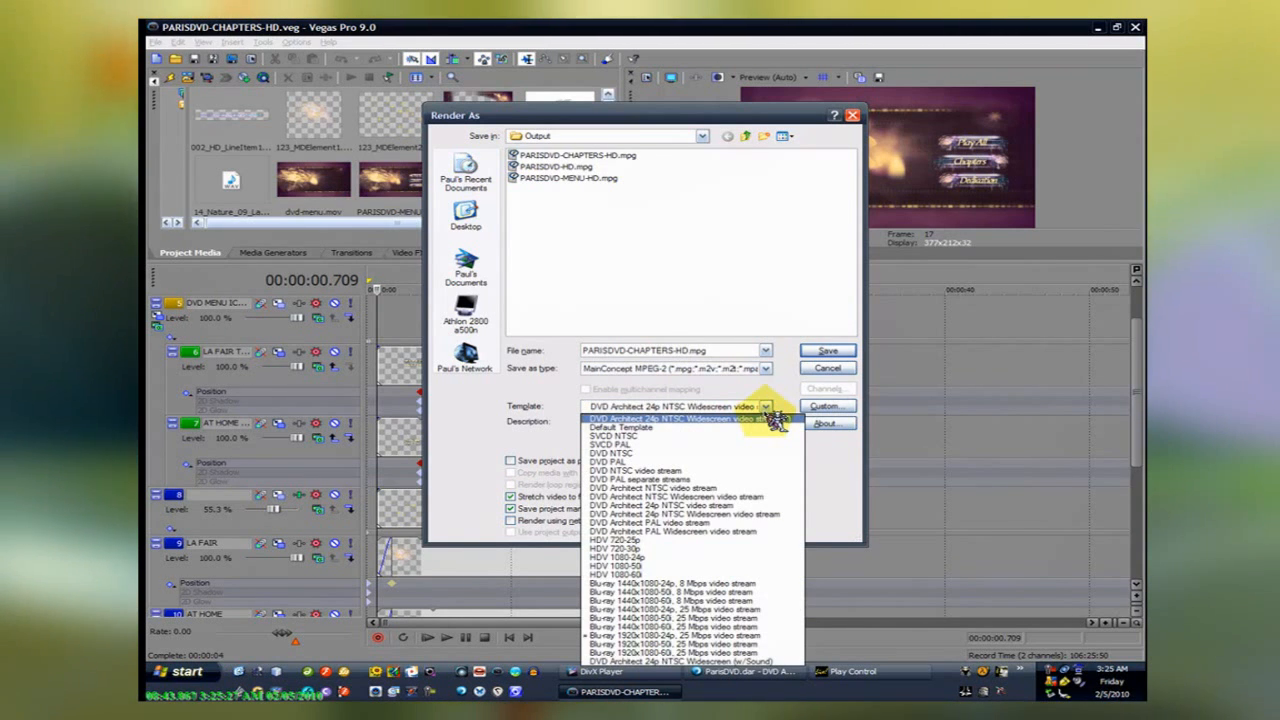
pyautogui.click(768, 410)
pyautogui.click(766, 407)
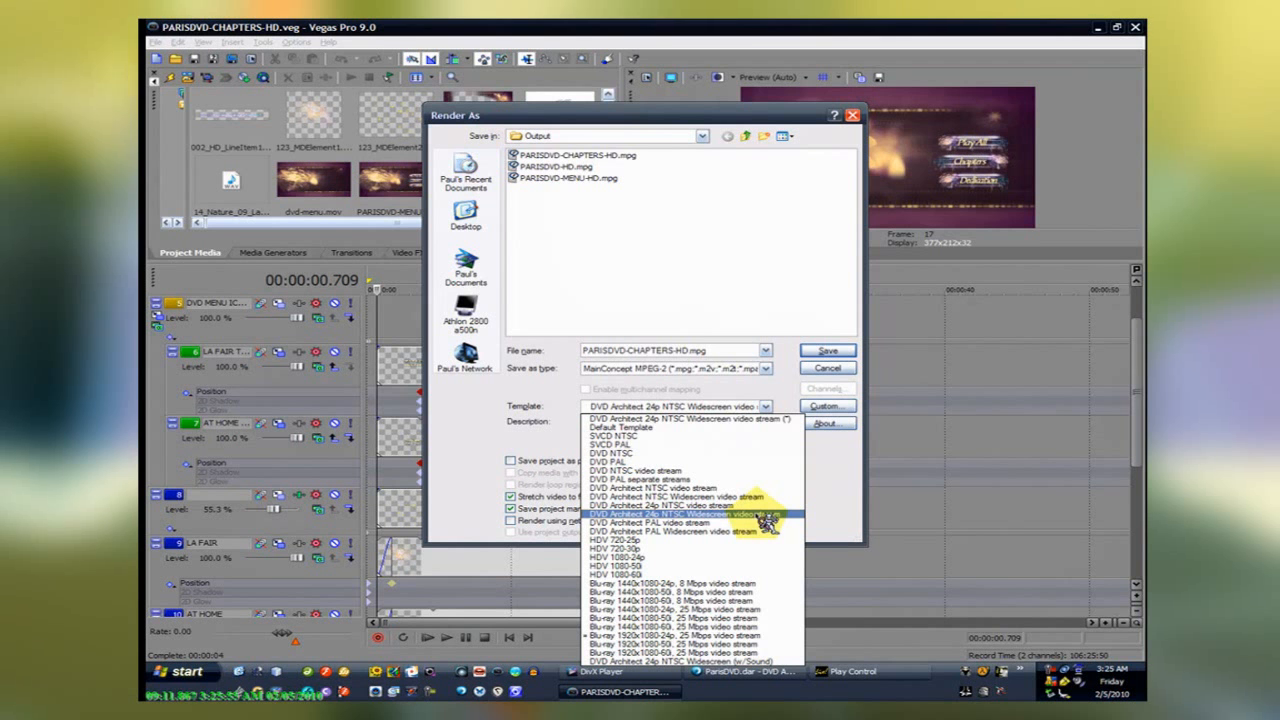
pyautogui.click(768, 498)
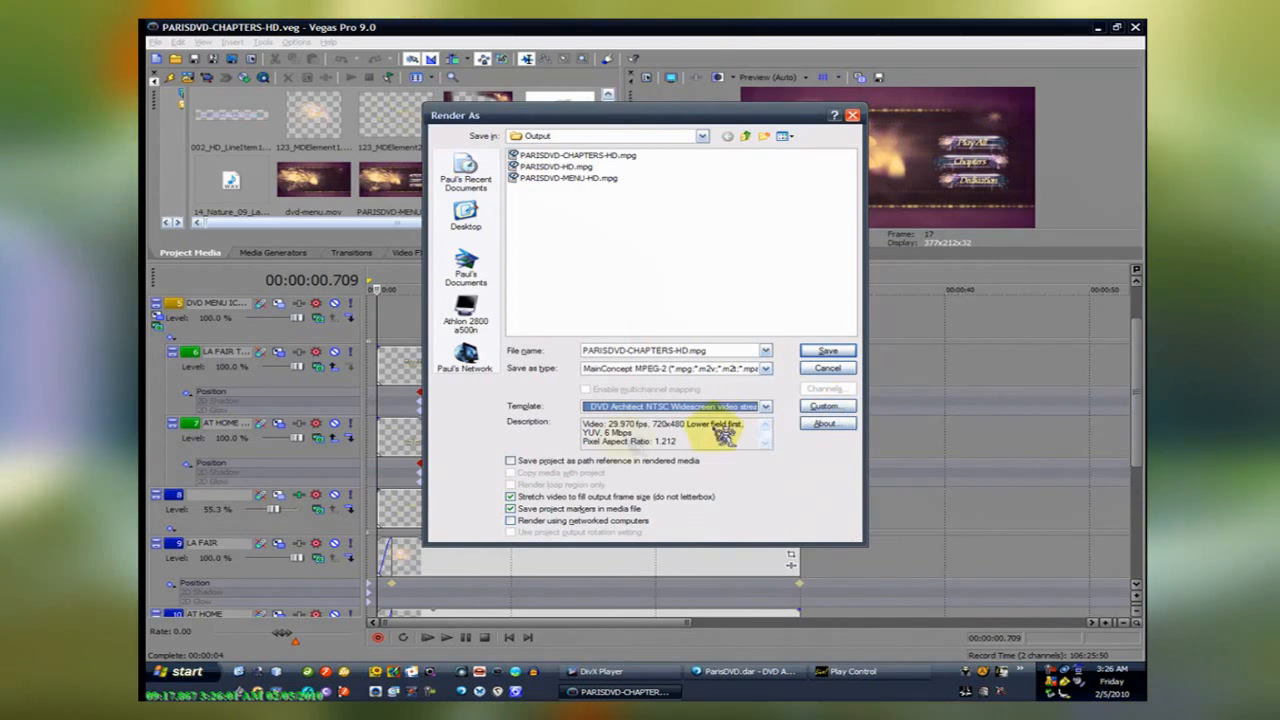
pyautogui.click(843, 408)
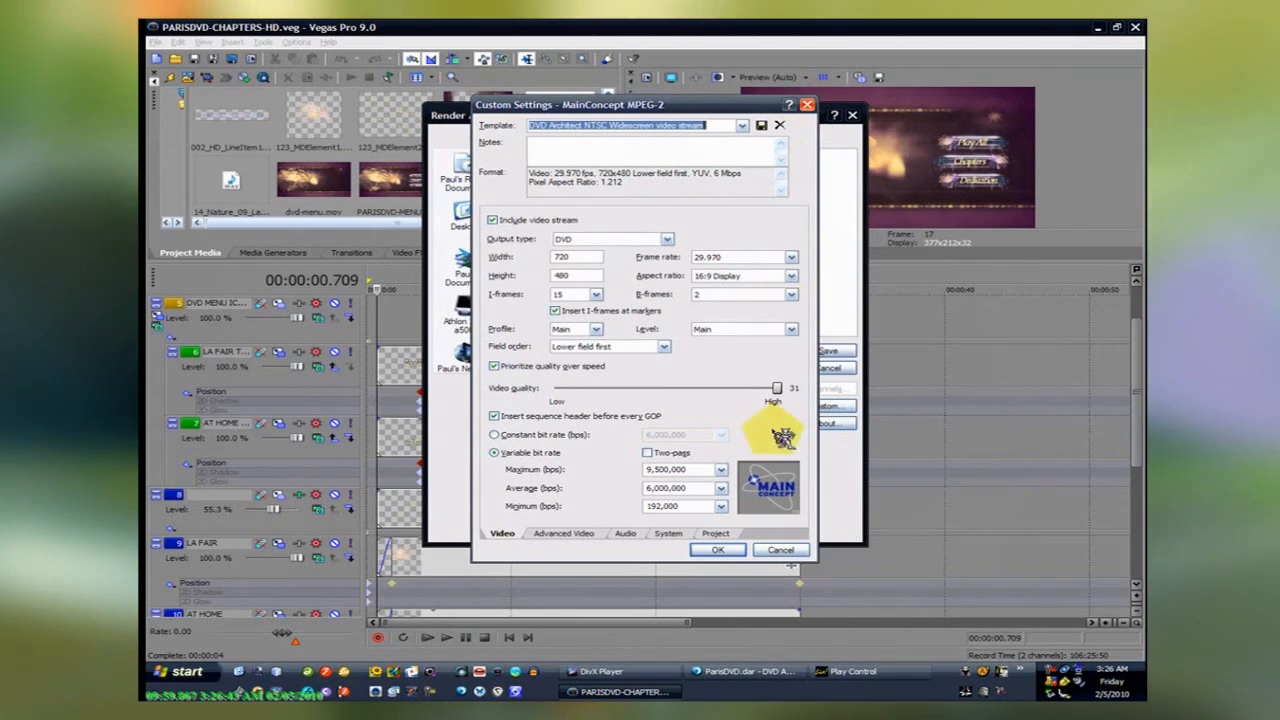
pyautogui.click(778, 550)
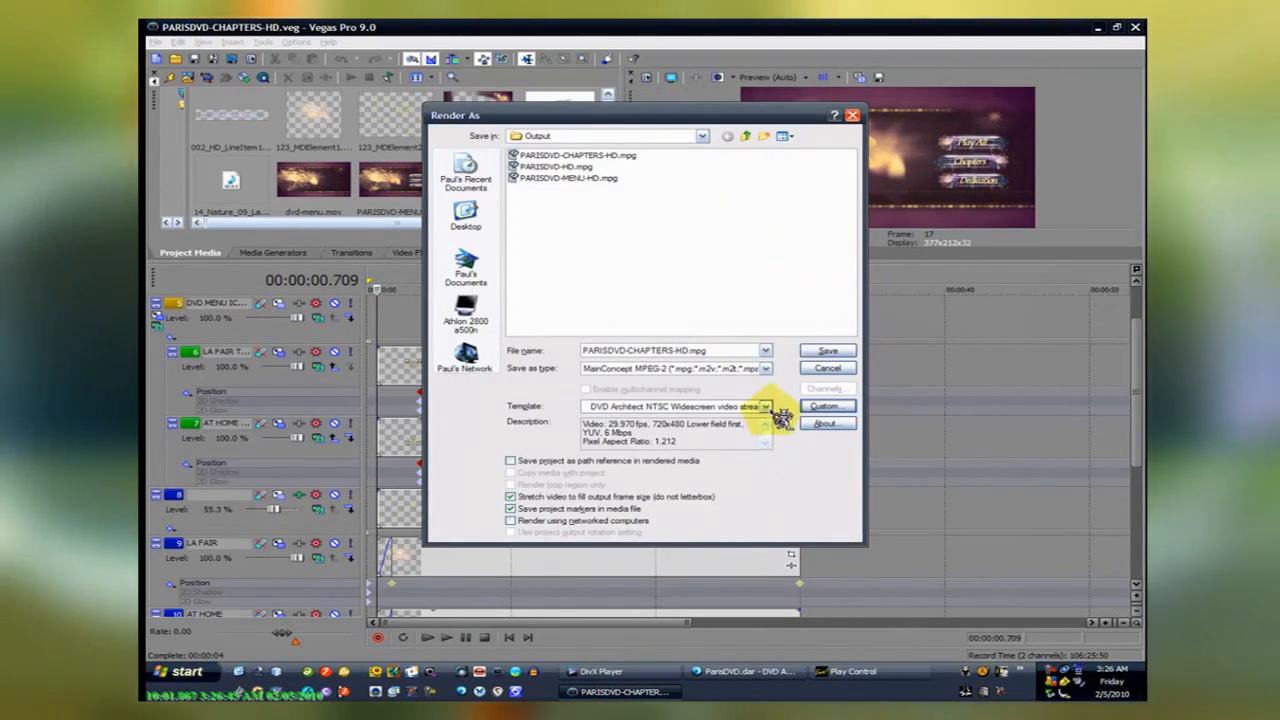
# Try the Blu-ray 1920x1080-24p, 25 Mbps and DVD Architect 24p NTSC Widescreen video stream render templates and close the render dialog
pyautogui.click(766, 406)
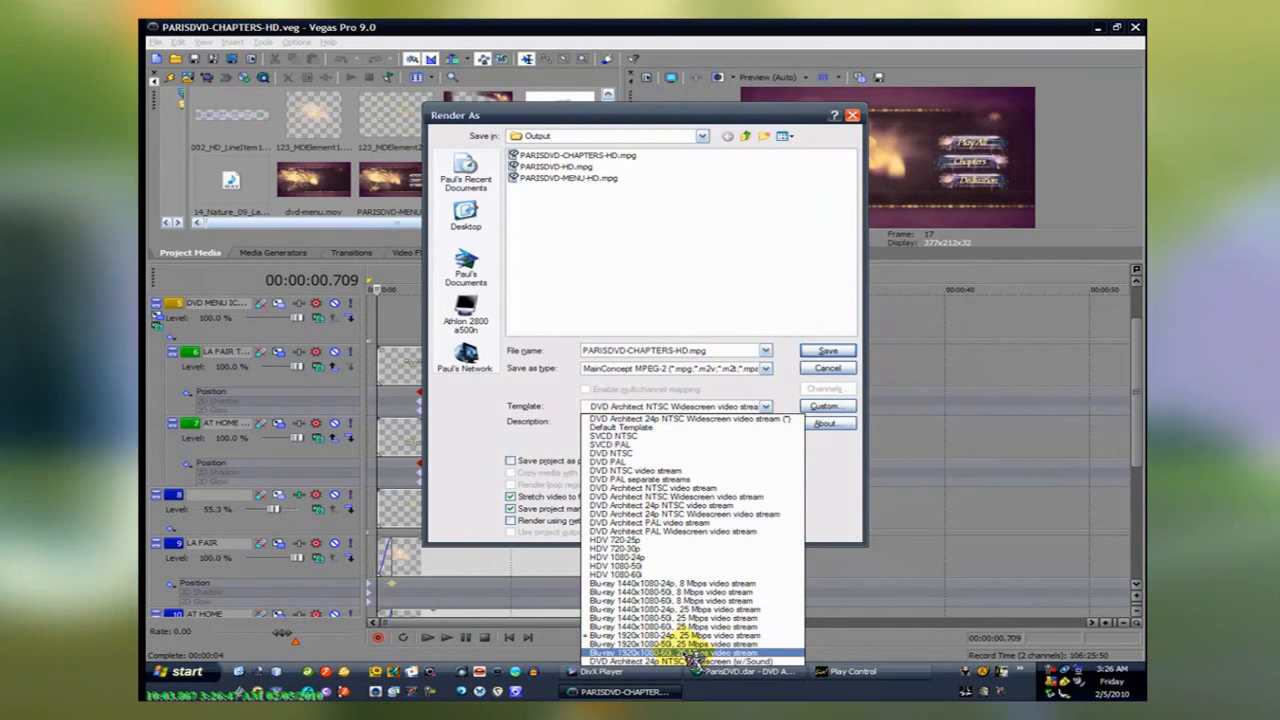
pyautogui.click(680, 636)
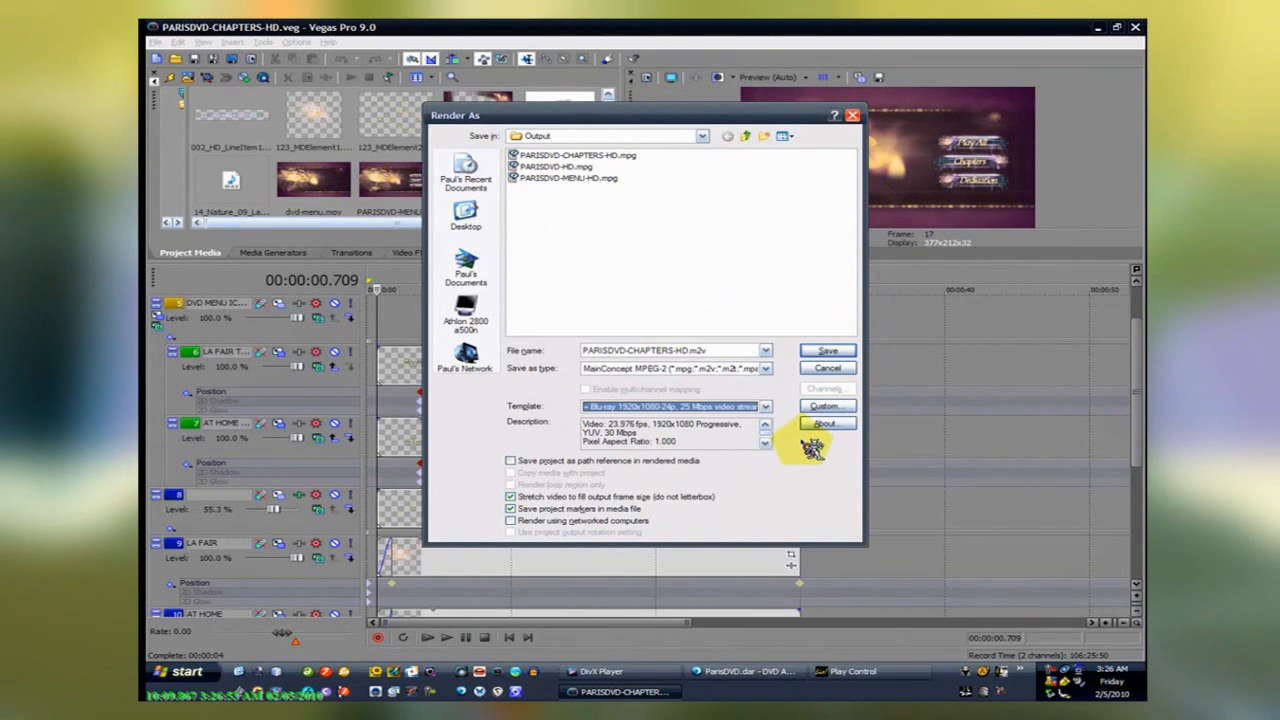
pyautogui.click(766, 408)
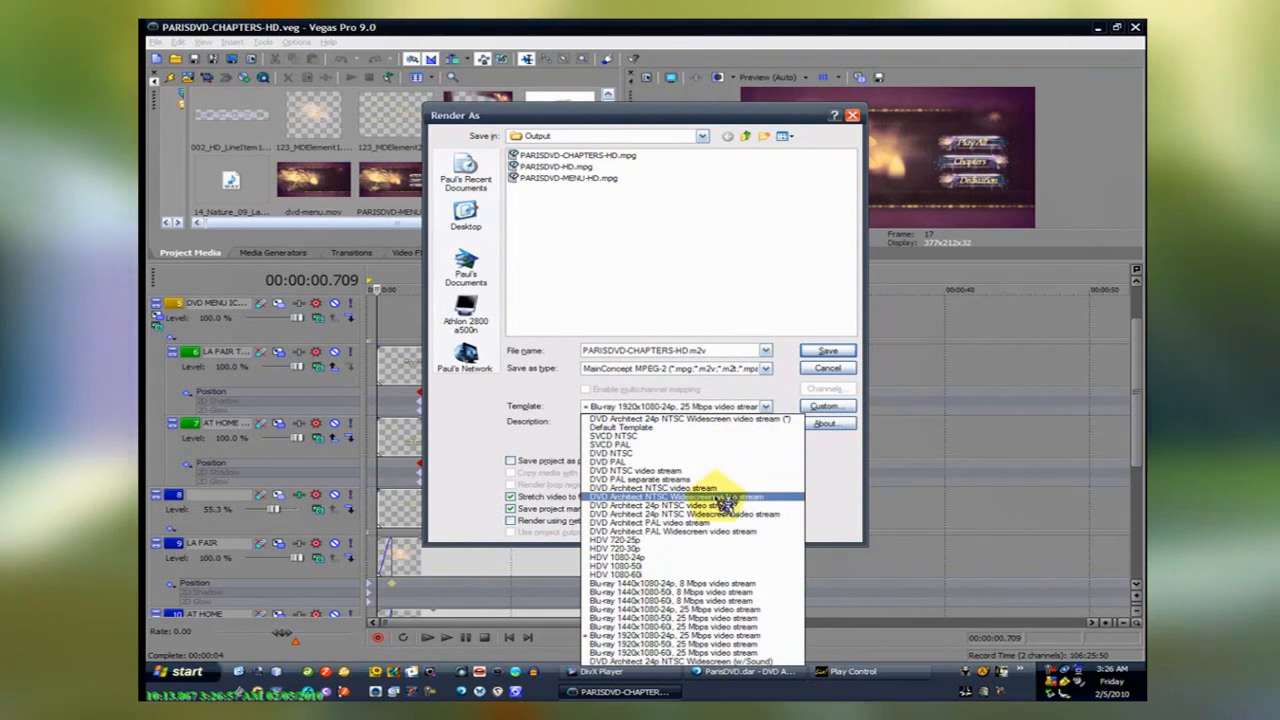
pyautogui.click(763, 420)
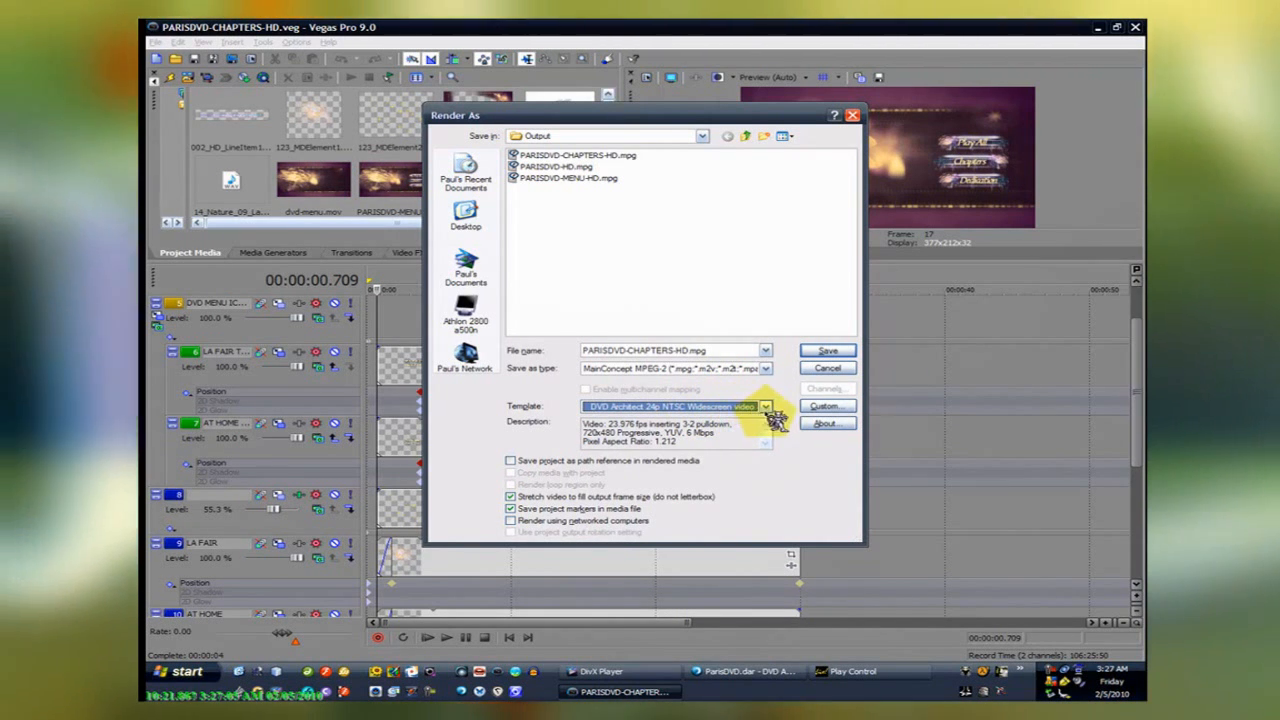
pyautogui.click(828, 351)
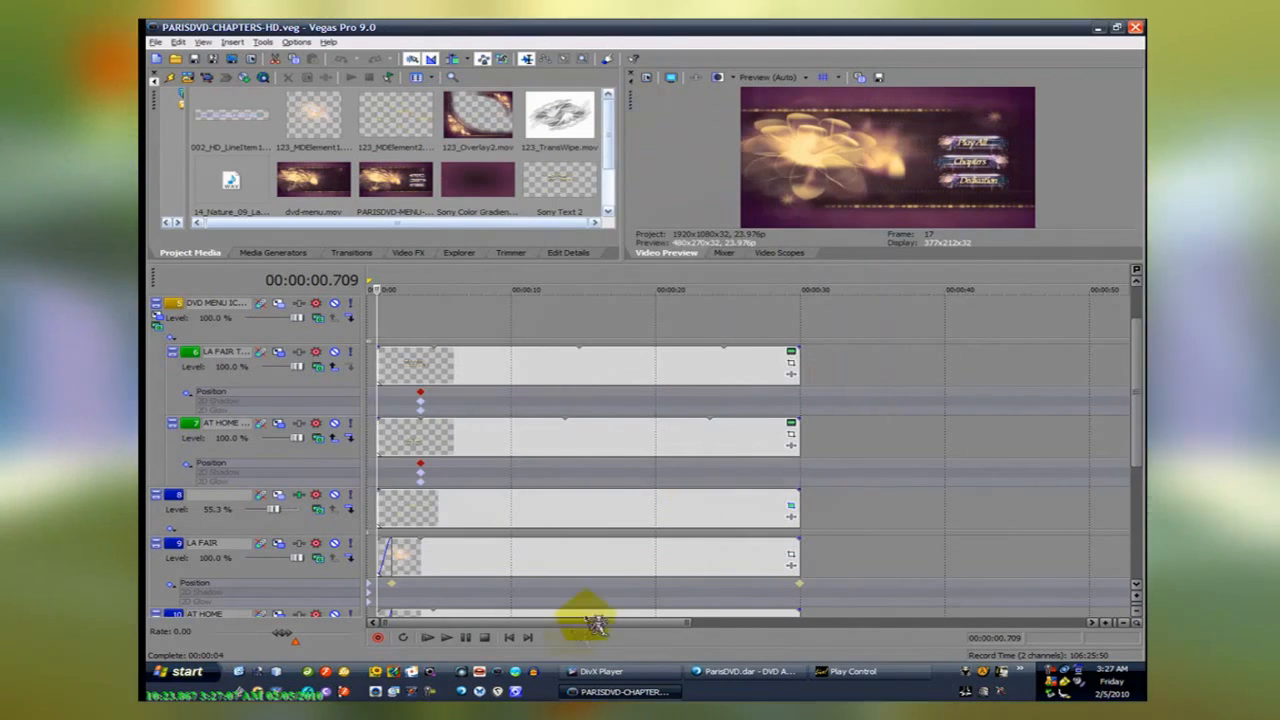
# Switch to DVD Architect, widen the project overview and select the Chapters menu's second link, to Paris, Opie, and Gray
pyautogui.click(718, 674)
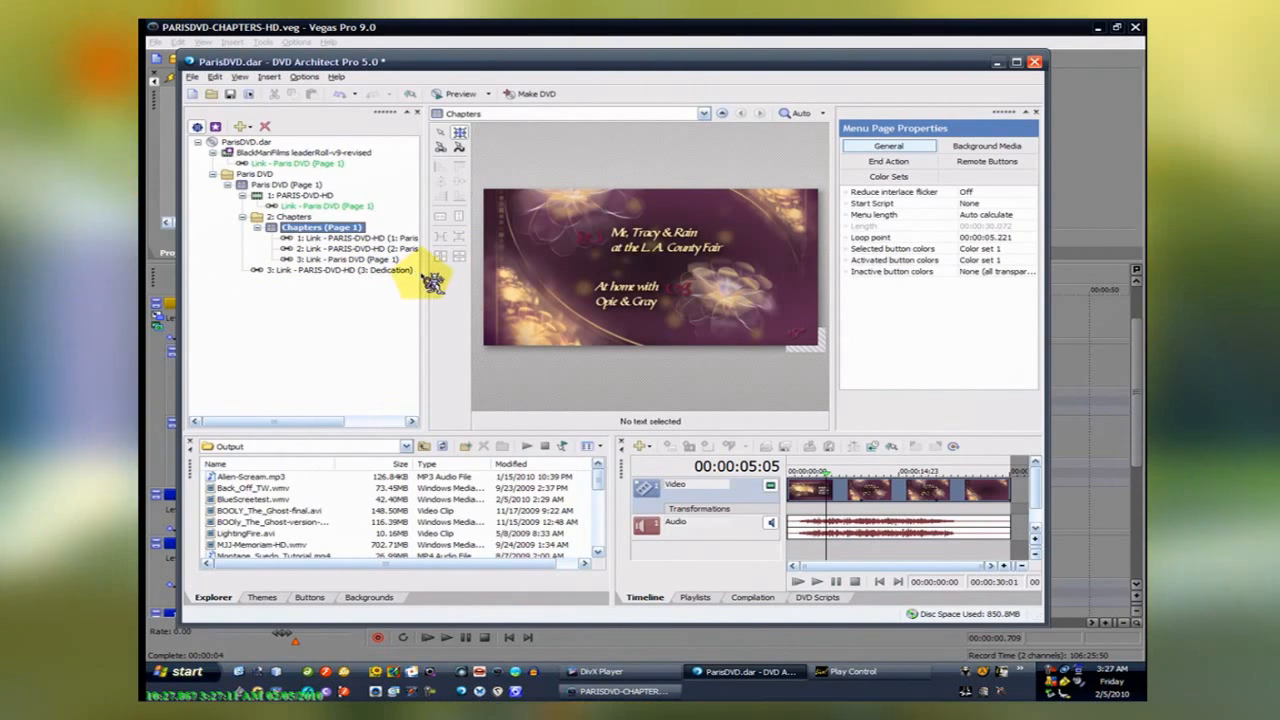
pyautogui.moveTo(440, 330); pyautogui.dragTo(503, 332)
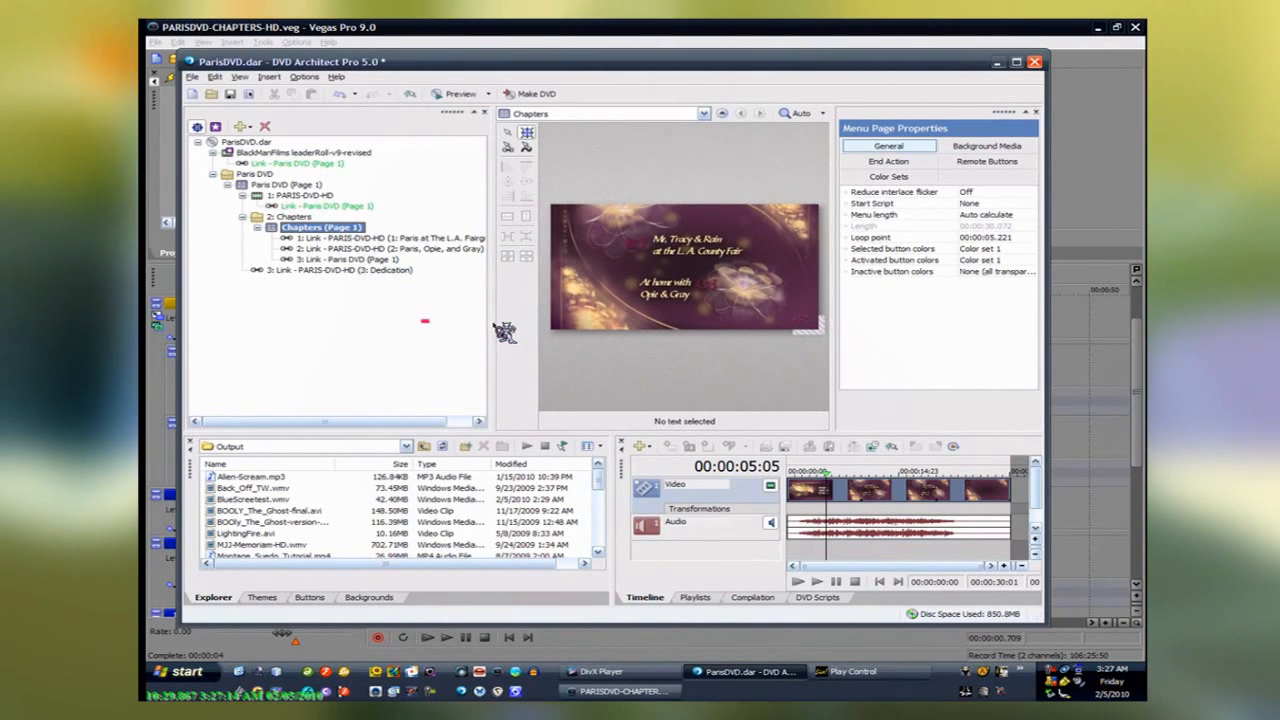
pyautogui.click(403, 249)
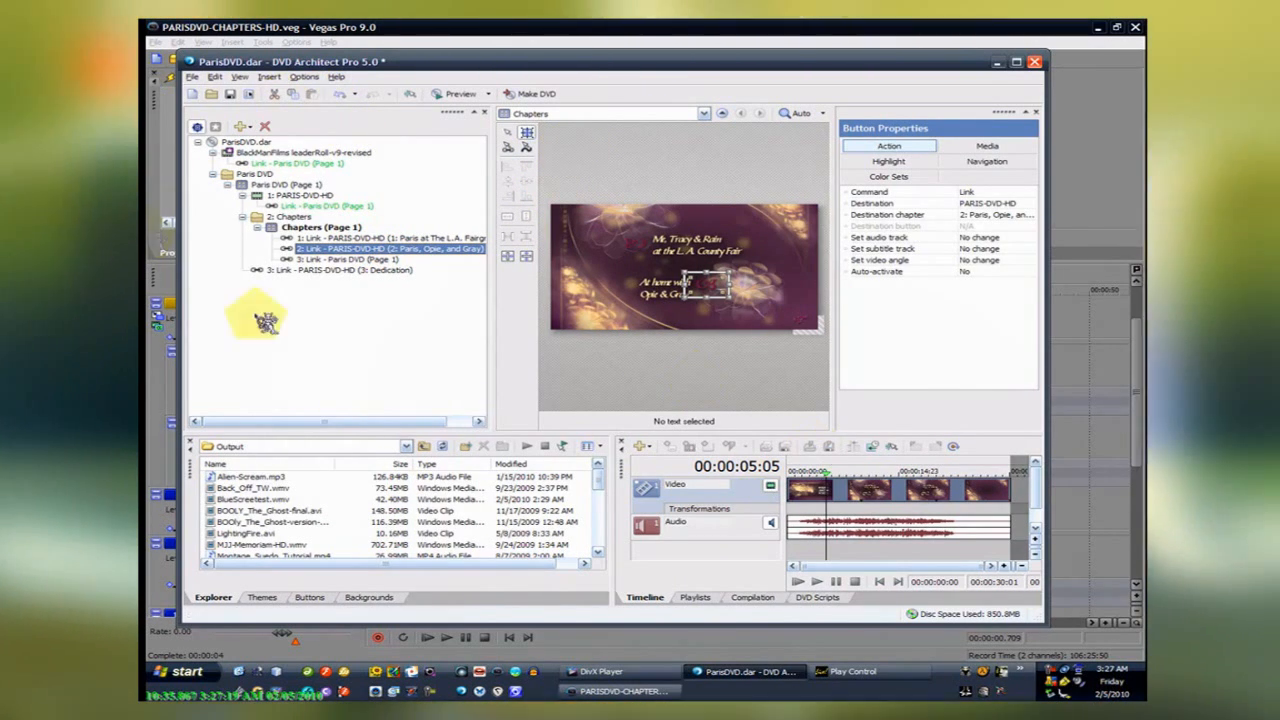
pyautogui.click(305, 77)
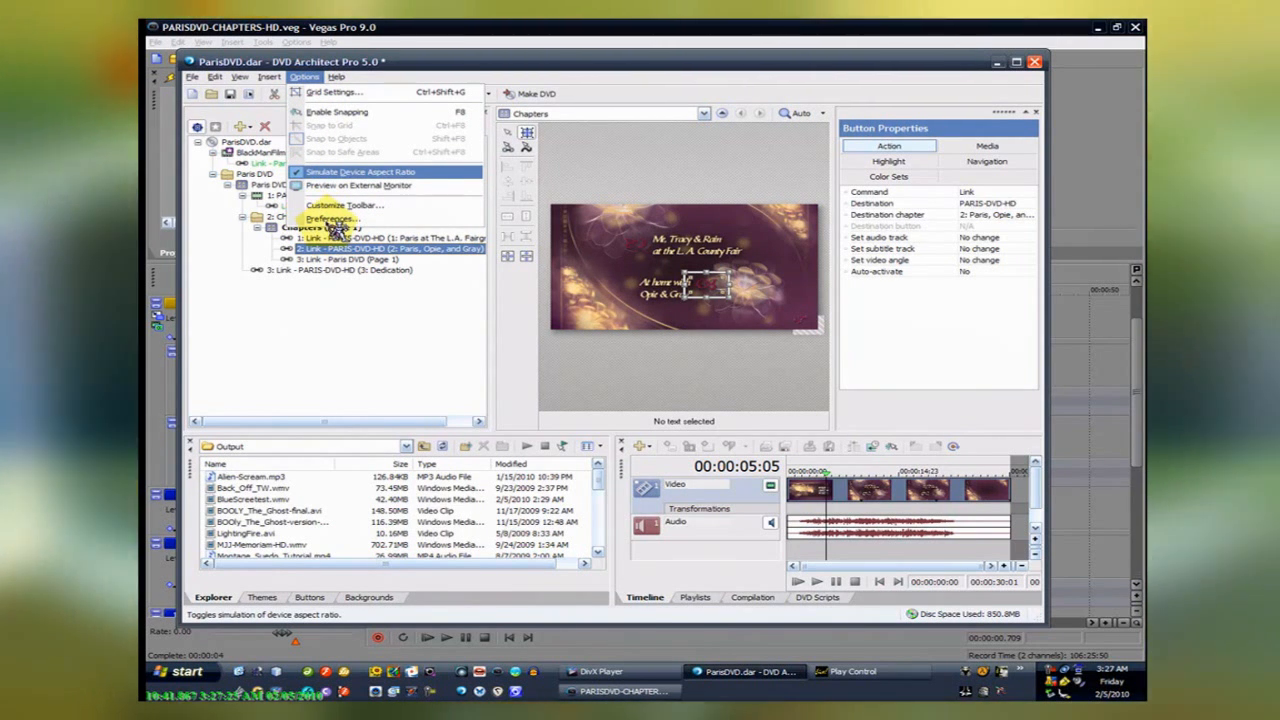
pyautogui.click(352, 219)
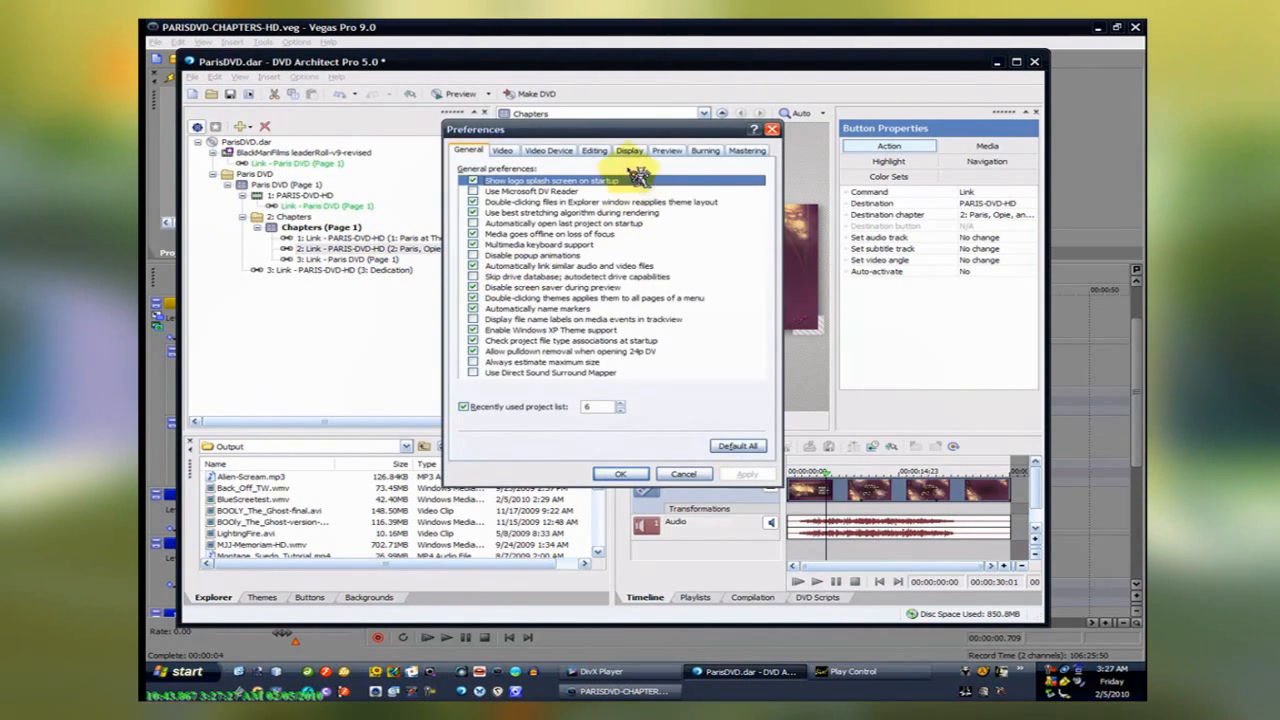
pyautogui.click(503, 150)
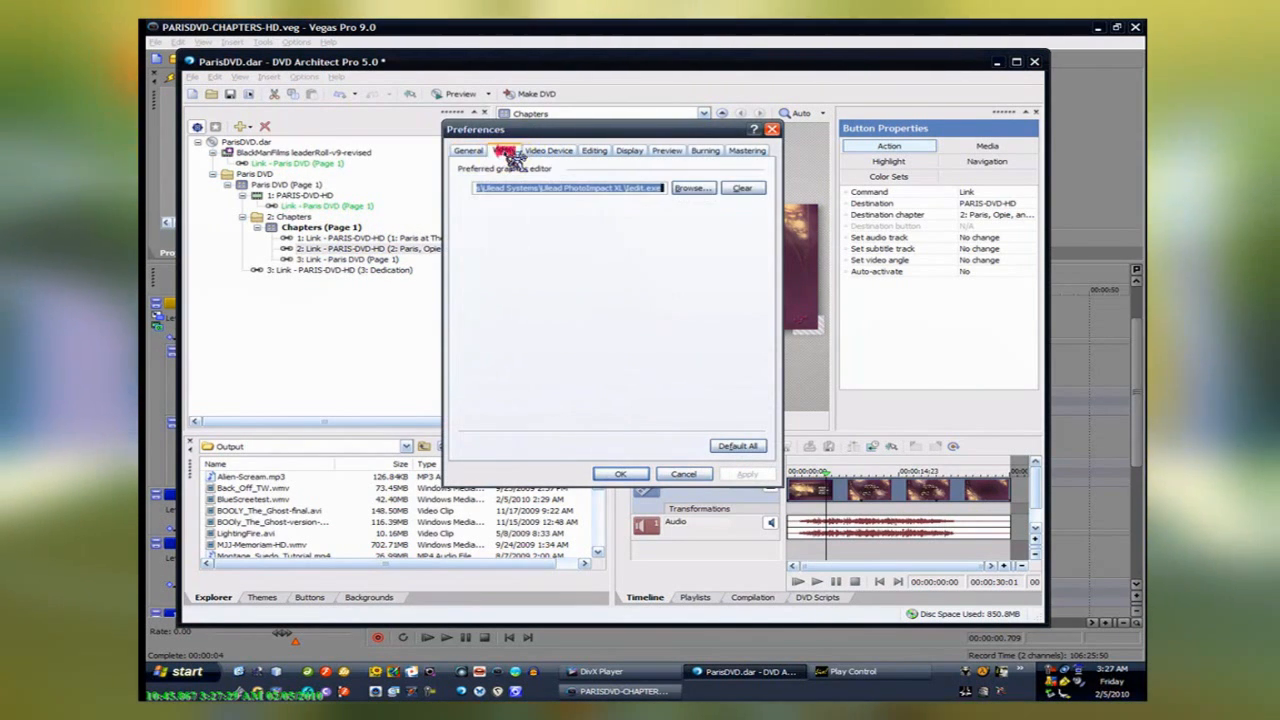
pyautogui.click(550, 150)
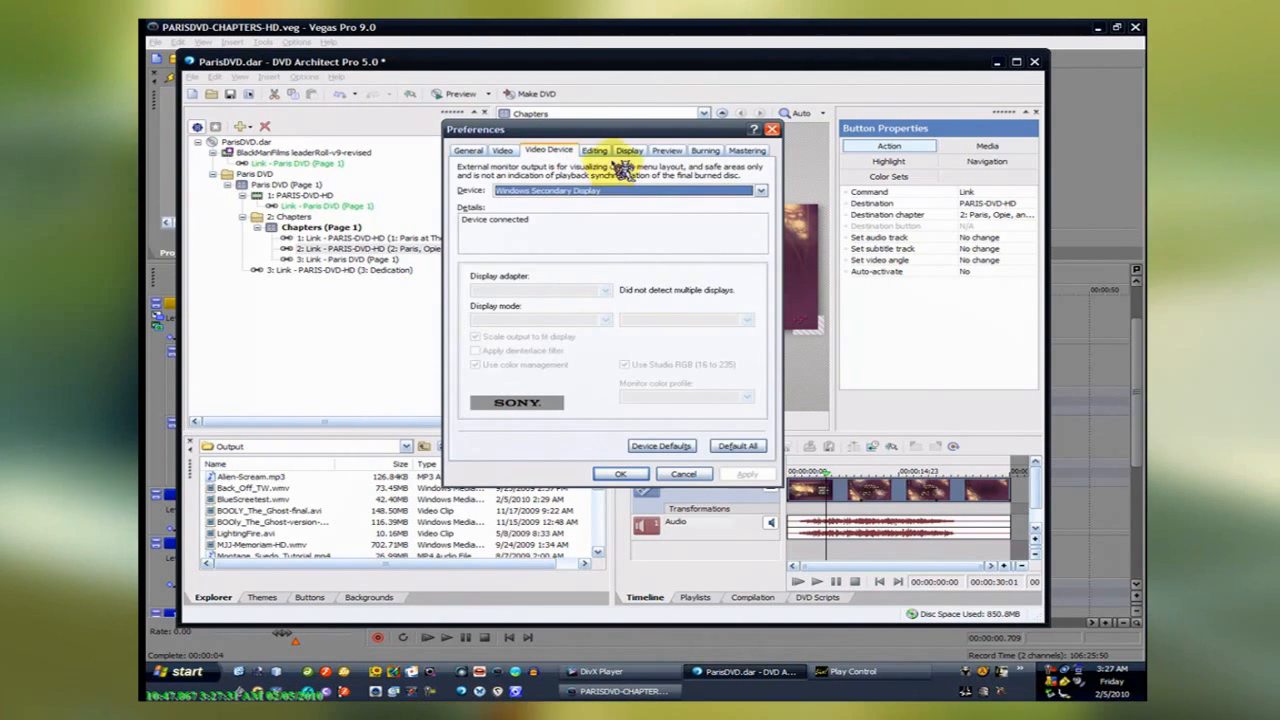
pyautogui.click(630, 151)
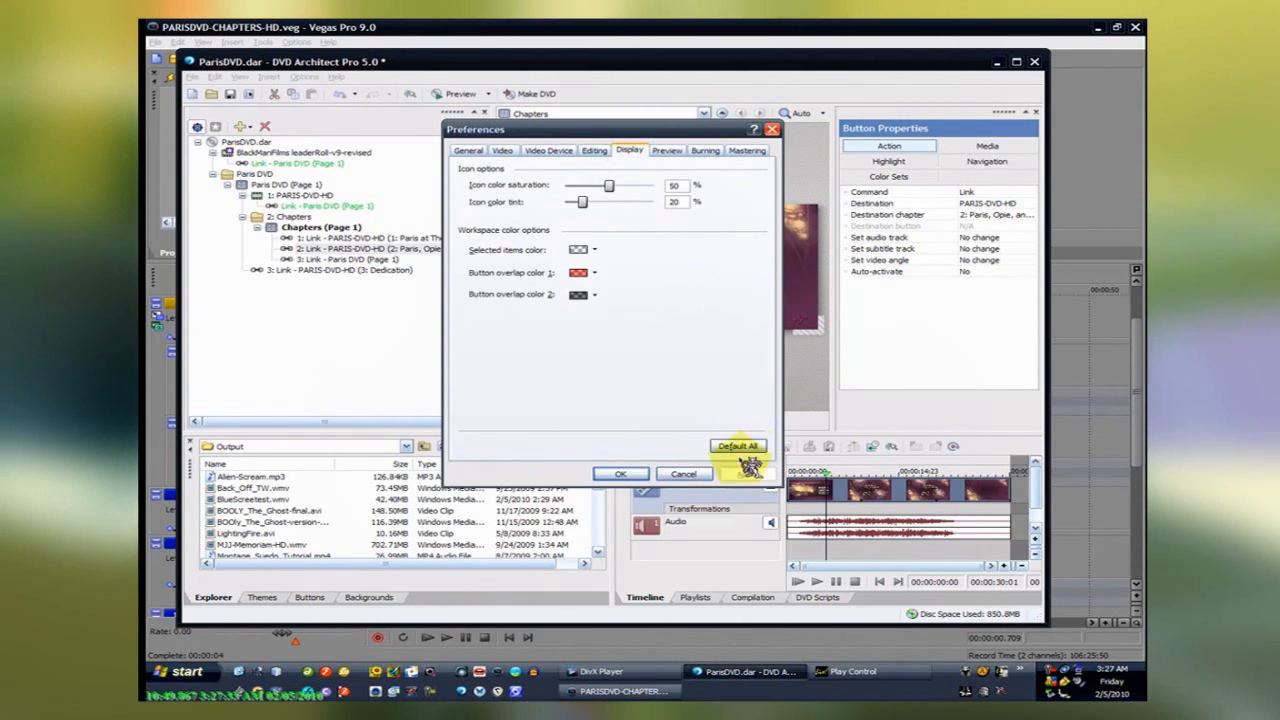
pyautogui.click(684, 475)
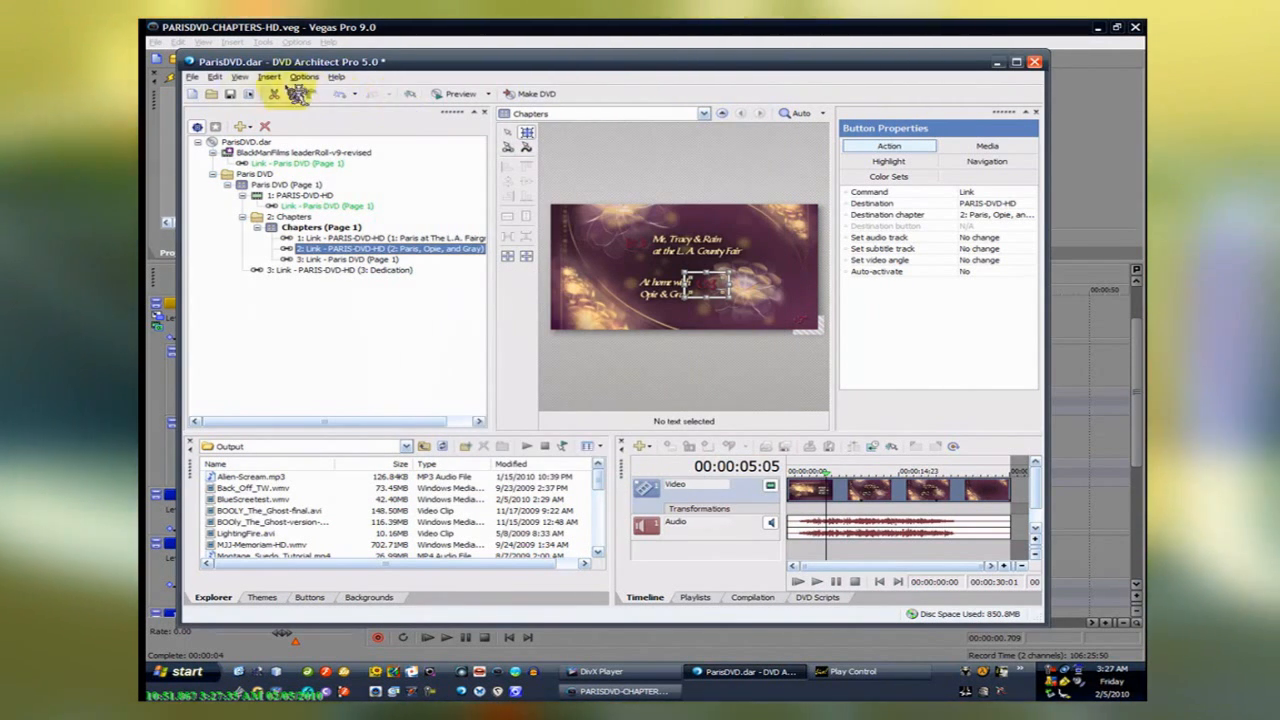
# Open the DVD project's properties, switch to Vegas Pro and inspect the custom video settings of the 6 Mbps HD 720-30p Windows Media render template
pyautogui.click(250, 94)
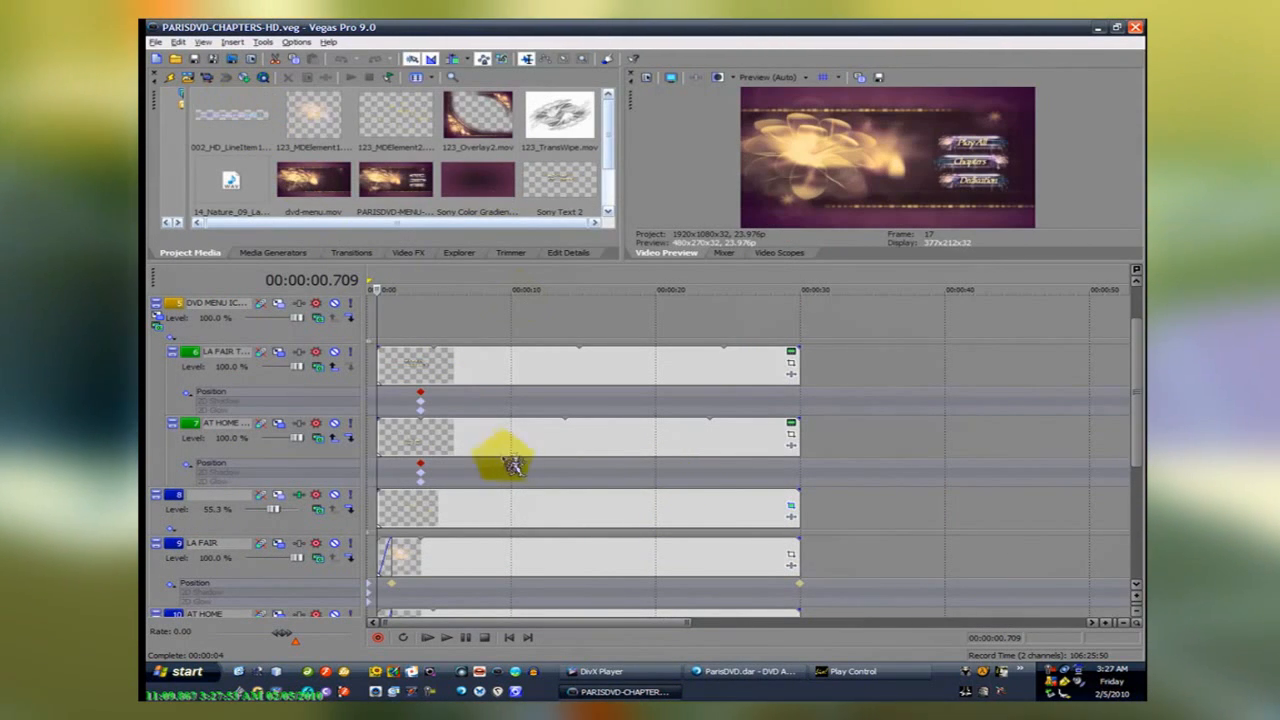
pyautogui.click(232, 58)
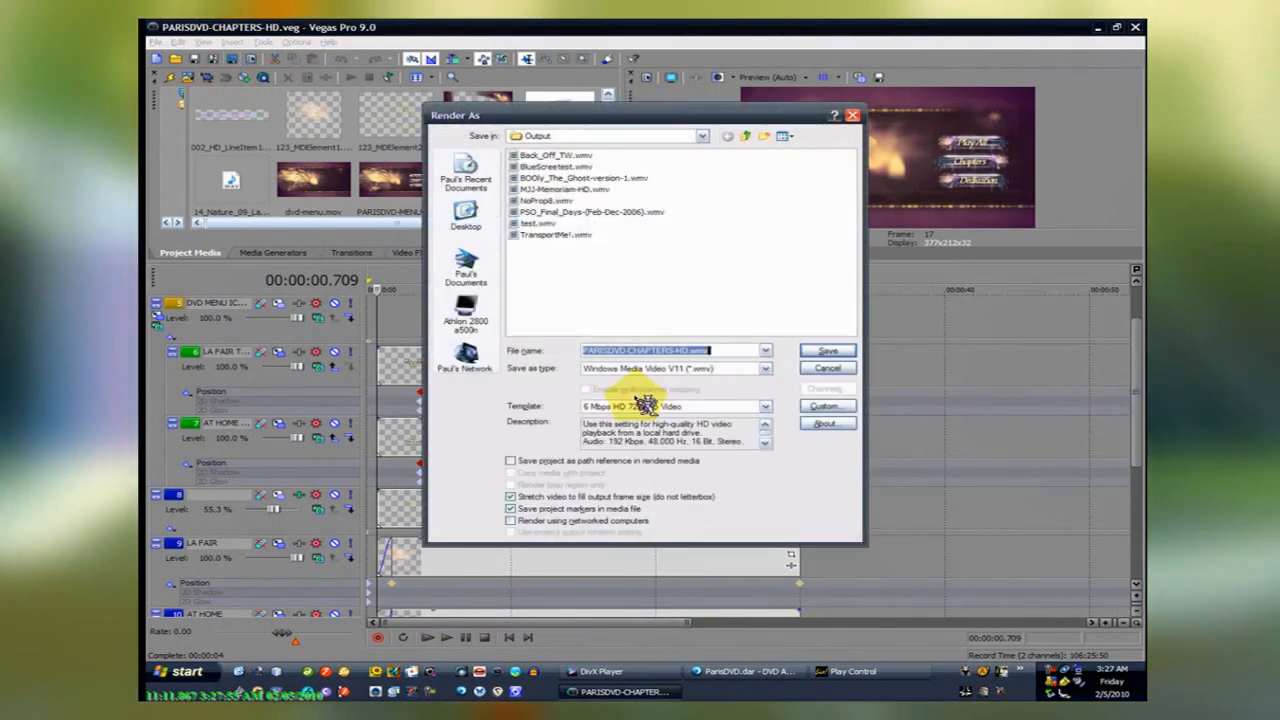
pyautogui.click(828, 407)
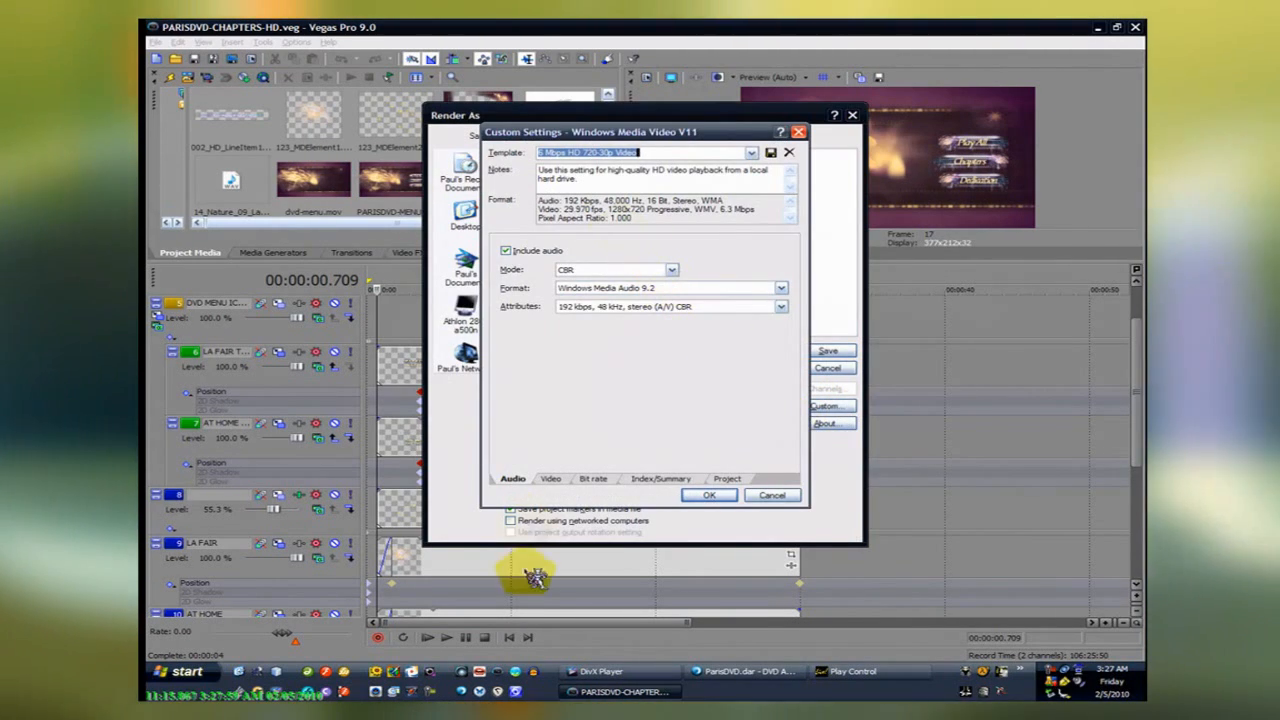
pyautogui.click(551, 479)
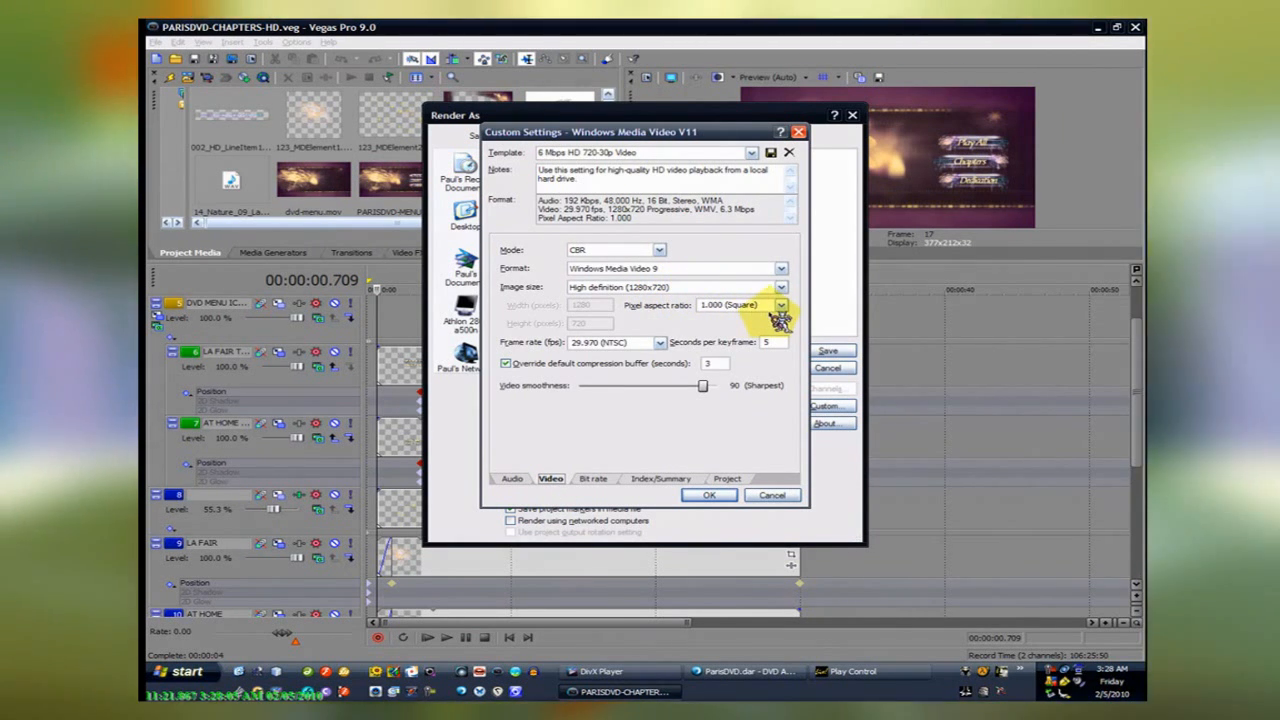
pyautogui.click(800, 133)
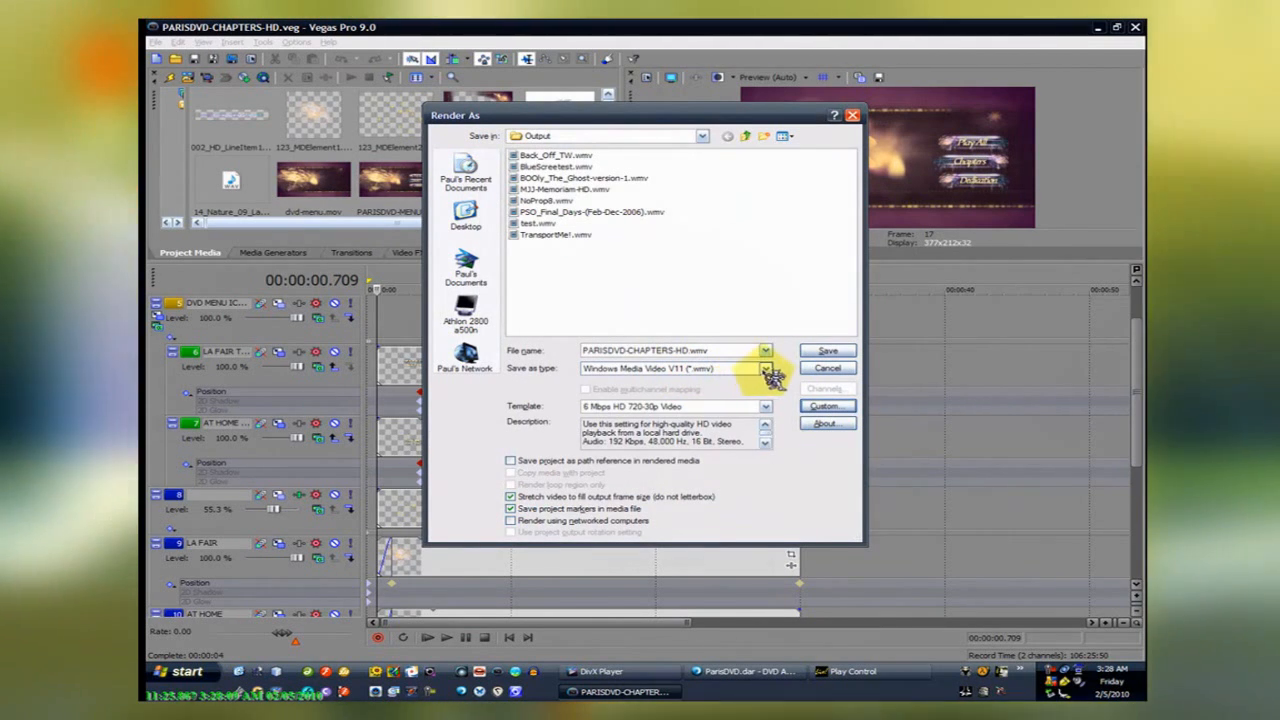
# Inspect the custom settings of the MainConcept MPEG-2 render format, compare them with DVD Architect's disc properties and close those properties
pyautogui.click(765, 368)
pyautogui.click(690, 449)
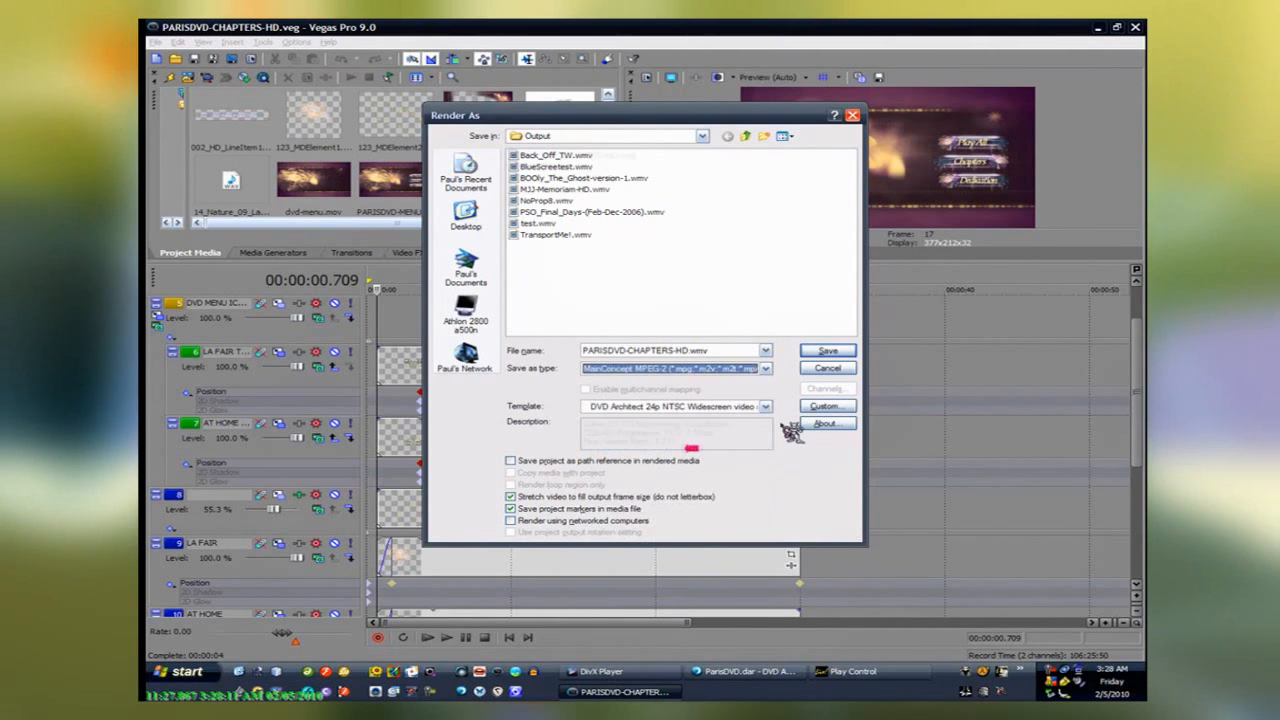
pyautogui.click(825, 406)
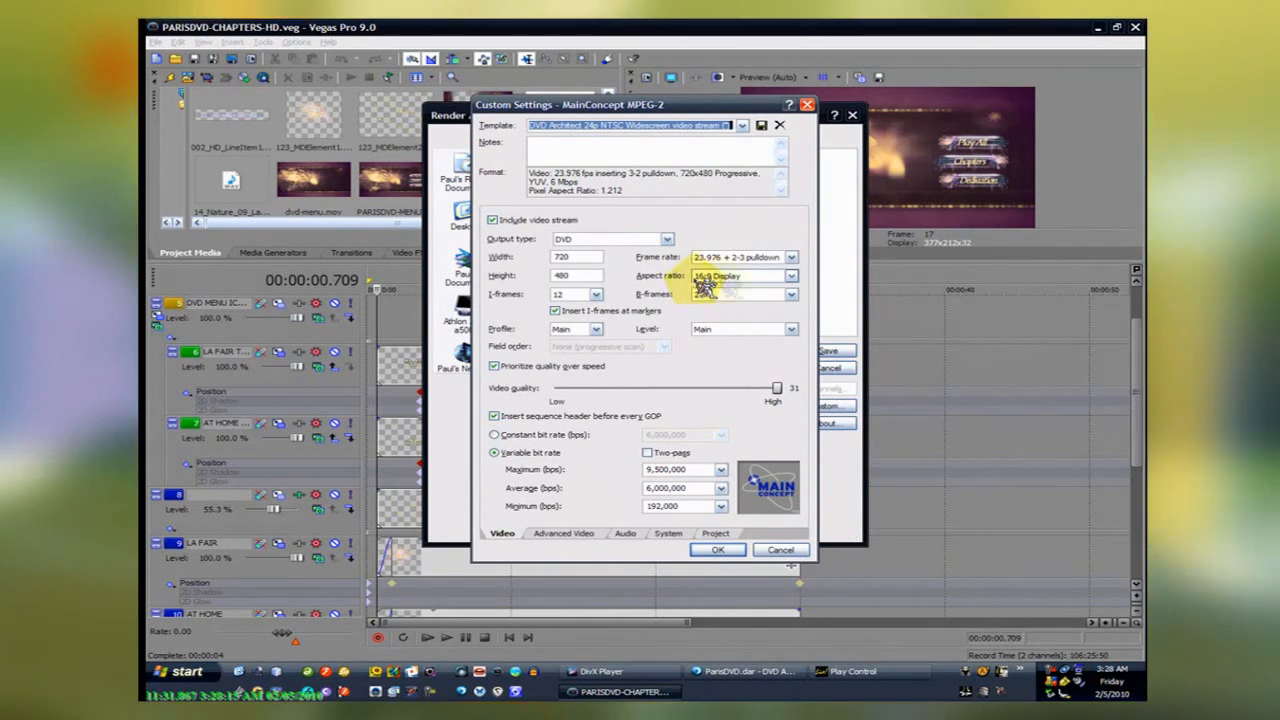
pyautogui.click(762, 675)
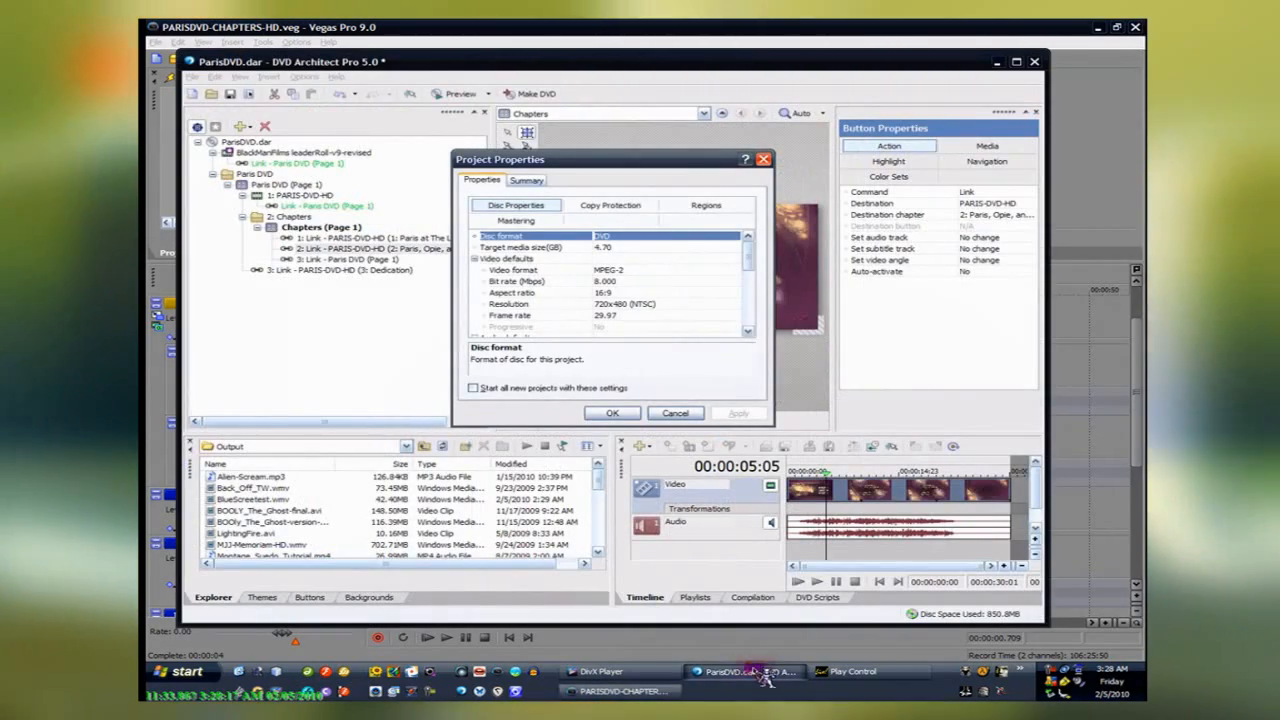
pyautogui.click(676, 413)
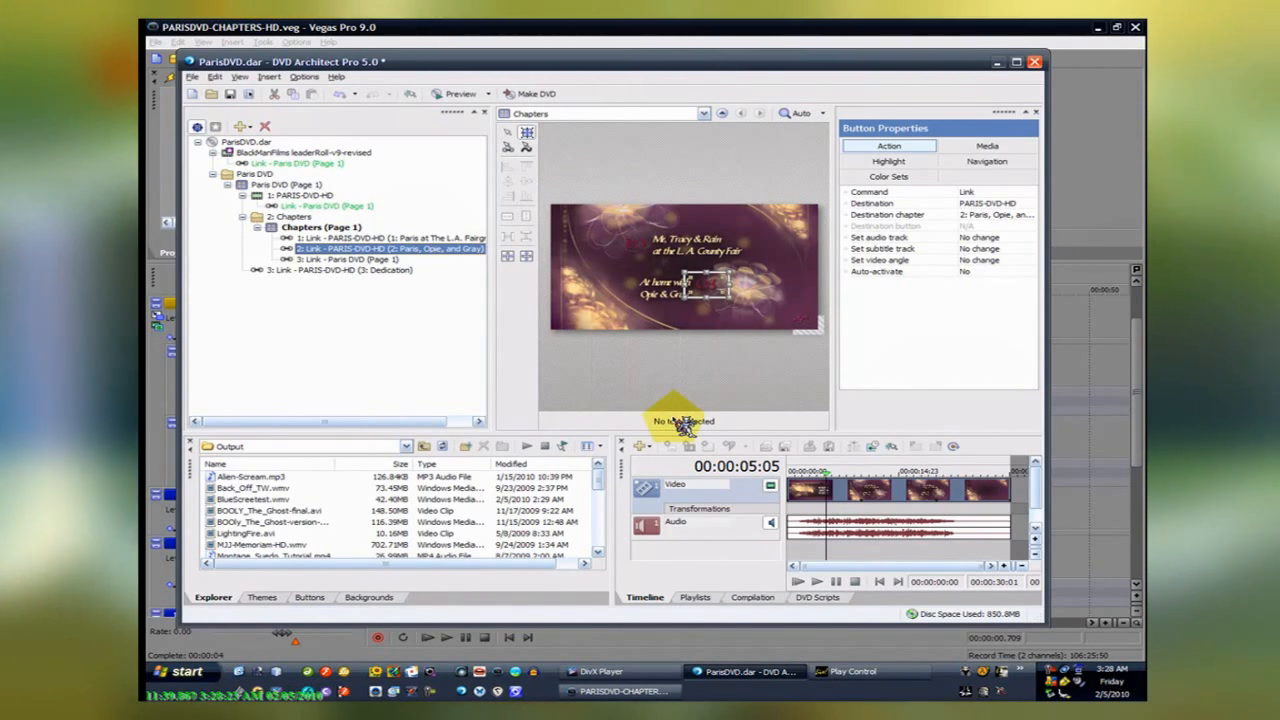
# Switch to Vegas Pro, try the DVD Architect NTSC Widescreen video stream template for the MainConcept MPEG-2 render and close the render dialog
pyautogui.click(585, 692)
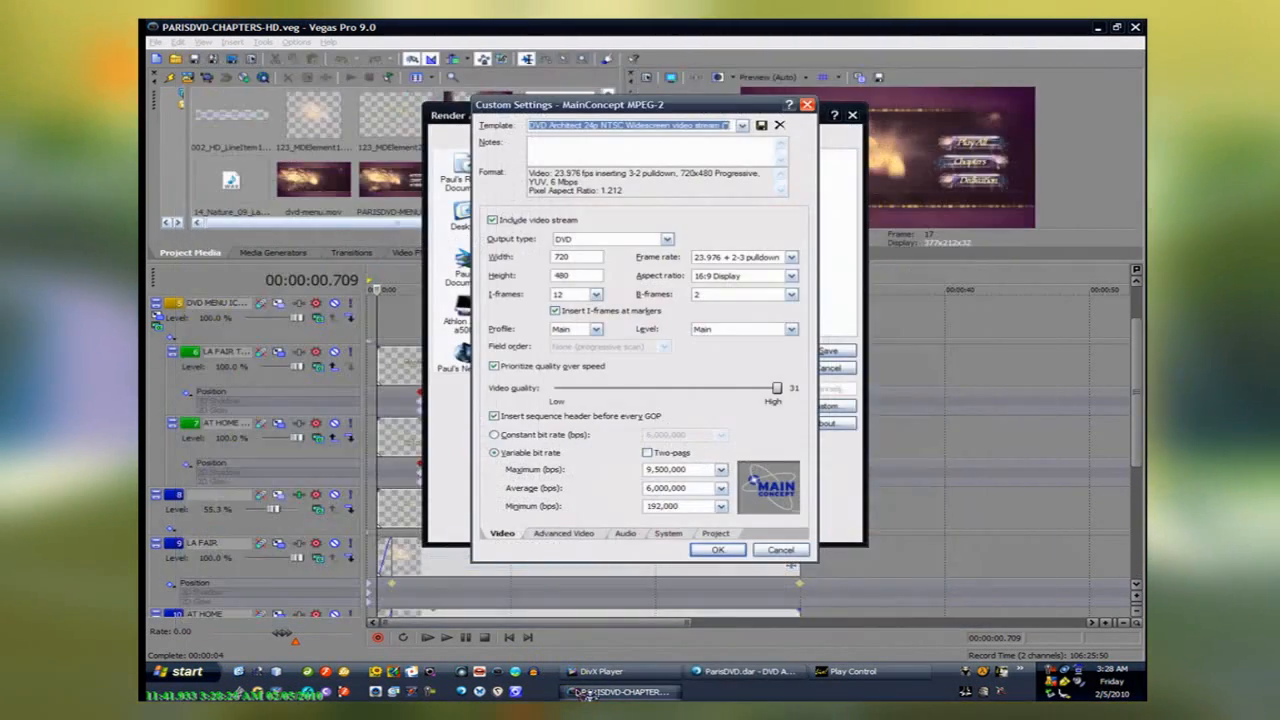
pyautogui.click(700, 550)
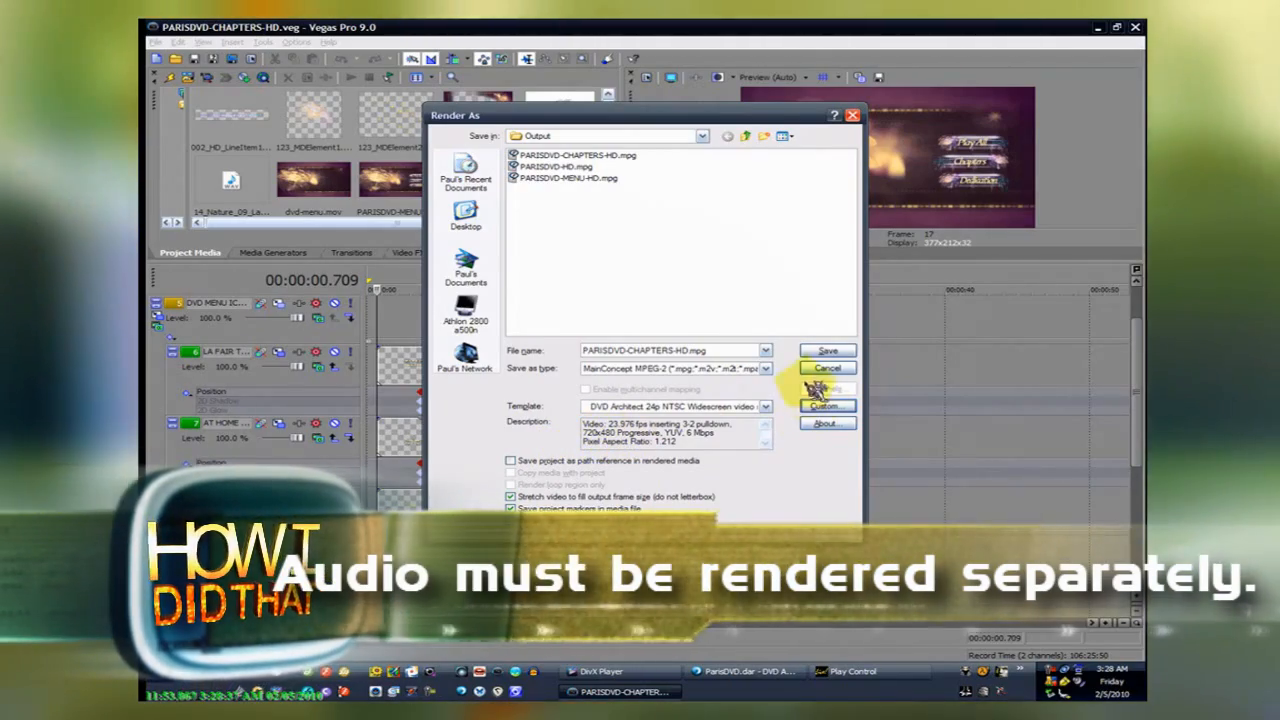
pyautogui.click(766, 407)
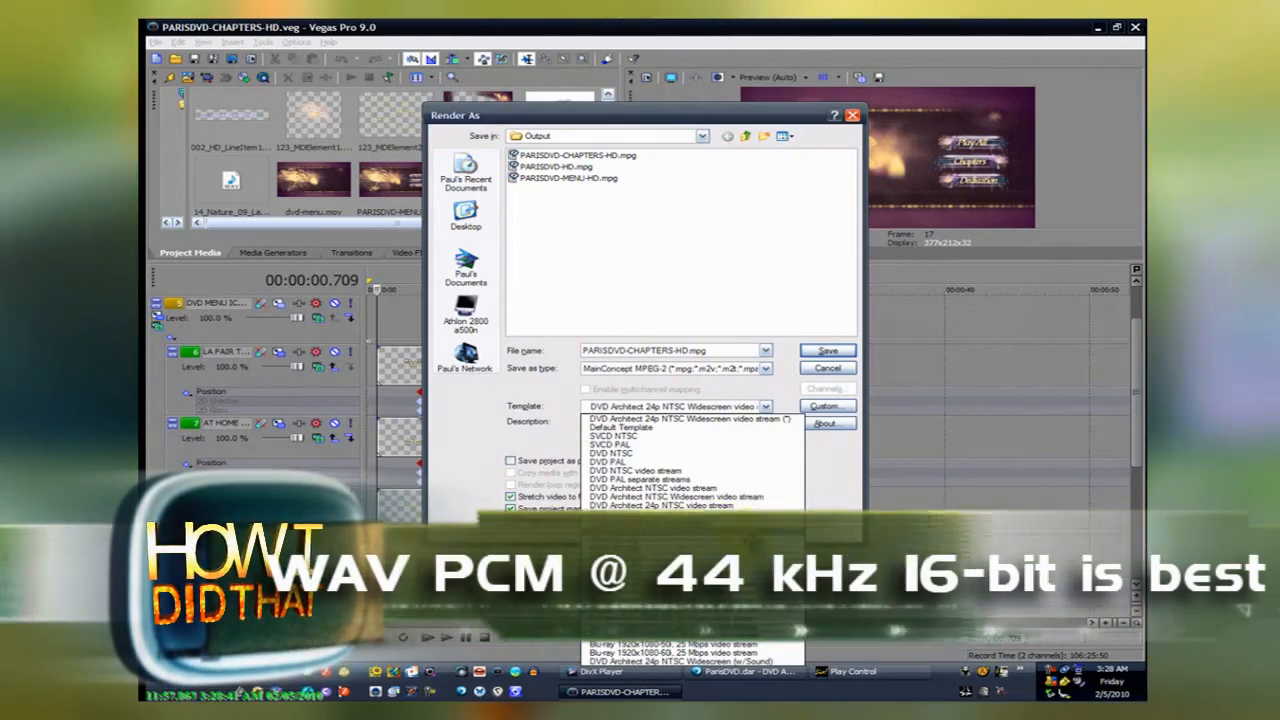
pyautogui.click(745, 497)
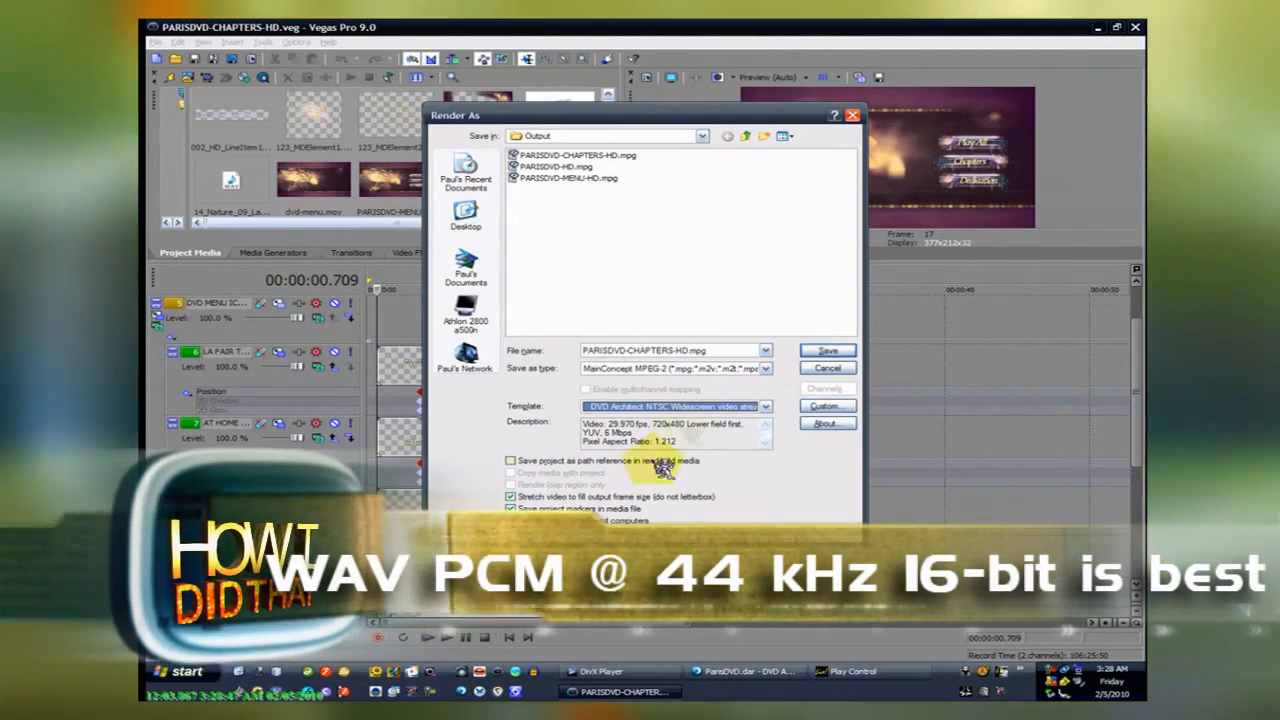
pyautogui.click(830, 368)
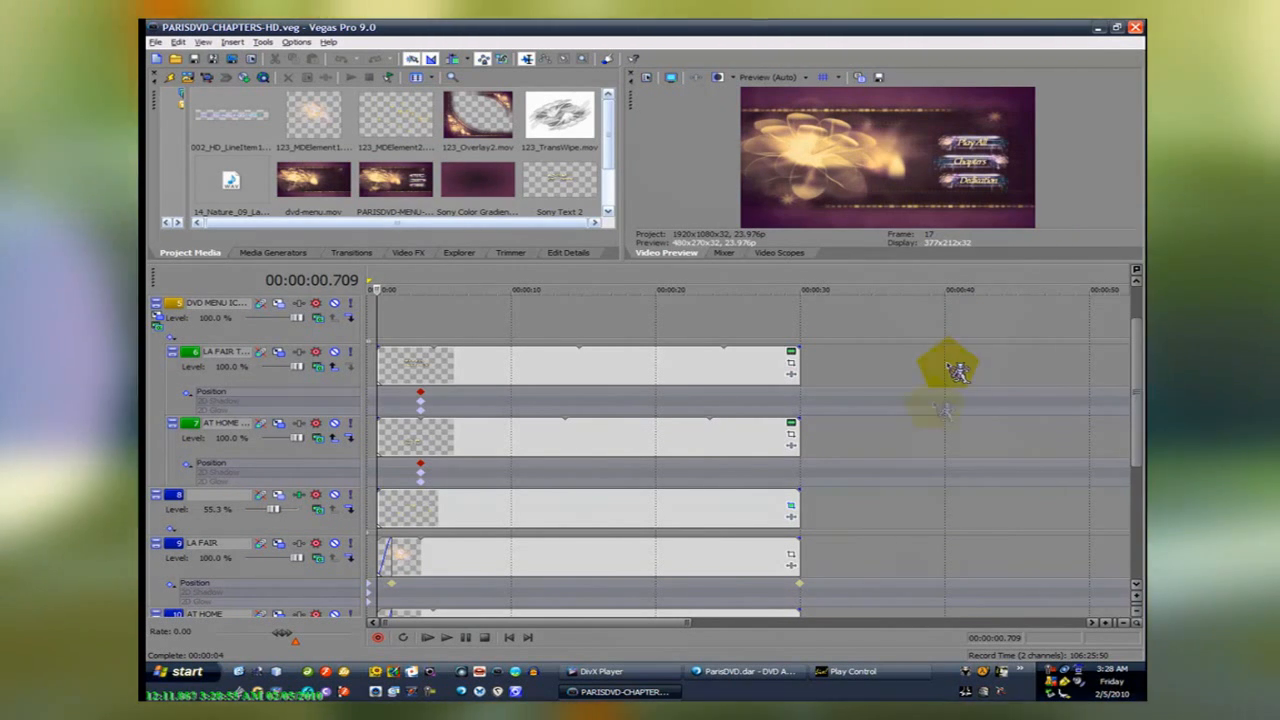
# Switch to DVD Architect and open the BlackManFilms leaderRoll-v9-revised introduction media from the project overview
pyautogui.click(745, 666)
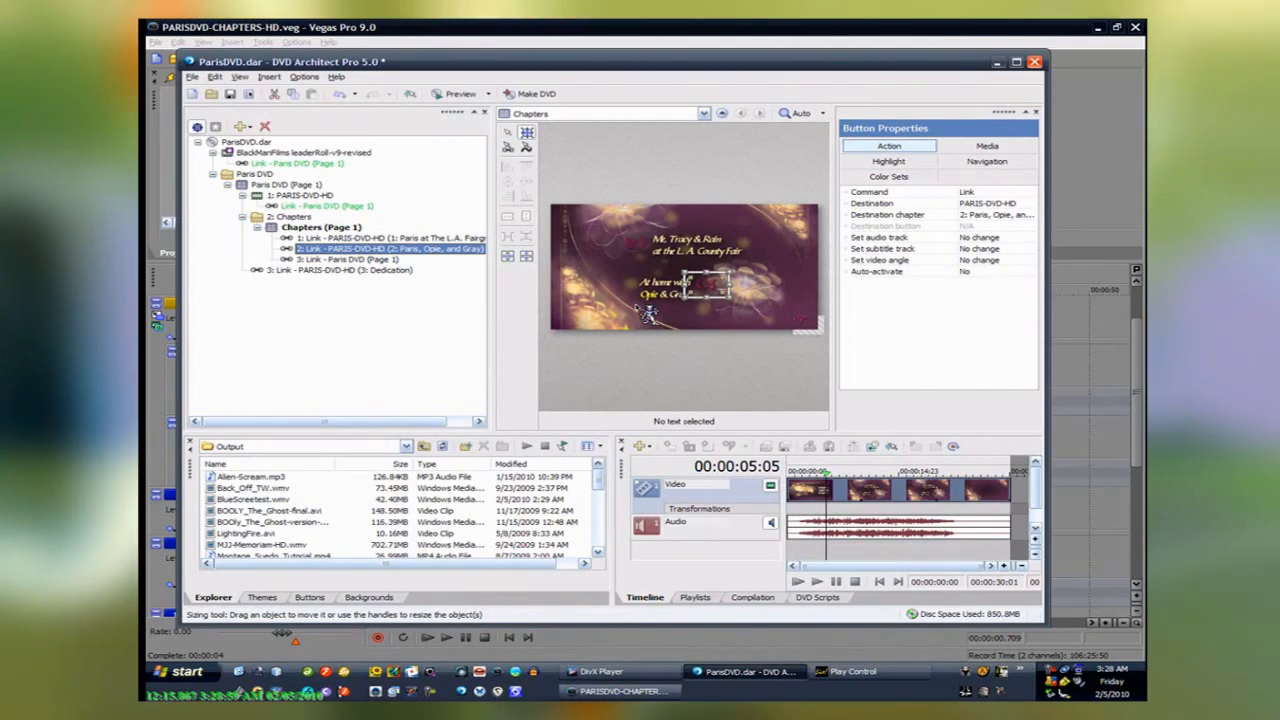
pyautogui.click(323, 360)
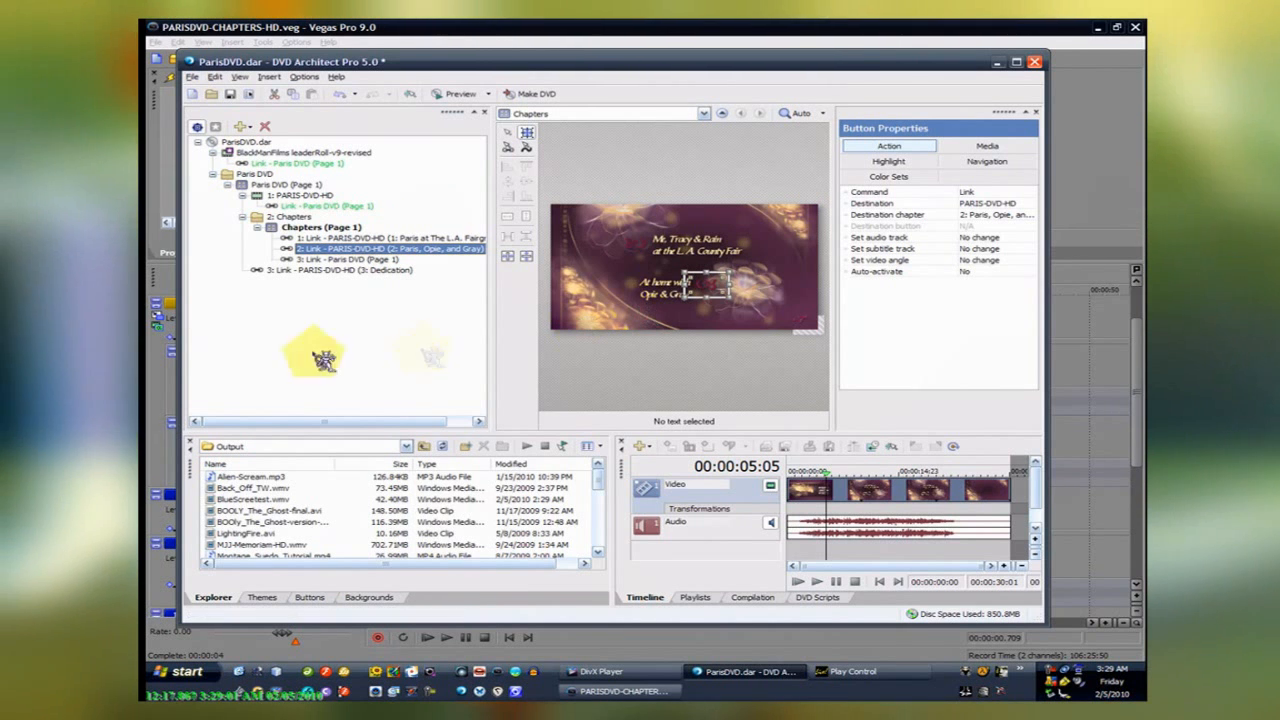
pyautogui.click(290, 196)
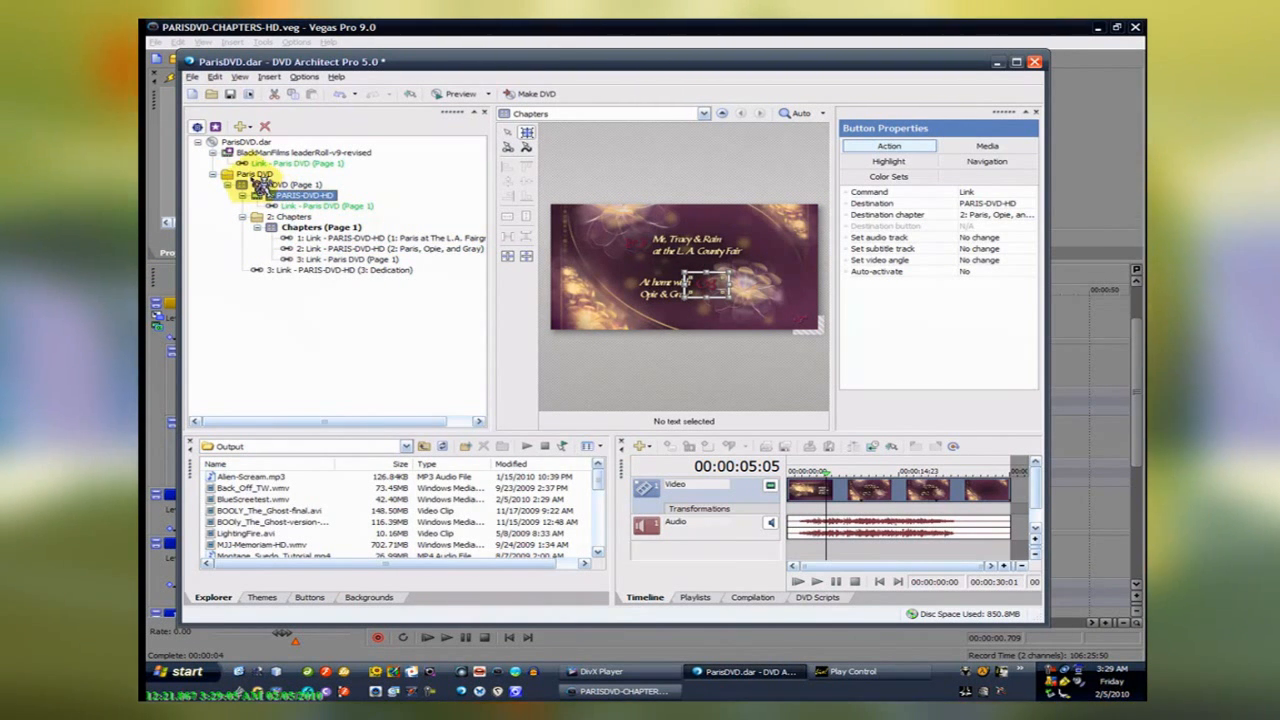
pyautogui.click(256, 152)
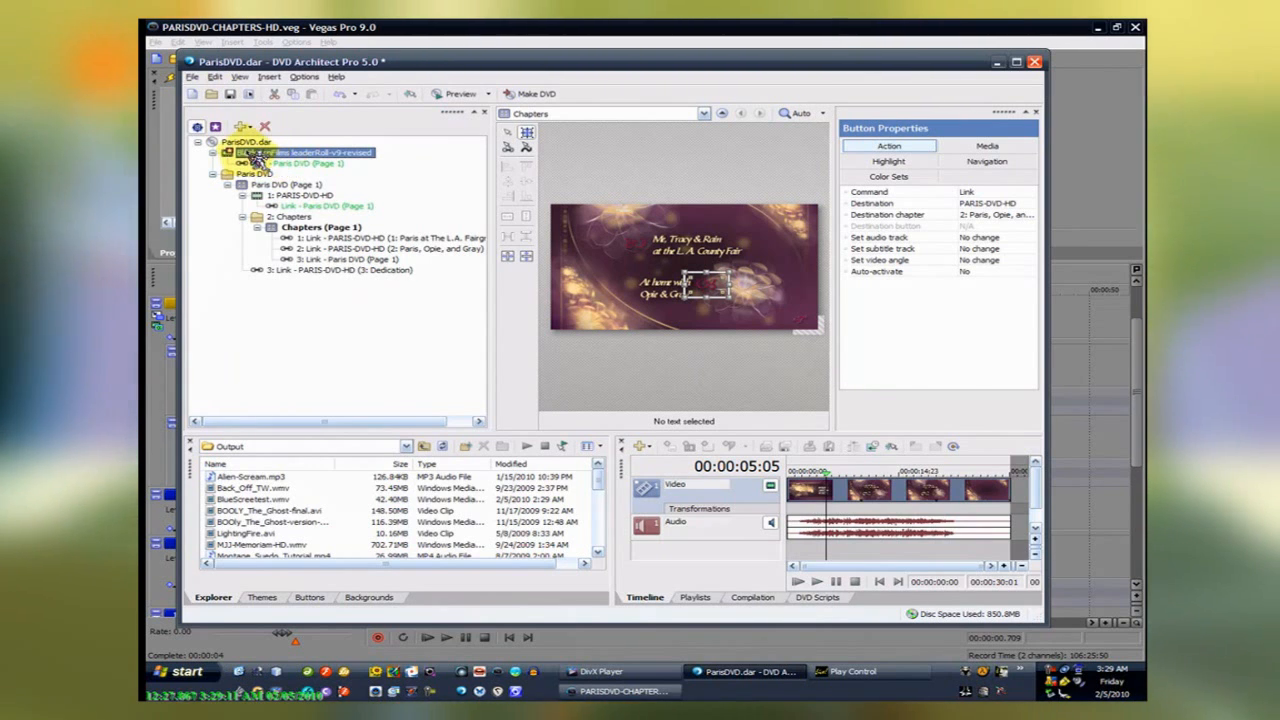
pyautogui.doubleClick(253, 155)
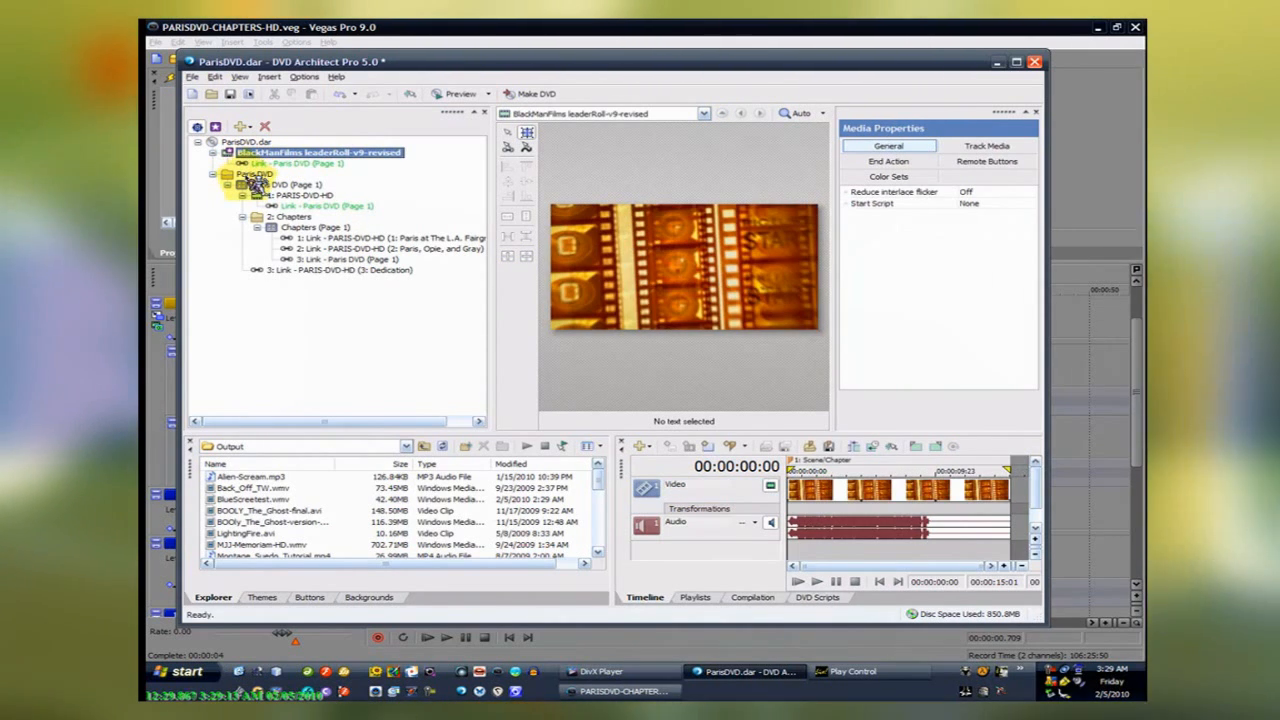
# Open the Paris DVD menu page, select its PARIS-DVD-HD item and undo the last project change
pyautogui.click(246, 178)
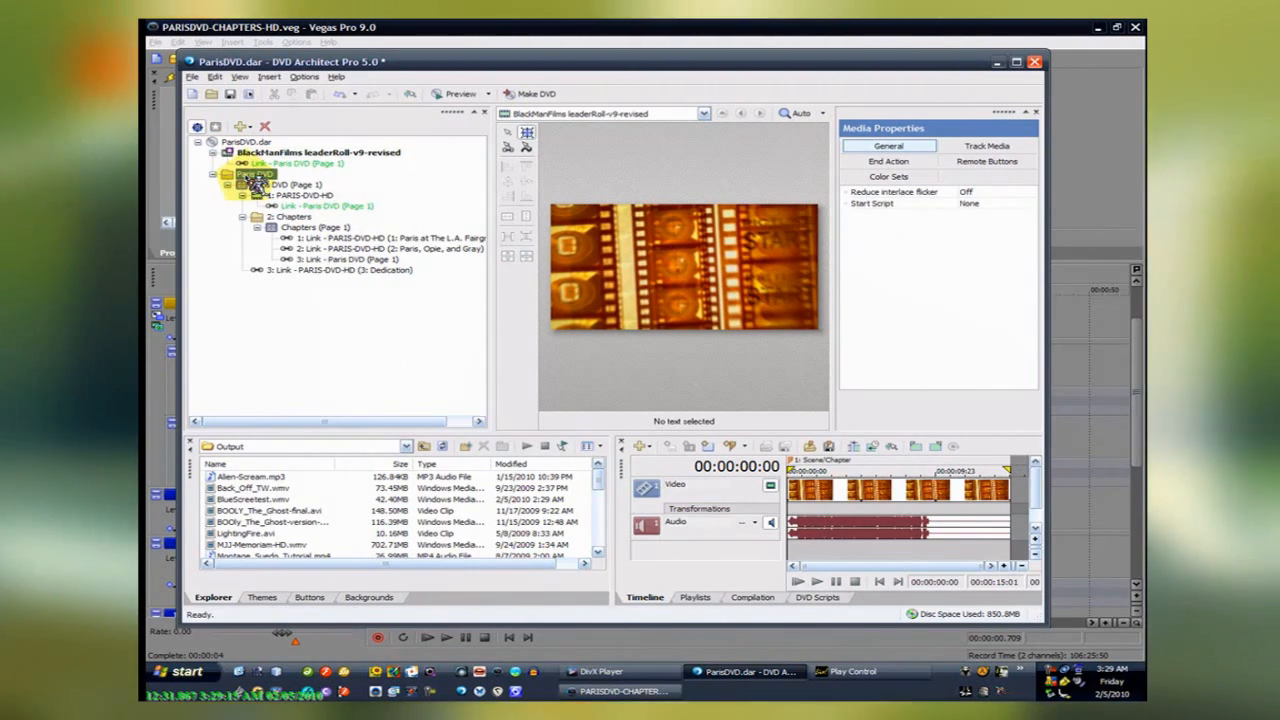
pyautogui.doubleClick(262, 186)
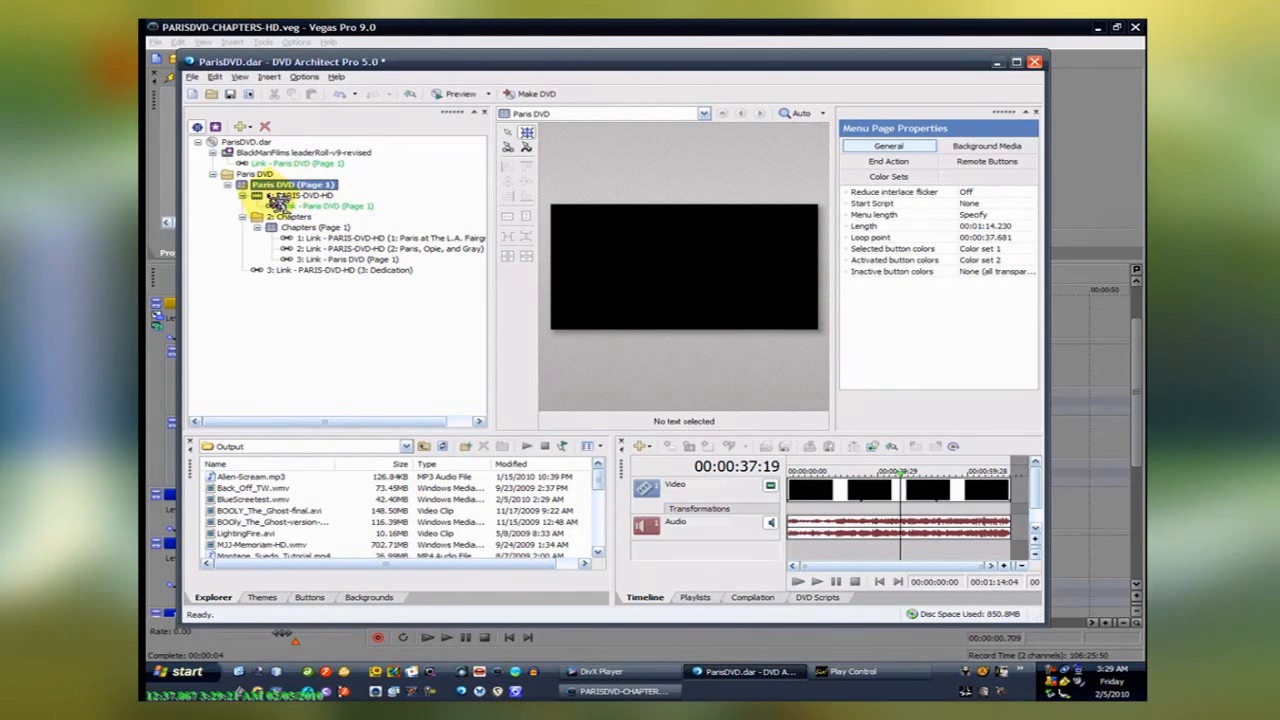
pyautogui.click(284, 198)
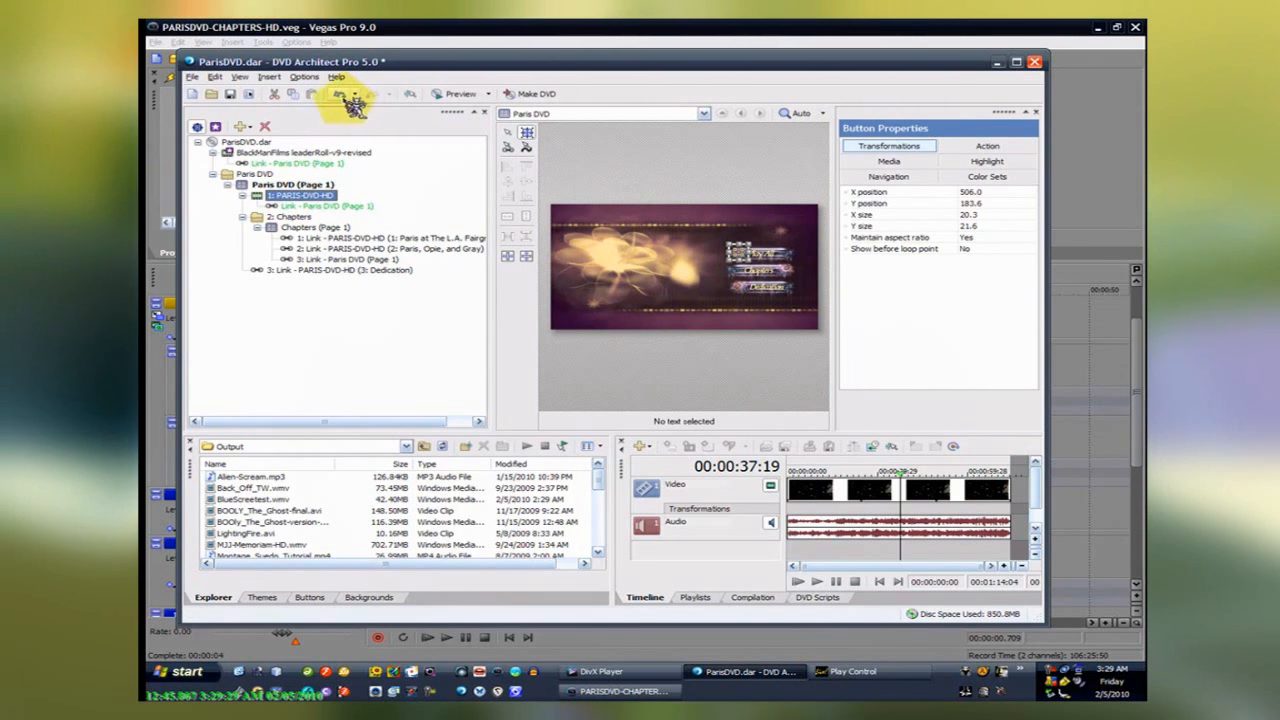
pyautogui.click(353, 97)
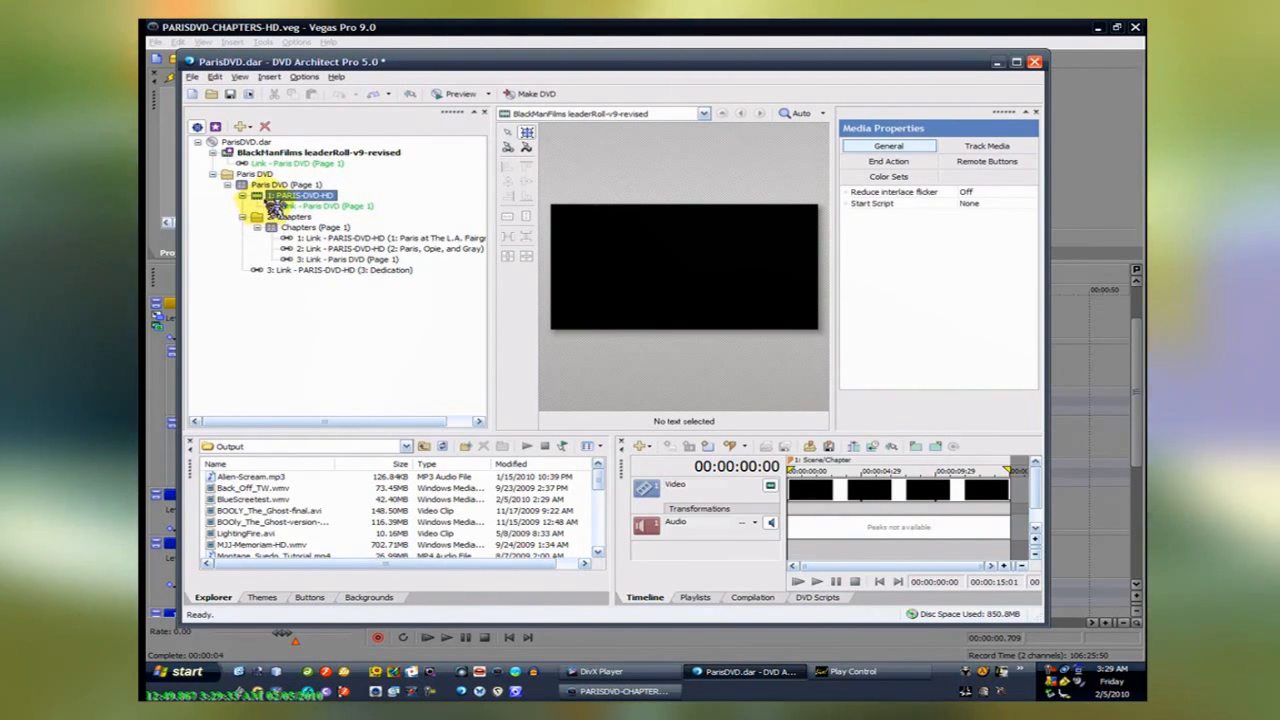
# Inspect the PARIS-DVD-HD link and the Chapters branch, select the Chapters page and widen the project overview
pyautogui.click(278, 207)
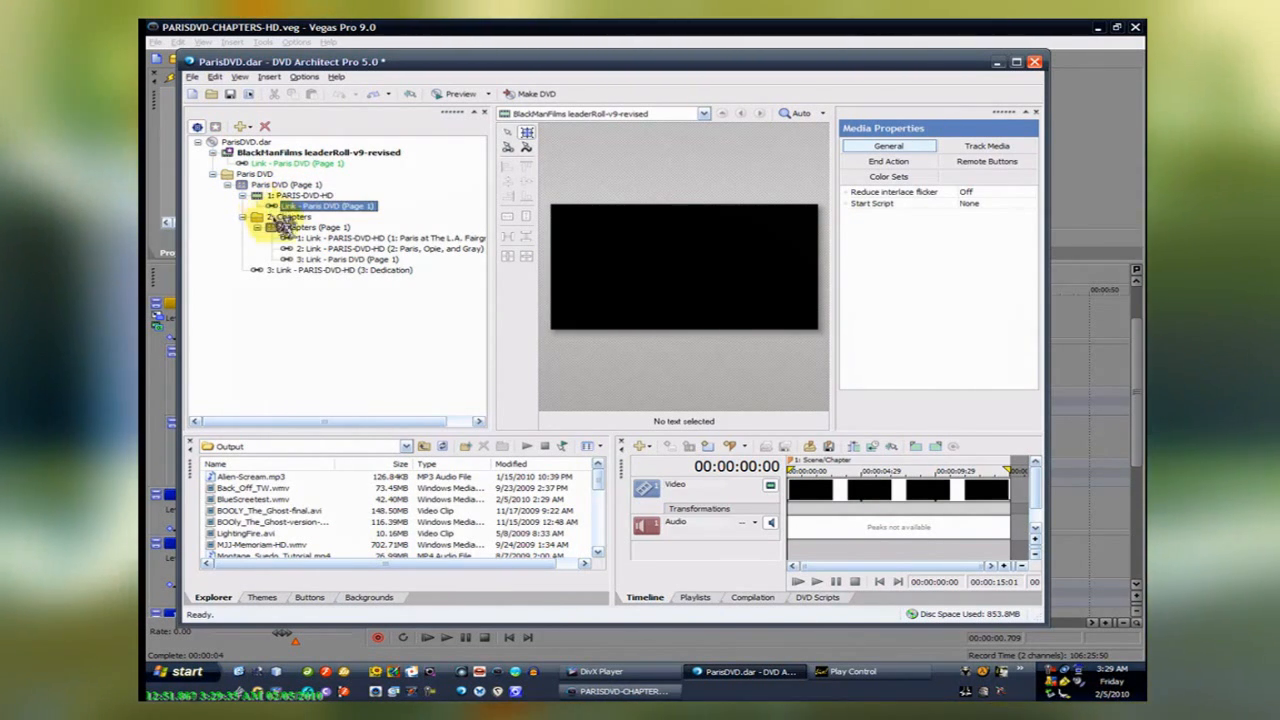
pyautogui.click(258, 228)
pyautogui.click(260, 219)
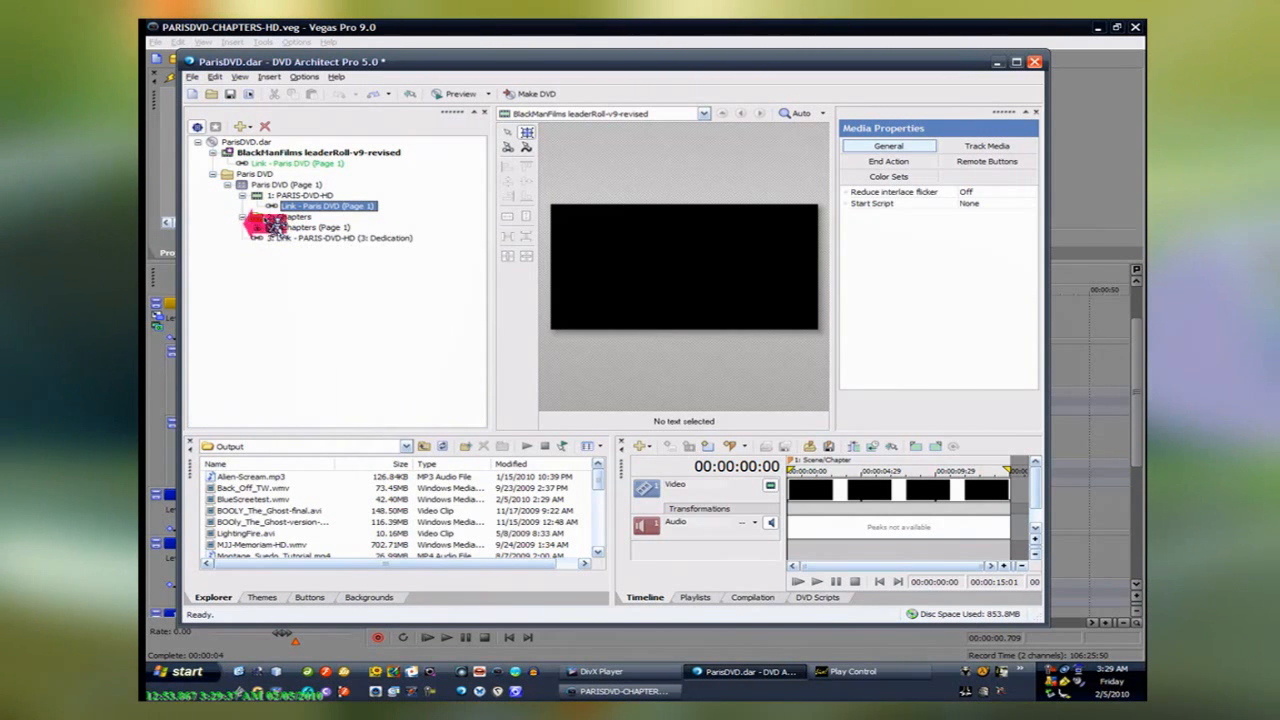
pyautogui.click(258, 228)
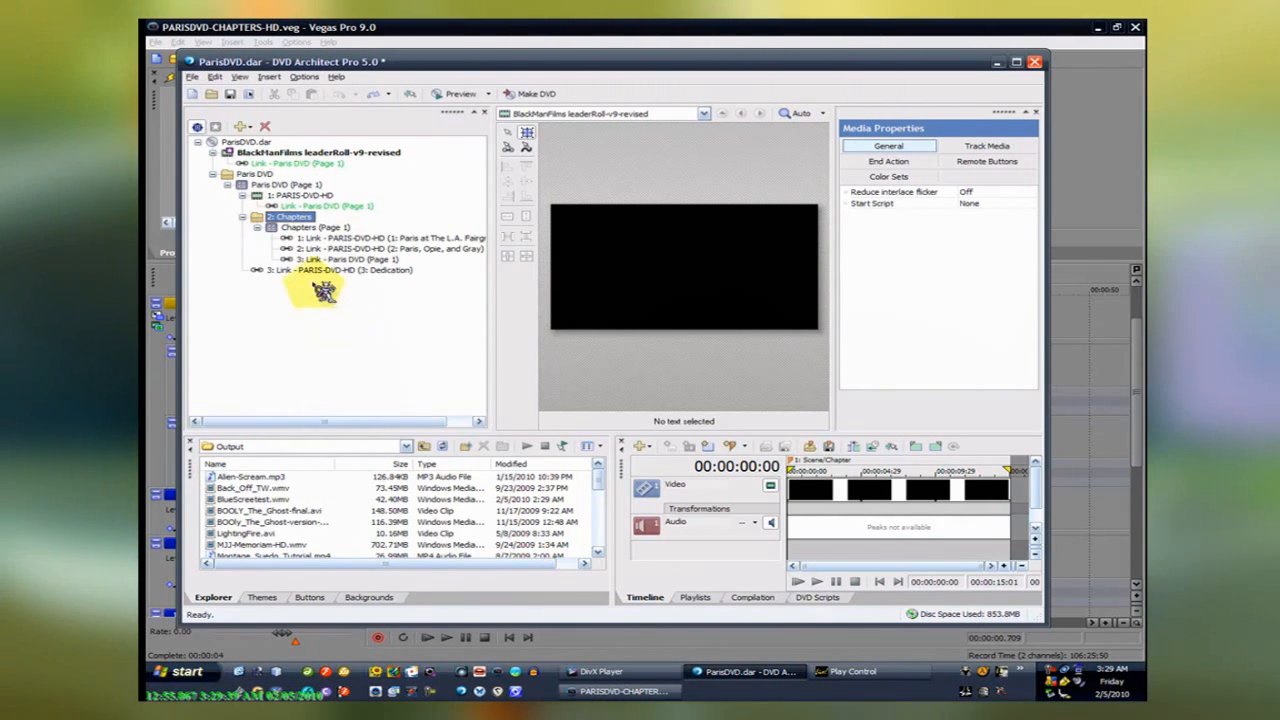
pyautogui.click(310, 228)
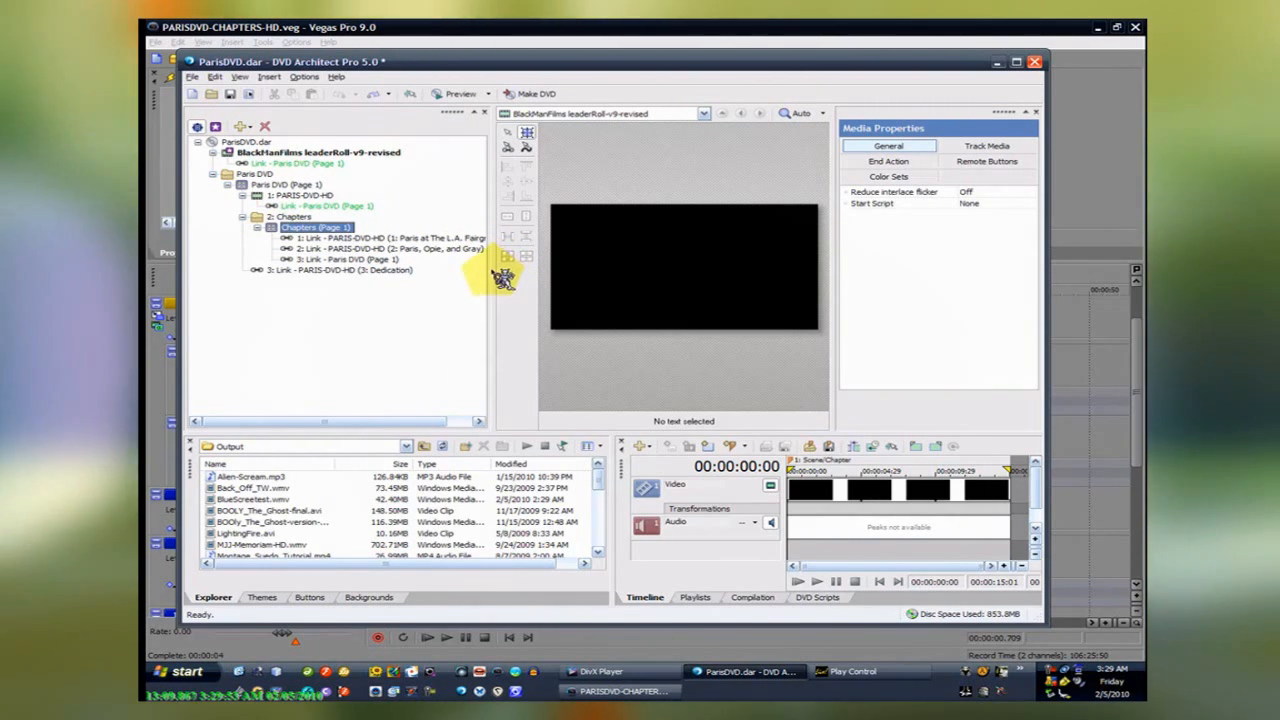
pyautogui.moveTo(500, 266); pyautogui.dragTo(556, 285)
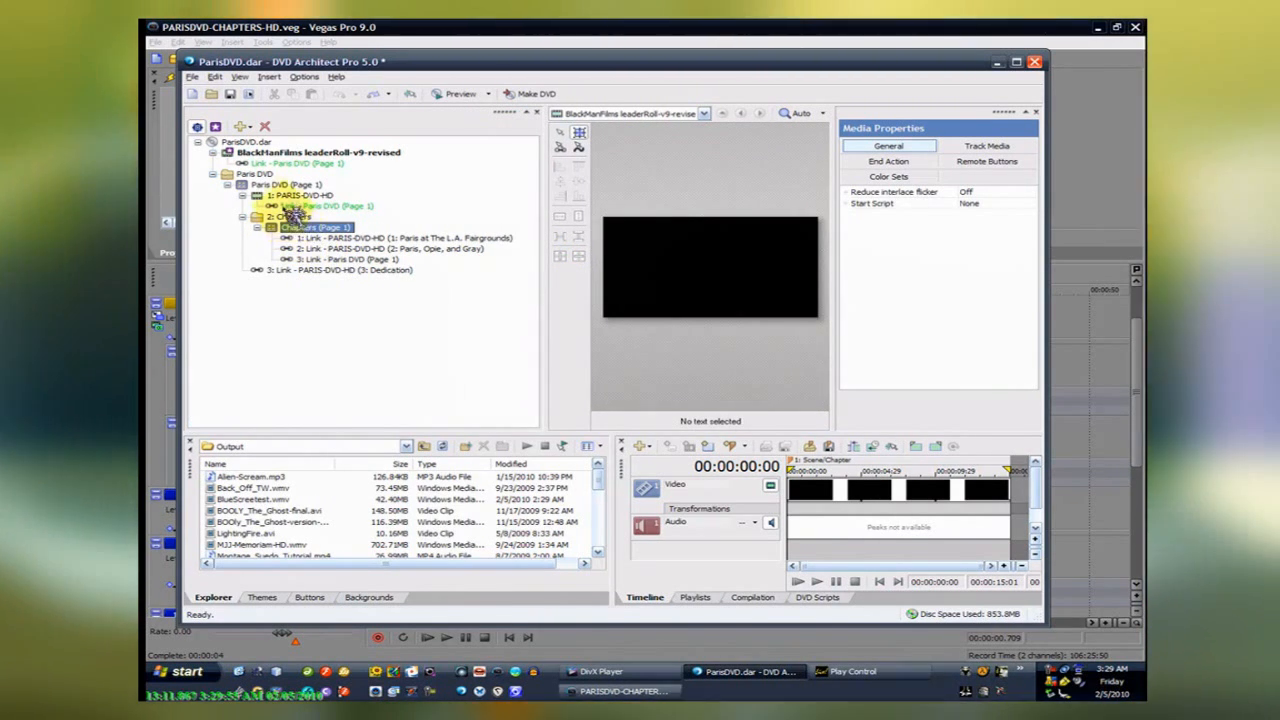
# Examine the commands and insertable object types available for the PARIS-DVD-HD item in the project overview
pyautogui.click(283, 196)
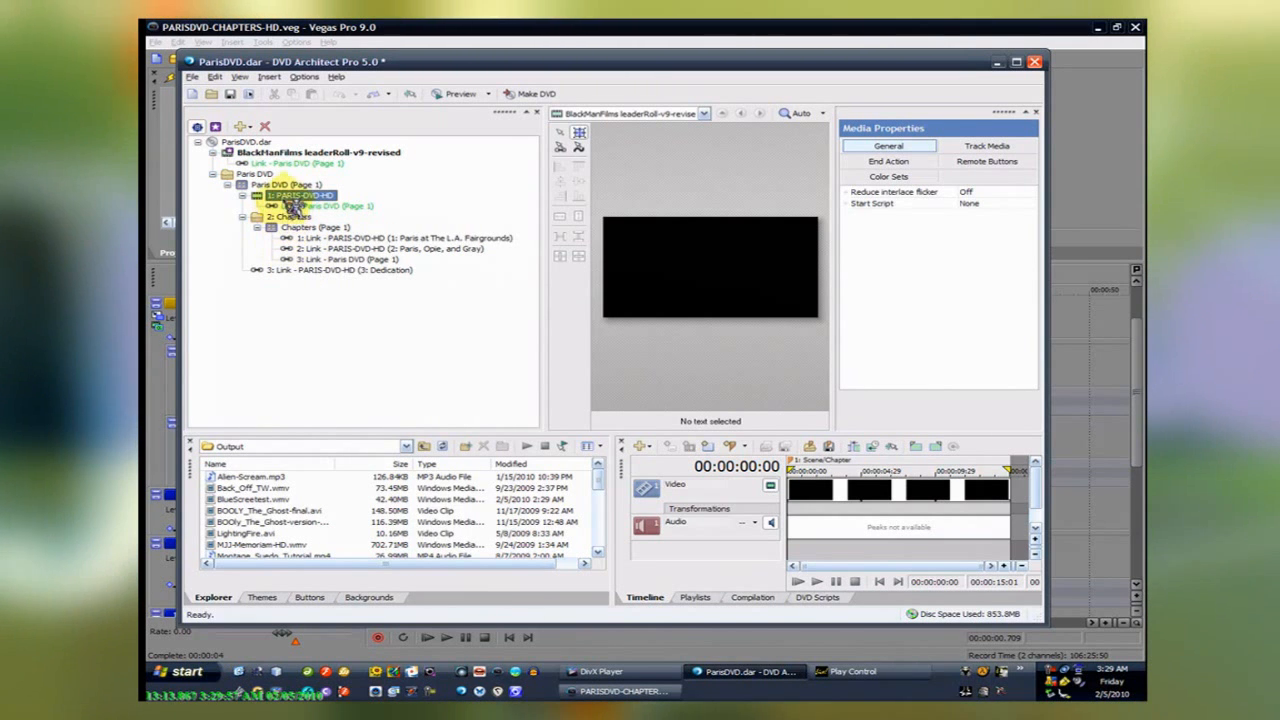
pyautogui.rightClick(284, 196)
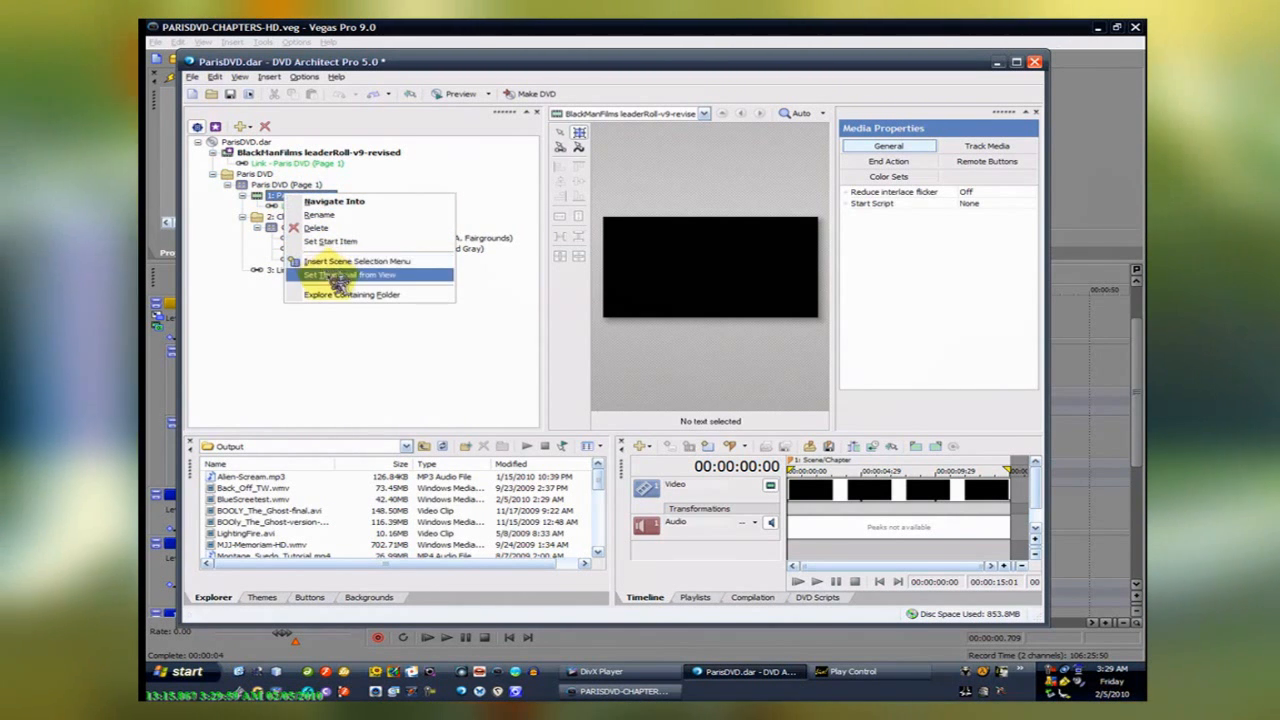
pyautogui.click(301, 331)
pyautogui.click(283, 198)
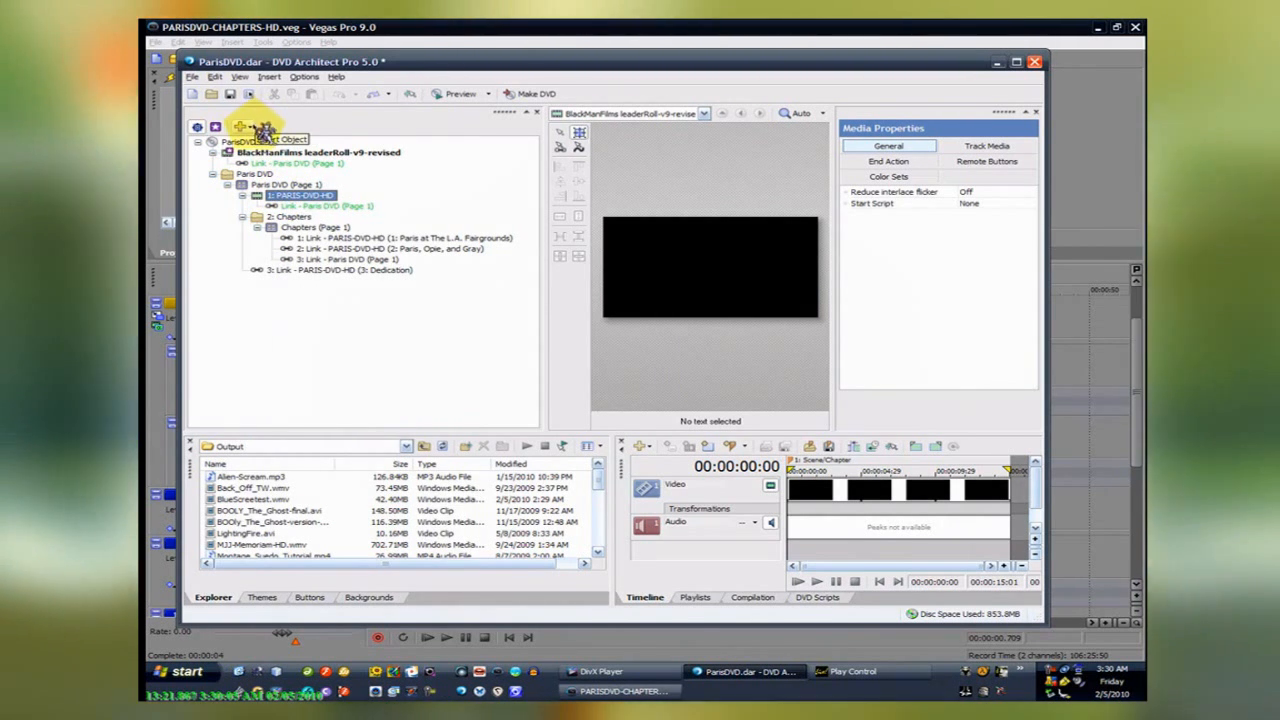
pyautogui.click(256, 127)
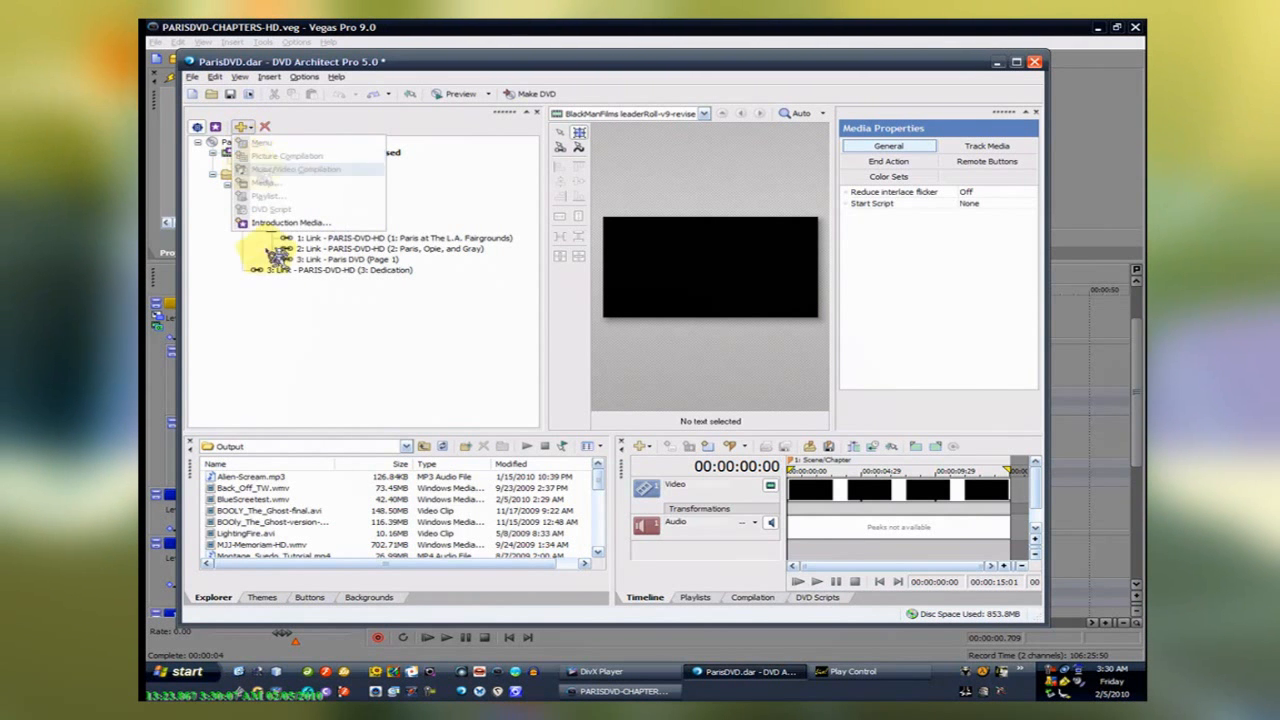
pyautogui.click(284, 302)
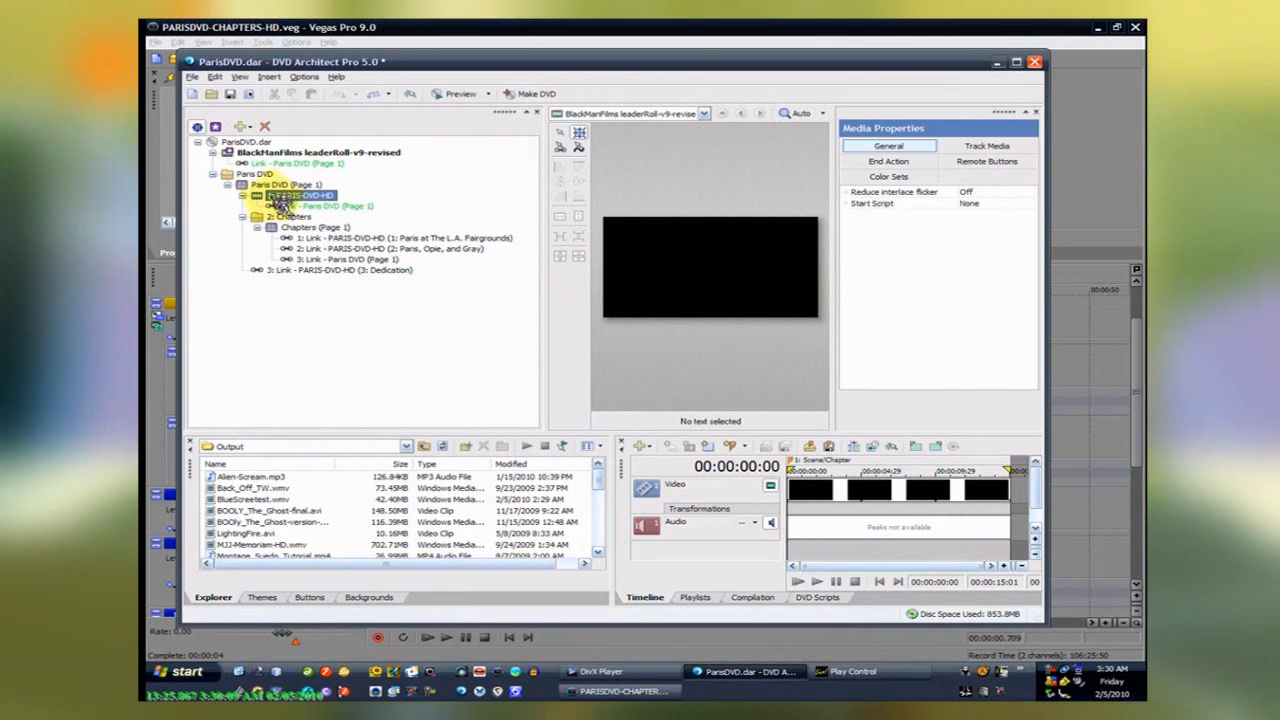
pyautogui.rightClick(276, 199)
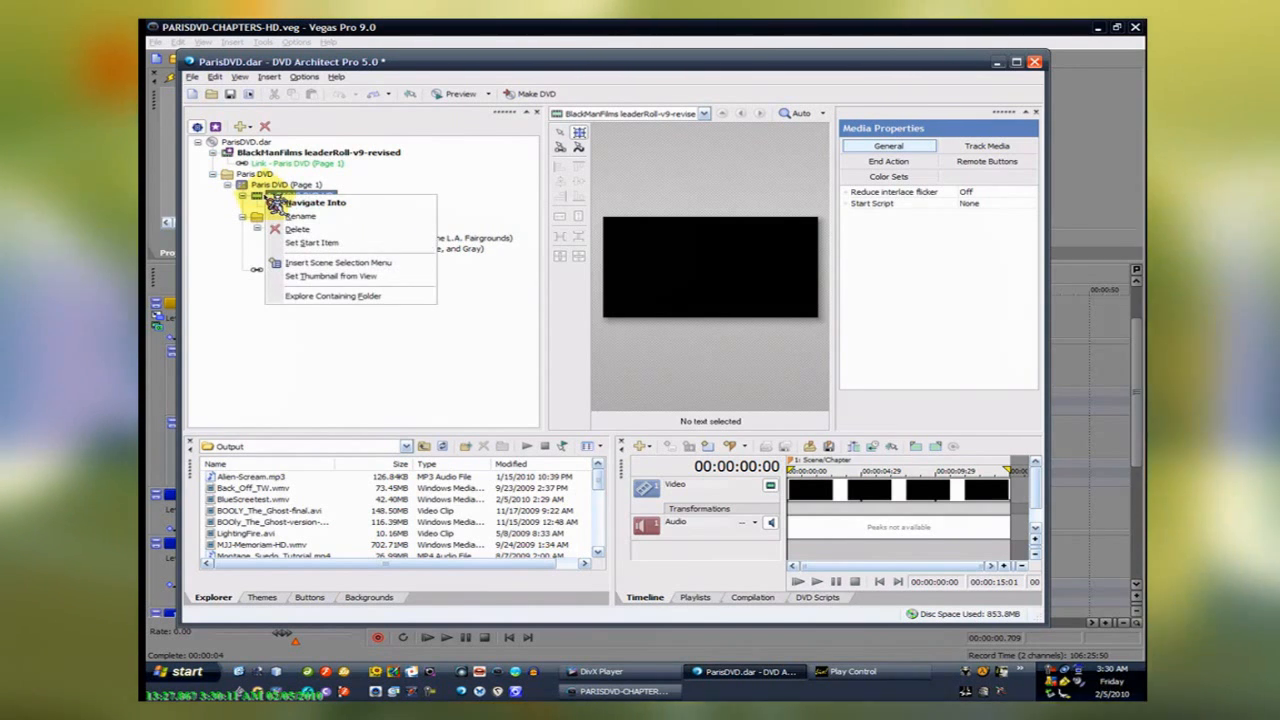
pyautogui.click(258, 198)
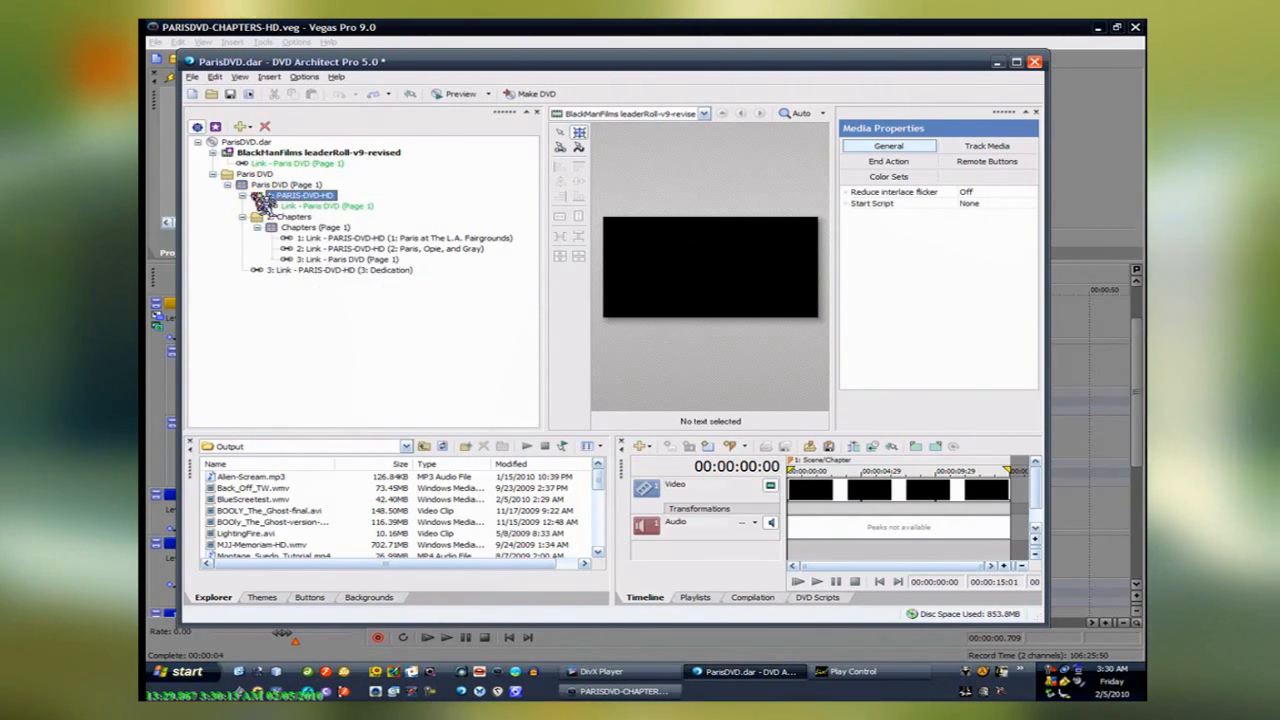
# Examine the commands and insertable object types available for the Paris DVD link under PARIS-DVD-HD
pyautogui.click(298, 207)
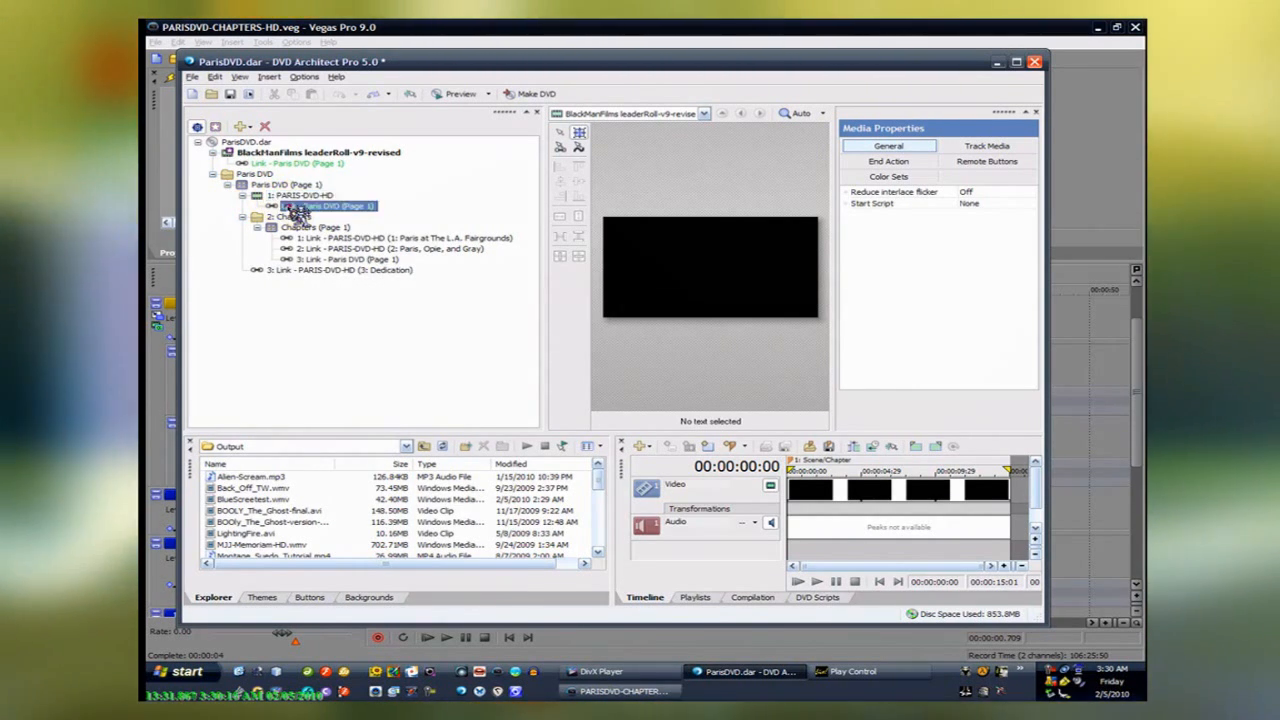
pyautogui.rightClick(298, 208)
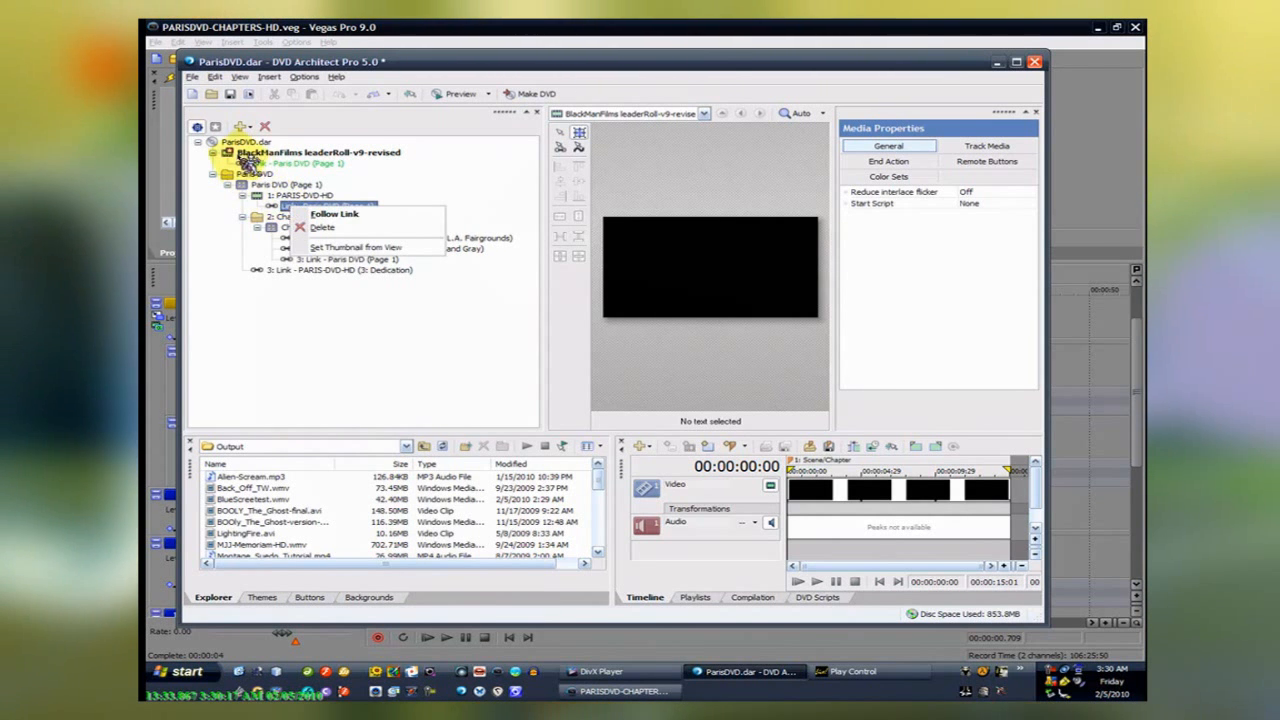
pyautogui.click(250, 128)
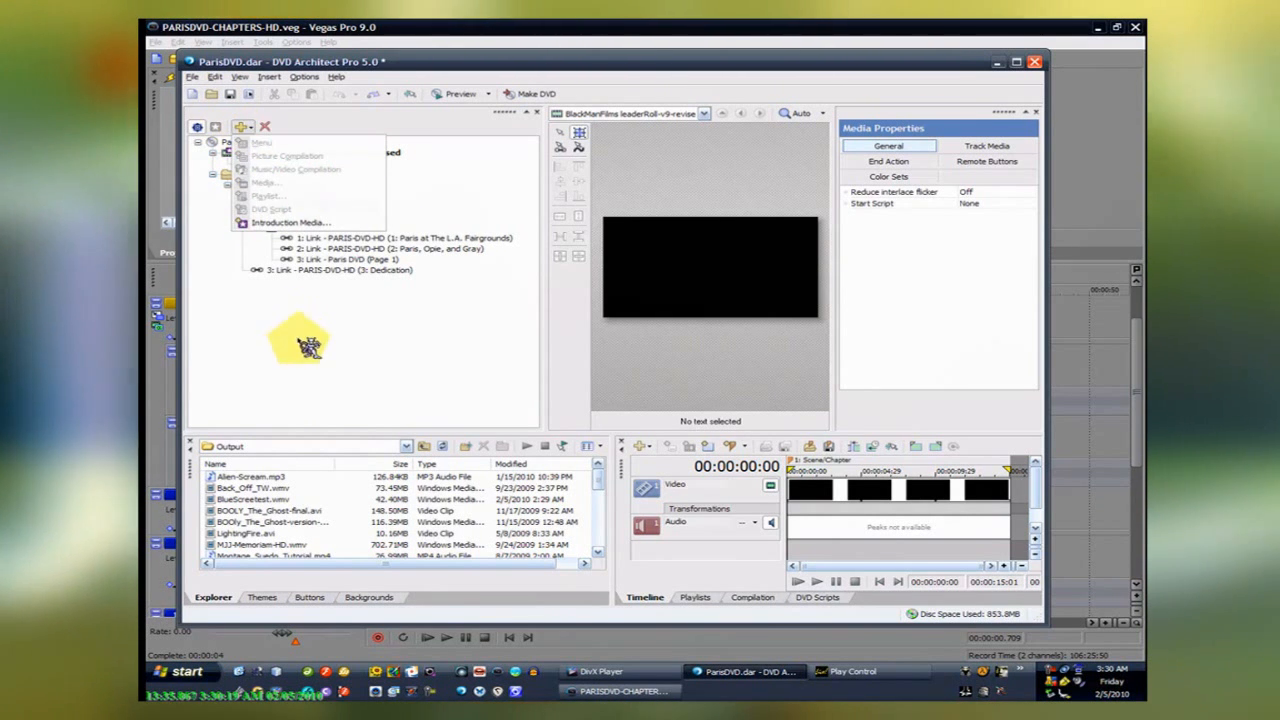
pyautogui.click(304, 341)
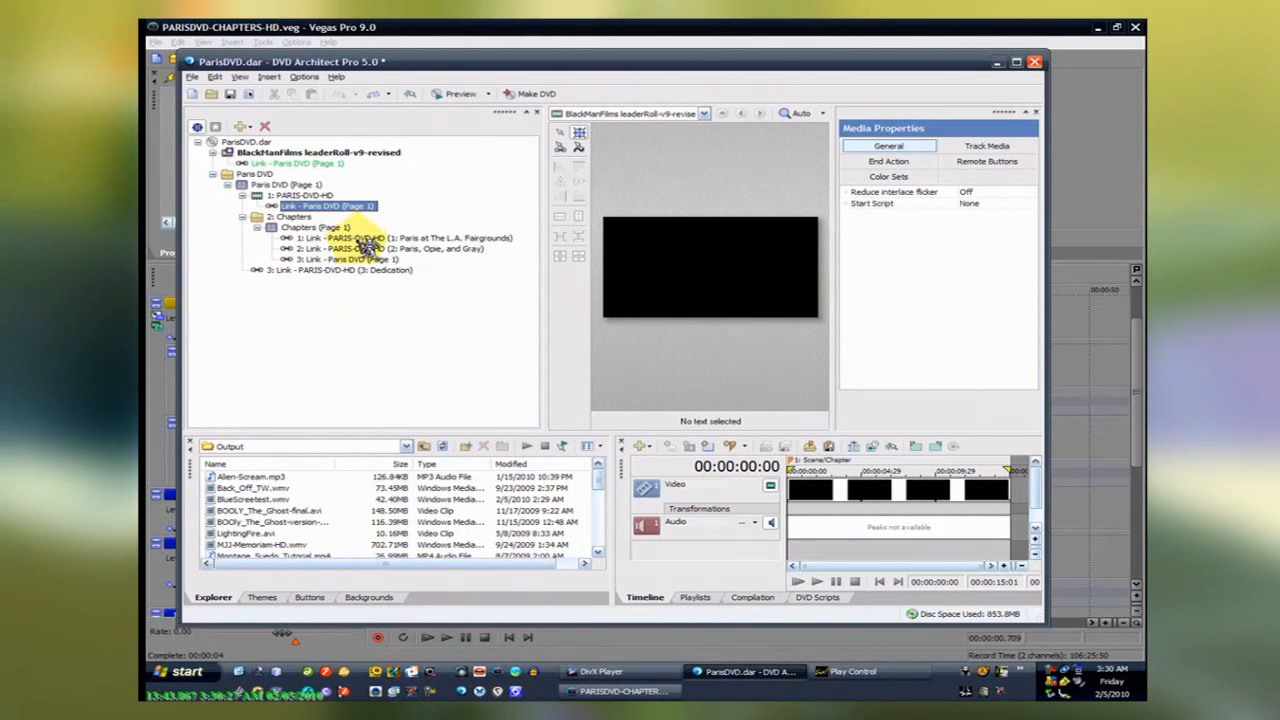
# Switch to Vegas Pro and open the recent project PARISDVD-MENU-HD.veg
pyautogui.click(592, 692)
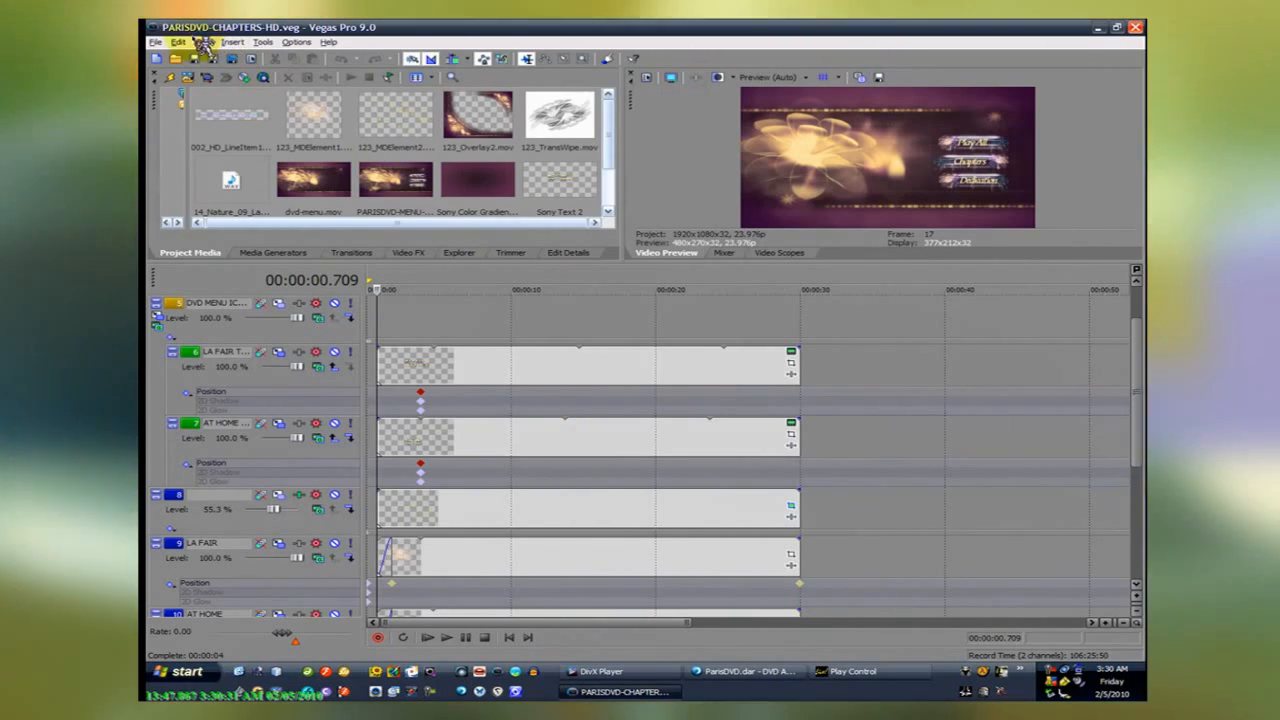
pyautogui.click(156, 43)
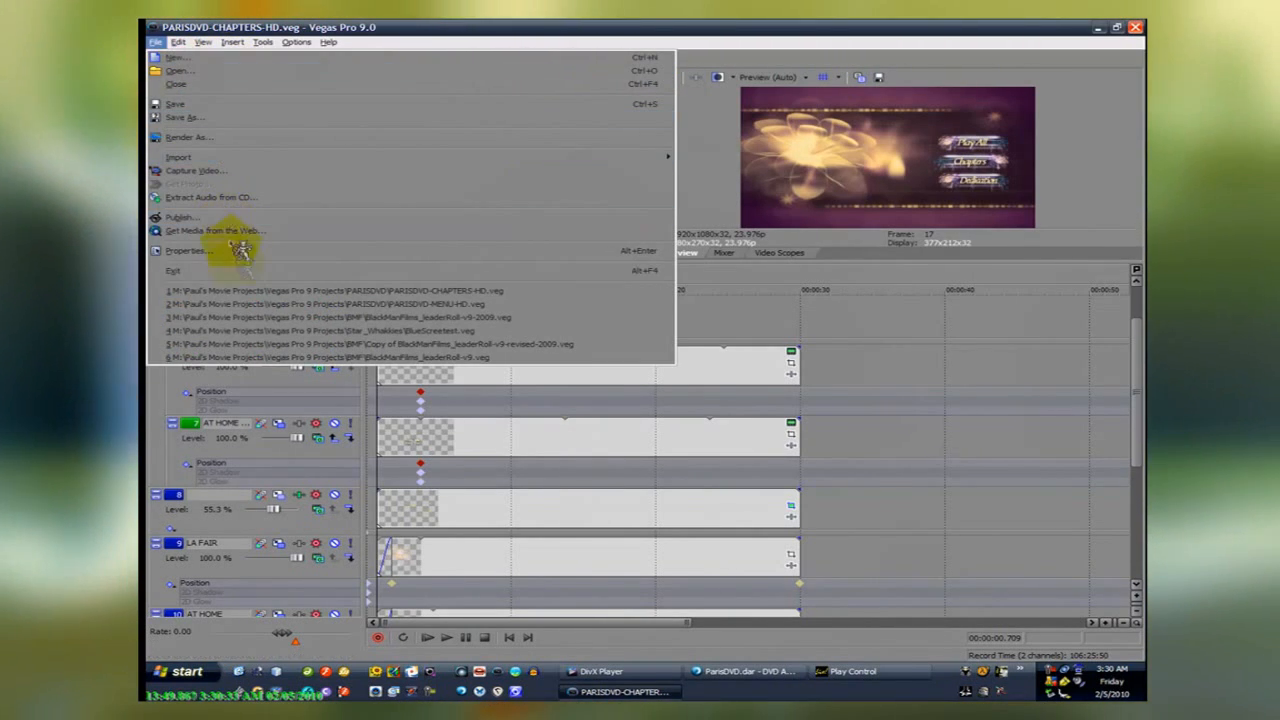
pyautogui.click(264, 304)
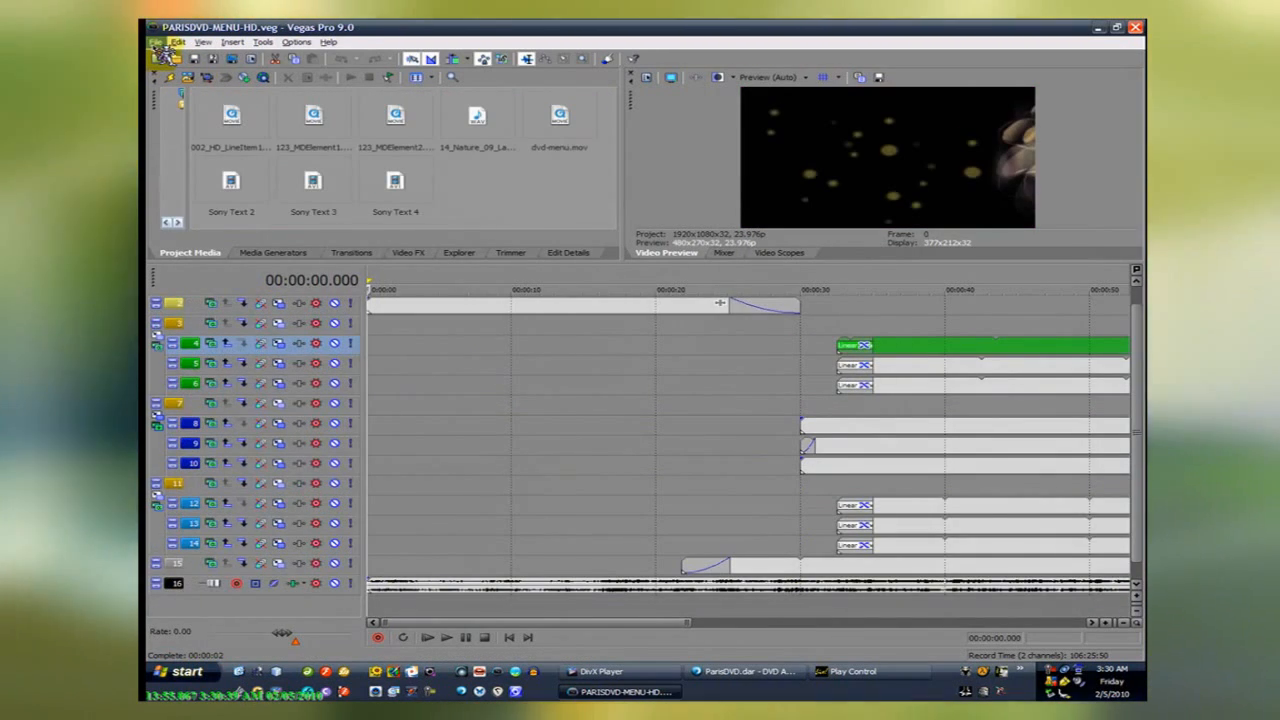
pyautogui.click(210, 76)
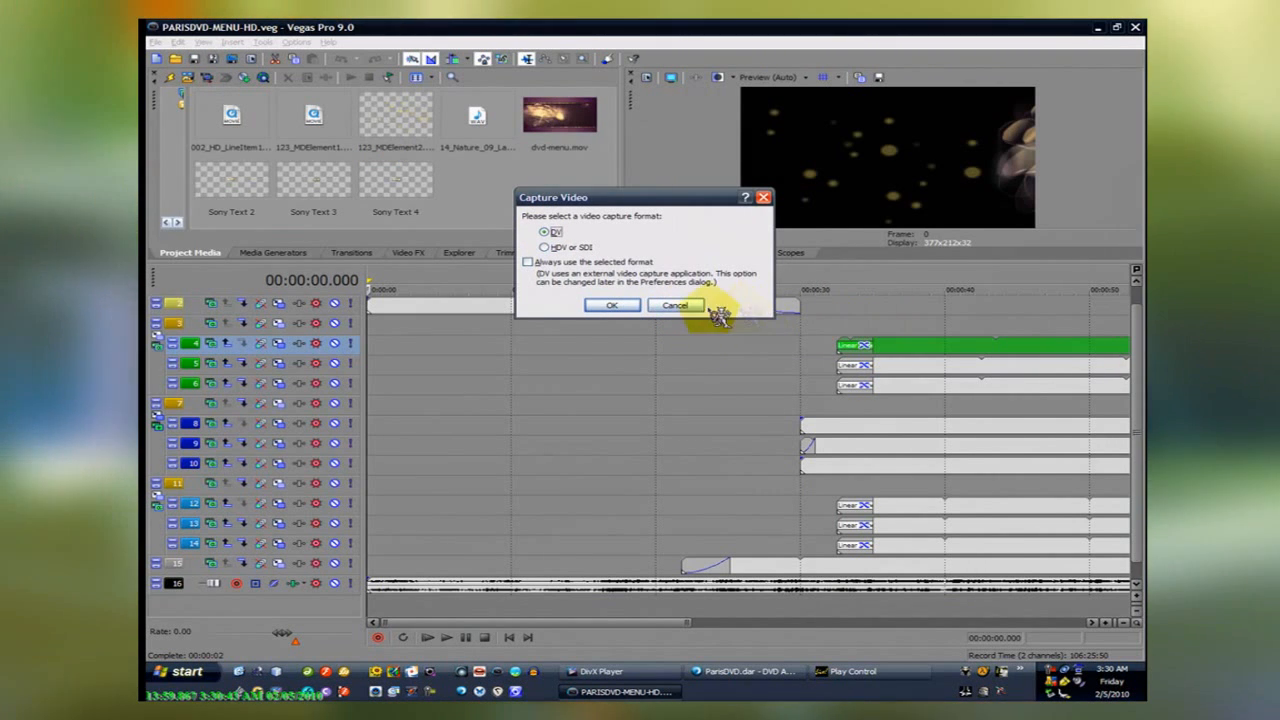
pyautogui.click(681, 305)
pyautogui.click(682, 304)
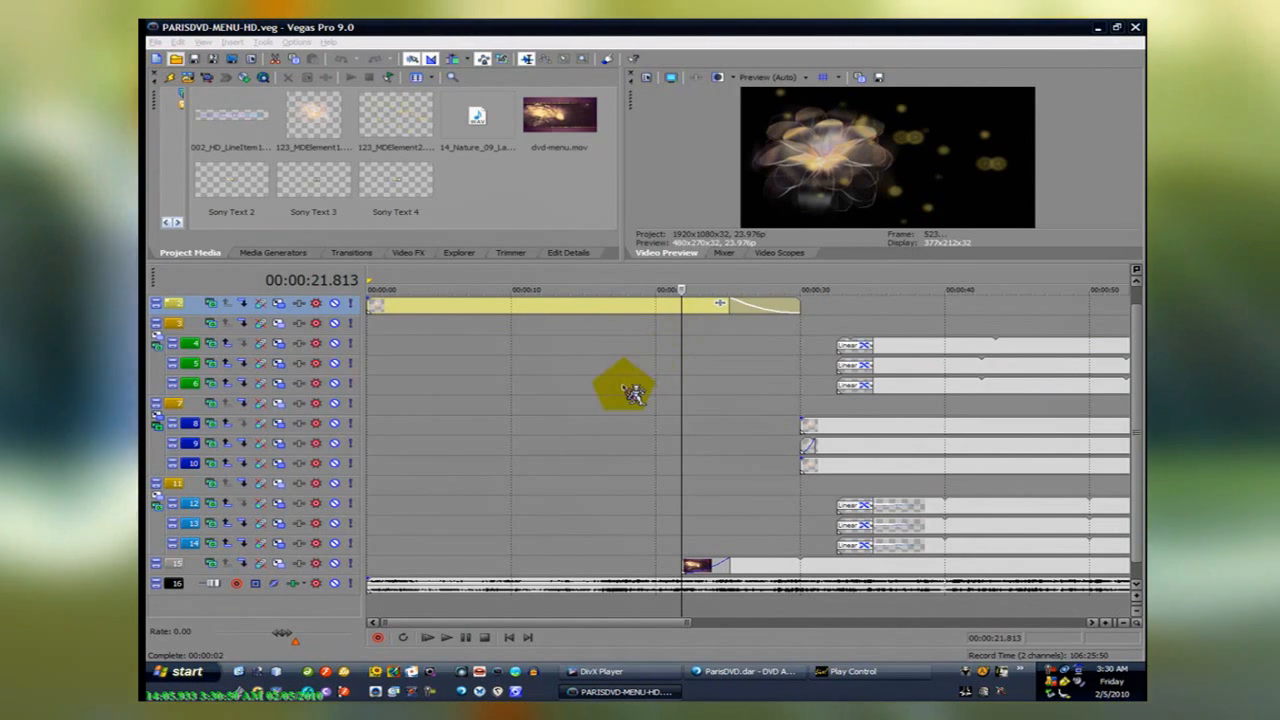
# Open the project PARISDVD-HD.veg from the PARISDVD folder
pyautogui.hotkey('ctrl', 'o')
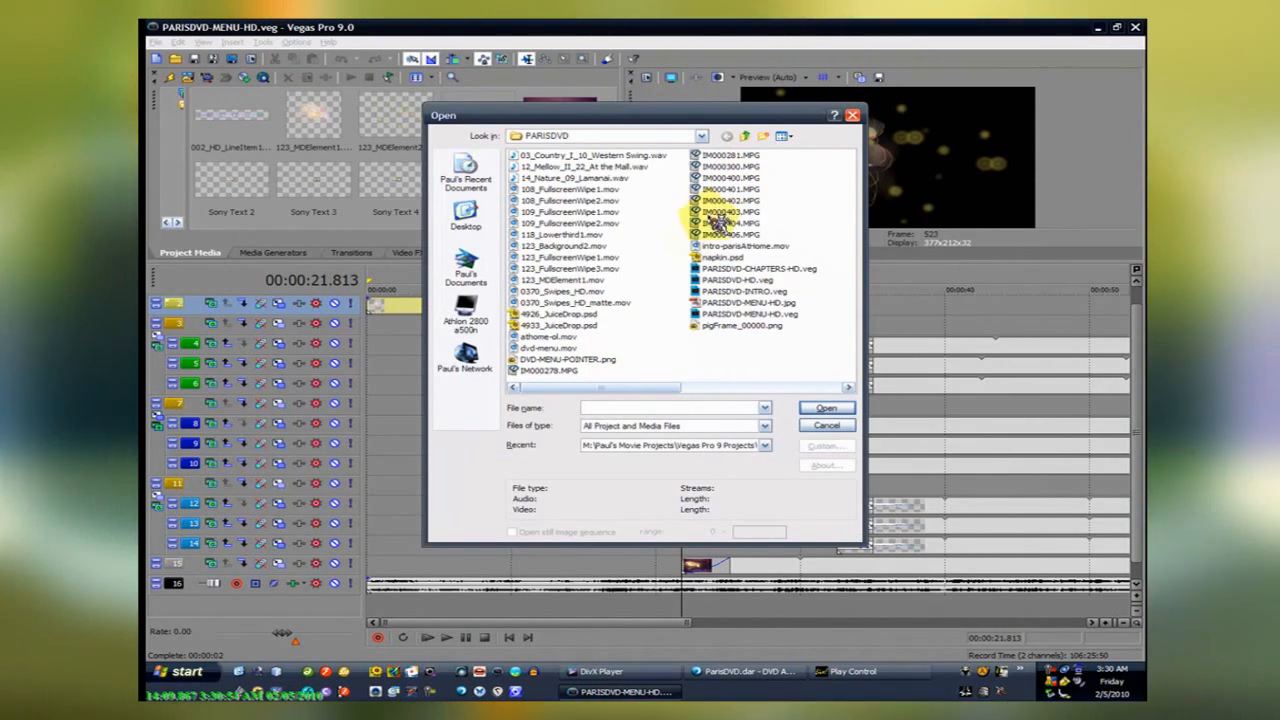
pyautogui.click(735, 280)
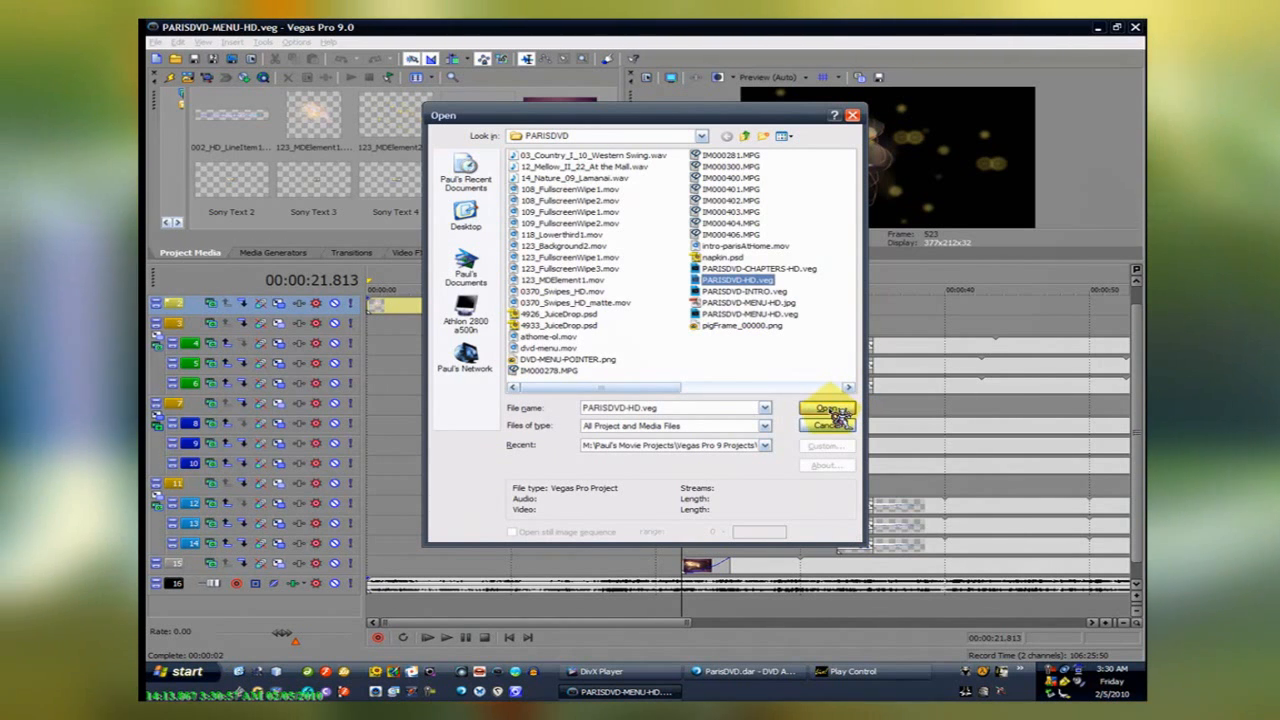
pyautogui.click(828, 410)
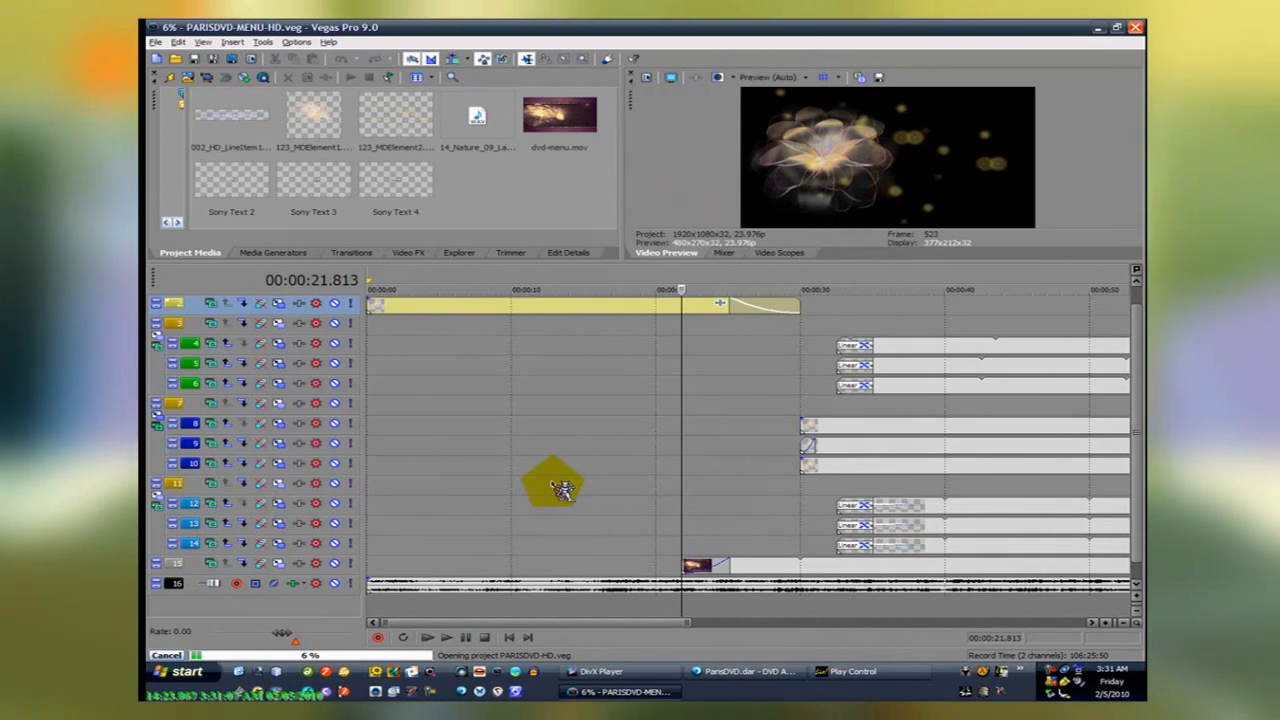
# Switch to DVD Architect Pro and insert a scene selection menu for PARIS-DVD-HD titled Scene Selection with 3 links per page
pyautogui.click(733, 673)
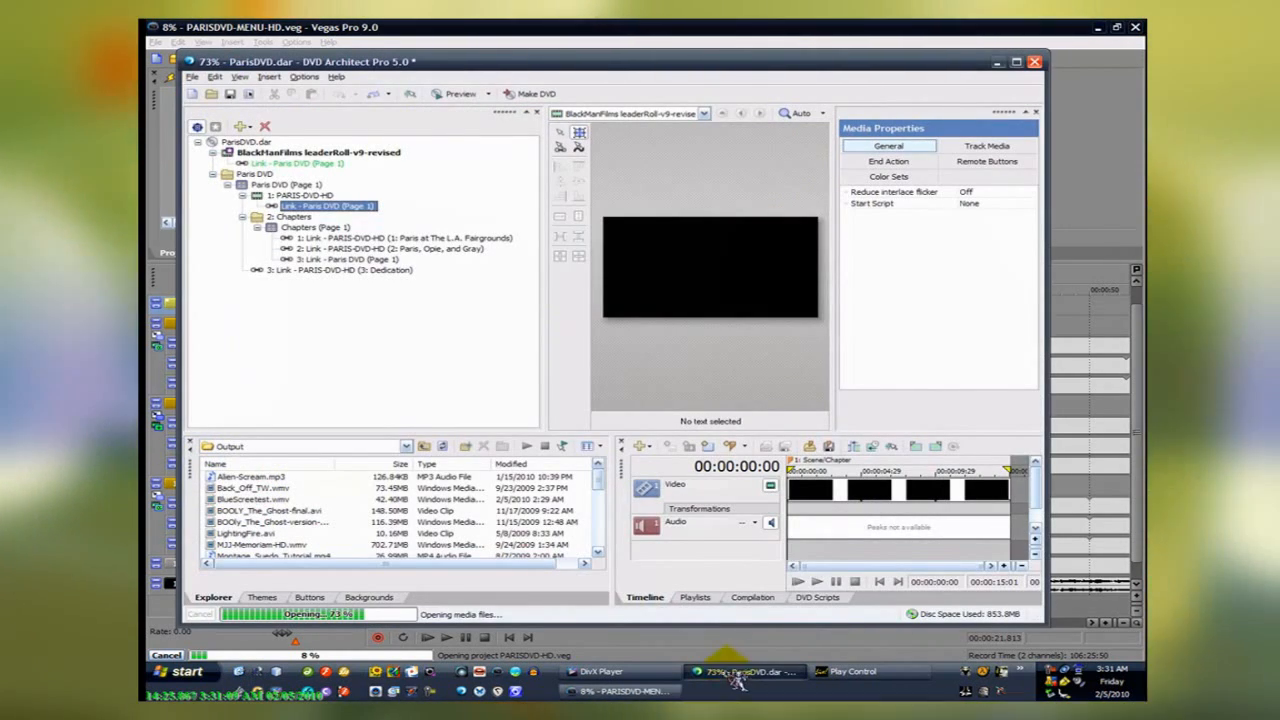
pyautogui.click(272, 196)
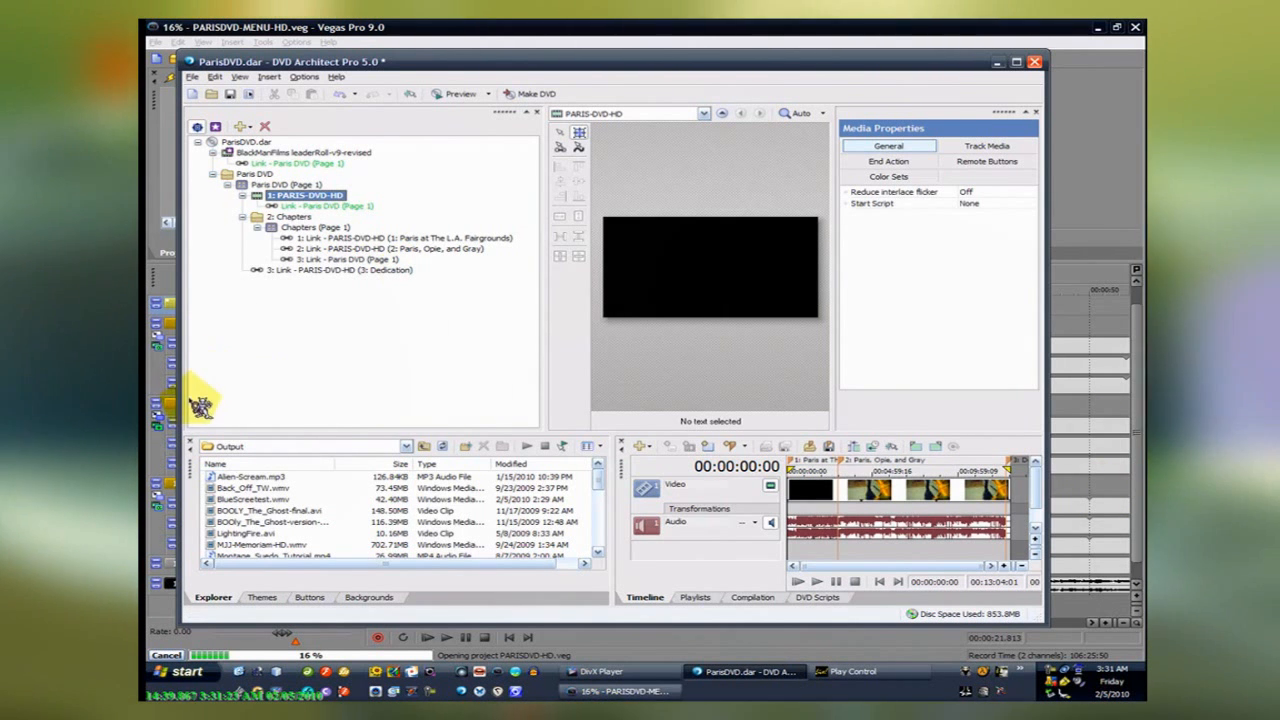
pyautogui.rightClick(280, 202)
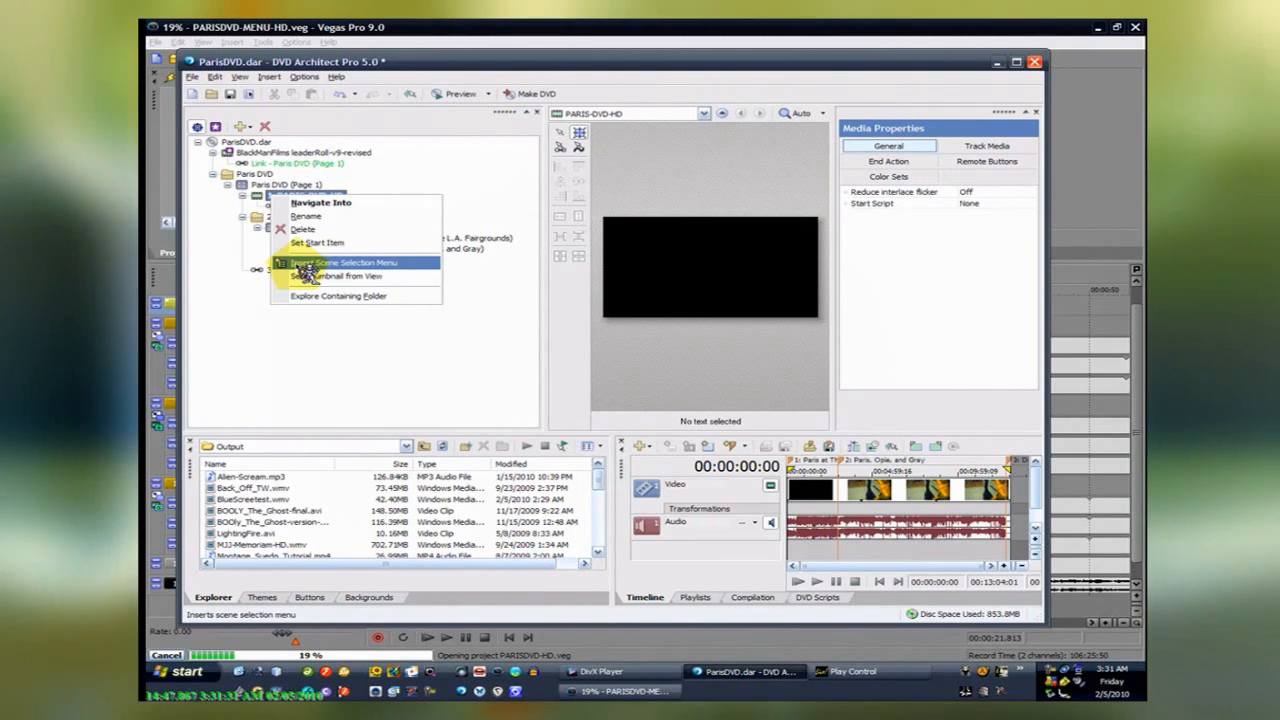
pyautogui.click(303, 268)
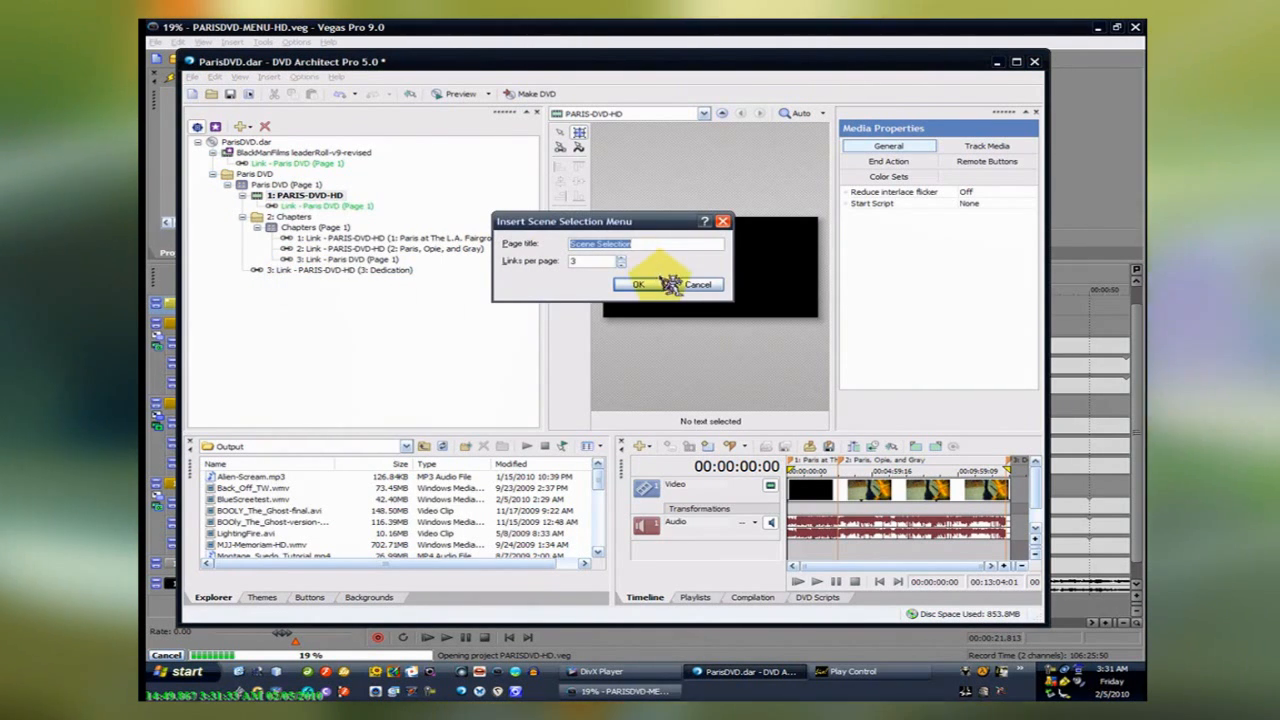
pyautogui.click(645, 288)
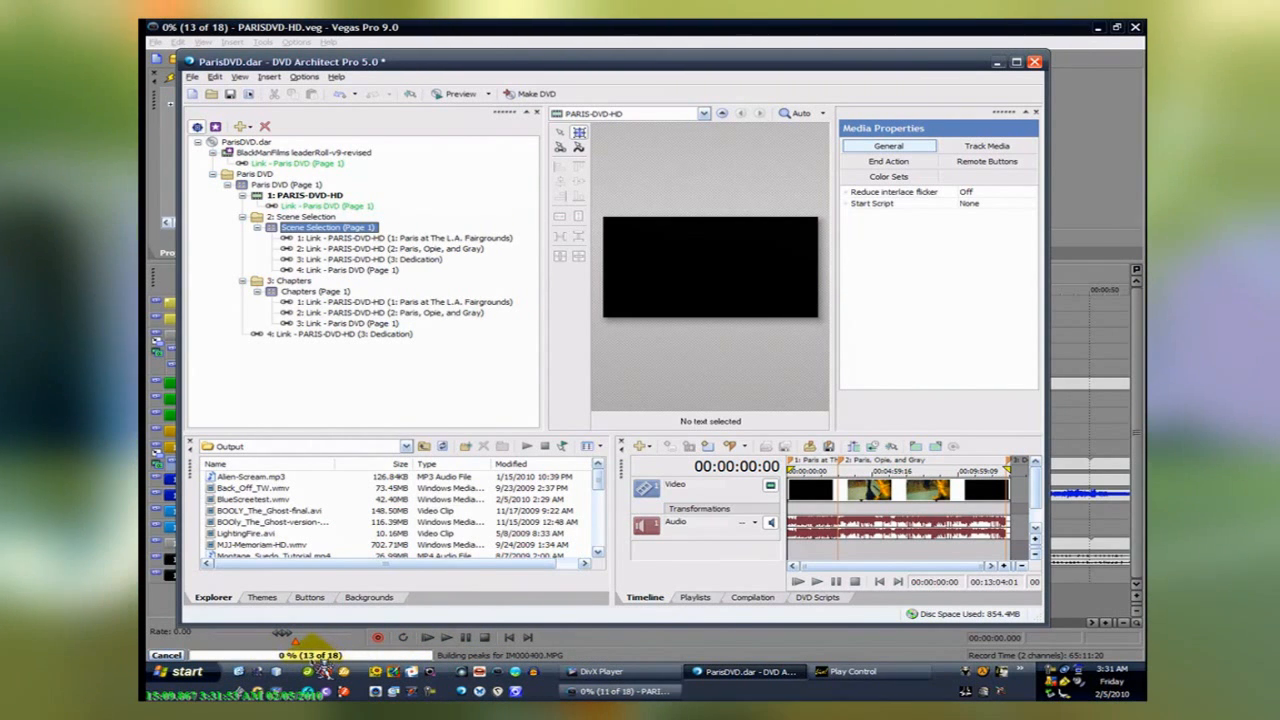
# Switch to Vegas Pro, show the whole timeline and add a marker named "new chFTER" at 00:07:32.819
pyautogui.click(634, 692)
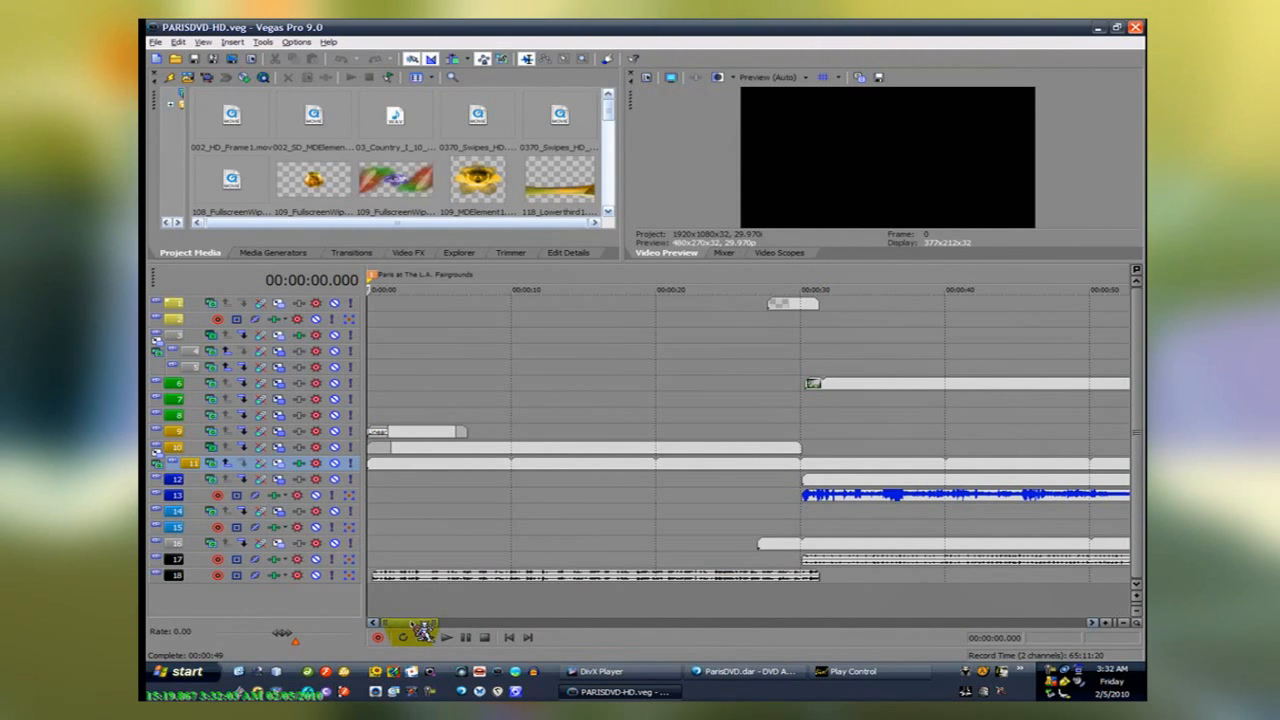
pyautogui.doubleClick(413, 624)
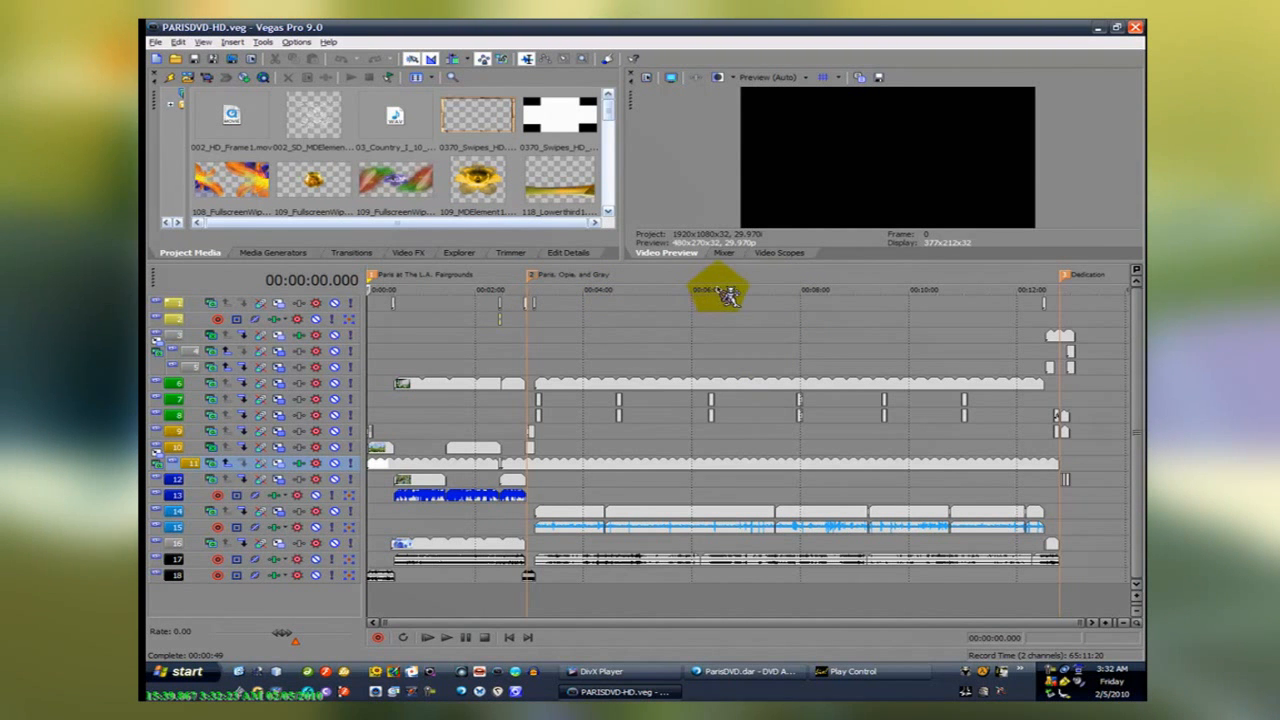
pyautogui.click(797, 291)
pyautogui.click(775, 384)
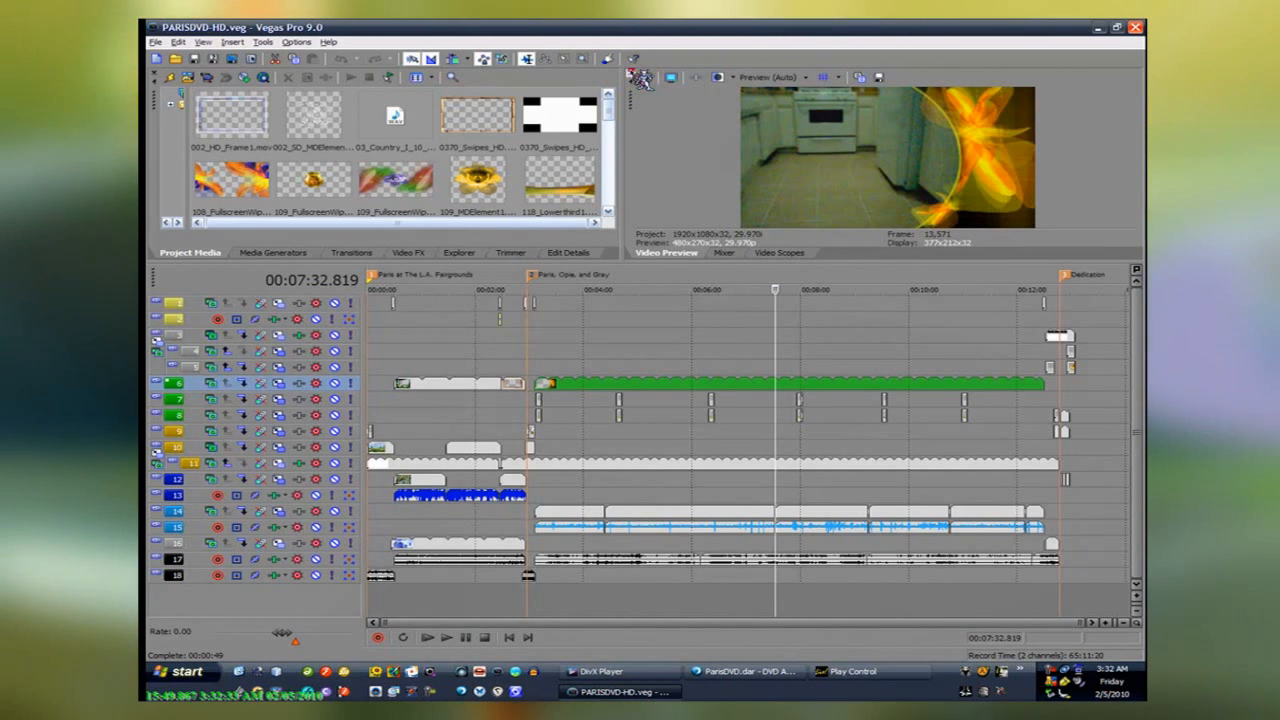
pyautogui.click(636, 78)
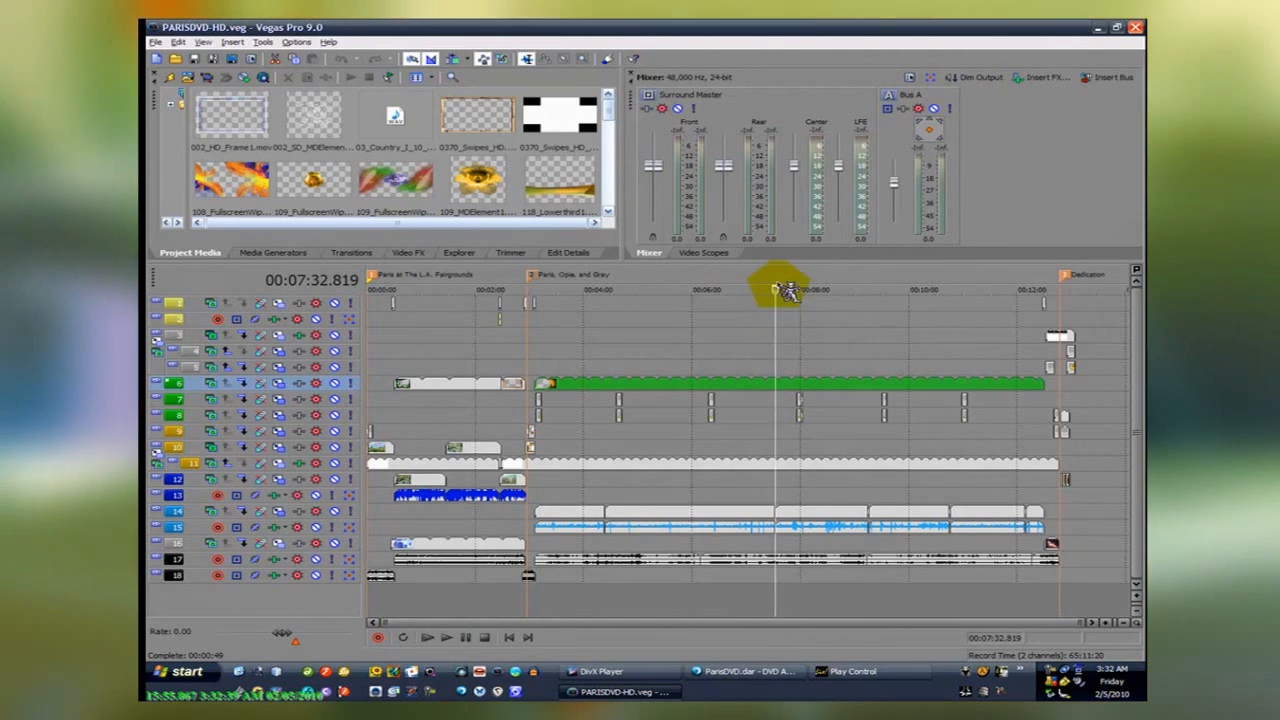
pyautogui.press('m')
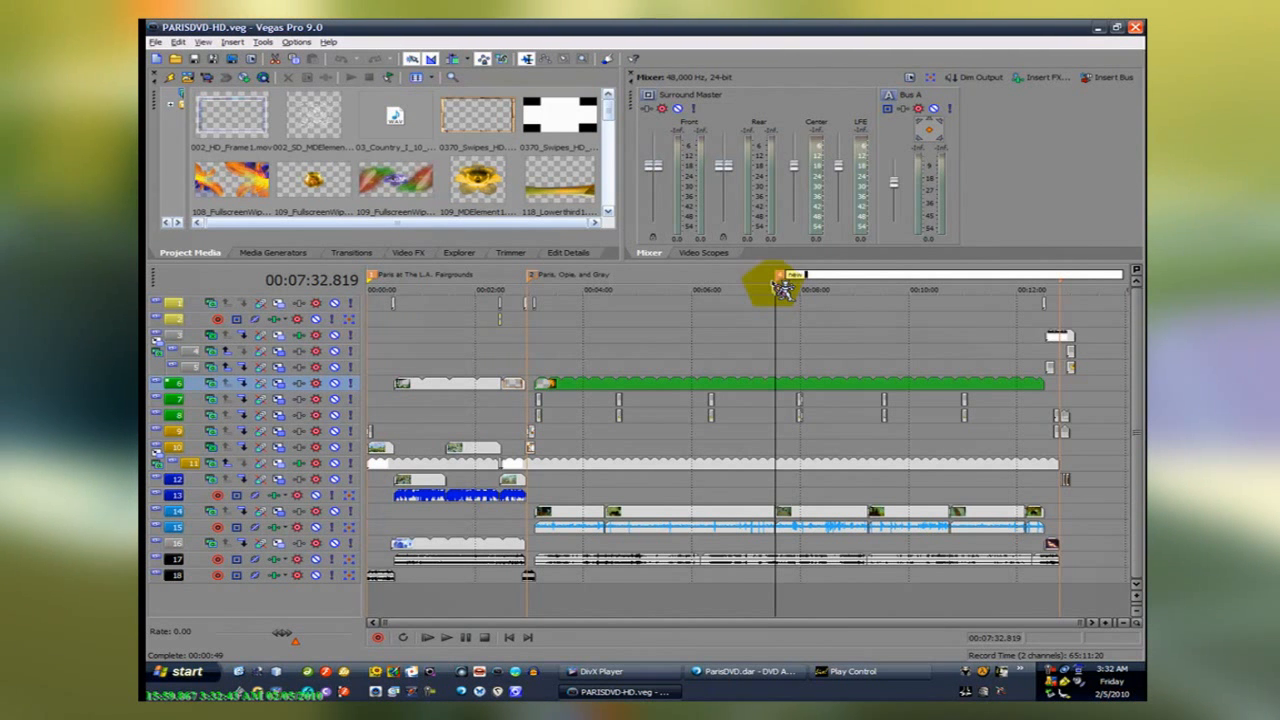
pyautogui.press('Return')
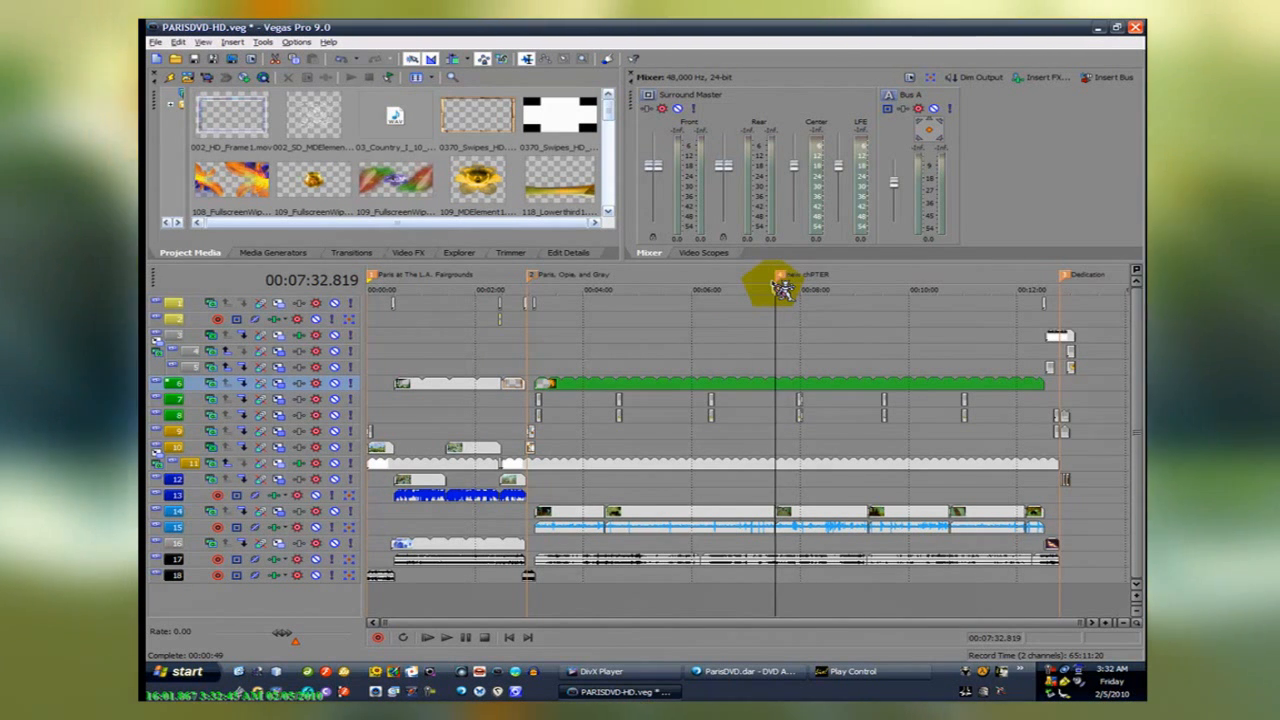
# Compare the scene selection links in DVD Architect Pro with the chapter markers on the Vegas Pro timeline
pyautogui.hotkey('alt', 'Tab')
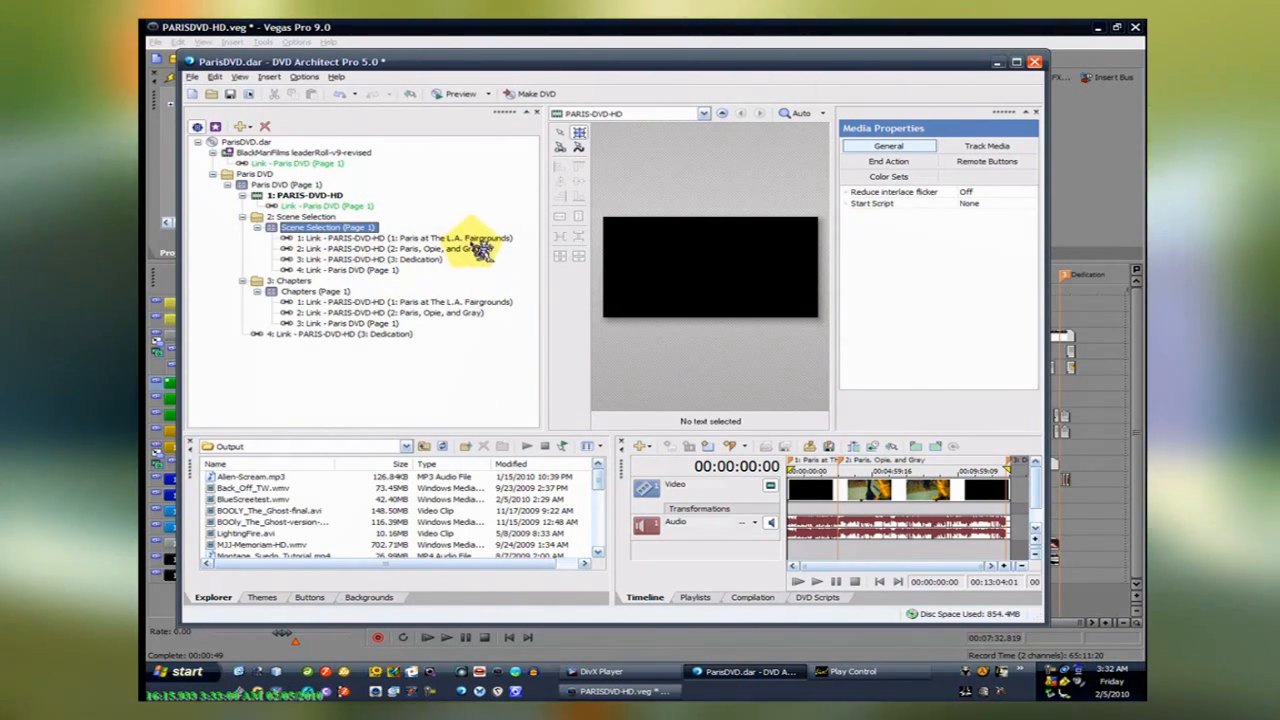
pyautogui.hotkey('alt', 'Tab')
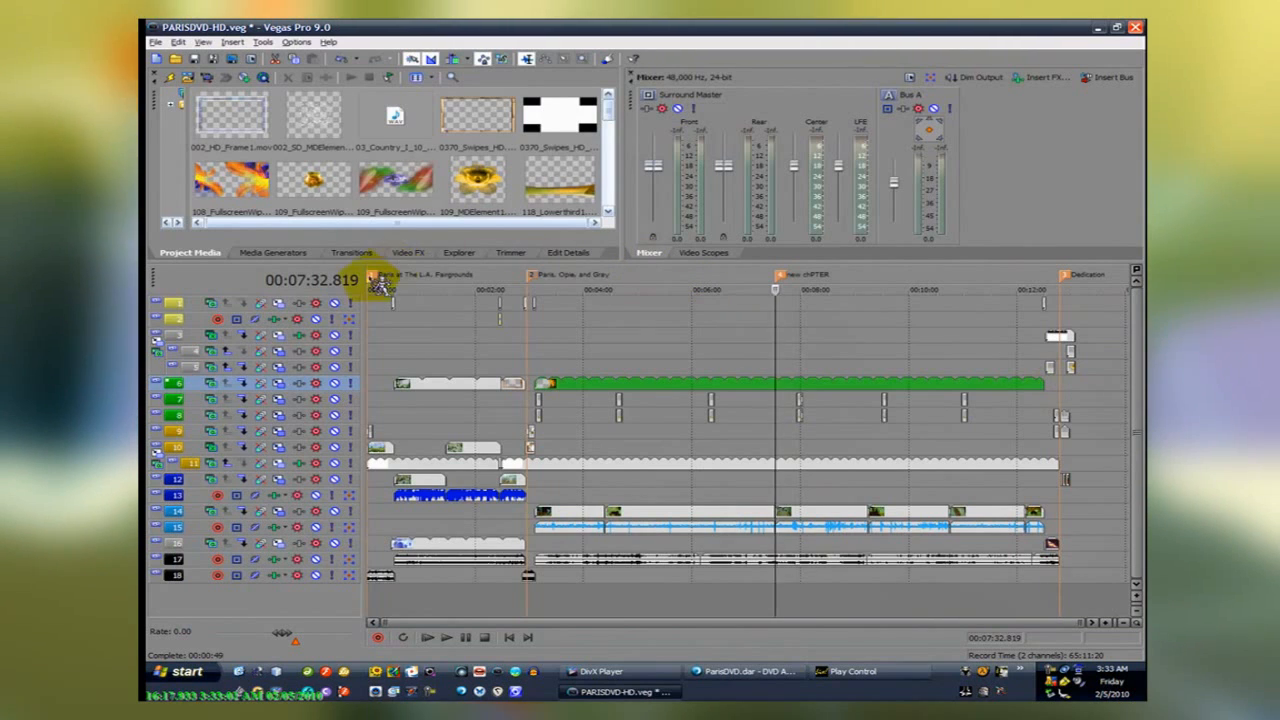
pyautogui.hotkey('alt', 'Tab')
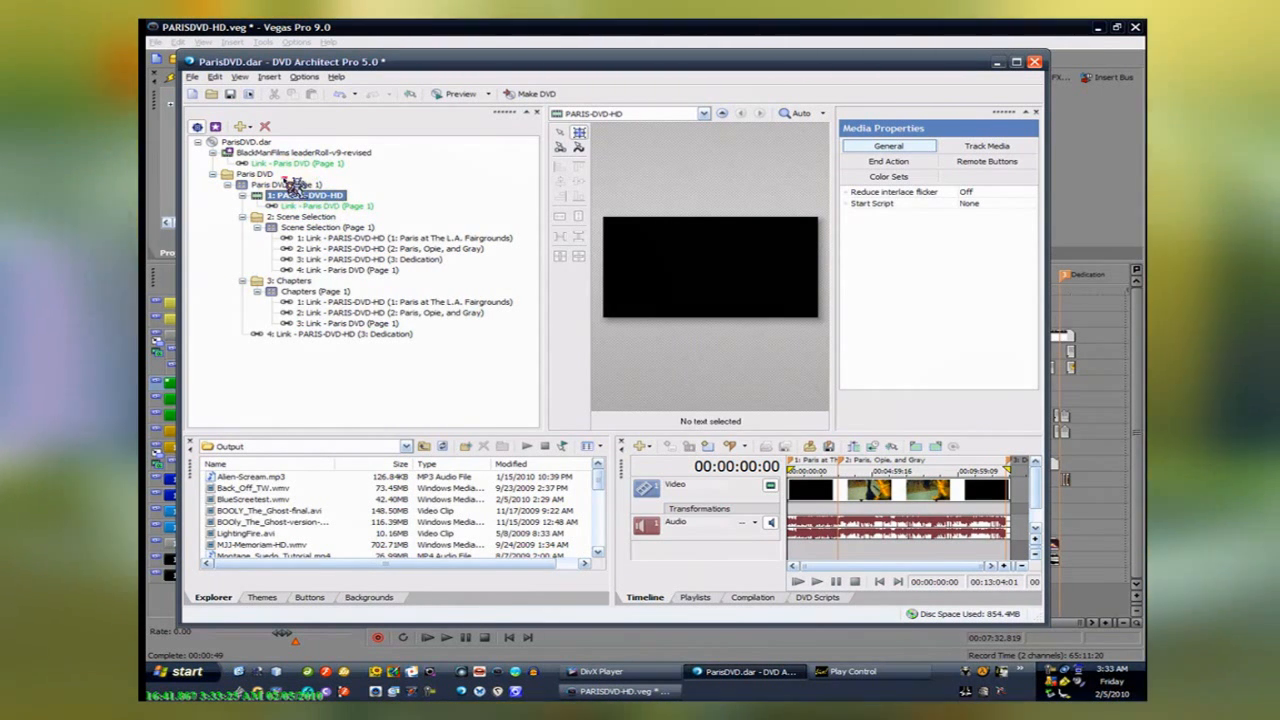
# Set the destination of the PARIS-DVD-HD end action link to Paris DVD
pyautogui.click(291, 186)
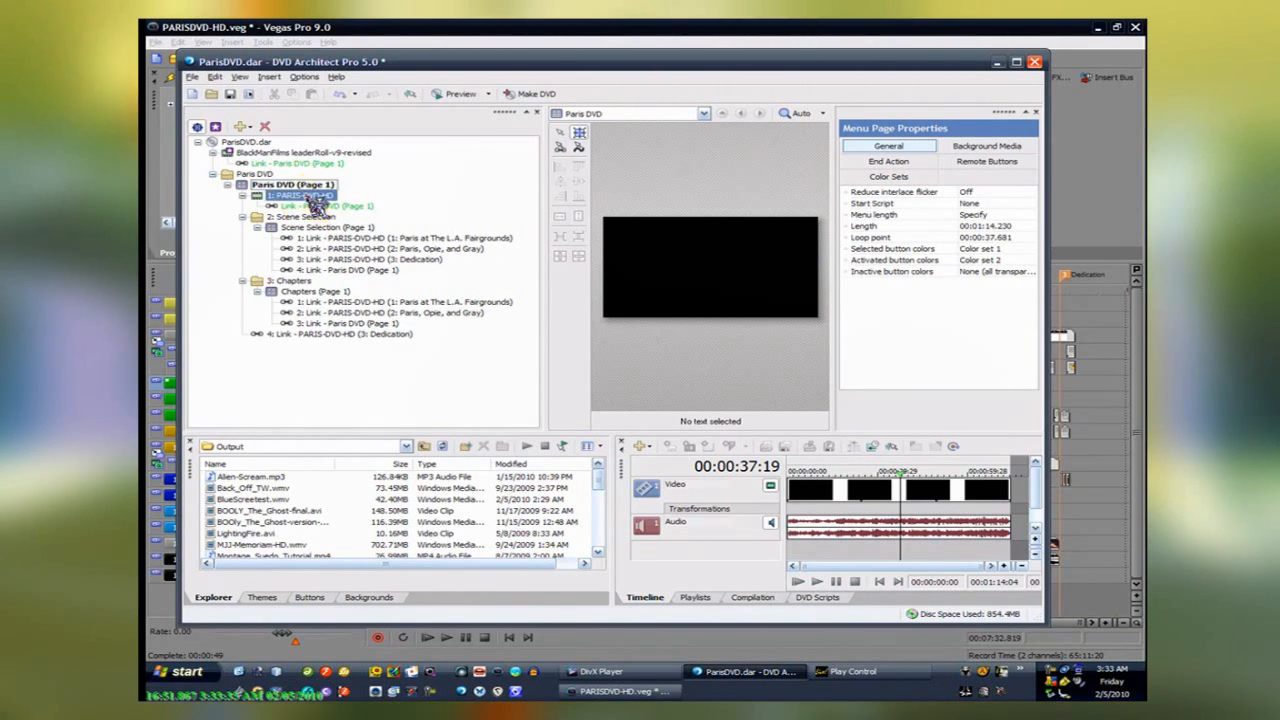
pyautogui.click(312, 198)
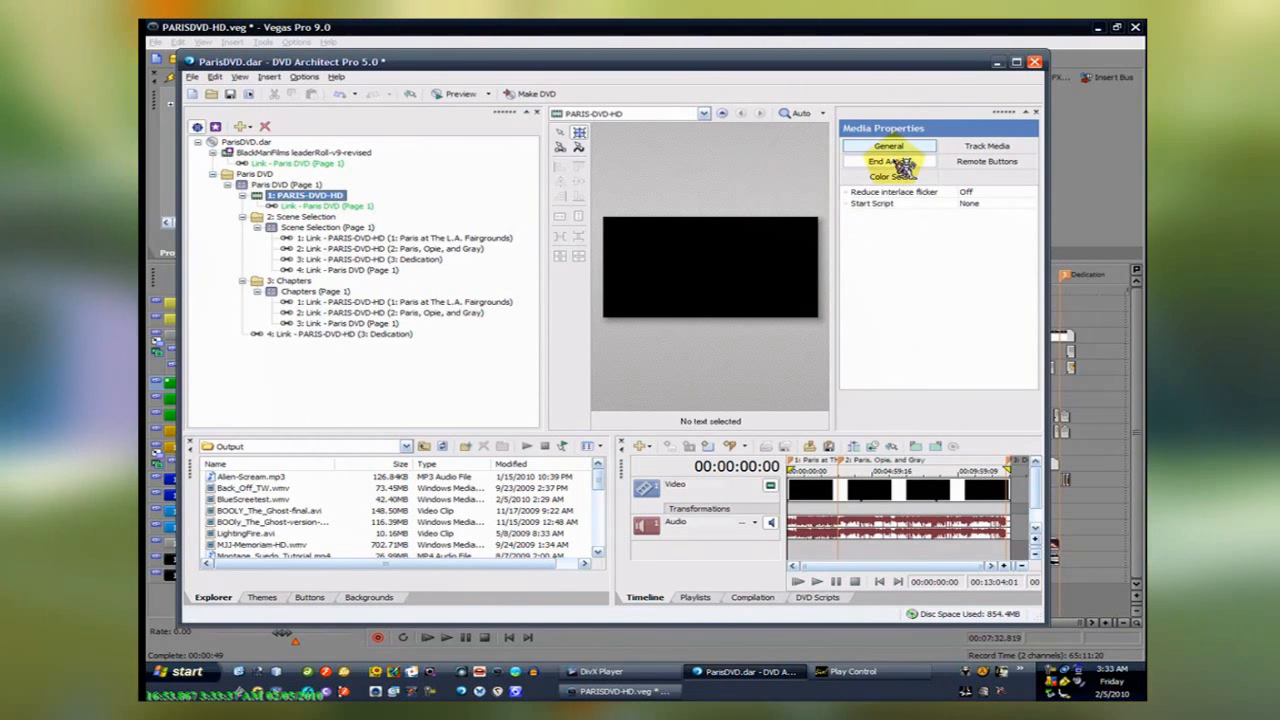
pyautogui.click(899, 165)
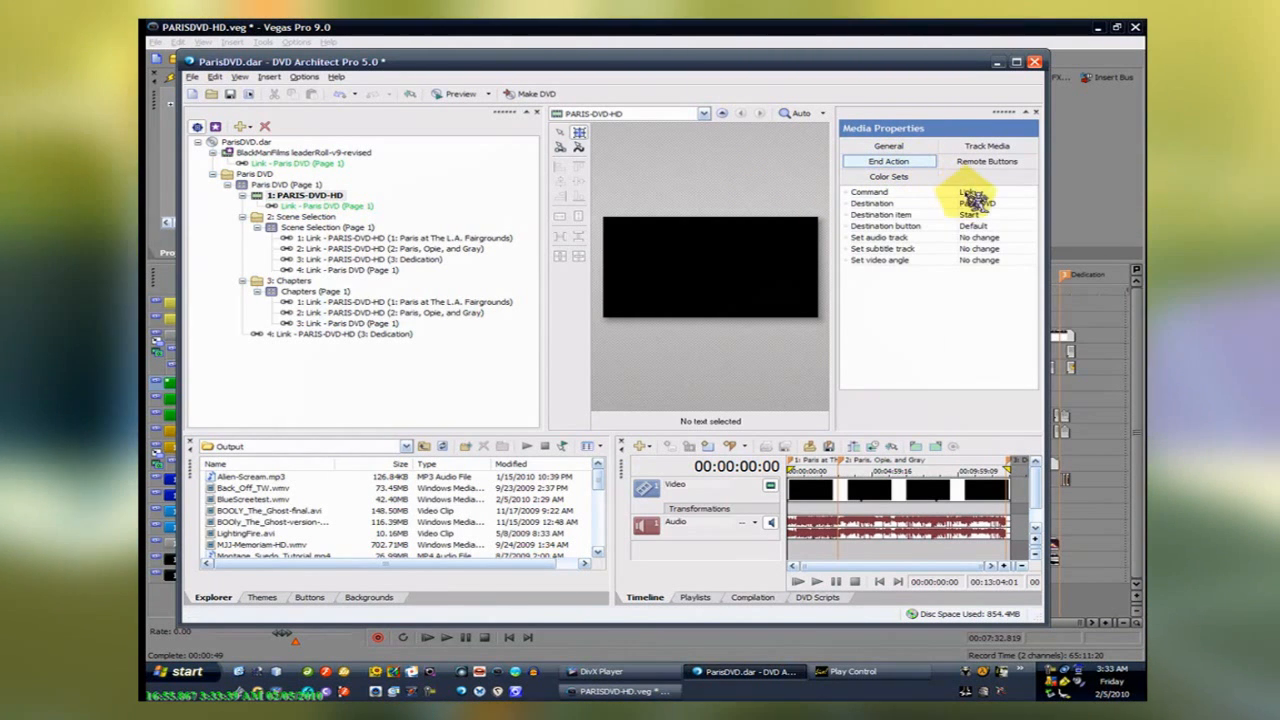
pyautogui.click(979, 204)
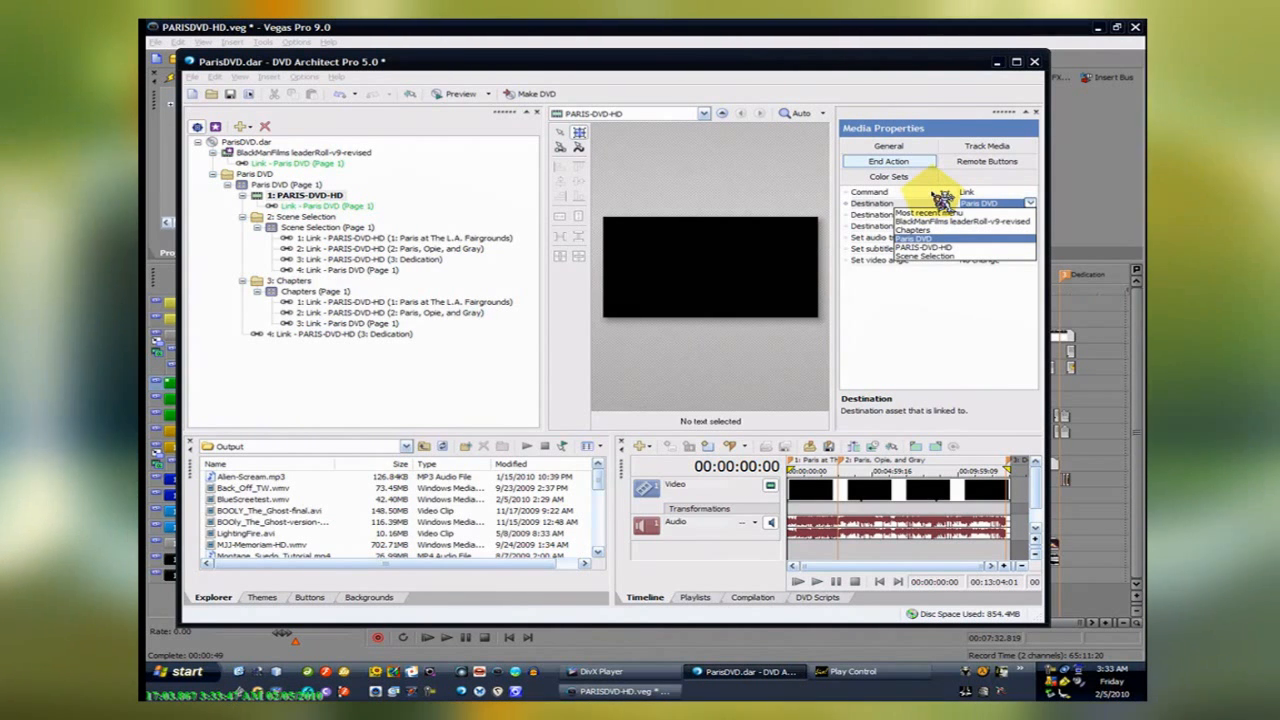
pyautogui.click(938, 244)
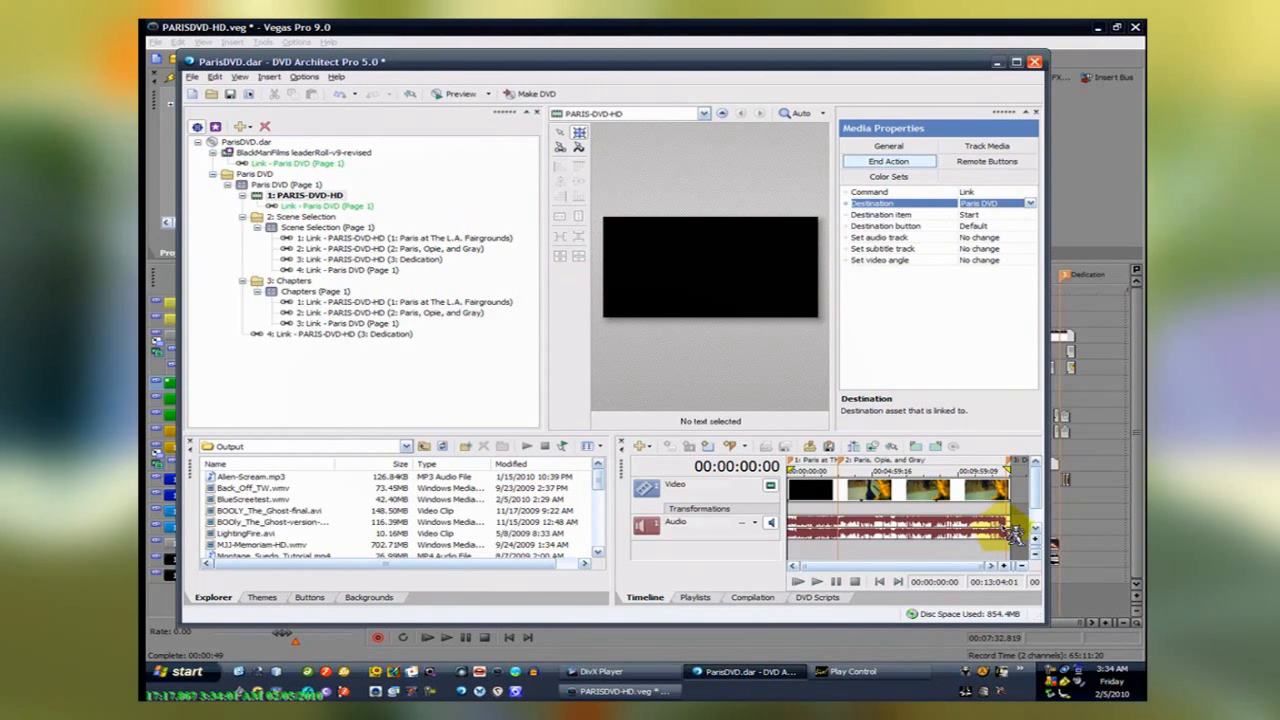
# Preview PARIS-DVD-HD from about 00:12:39:08 near its end to check its end action, and close the preview
pyautogui.click(1013, 535)
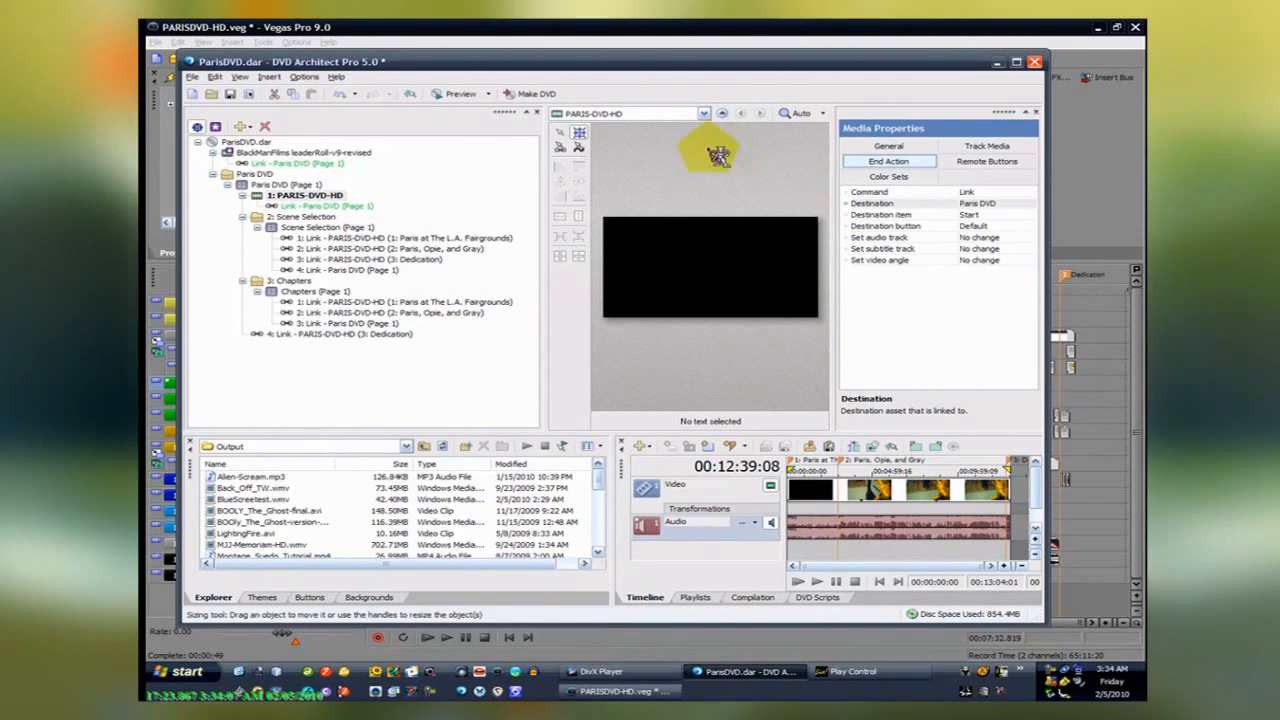
pyautogui.click(482, 95)
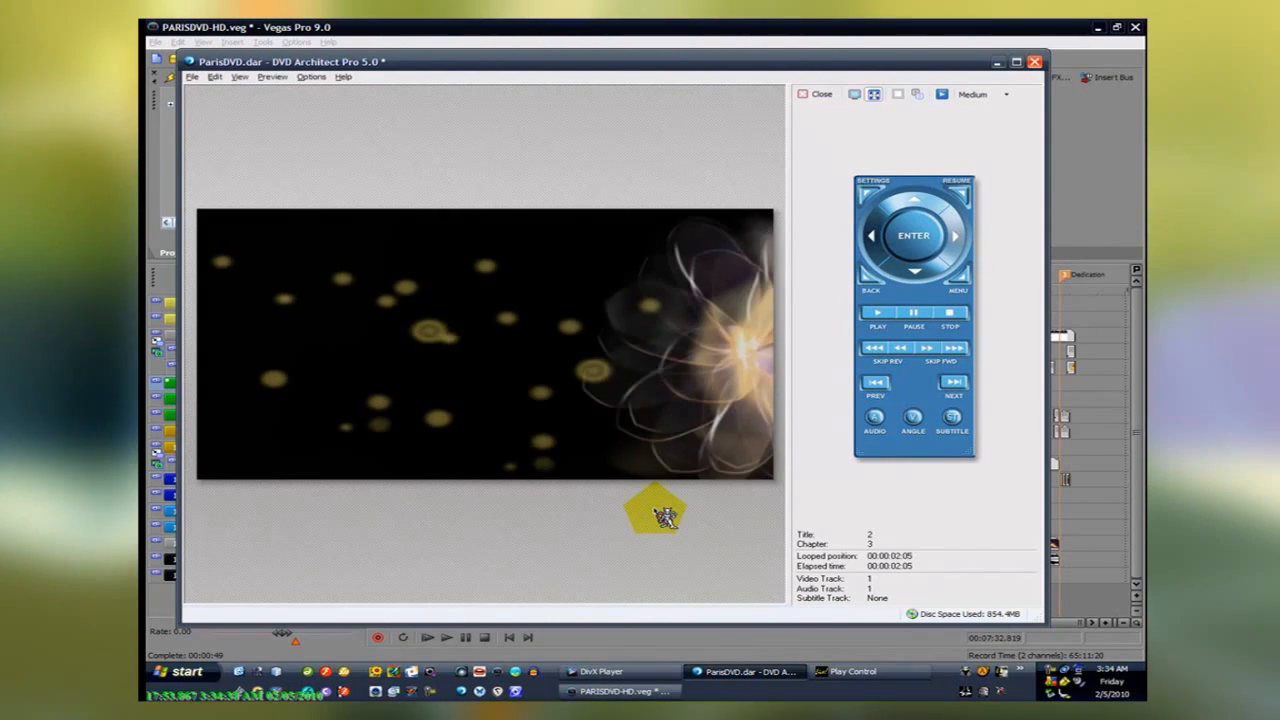
pyautogui.click(818, 96)
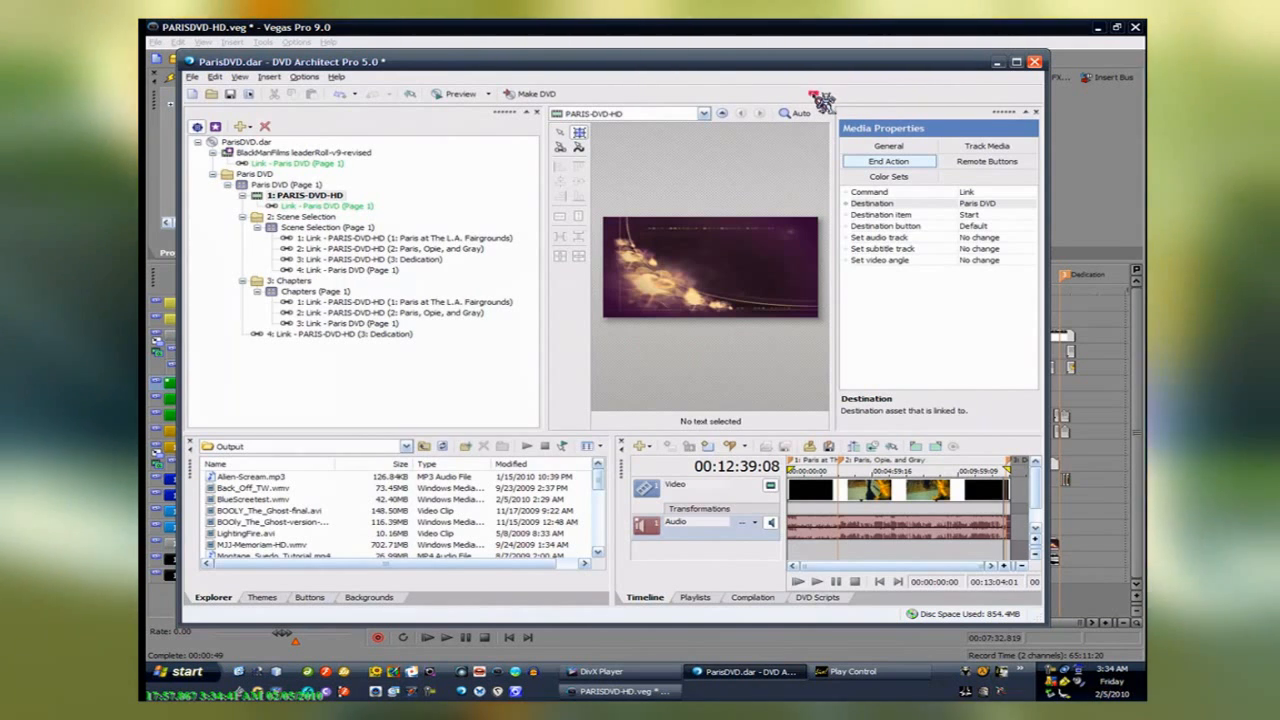
# Rename the Scene Selection menu in the project overview as EXTRAS
pyautogui.click(763, 402)
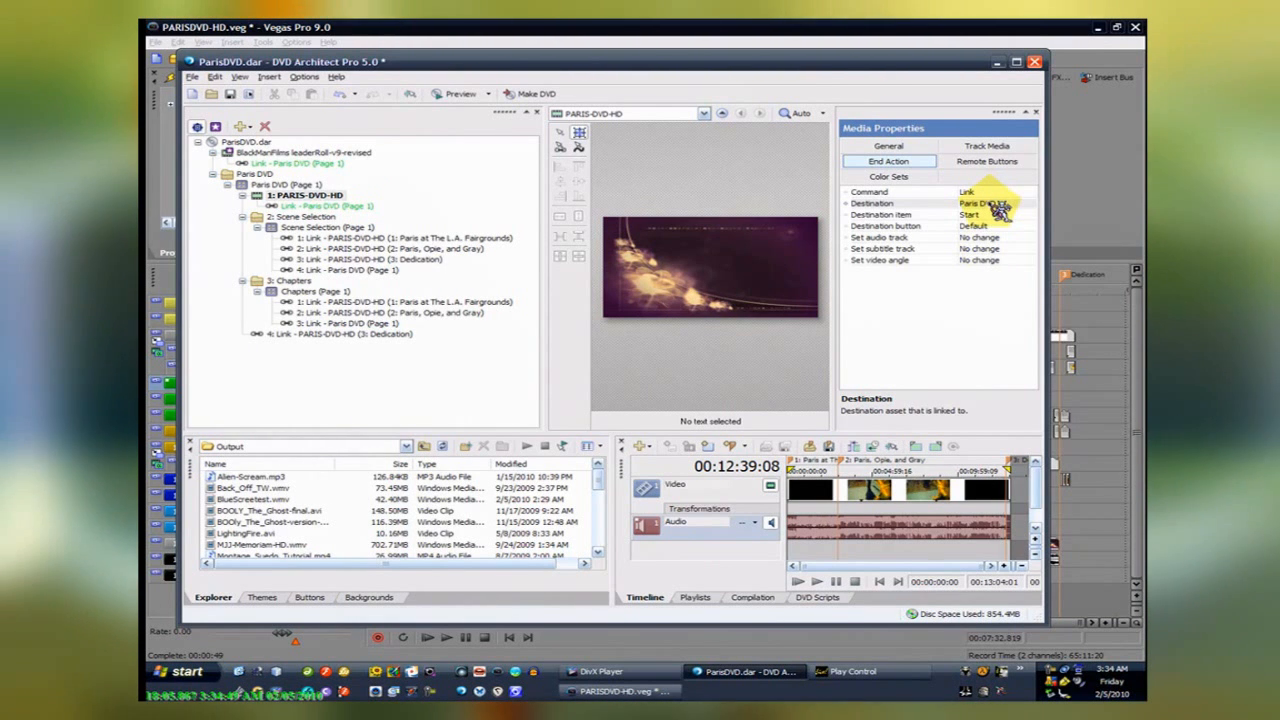
pyautogui.click(300, 217)
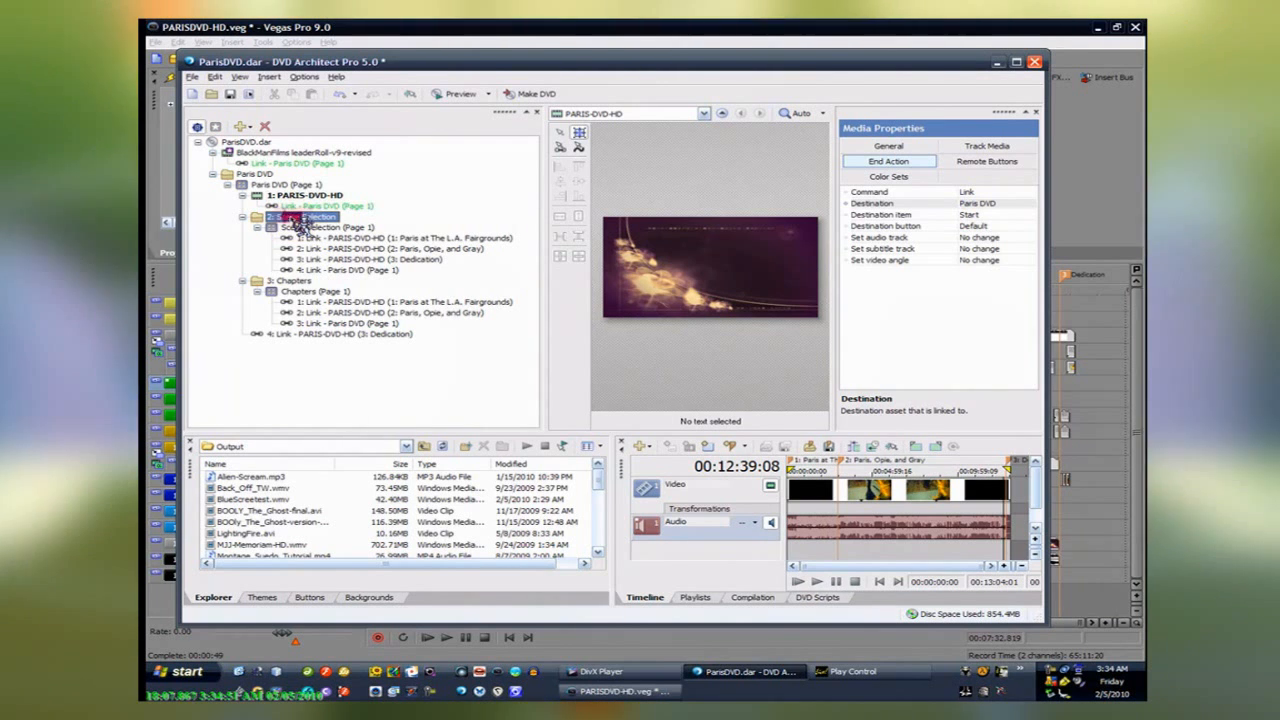
pyautogui.click(300, 217)
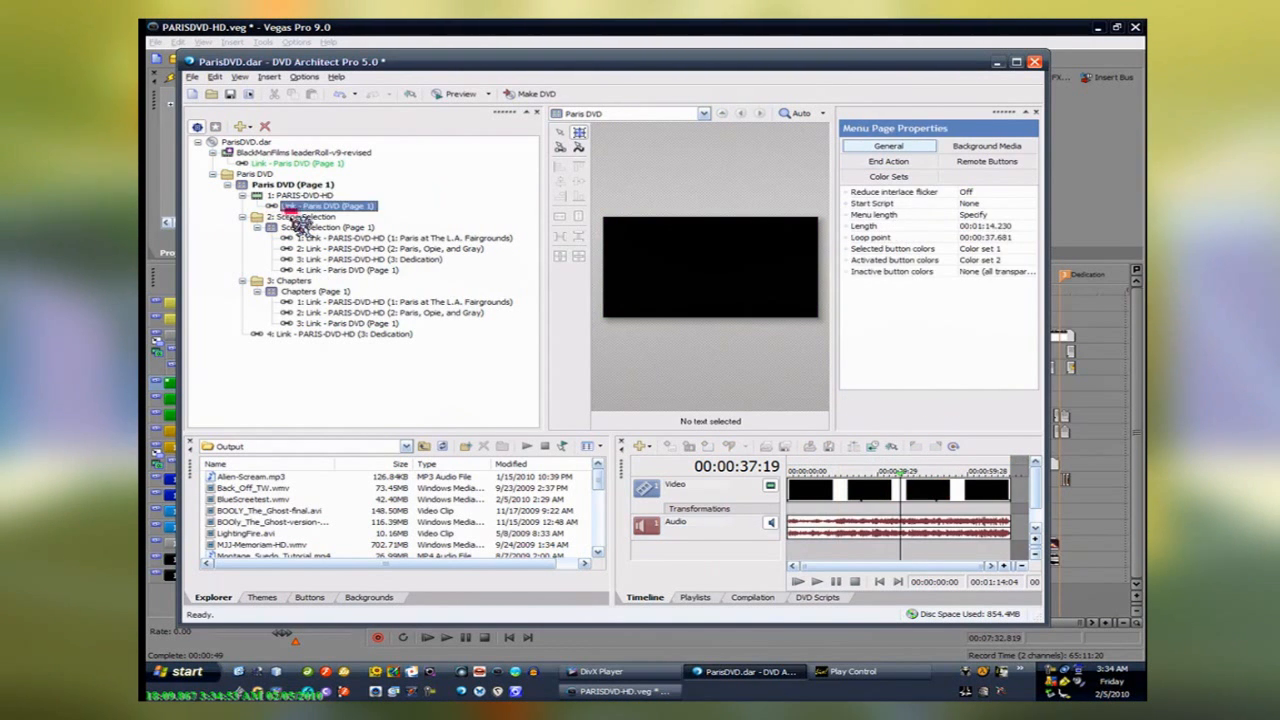
pyautogui.doubleClick(298, 222)
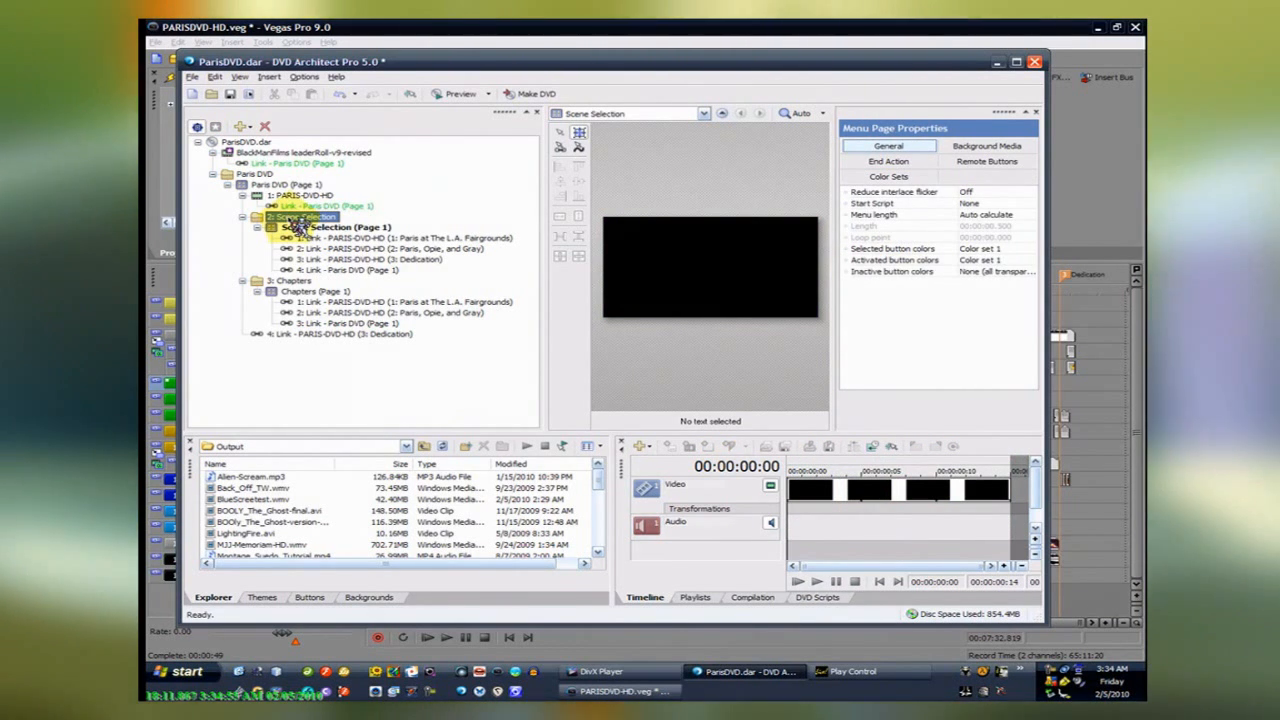
pyautogui.rightClick(298, 218)
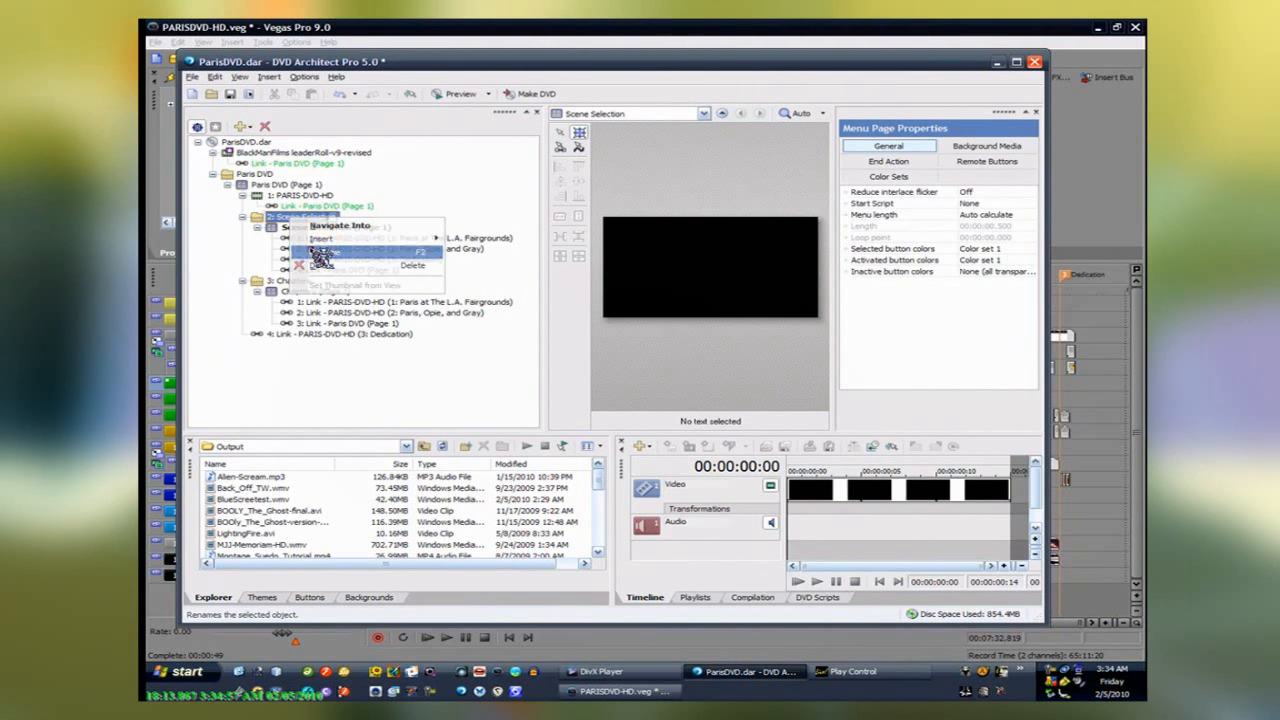
pyautogui.click(318, 260)
pyautogui.write('EXTRA')
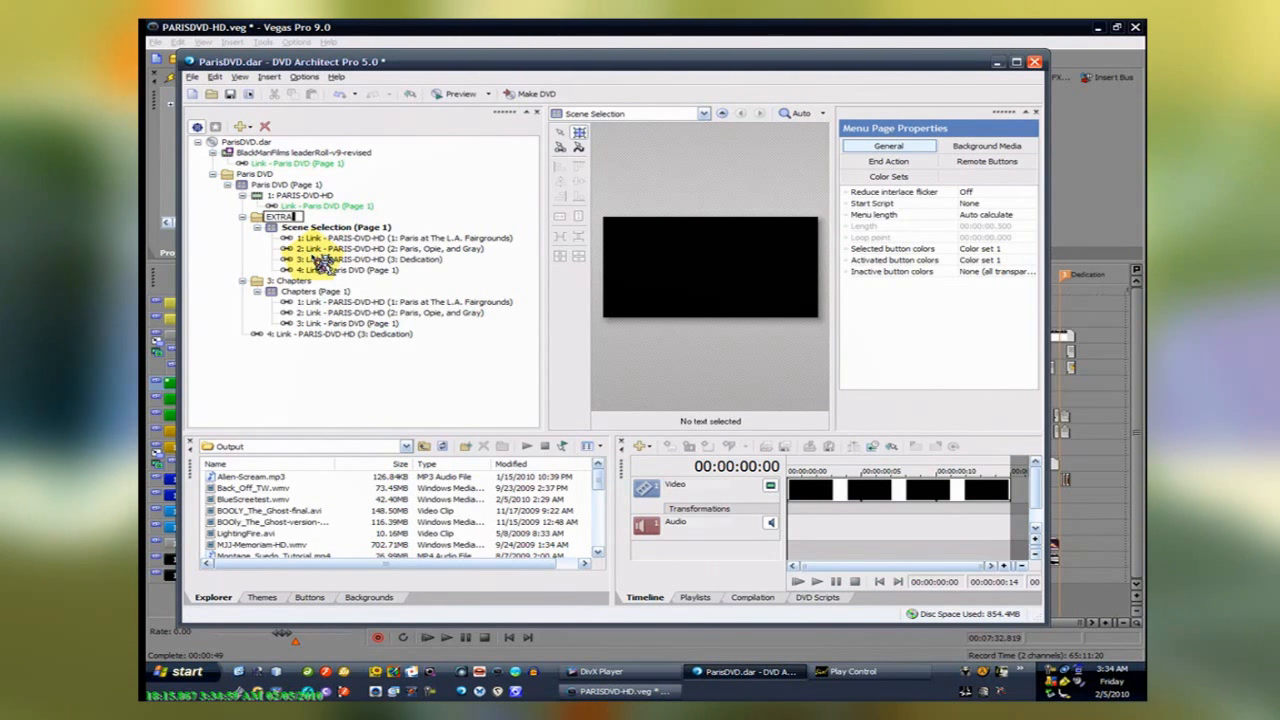
pyautogui.write('S')
pyautogui.press('Return')
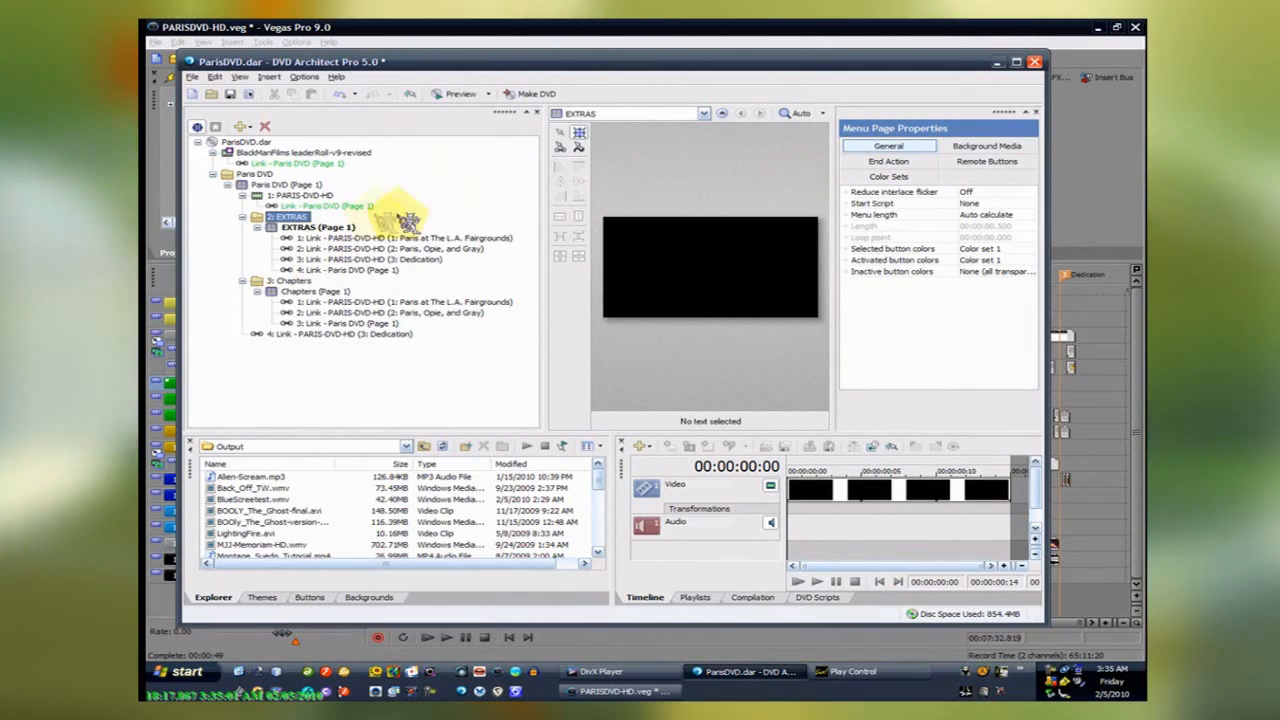
# Set the end action destination of PARIS-DVD-HD to the EXTRAS menu
pyautogui.click(287, 196)
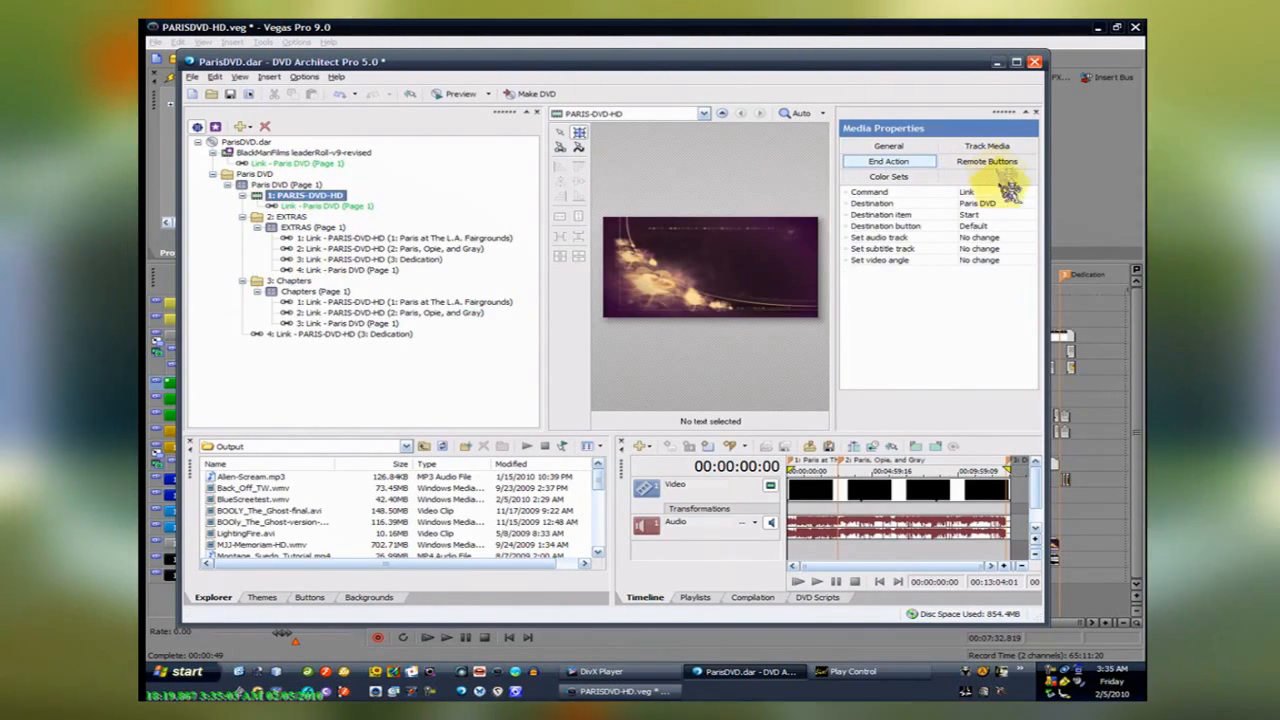
pyautogui.click(1000, 203)
pyautogui.click(912, 239)
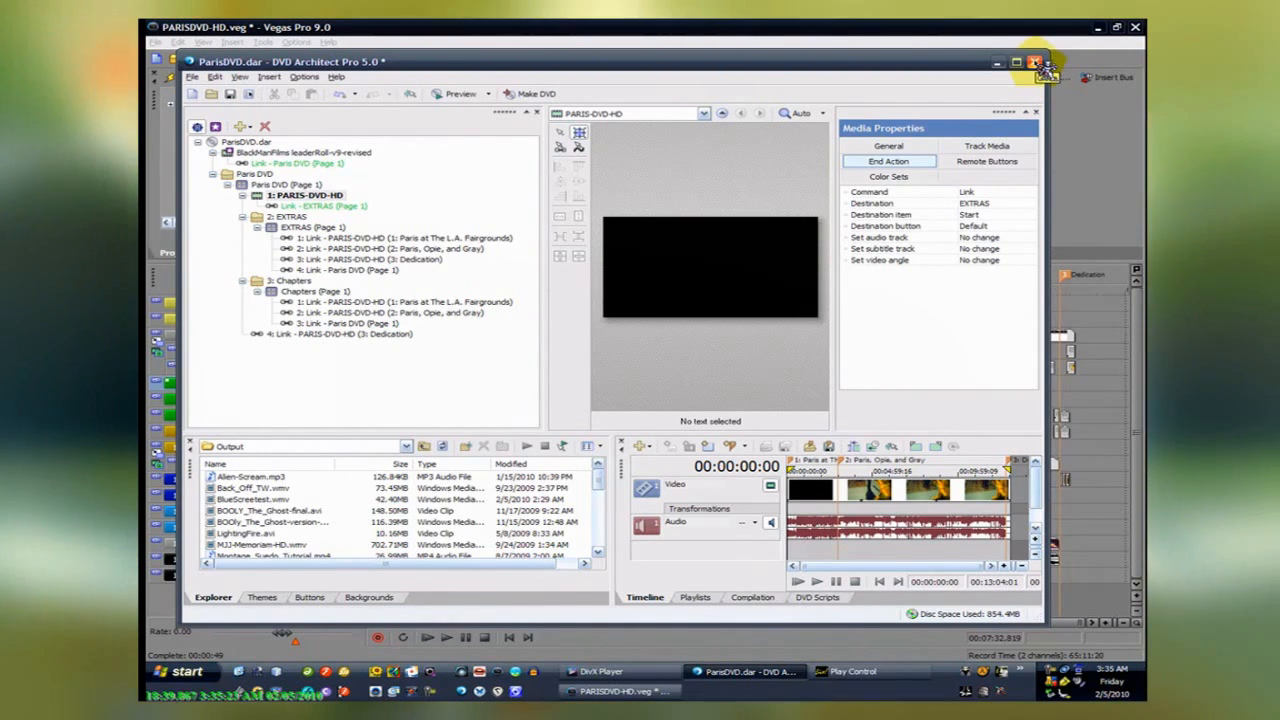
# Close the DVD Architect Pro and Vegas Pro projects without saving them, and minimize the Play Control window
pyautogui.click(1034, 62)
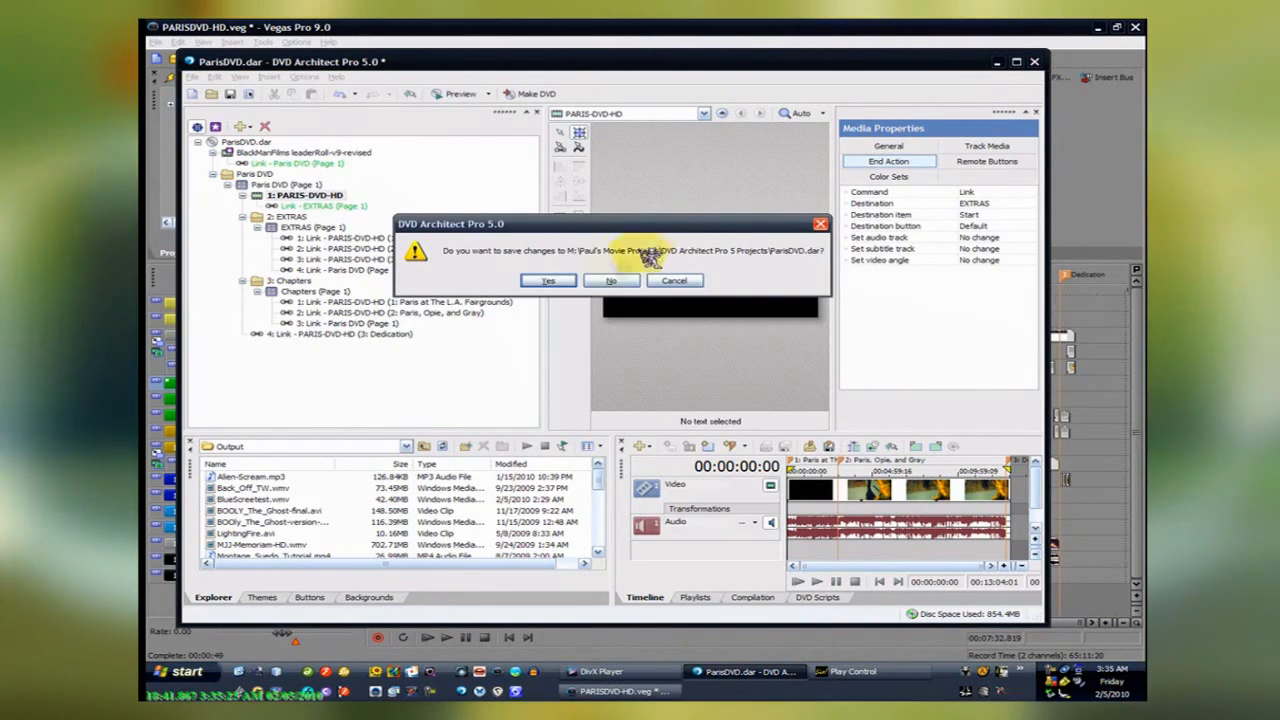
pyautogui.click(626, 286)
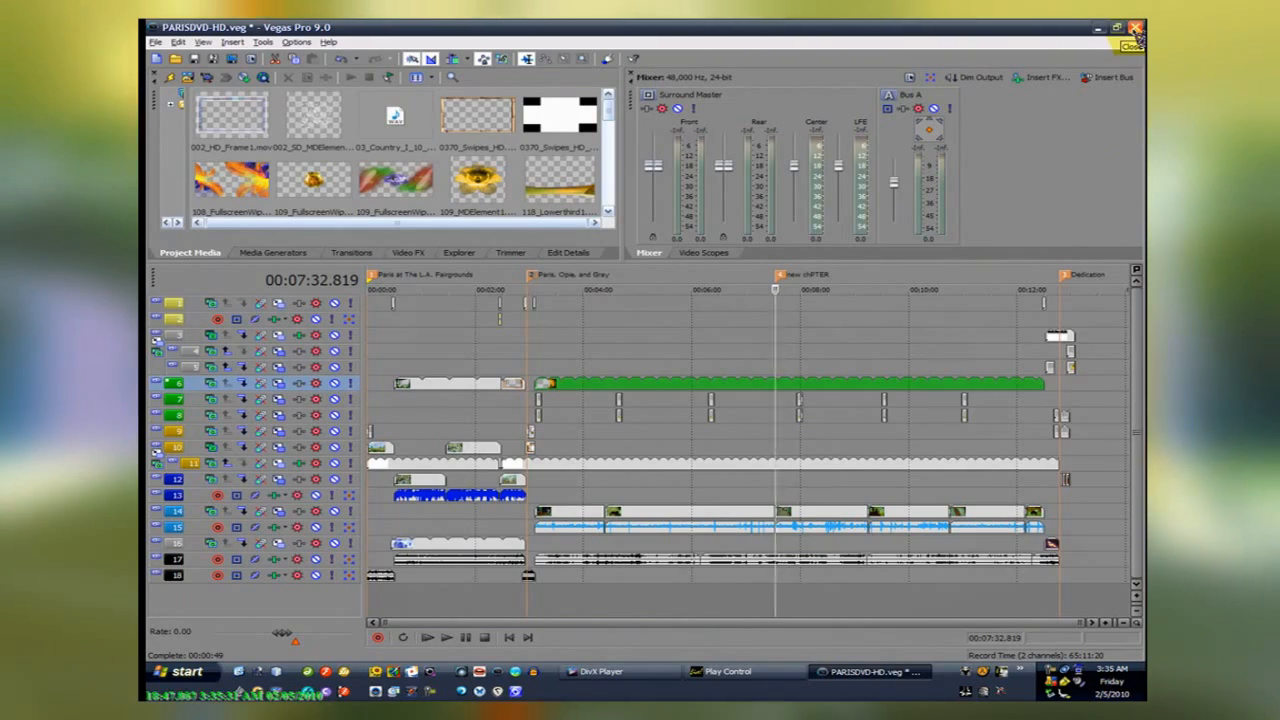
pyautogui.click(1136, 28)
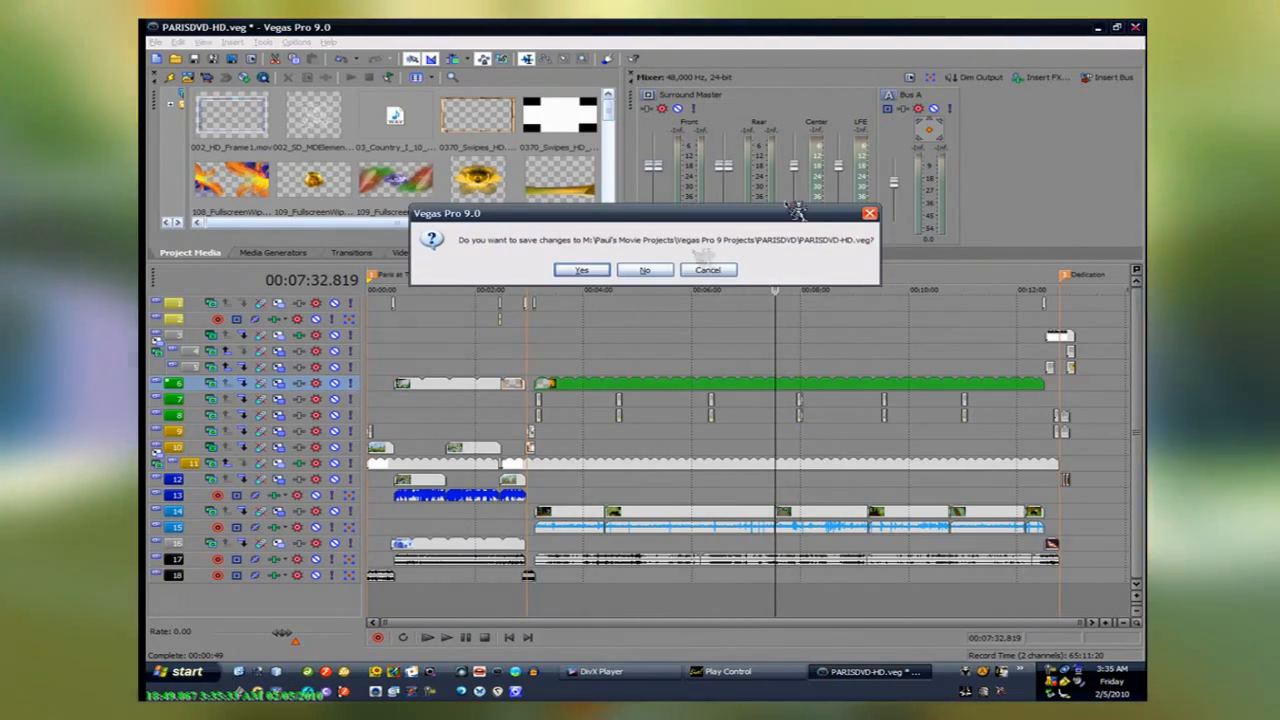
pyautogui.click(650, 271)
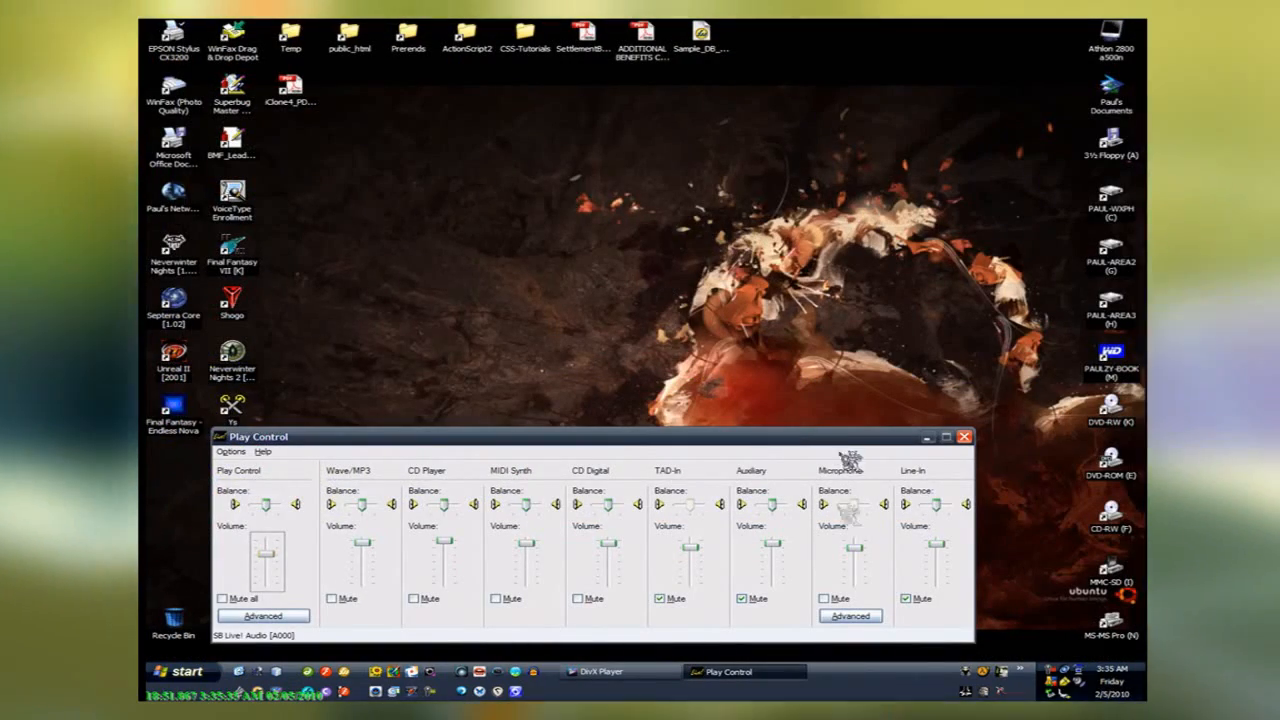
pyautogui.click(927, 437)
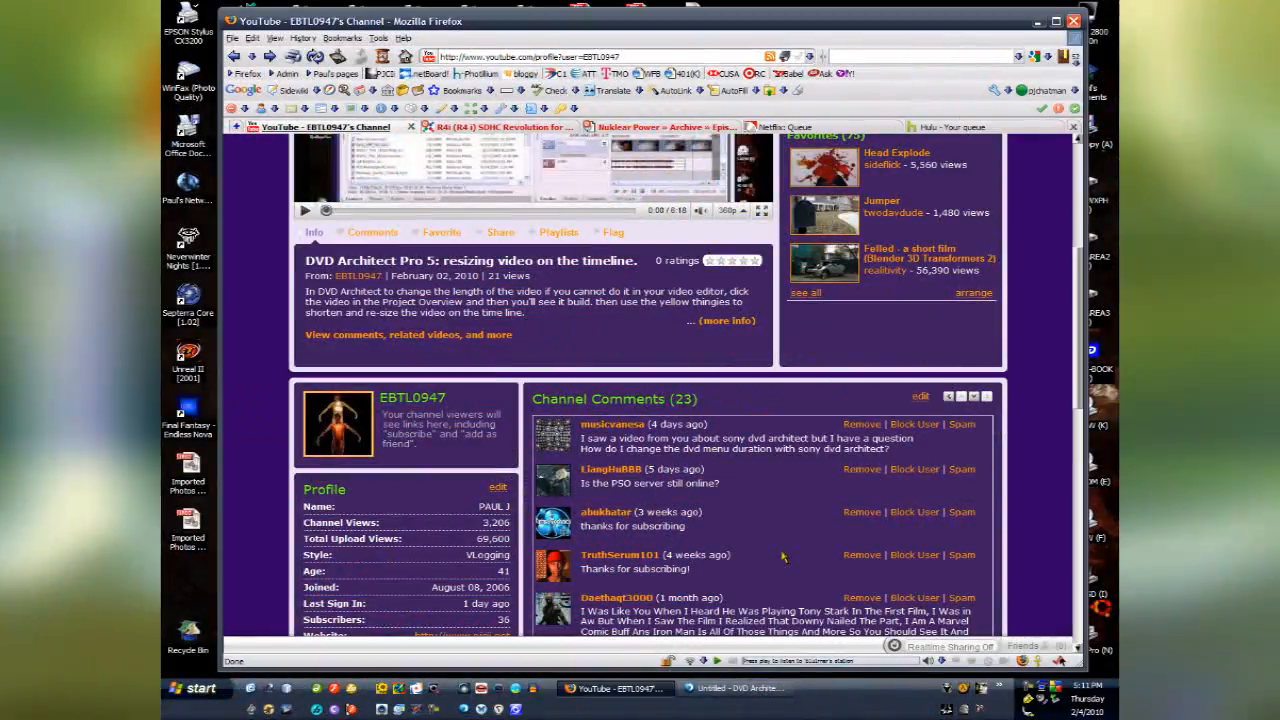
# Read the YouTube channel comment asking about DVD menu duration and look over the channel's resizing video
pyautogui.moveTo(580, 441); pyautogui.dragTo(683, 460)
pyautogui.click(632, 450)
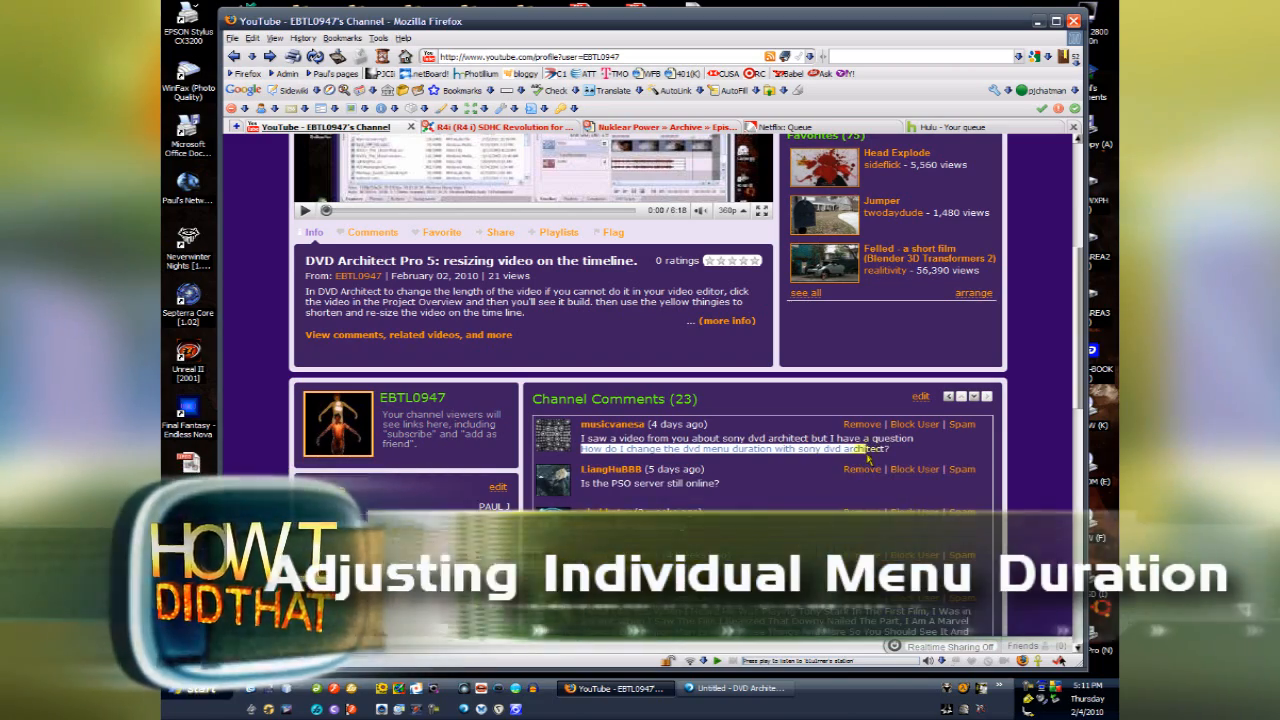
pyautogui.click(835, 454)
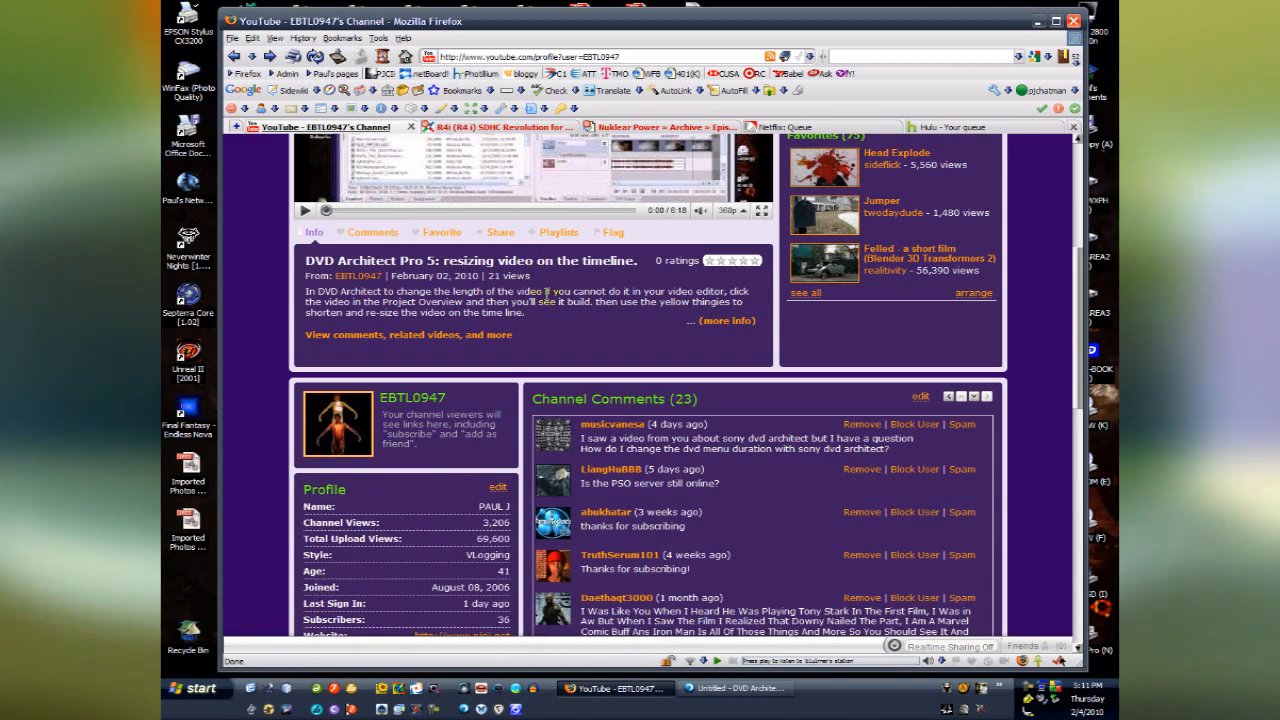
pyautogui.scroll(2, 548, 277)
pyautogui.scroll(2, 548, 277)
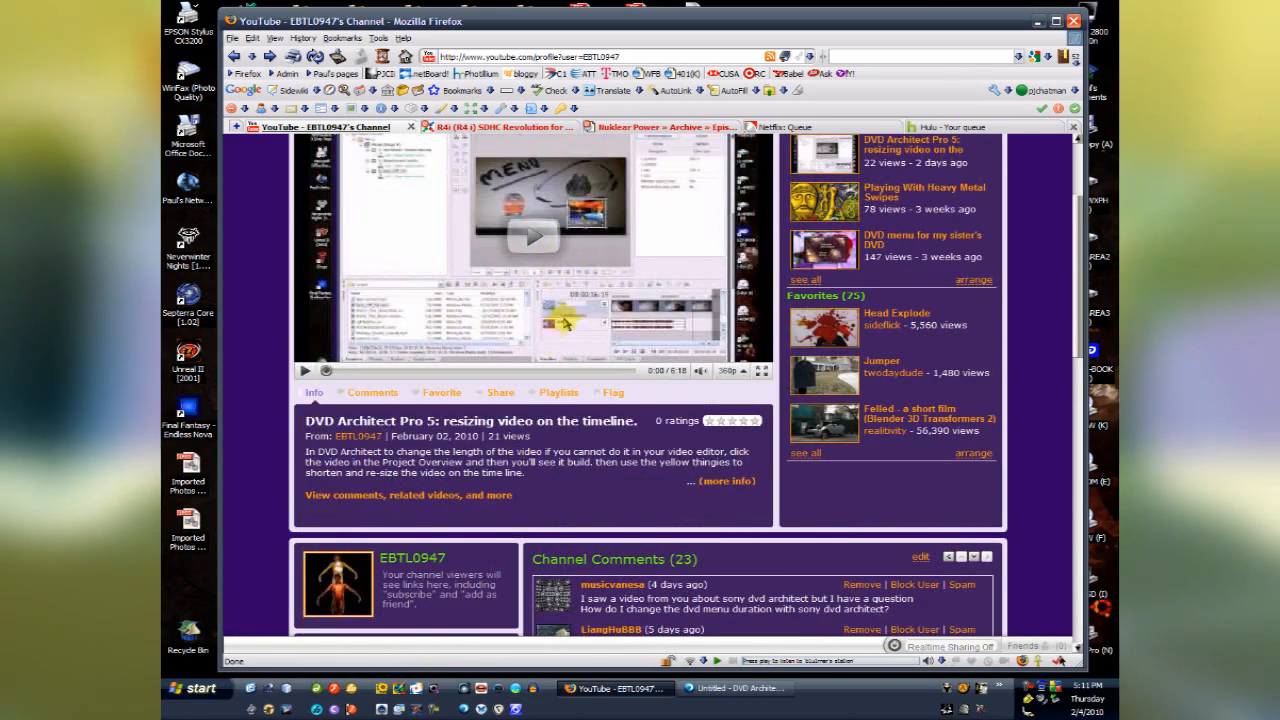
pyautogui.scroll(2, 566, 322)
pyautogui.scroll(-2, 725, 443)
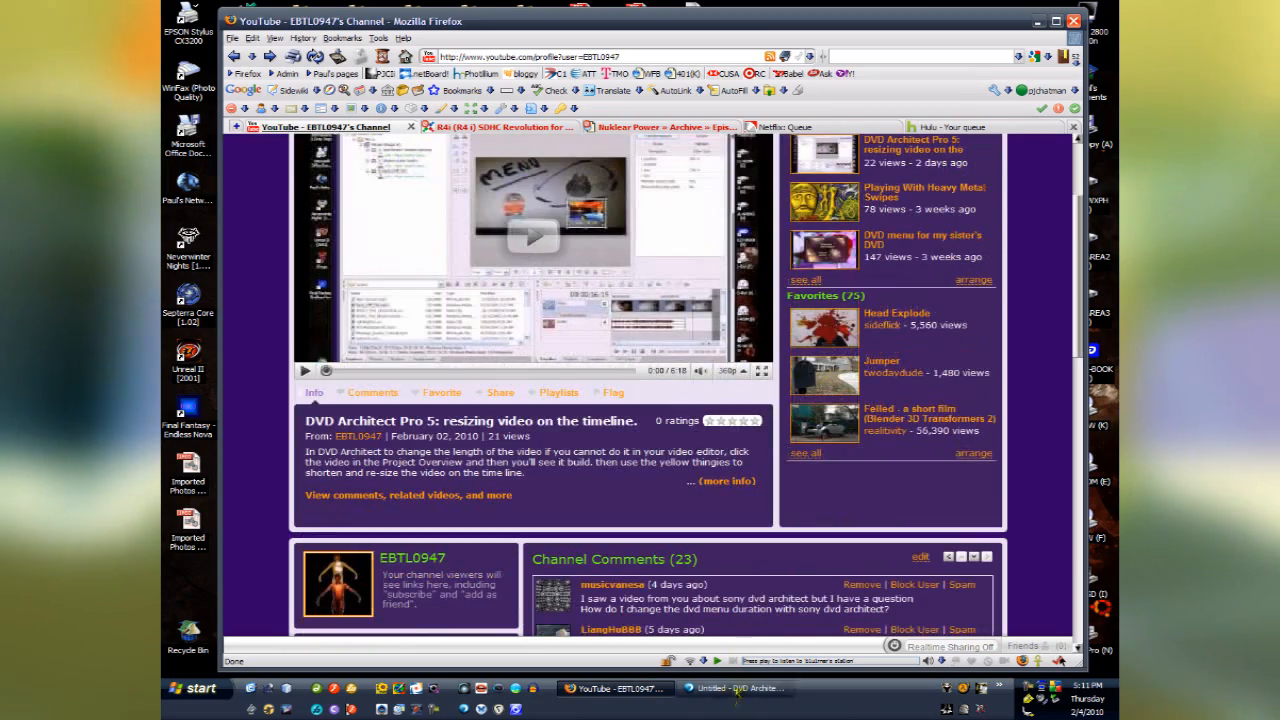
# Switch to the untitled DVD Architect Pro project and examine Menu 1 pages 1 and 2 with their link buttons
pyautogui.click(735, 690)
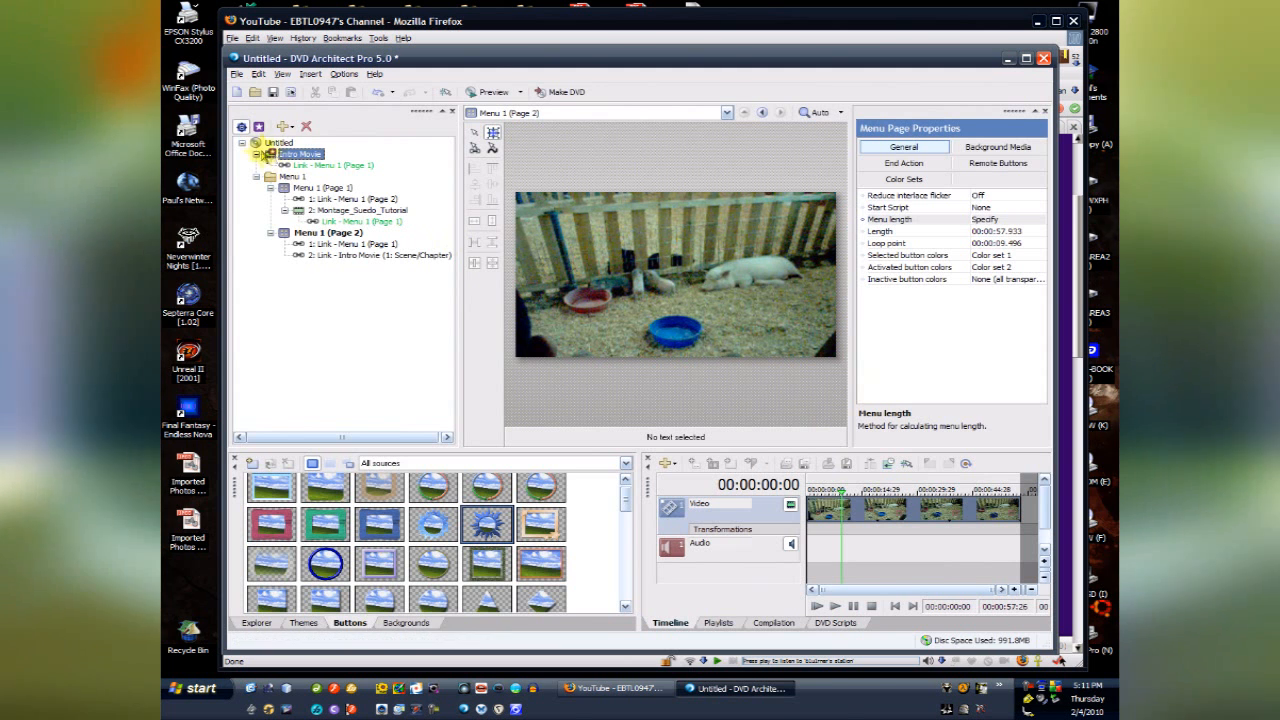
pyautogui.click(290, 189)
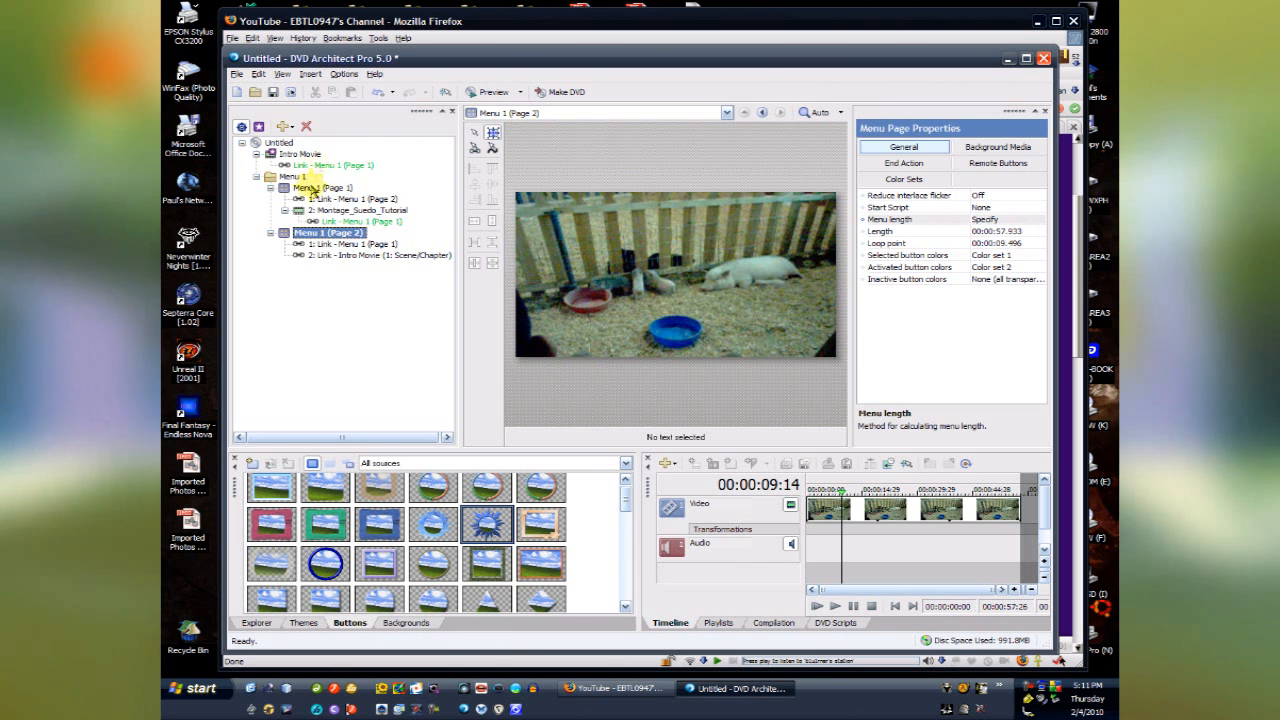
pyautogui.click(312, 188)
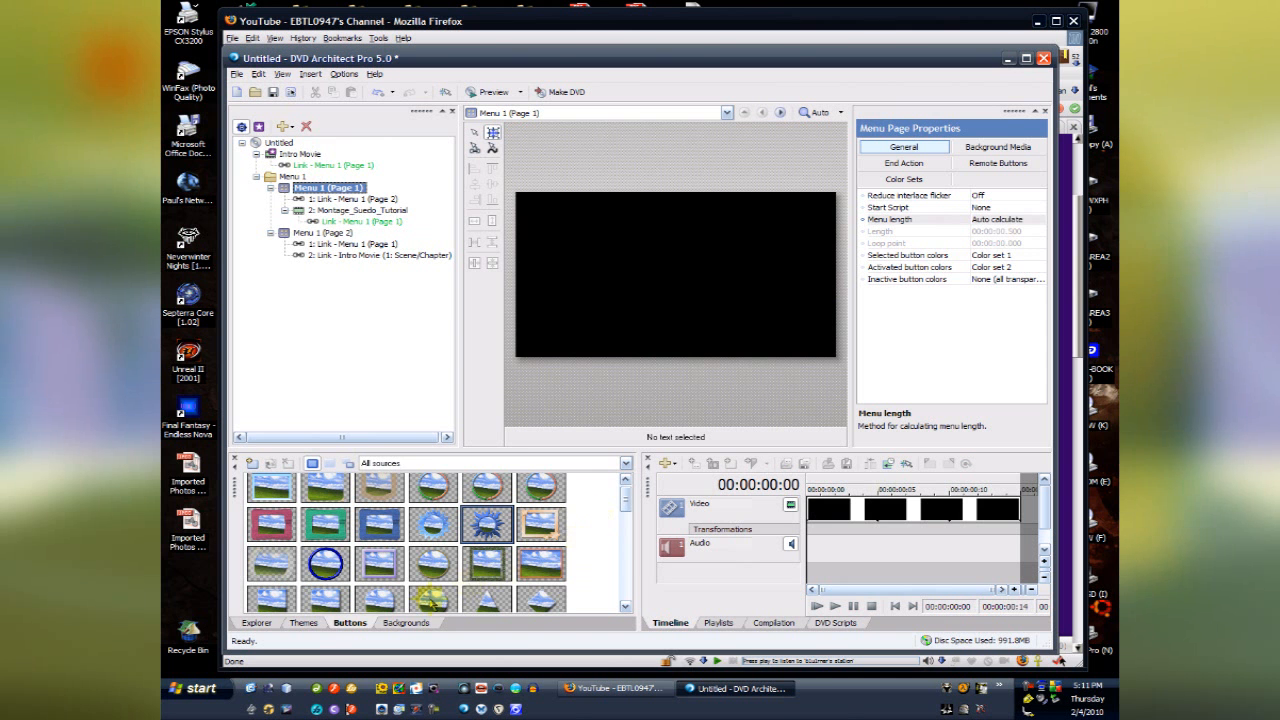
pyautogui.click(410, 622)
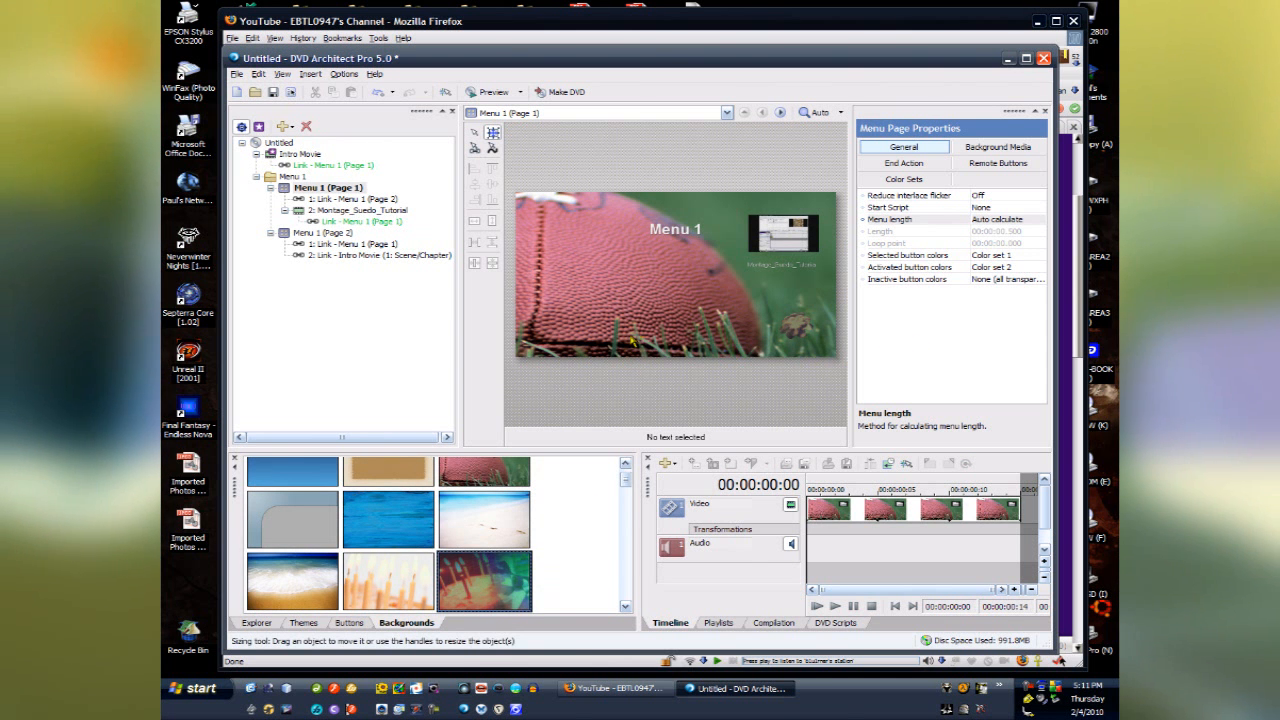
pyautogui.doubleClick(796, 312)
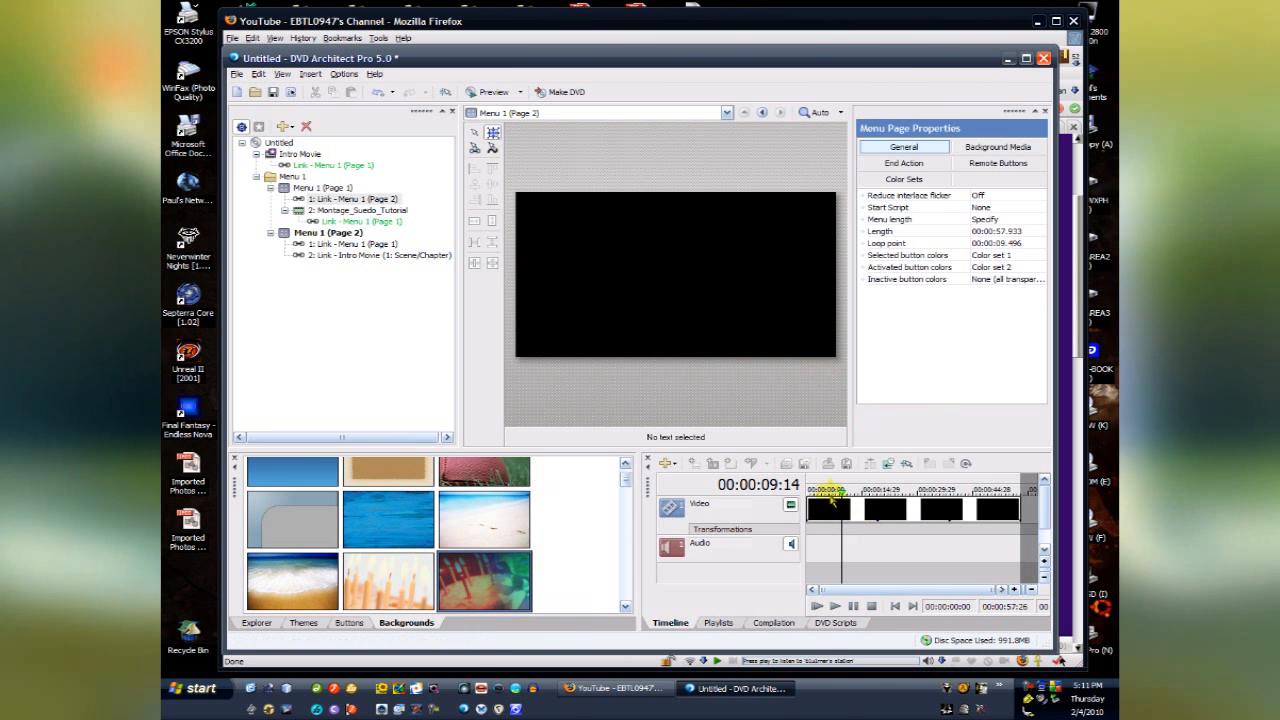
pyautogui.click(324, 233)
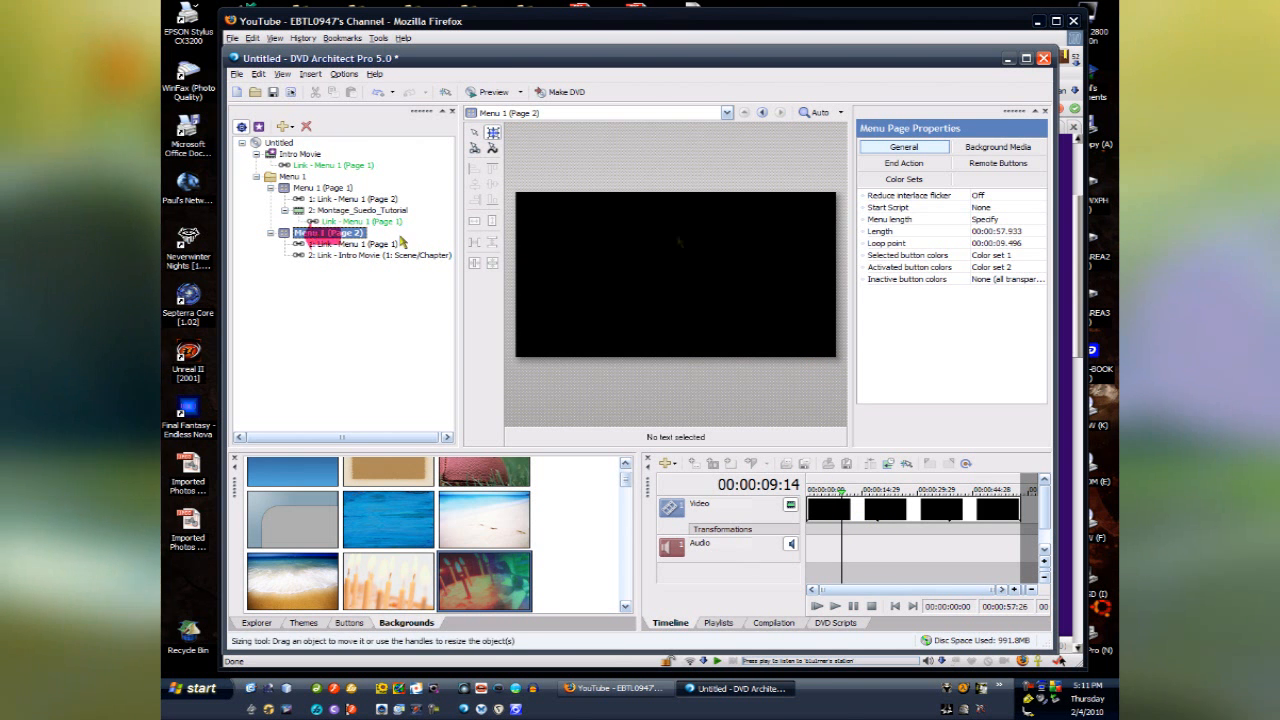
pyautogui.click(353, 245)
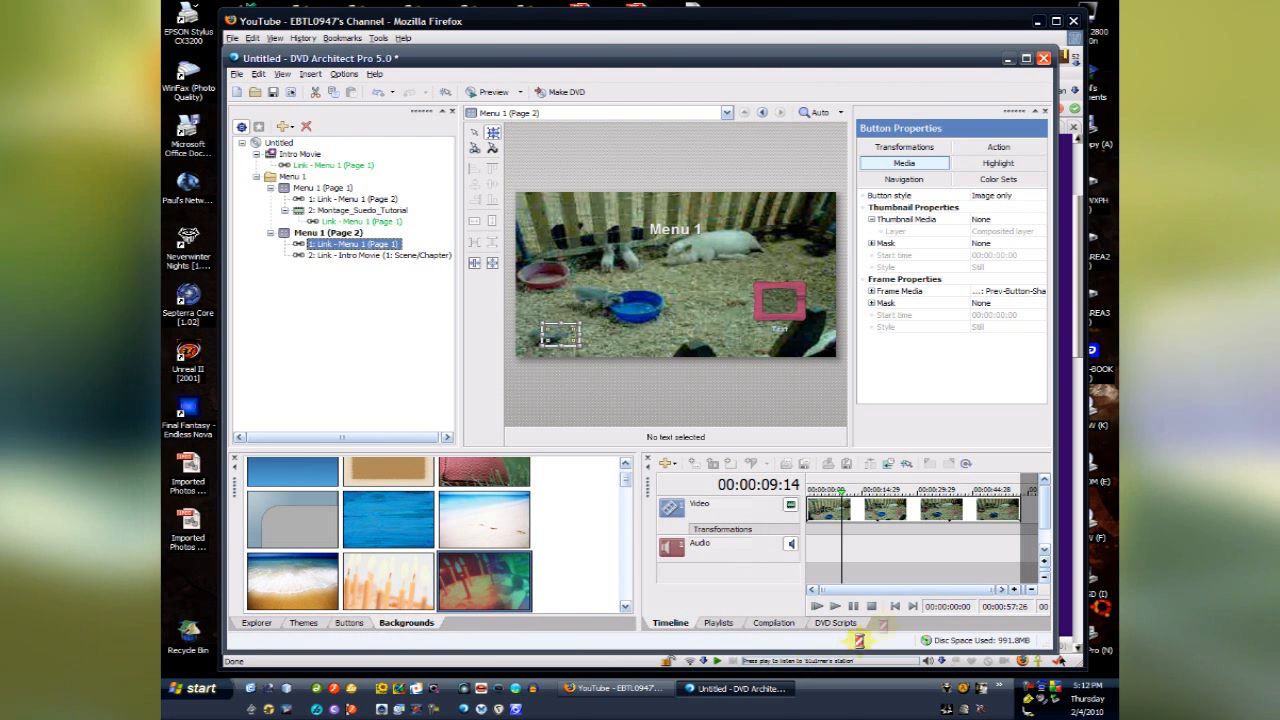
# Move the loop point of Menu 1 (Page 2) on the timeline to 00:00:06.052
pyautogui.click(912, 607)
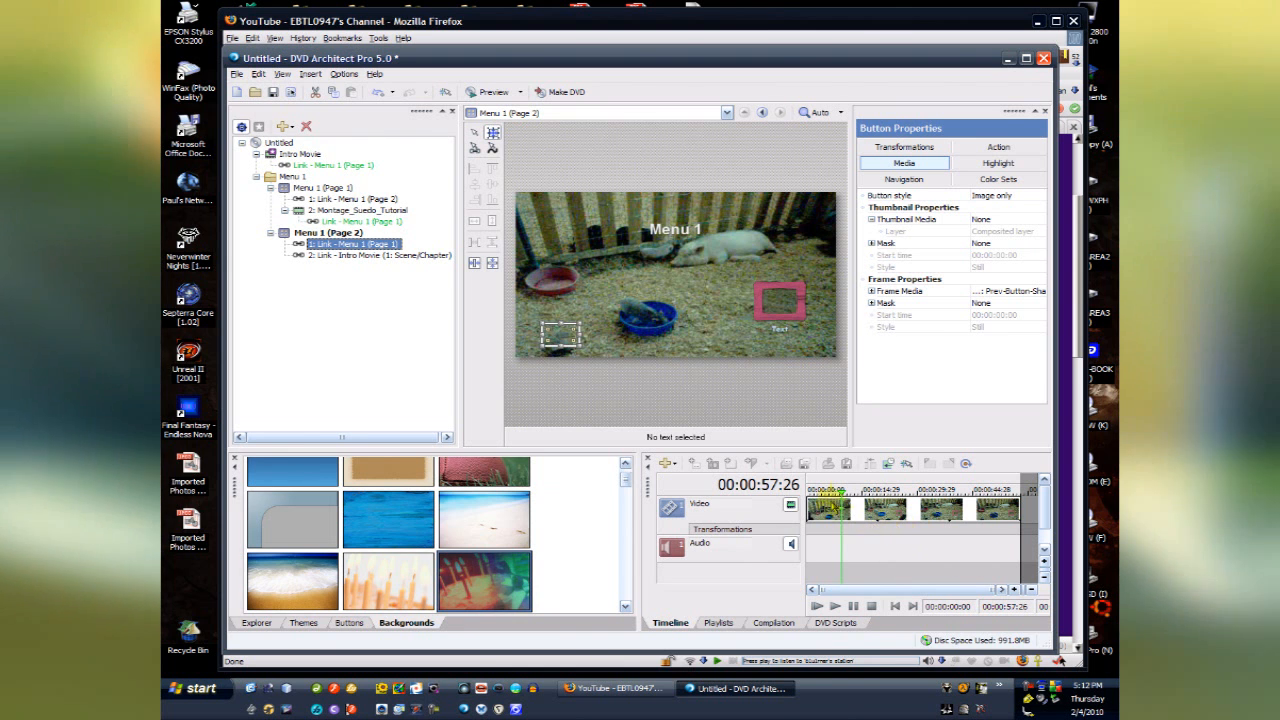
pyautogui.click(828, 503)
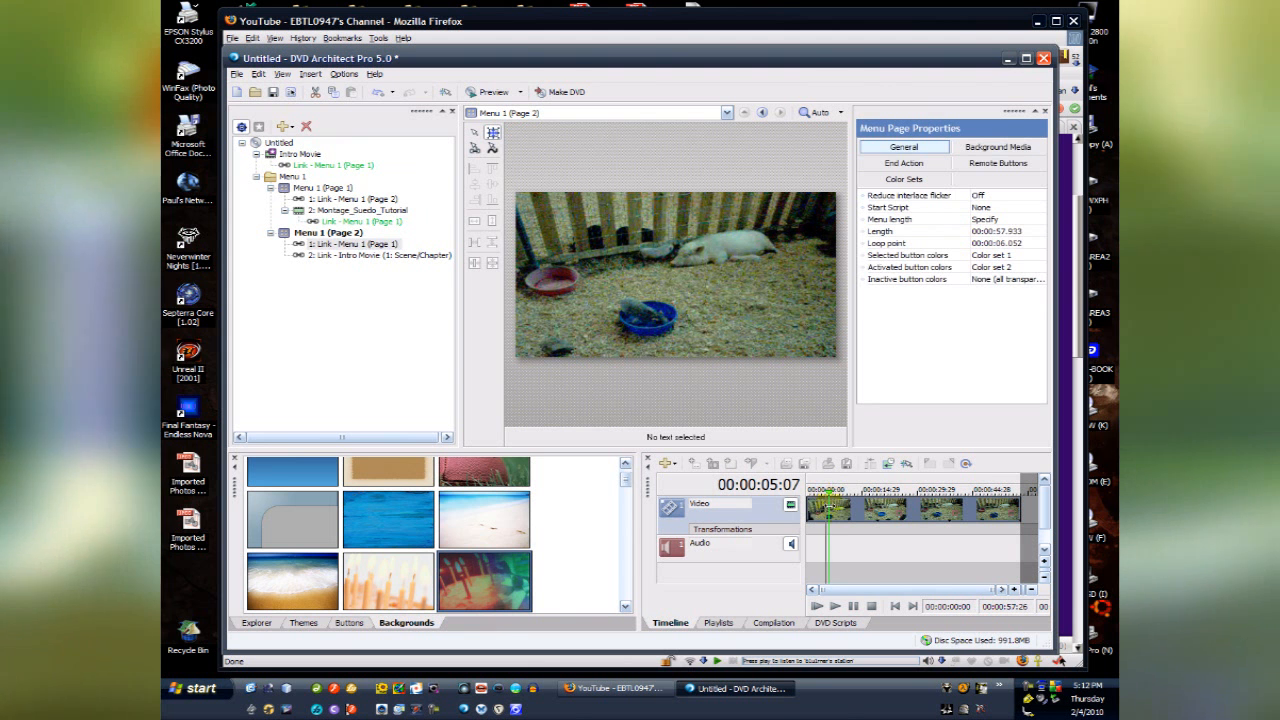
pyautogui.click(830, 506)
pyautogui.click(826, 505)
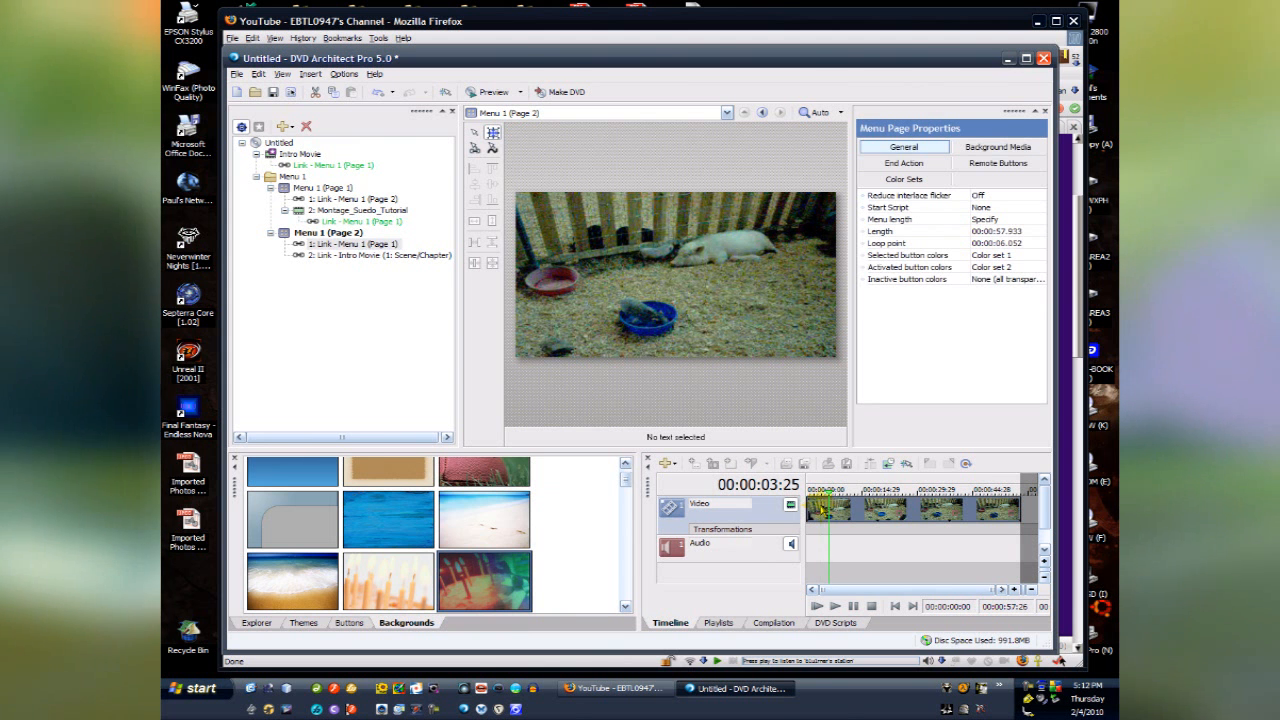
pyautogui.click(829, 505)
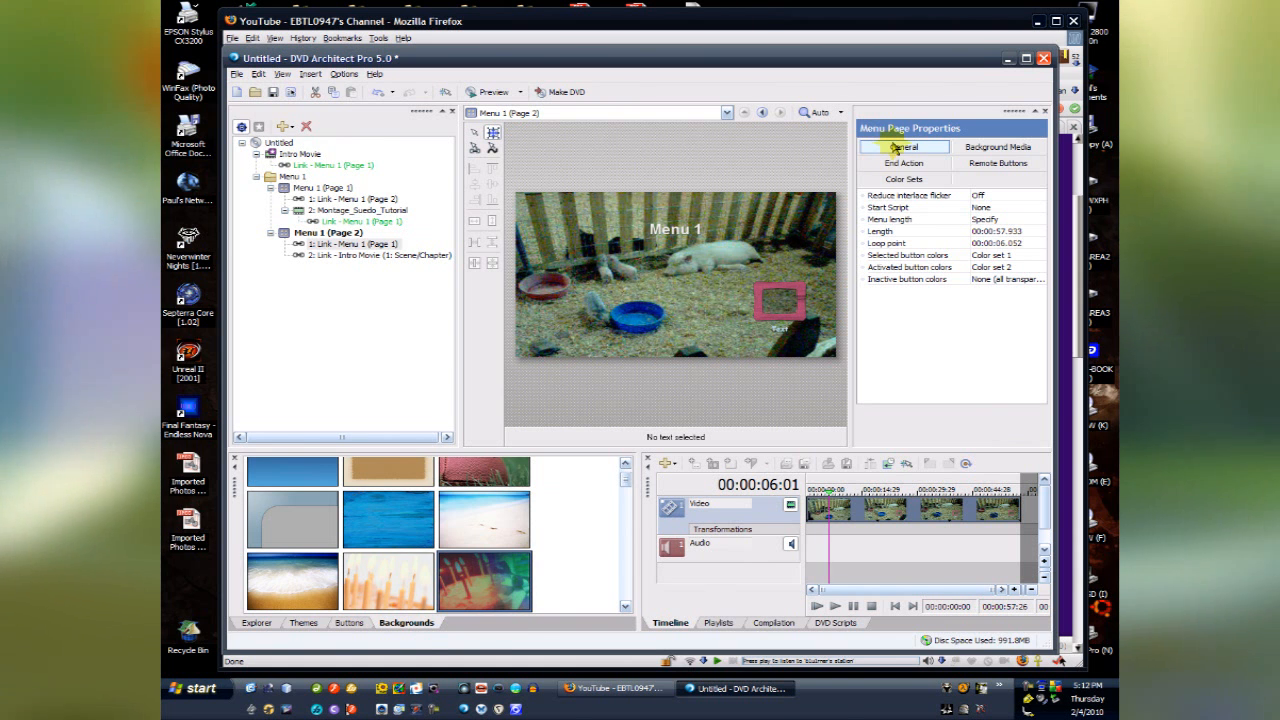
# Set the menu length method of Menu 1 (Page 2) to Auto calculate in its general page properties
pyautogui.click(368, 244)
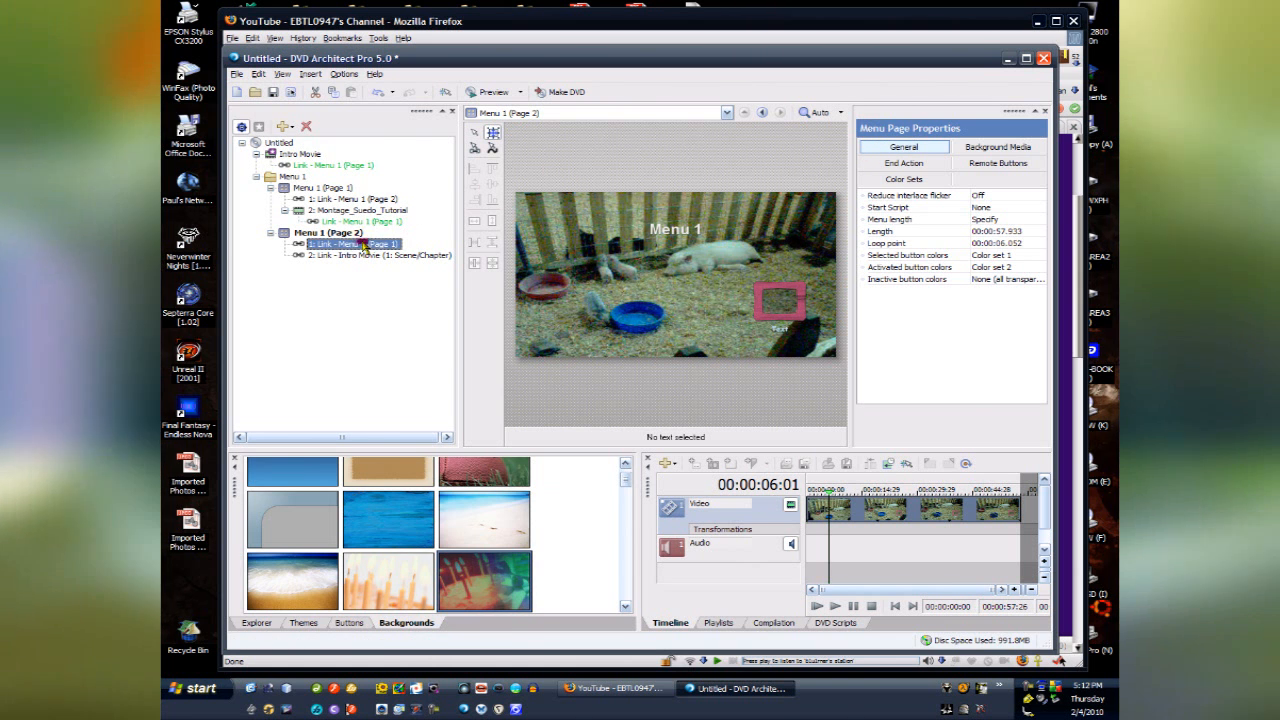
pyautogui.click(905, 148)
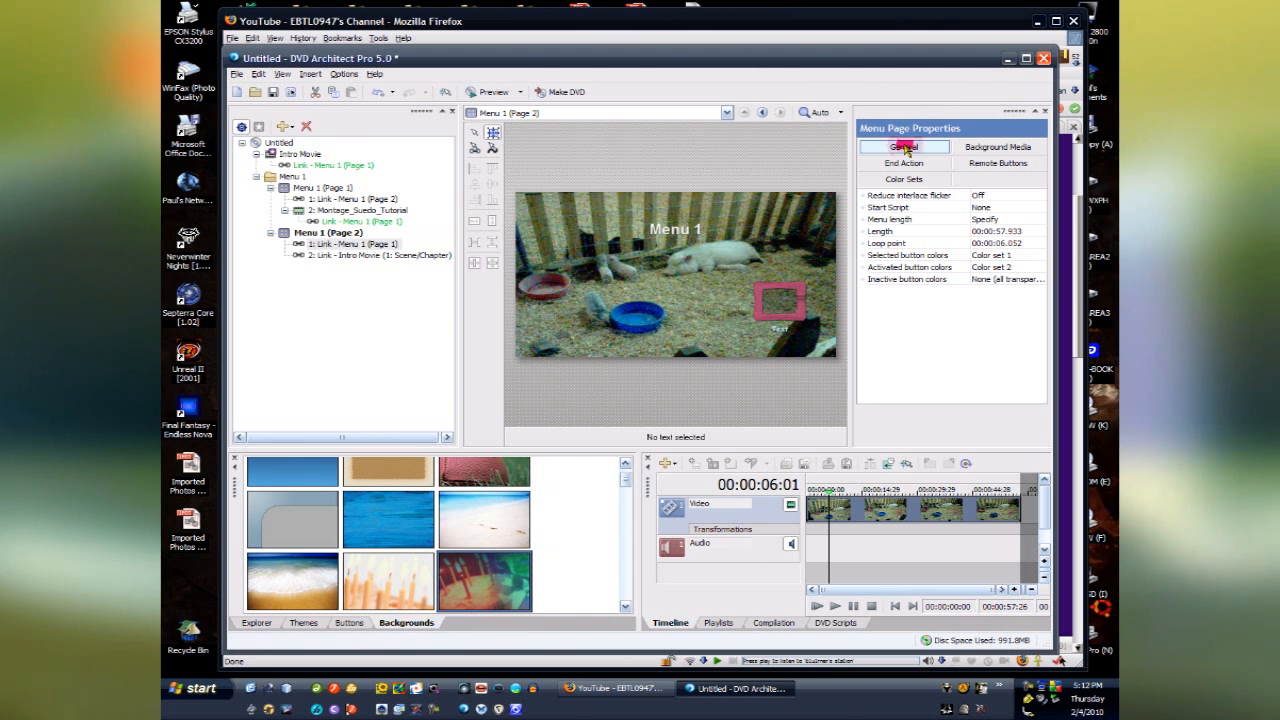
pyautogui.click(887, 220)
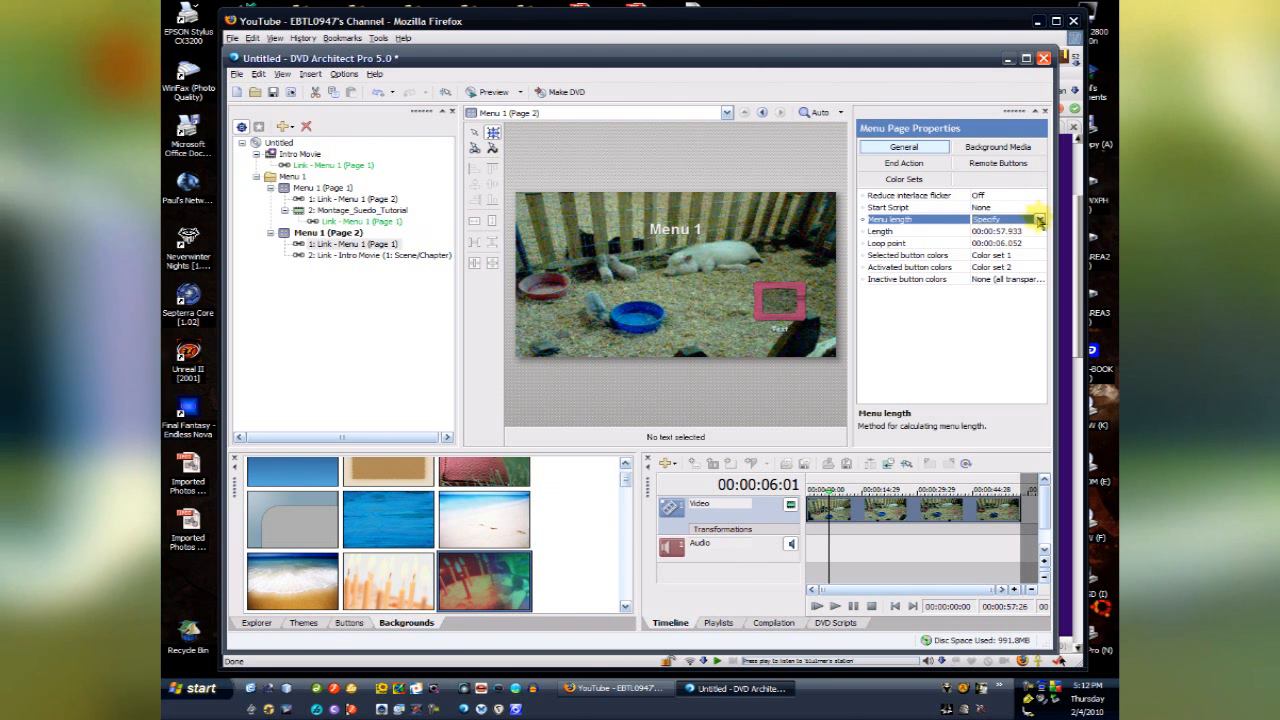
pyautogui.click(1039, 221)
pyautogui.click(1020, 231)
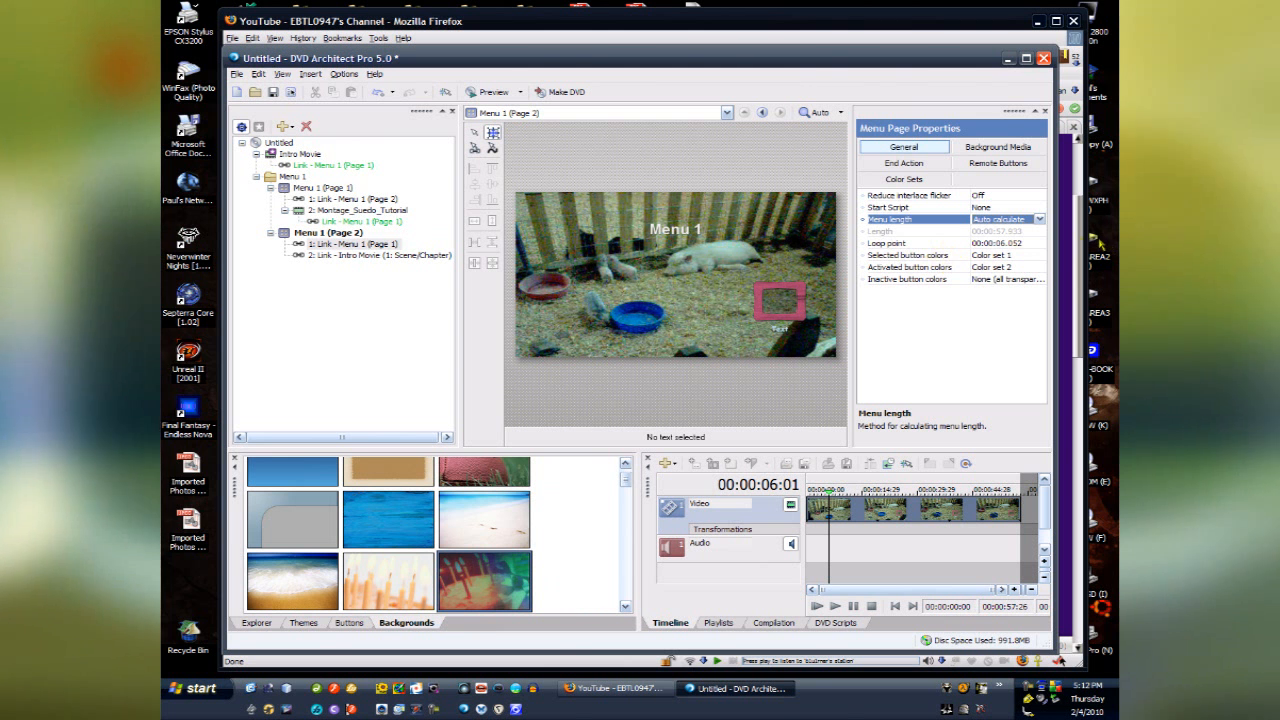
# Set the menu length method of Menu 1 (Page 2) to Specify and its length to 20.00 seconds
pyautogui.click(1040, 219)
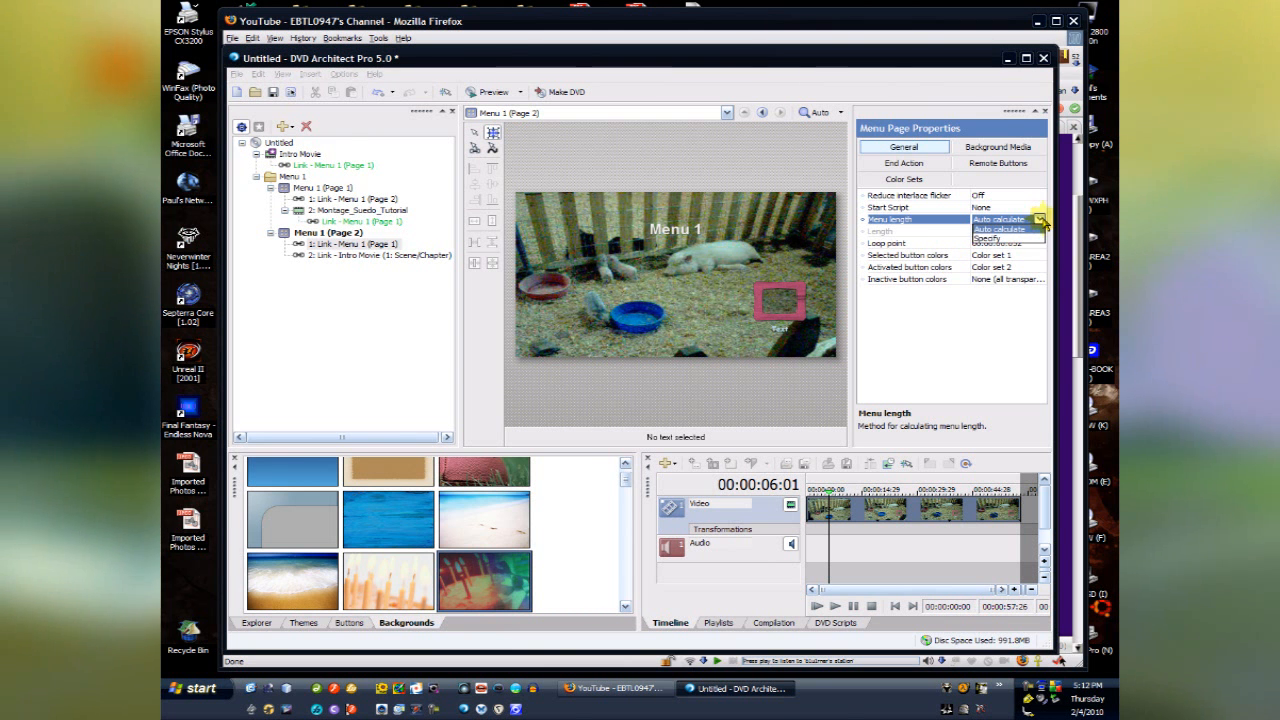
pyautogui.click(1000, 239)
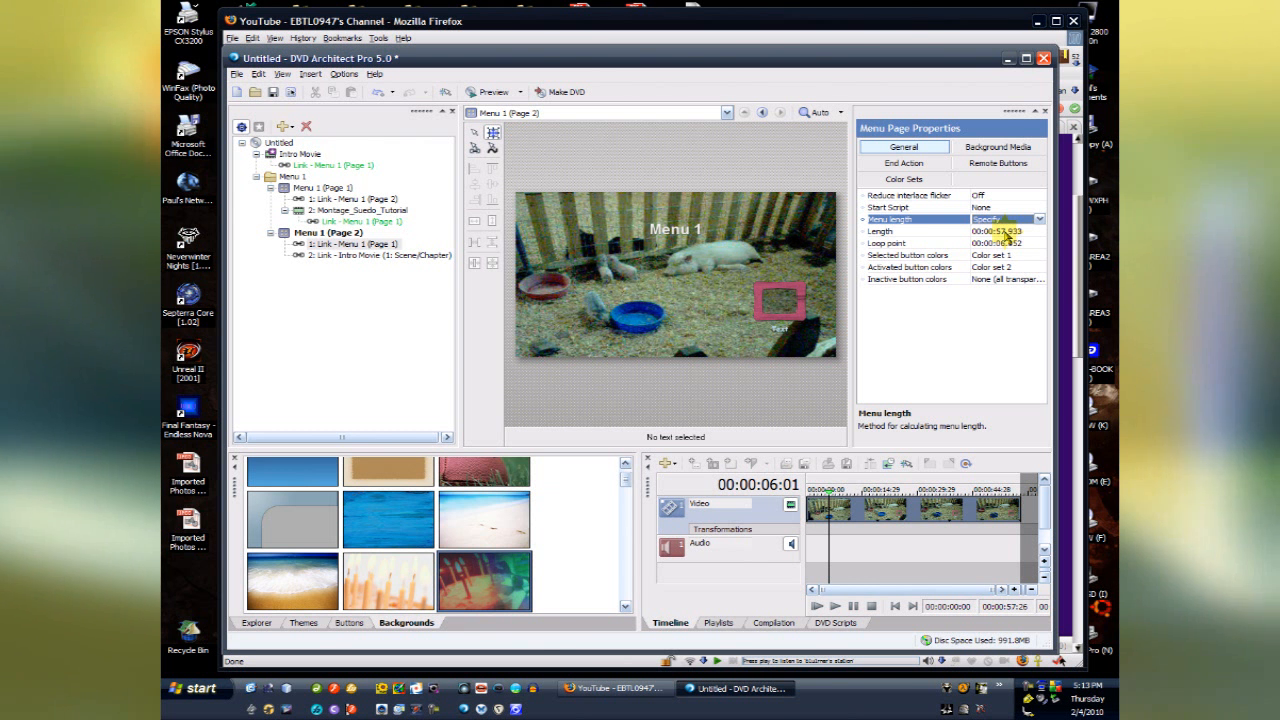
pyautogui.click(1003, 231)
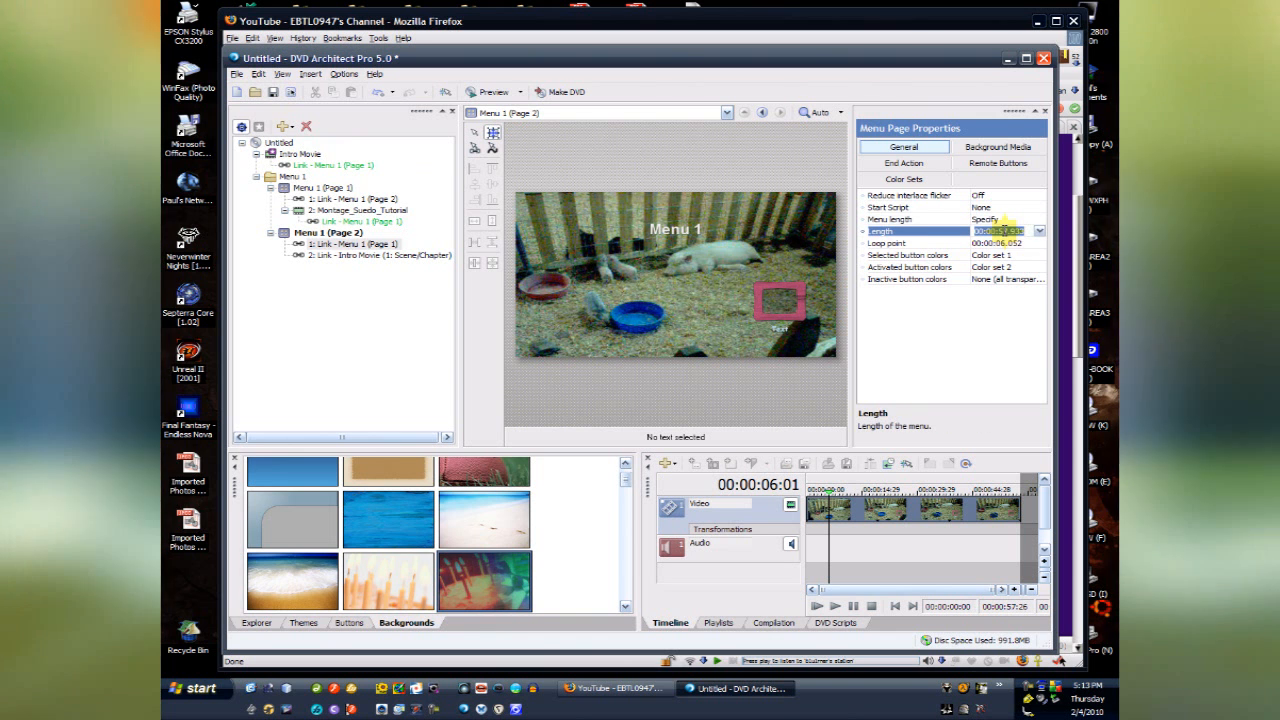
pyautogui.write('20.')
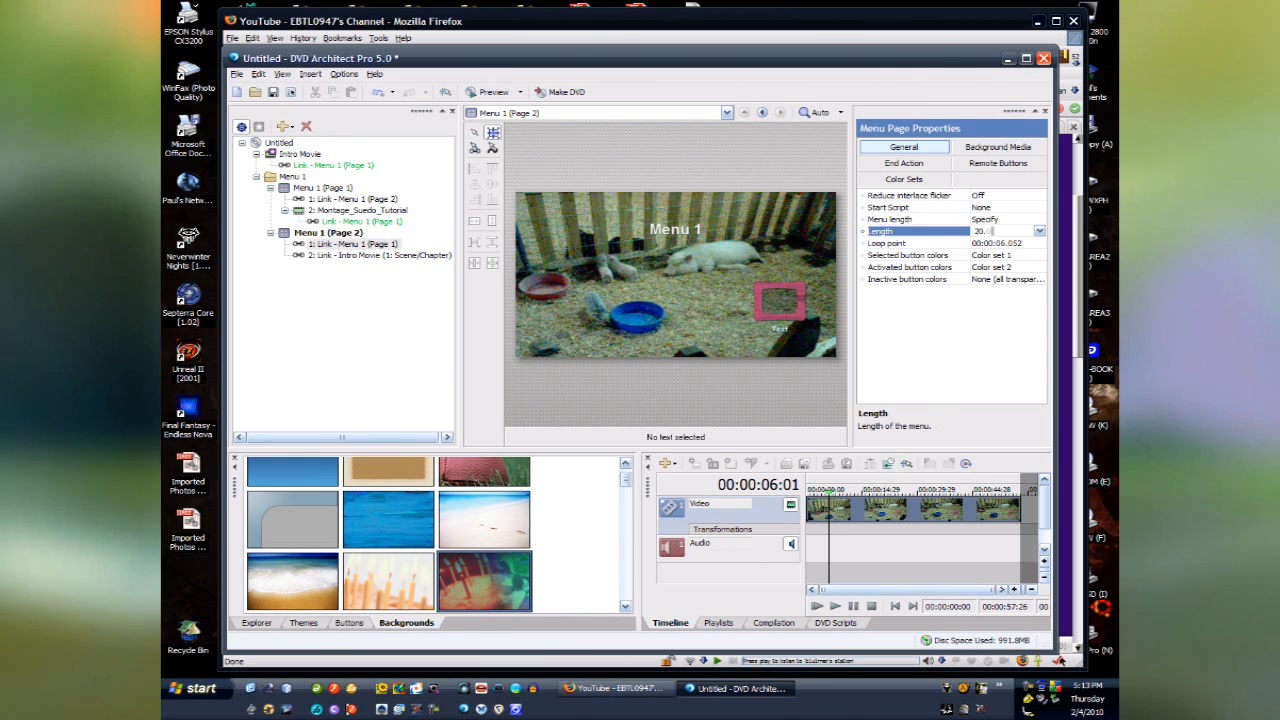
pyautogui.write('00')
pyautogui.press('Return')
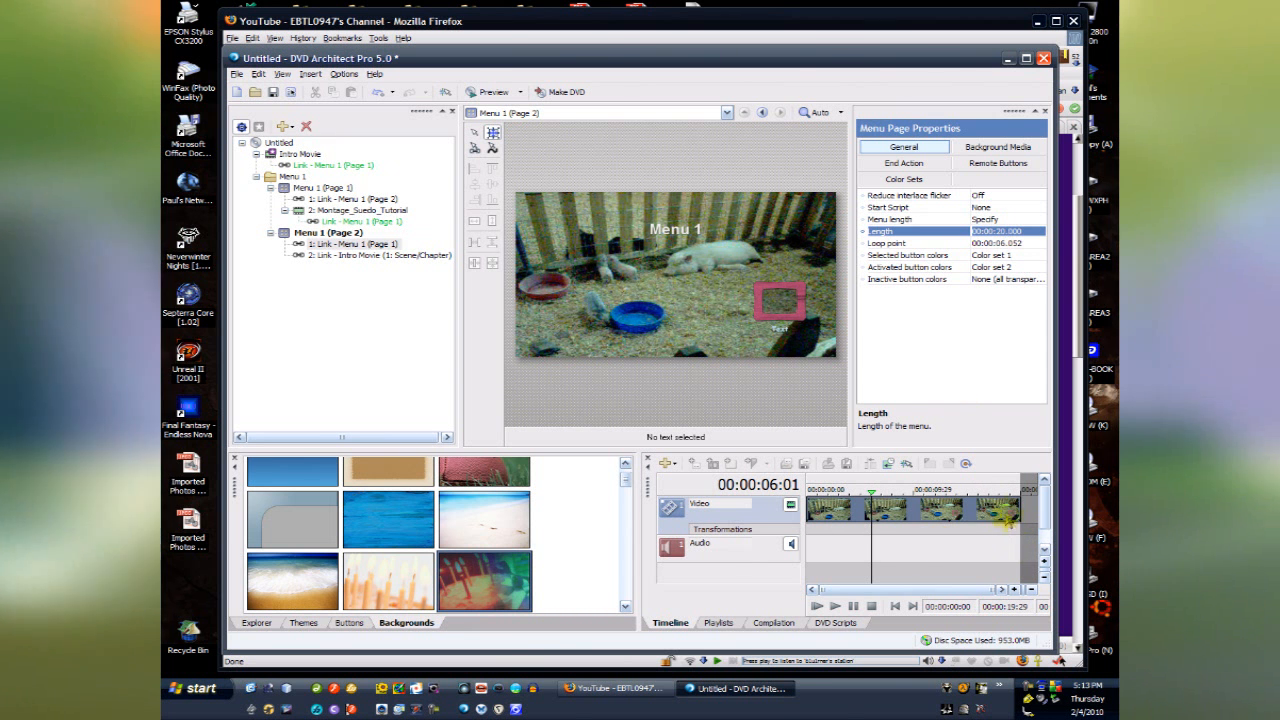
# Check the end and start of the shortened menu on the timeline, preview its looping, and close the preview
pyautogui.click(913, 607)
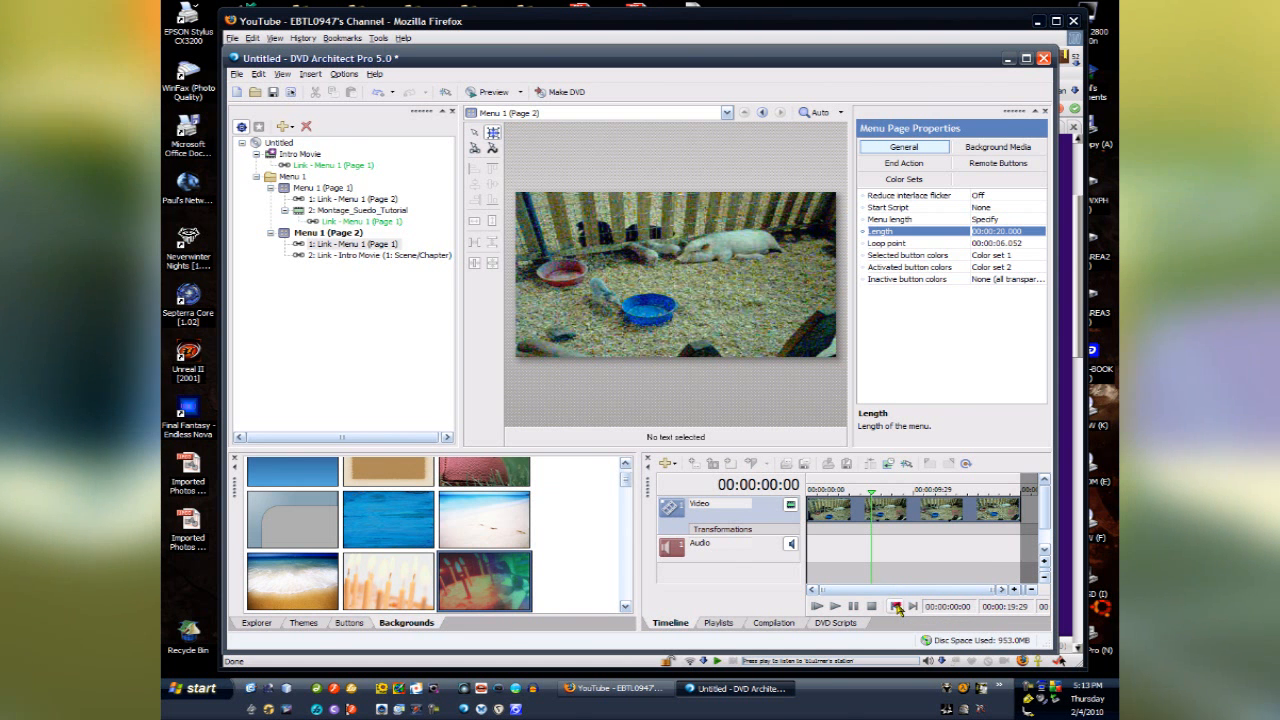
pyautogui.click(897, 607)
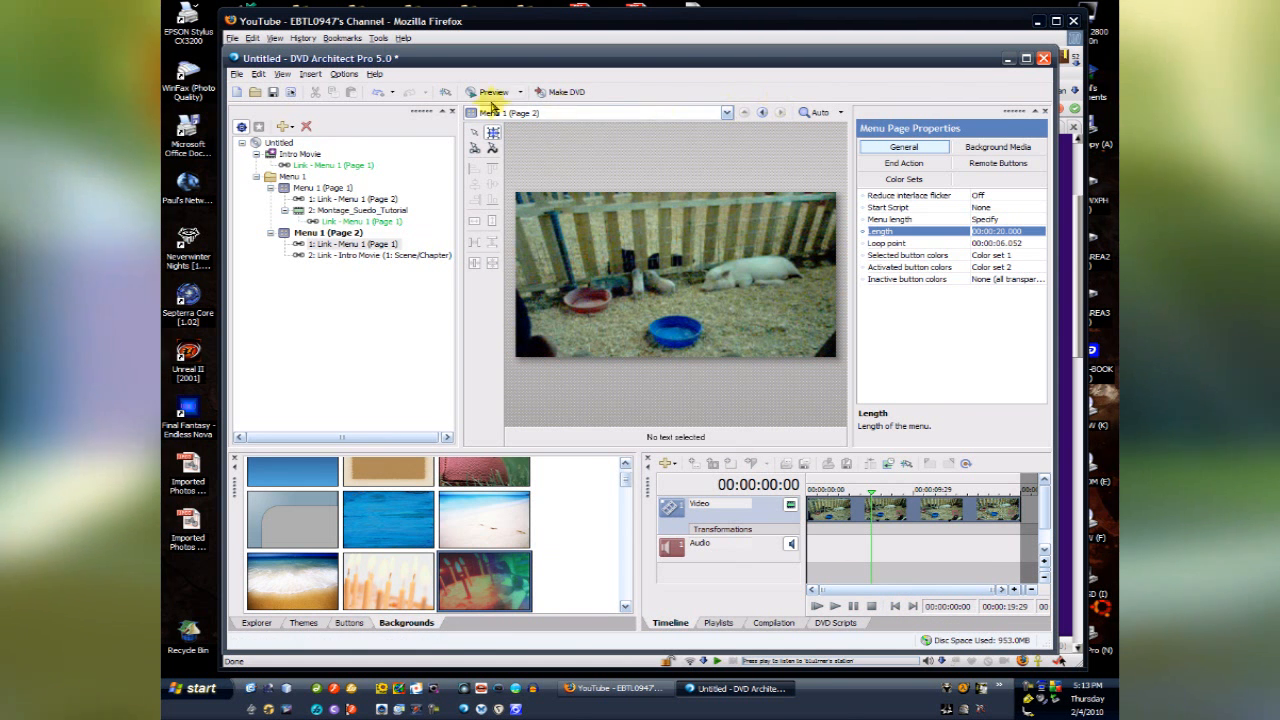
pyautogui.click(476, 93)
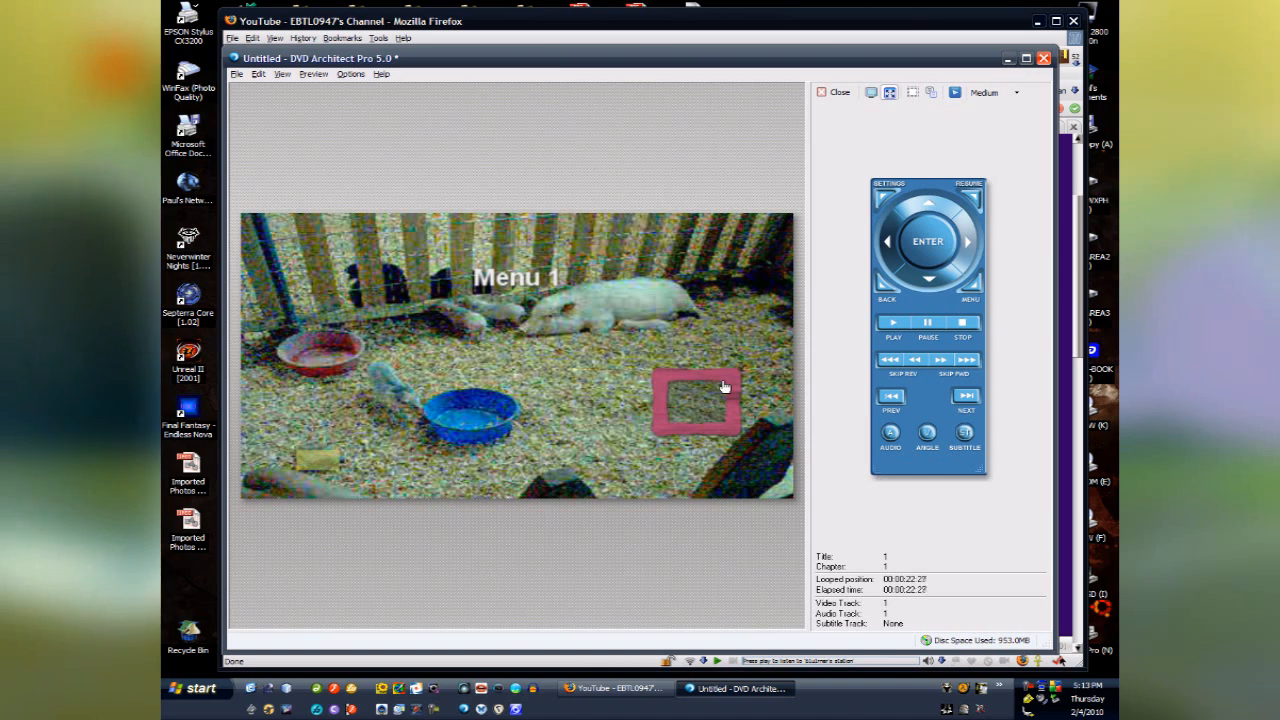
pyautogui.click(834, 93)
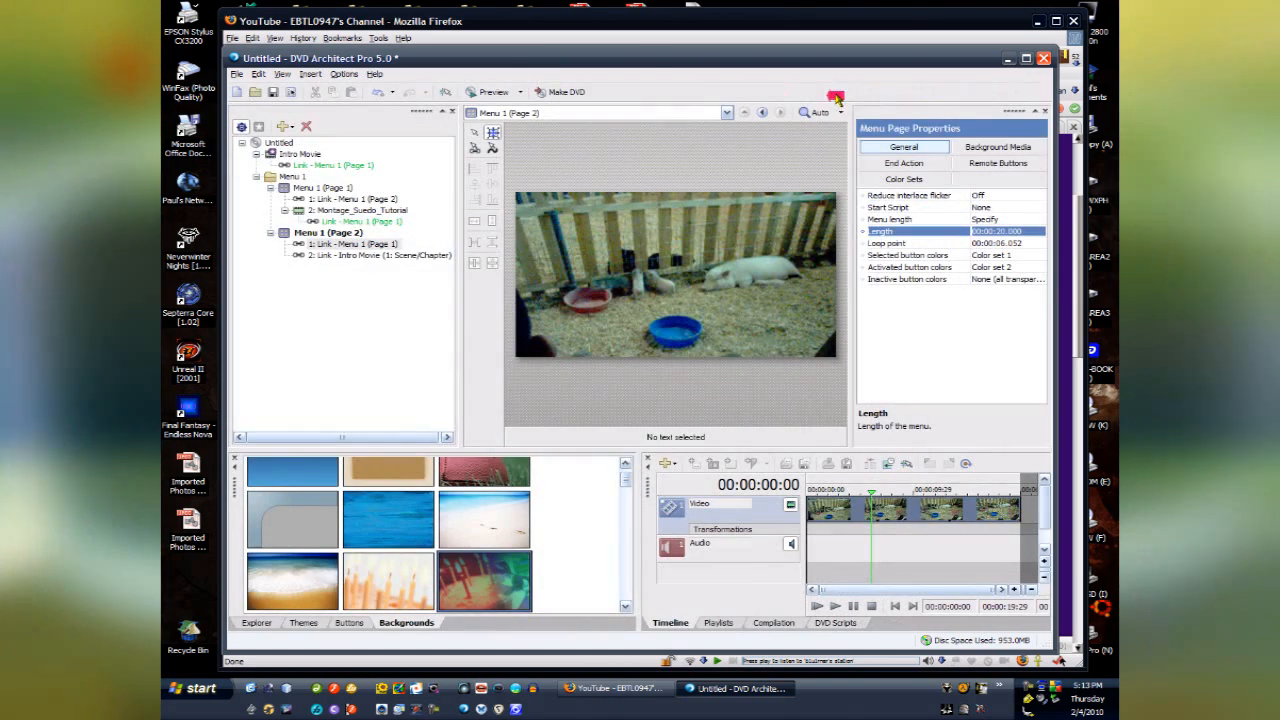
# Adjust the loop point of Menu 1 (Page 2) to 00:00:06.190 in its general page properties
pyautogui.click(1012, 245)
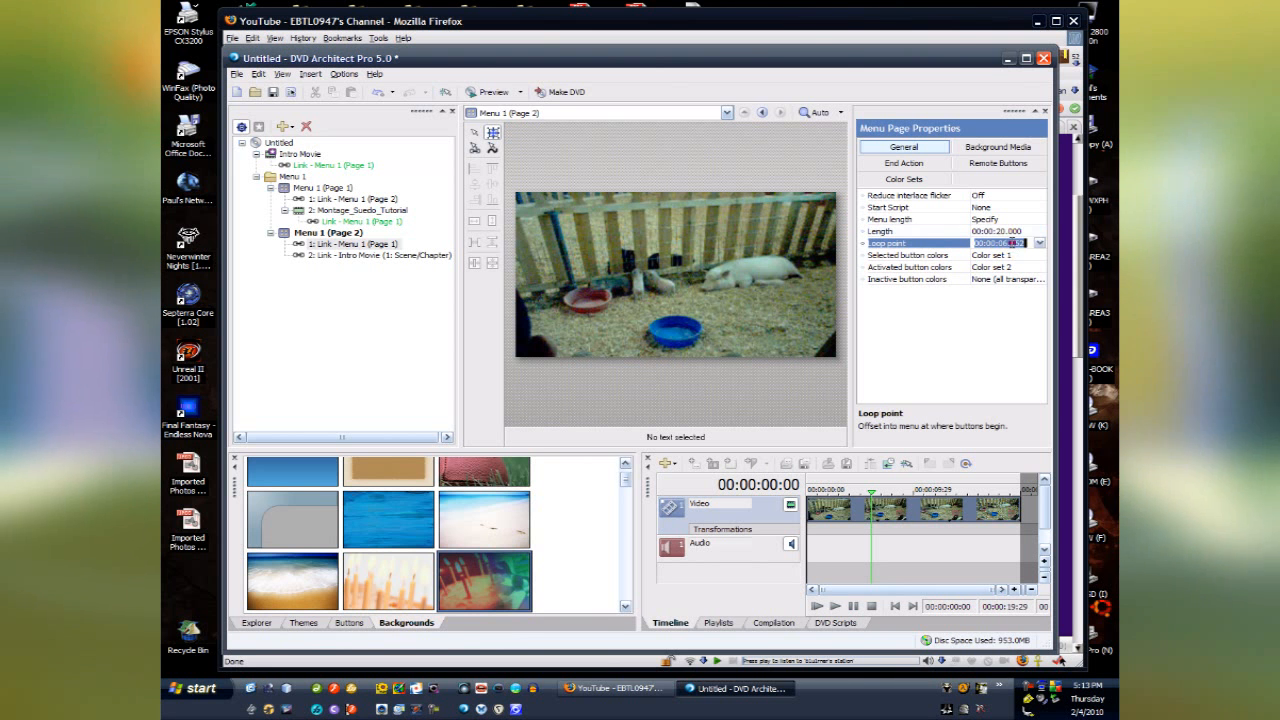
pyautogui.click(1039, 244)
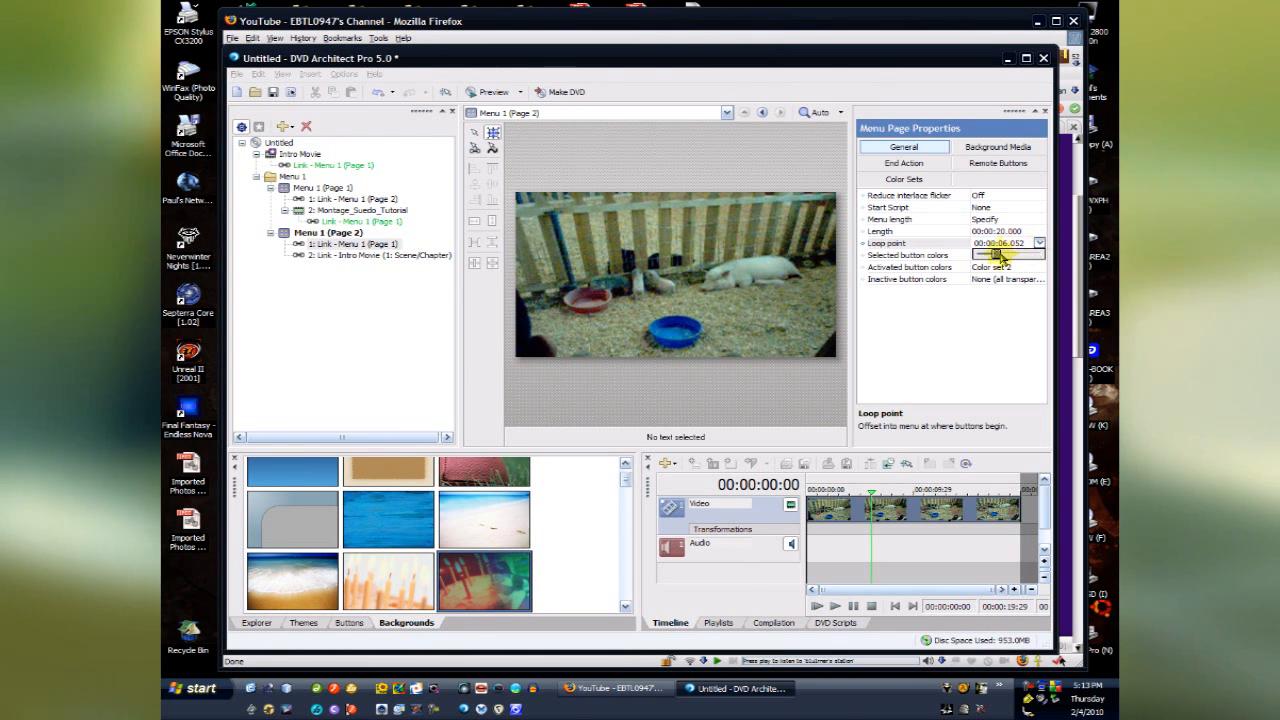
pyautogui.click(995, 254)
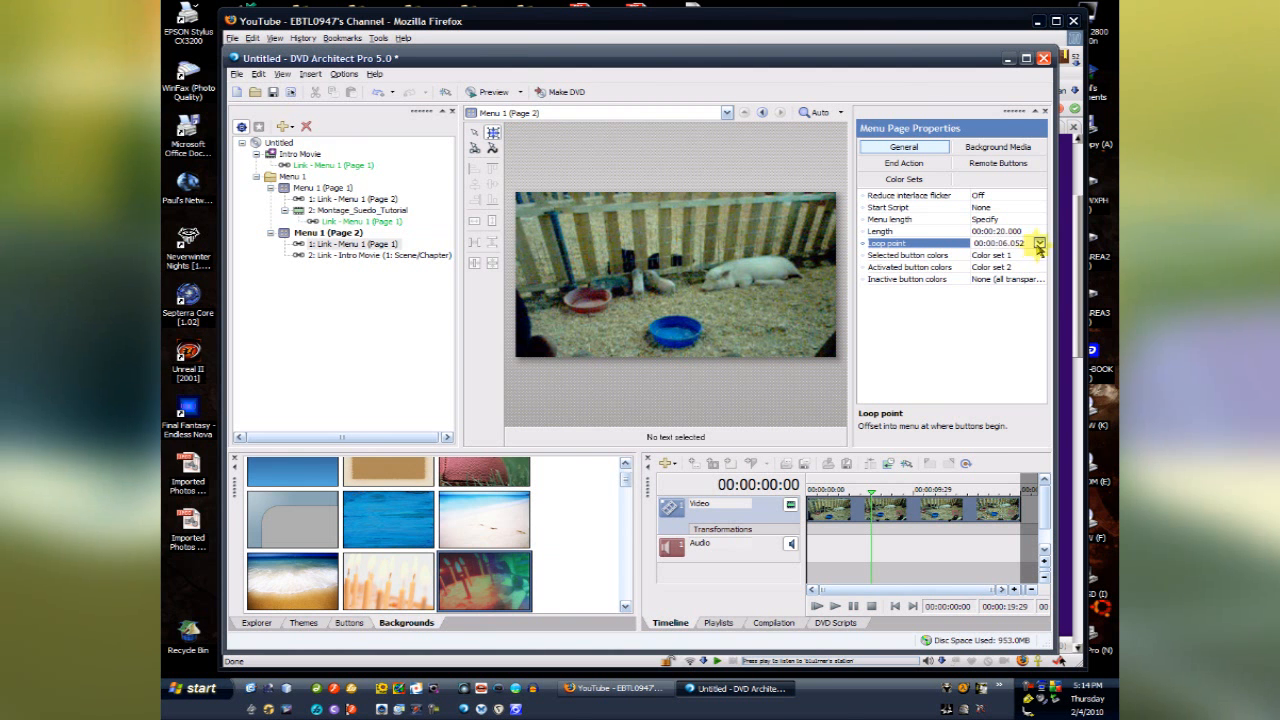
pyautogui.click(1039, 245)
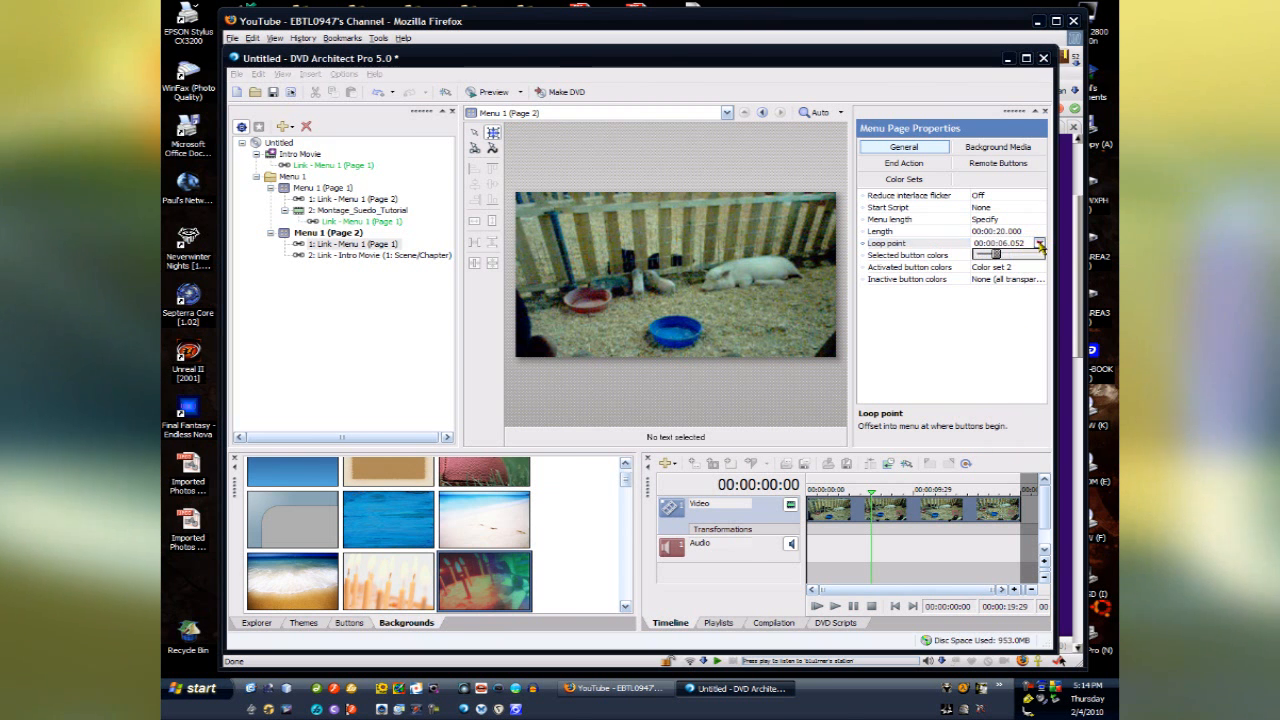
pyautogui.click(1039, 245)
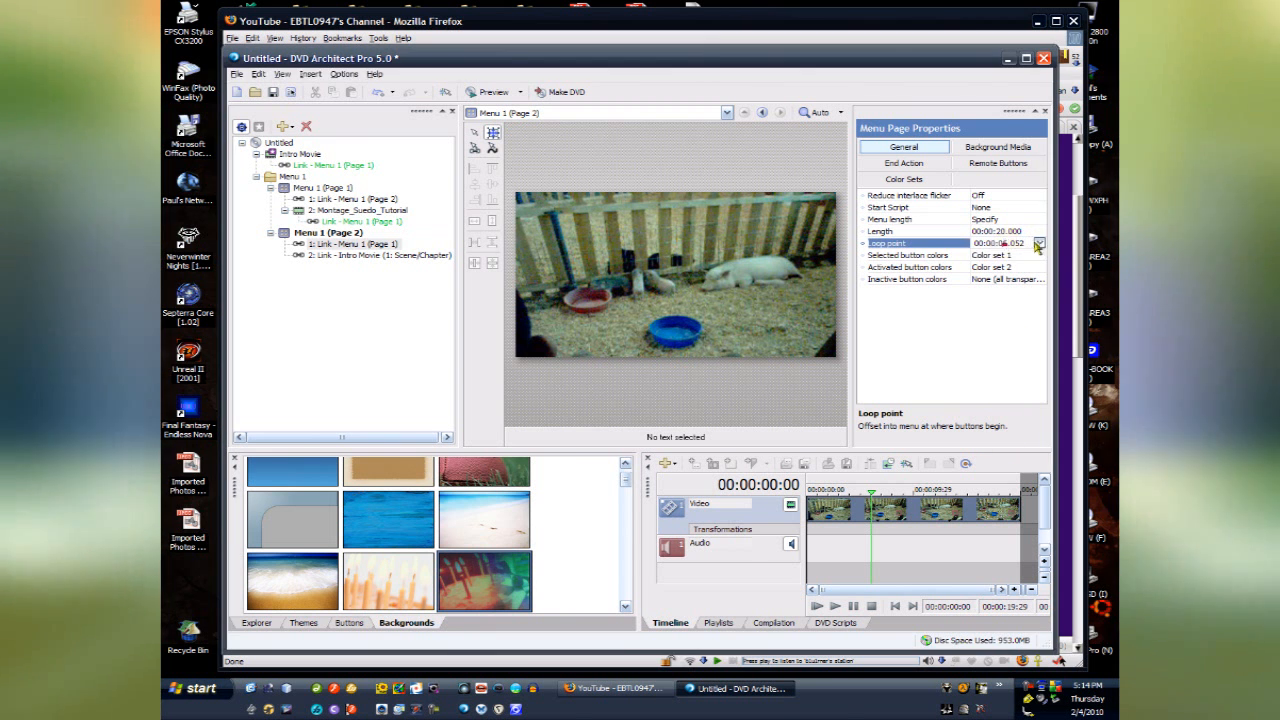
pyautogui.click(1039, 245)
pyautogui.moveTo(995, 256); pyautogui.dragTo(1041, 256)
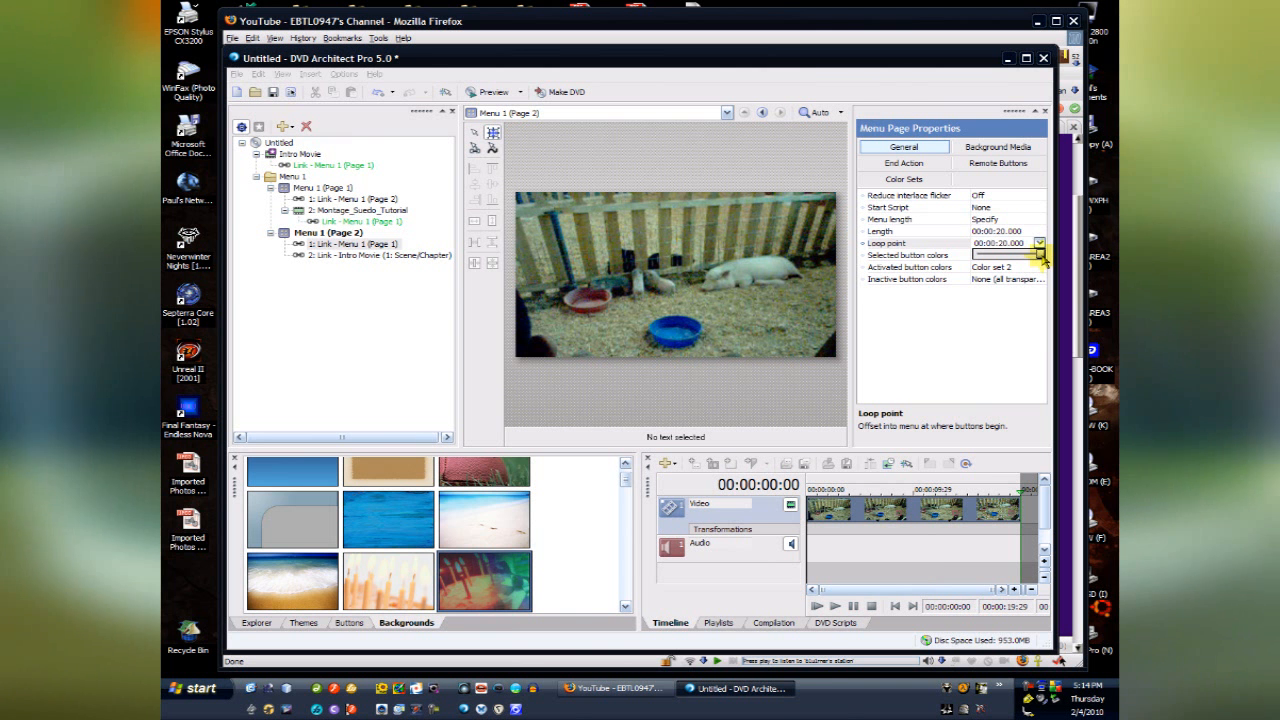
pyautogui.moveTo(1040, 256); pyautogui.dragTo(1006, 256)
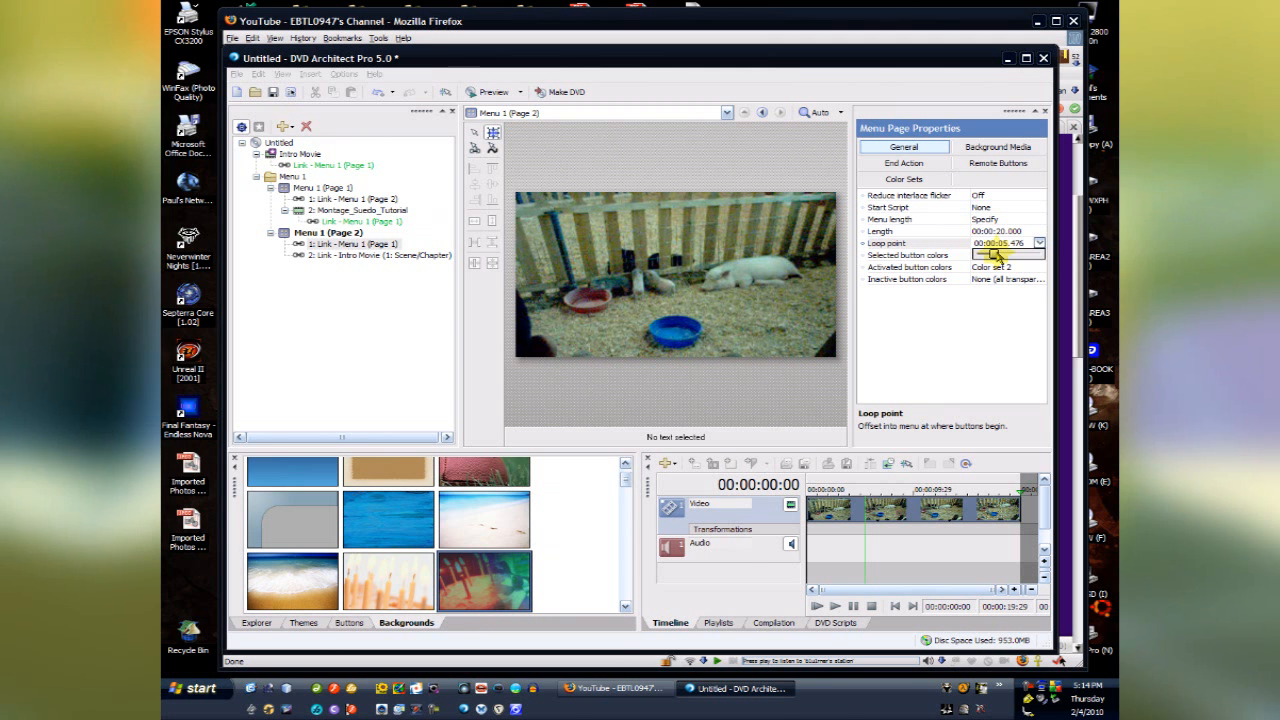
pyautogui.moveTo(995, 255); pyautogui.dragTo(998, 255)
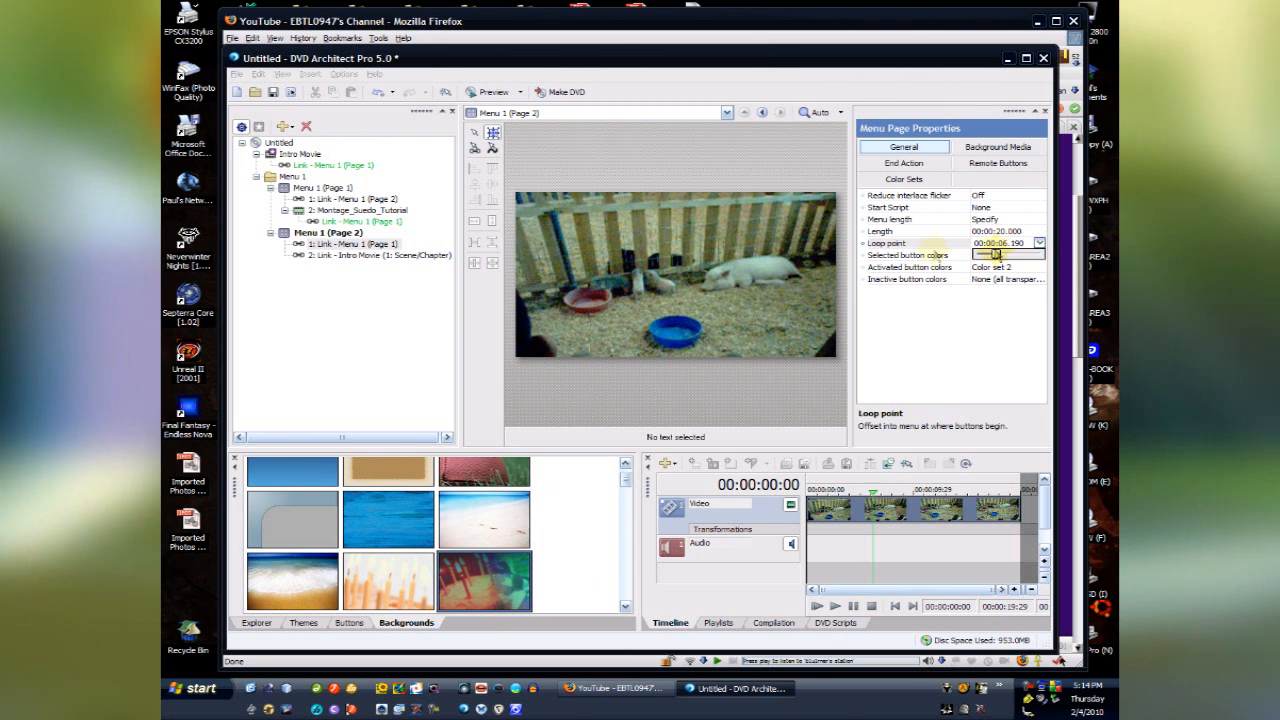
# Set the end action command of Menu 1 (Page 2) to Loop and check it against the page's general properties
pyautogui.click(903, 165)
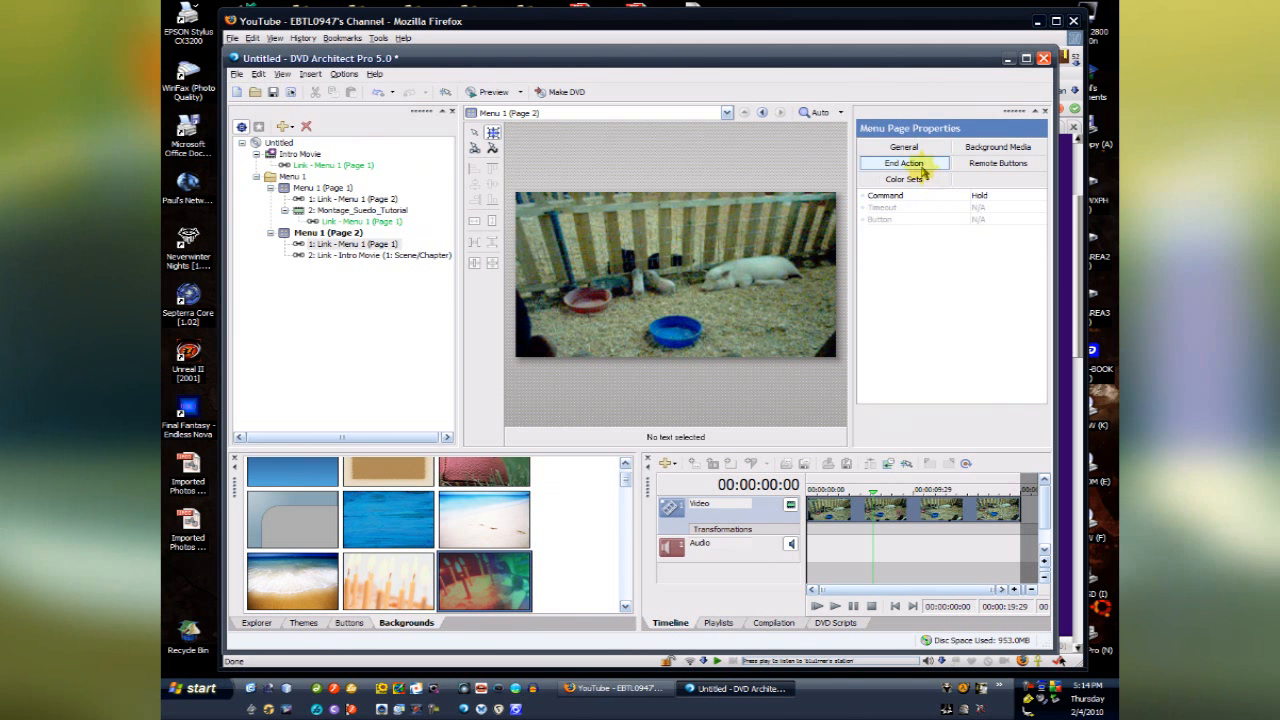
pyautogui.click(904, 148)
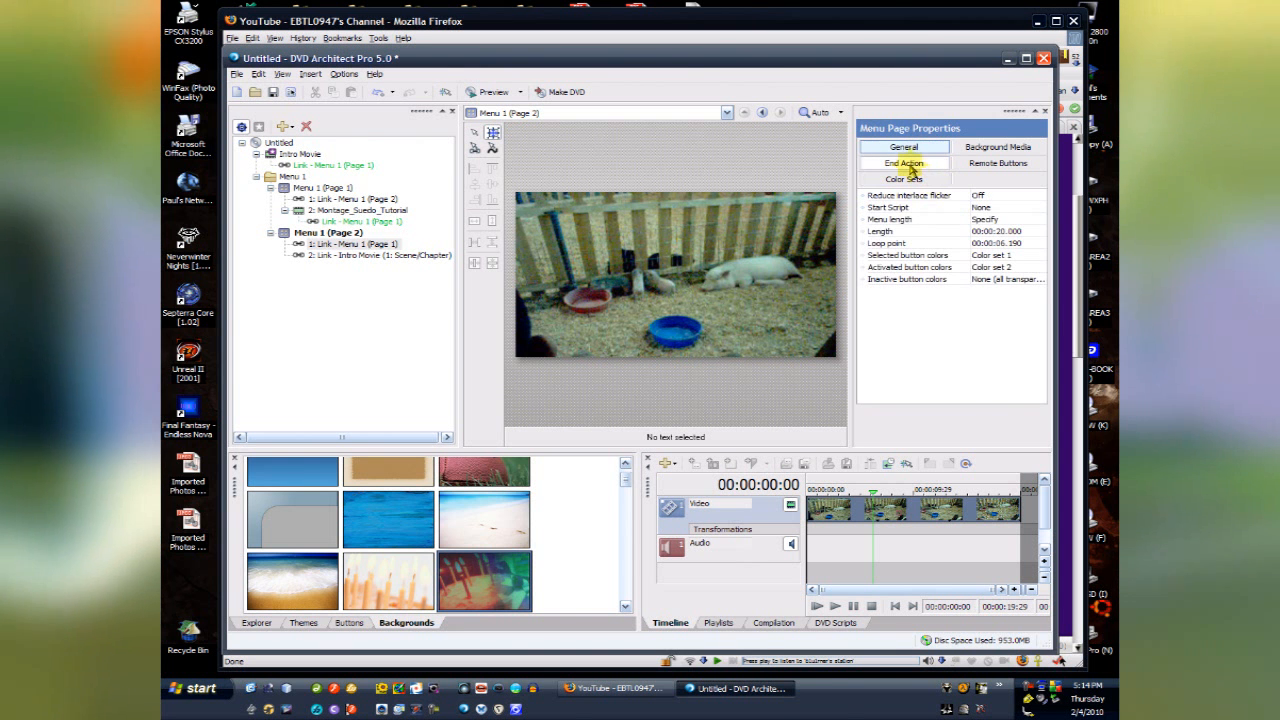
pyautogui.click(906, 165)
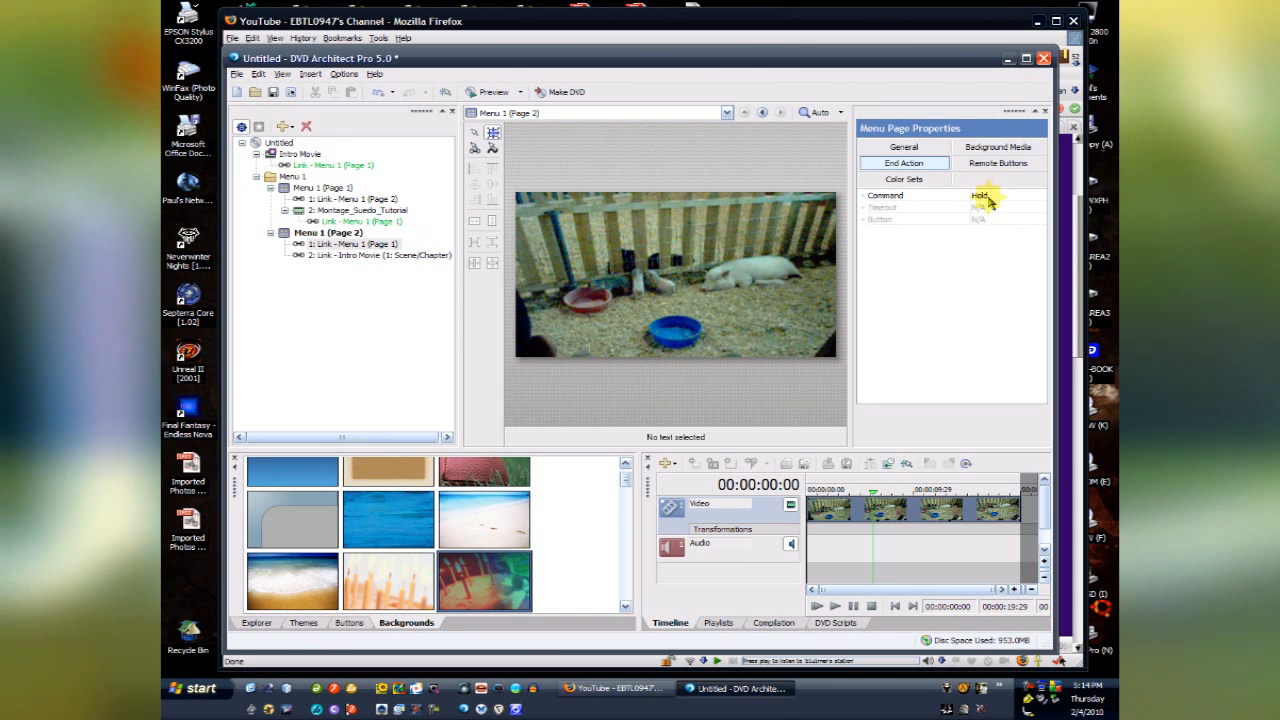
pyautogui.click(986, 196)
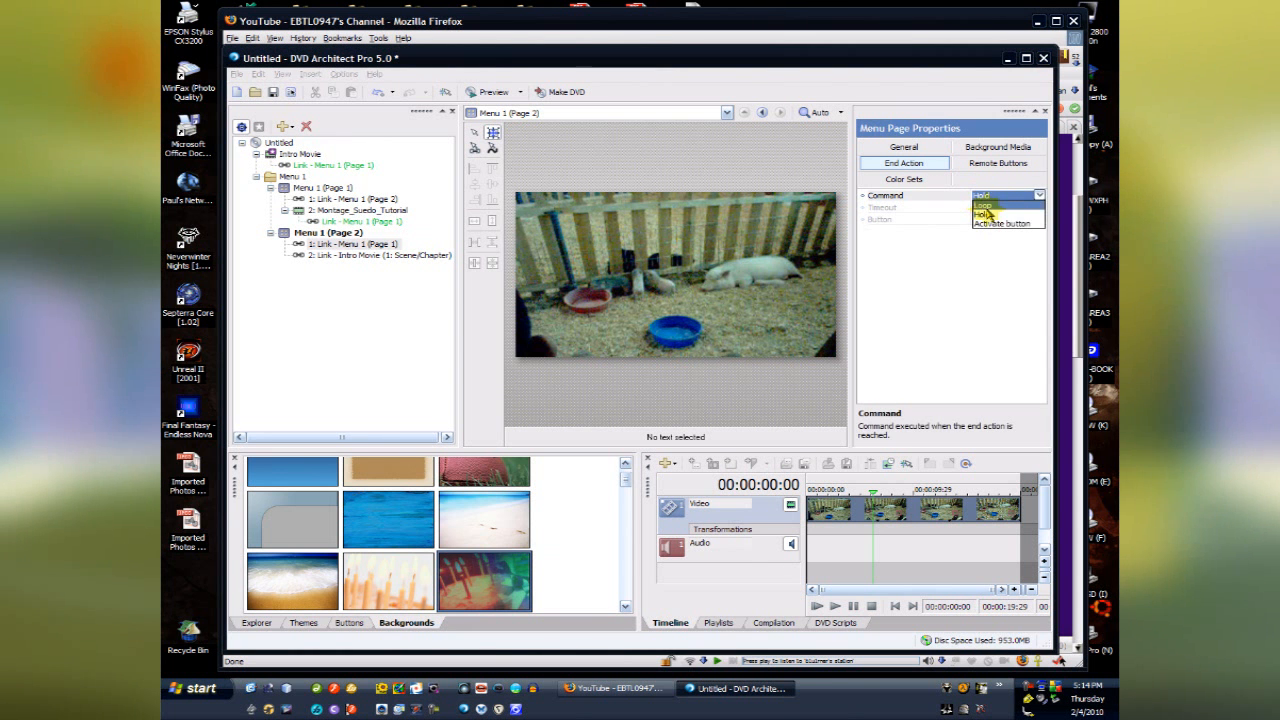
pyautogui.click(983, 205)
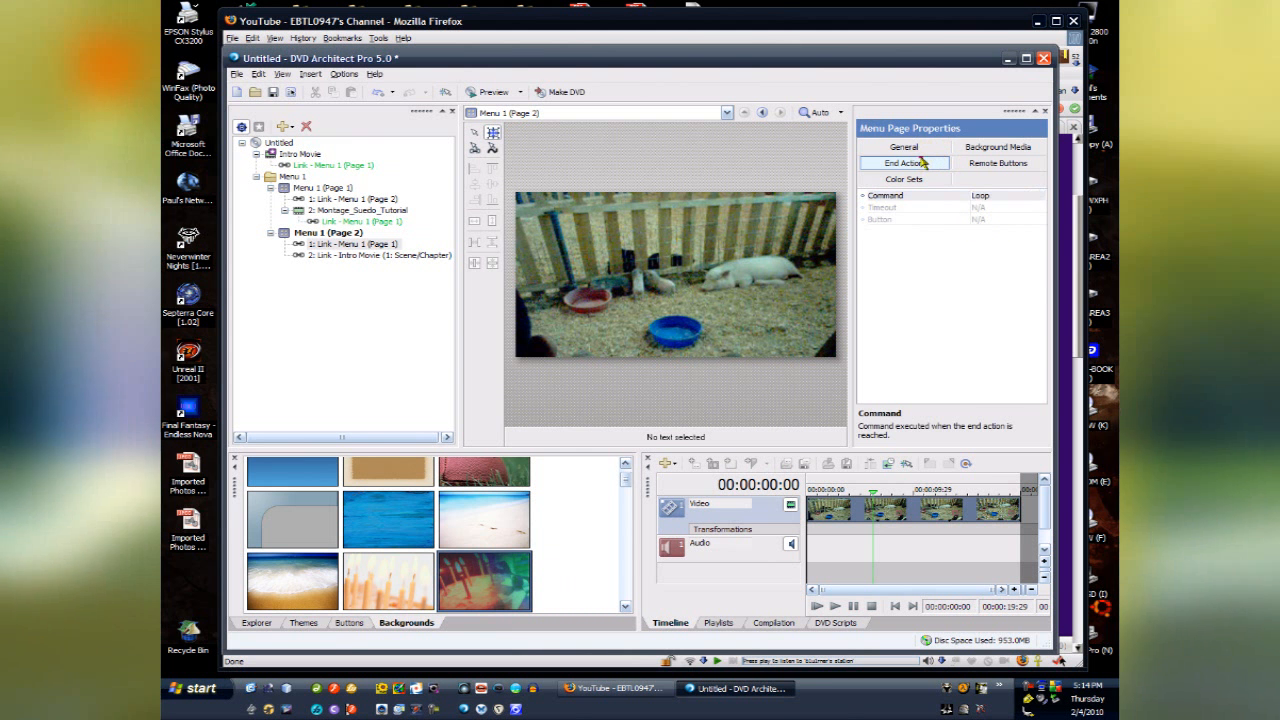
pyautogui.click(915, 148)
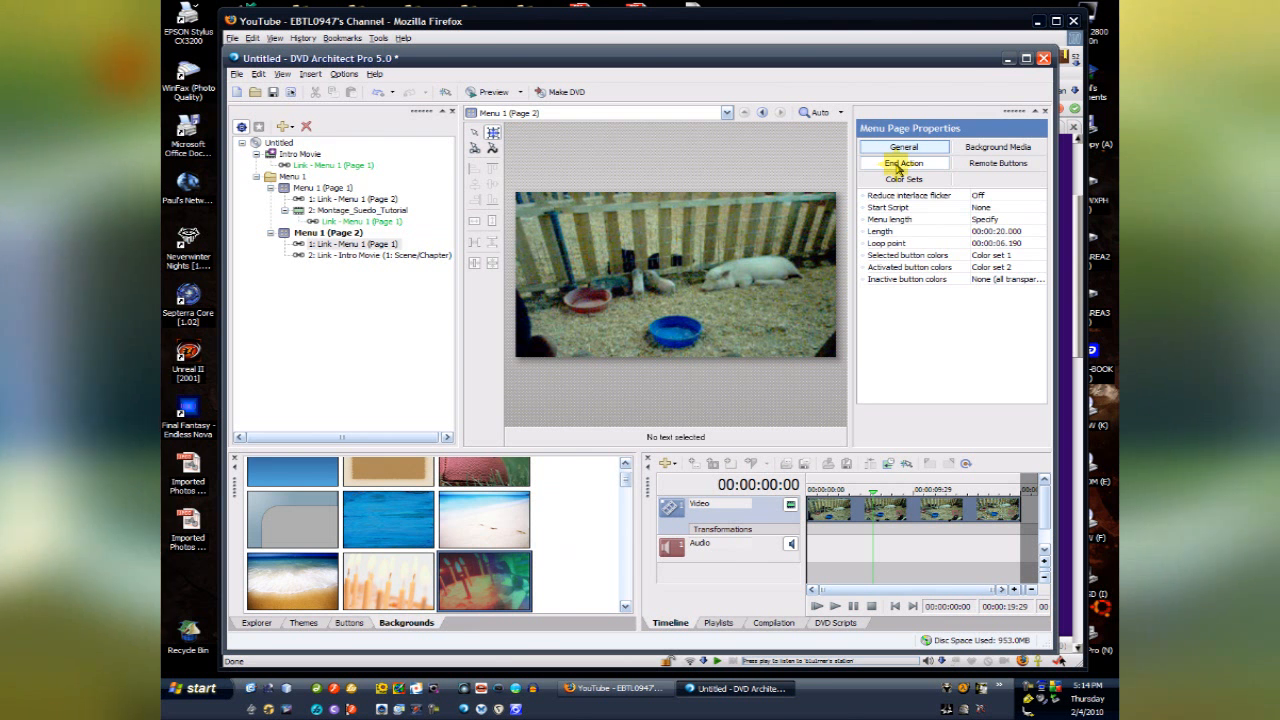
pyautogui.click(898, 166)
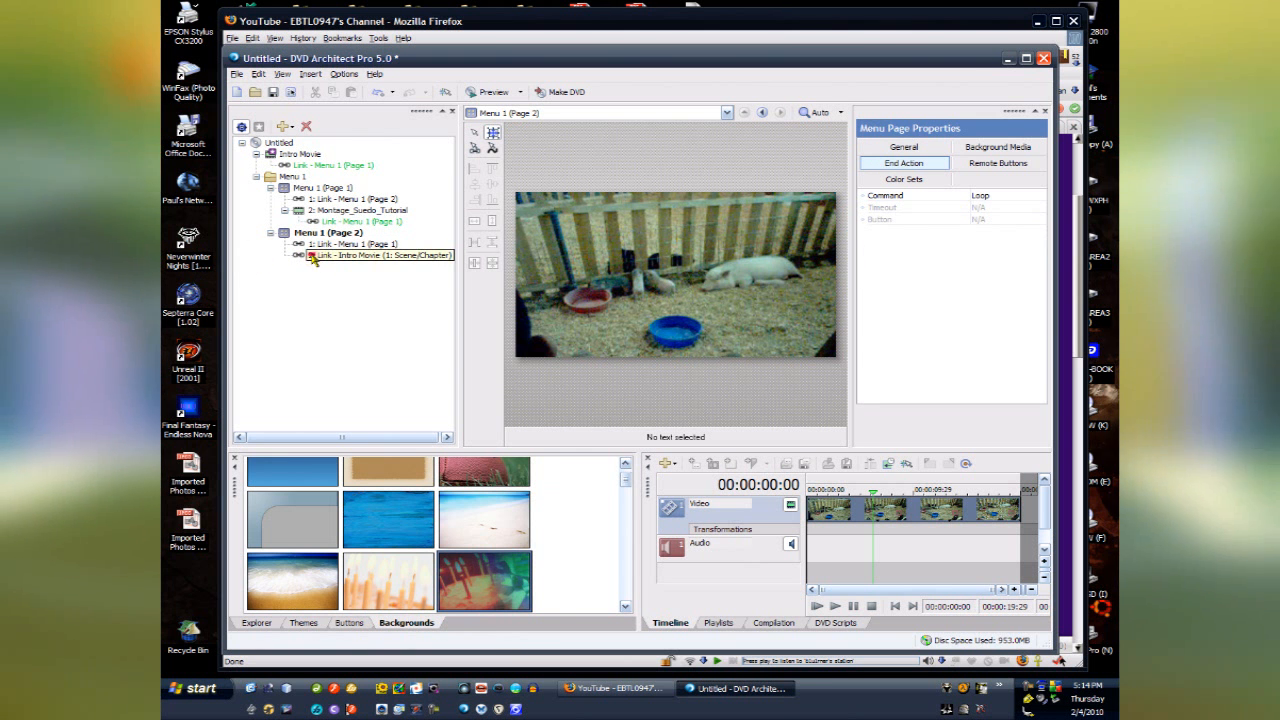
# Review the links under both pages of Menu 1 and the end action of the Montage_Suedo_Tutorial video
pyautogui.click(311, 255)
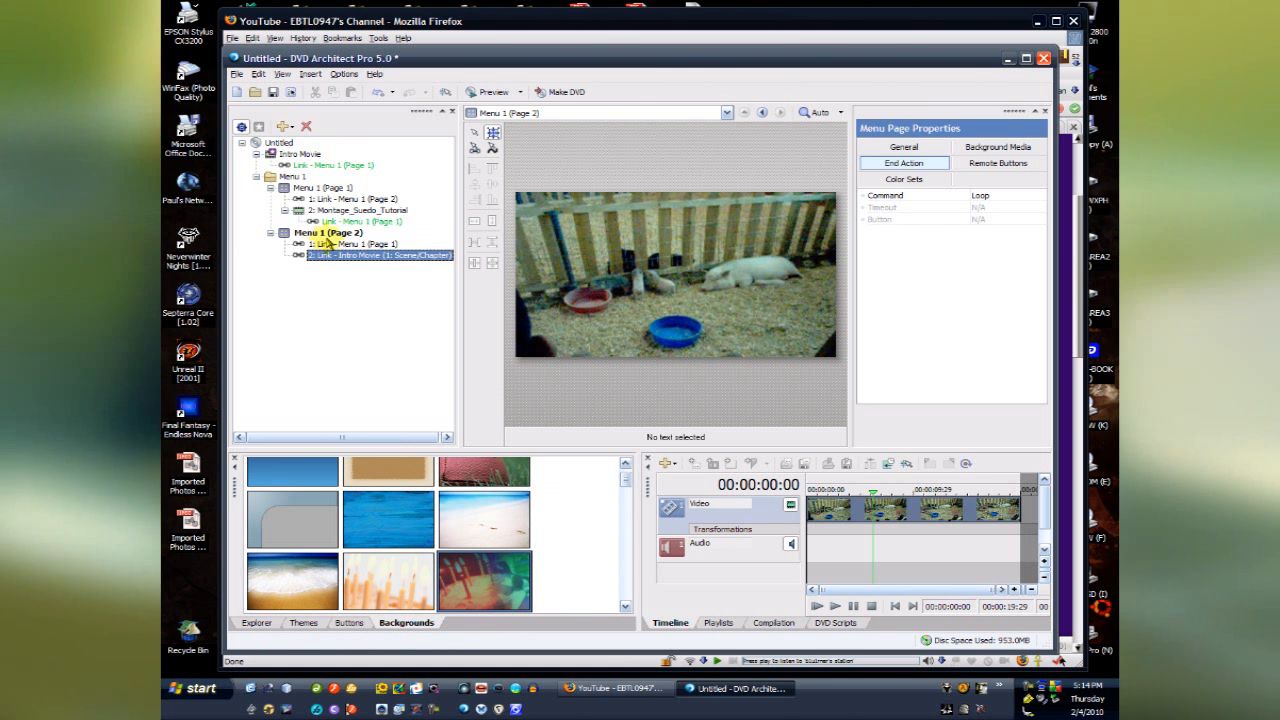
pyautogui.click(326, 245)
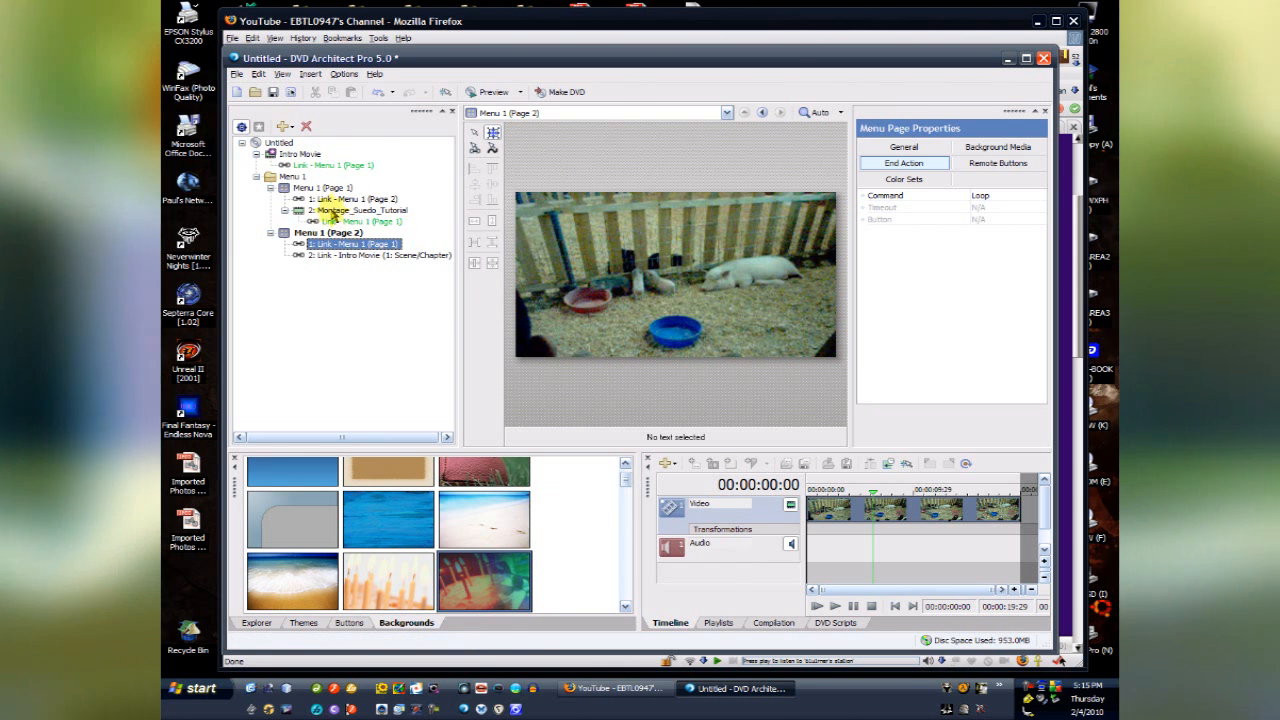
pyautogui.click(312, 200)
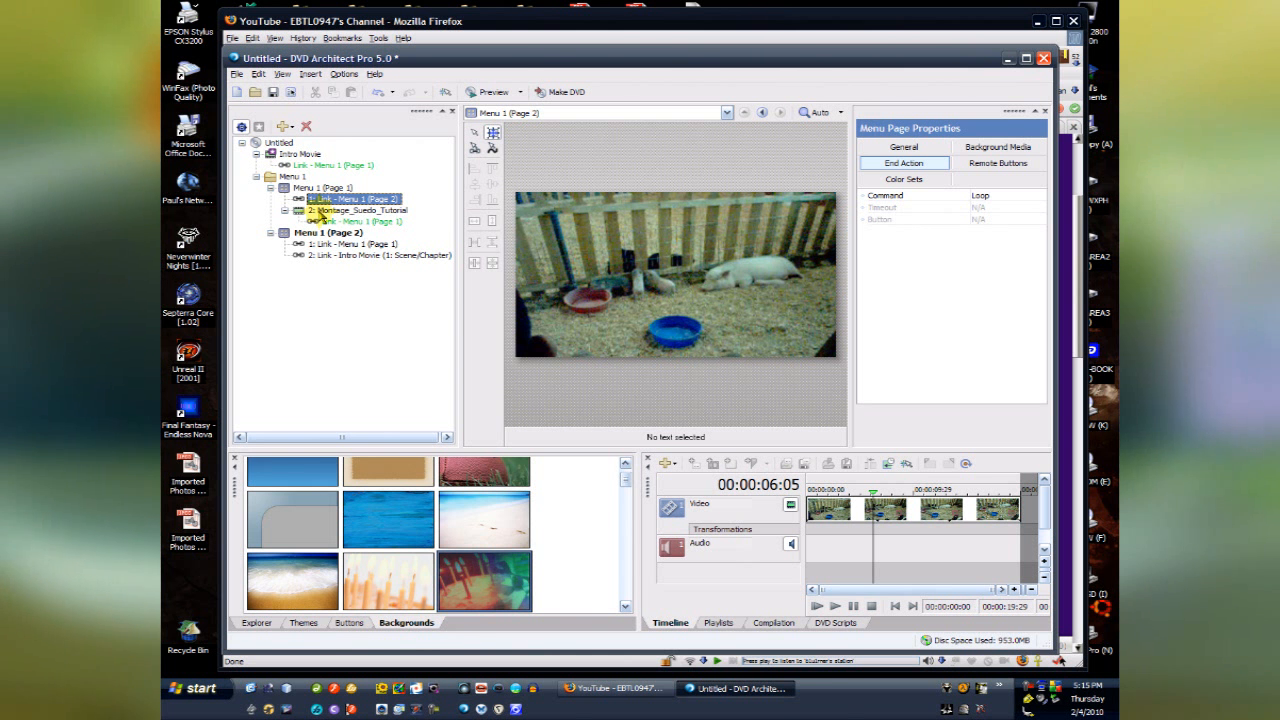
pyautogui.click(320, 211)
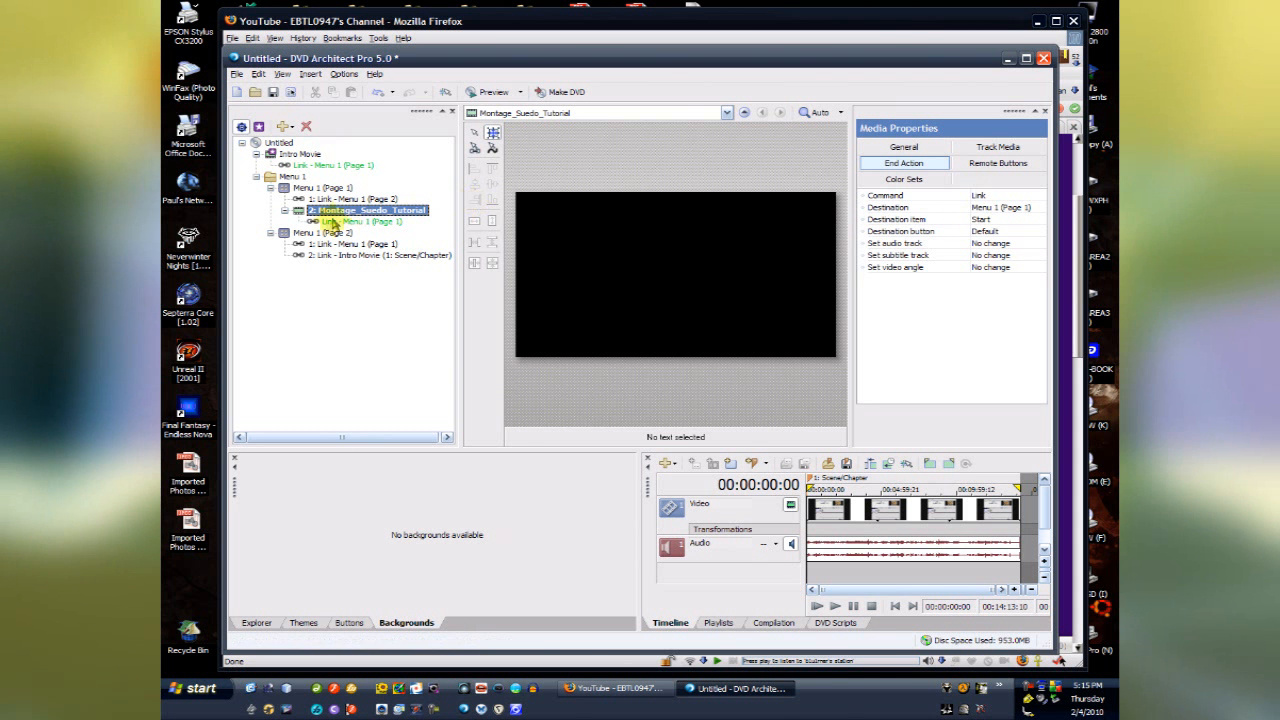
pyautogui.click(314, 245)
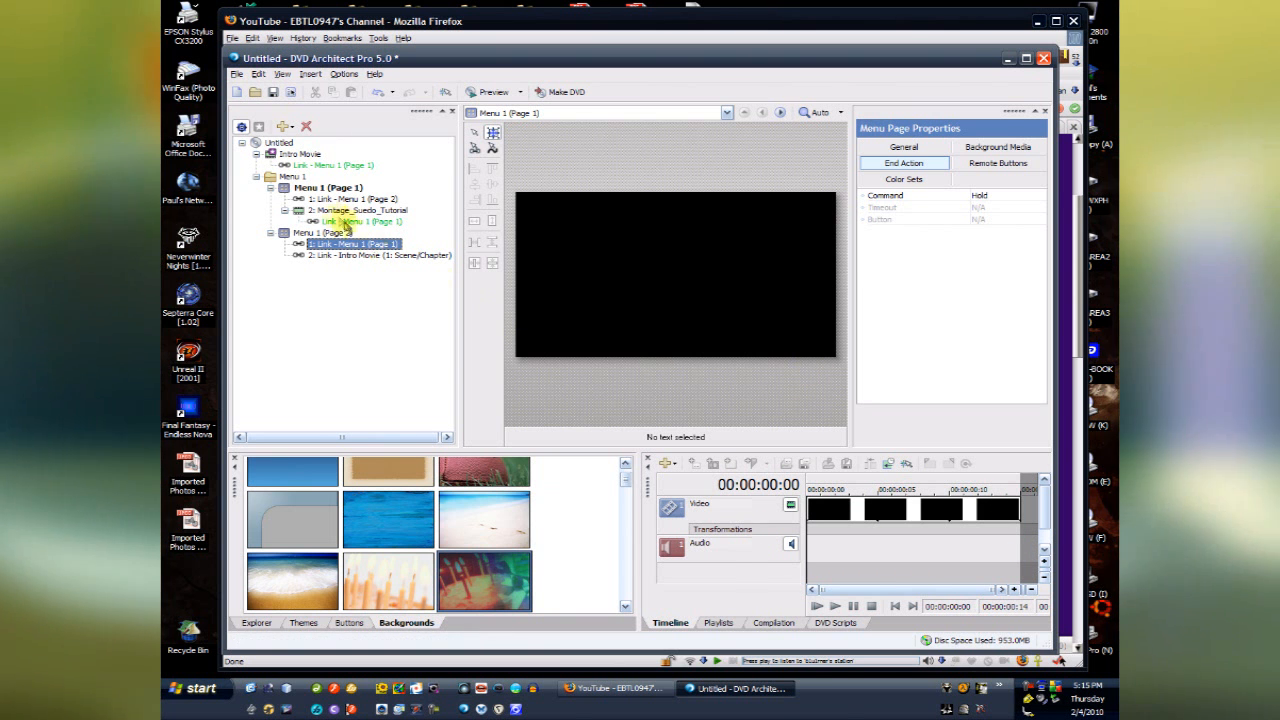
# Follow the links between the two pages of Menu 1, and check Page 2's loop point on the timeline and its general properties
pyautogui.click(322, 233)
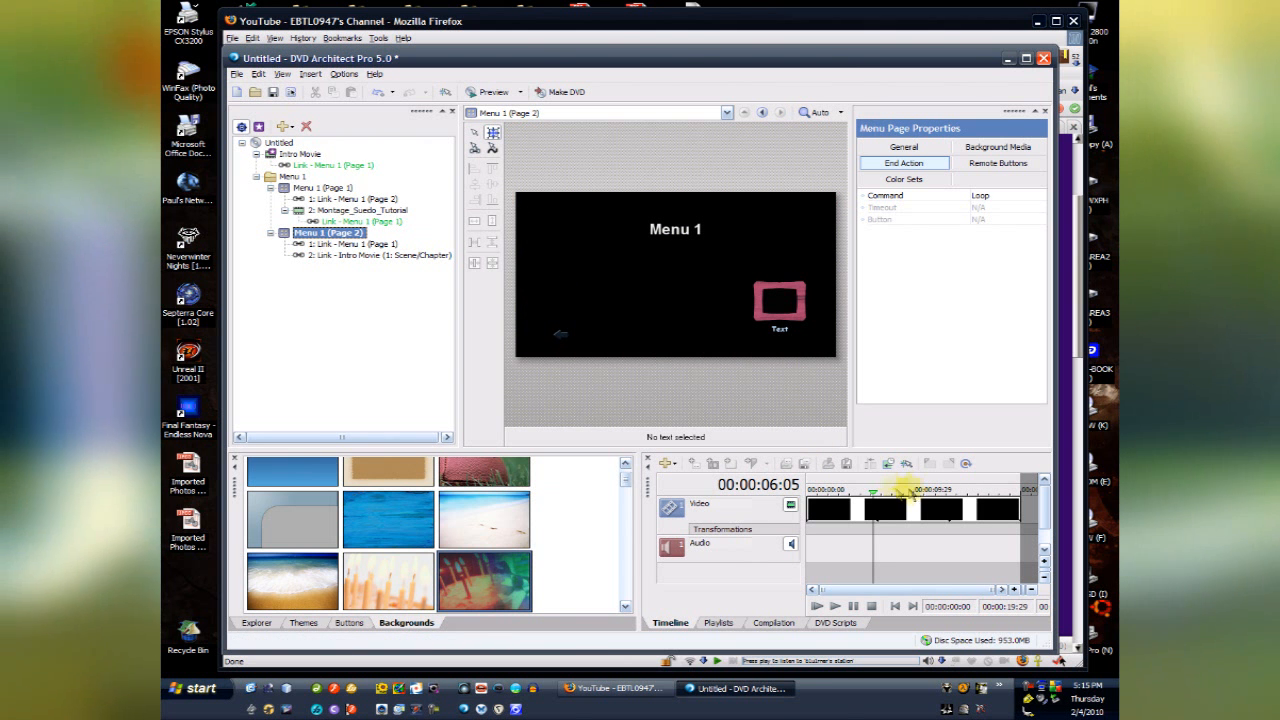
pyautogui.click(875, 510)
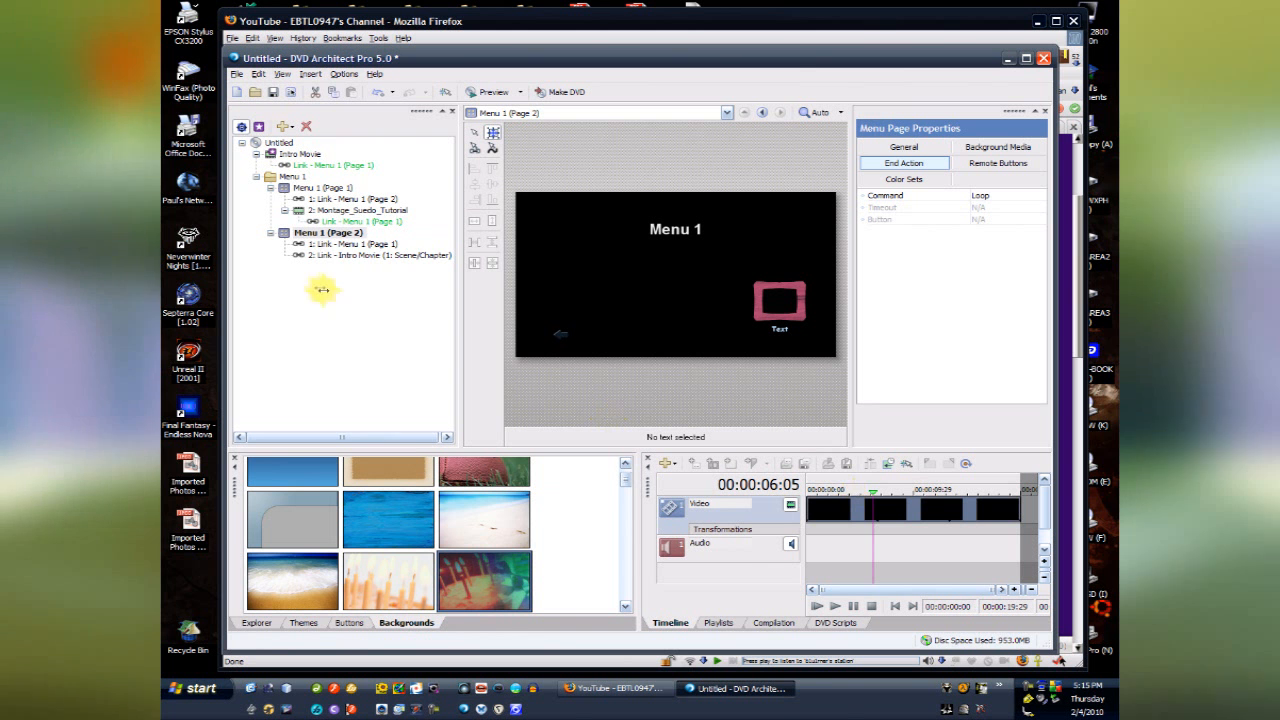
pyautogui.click(337, 248)
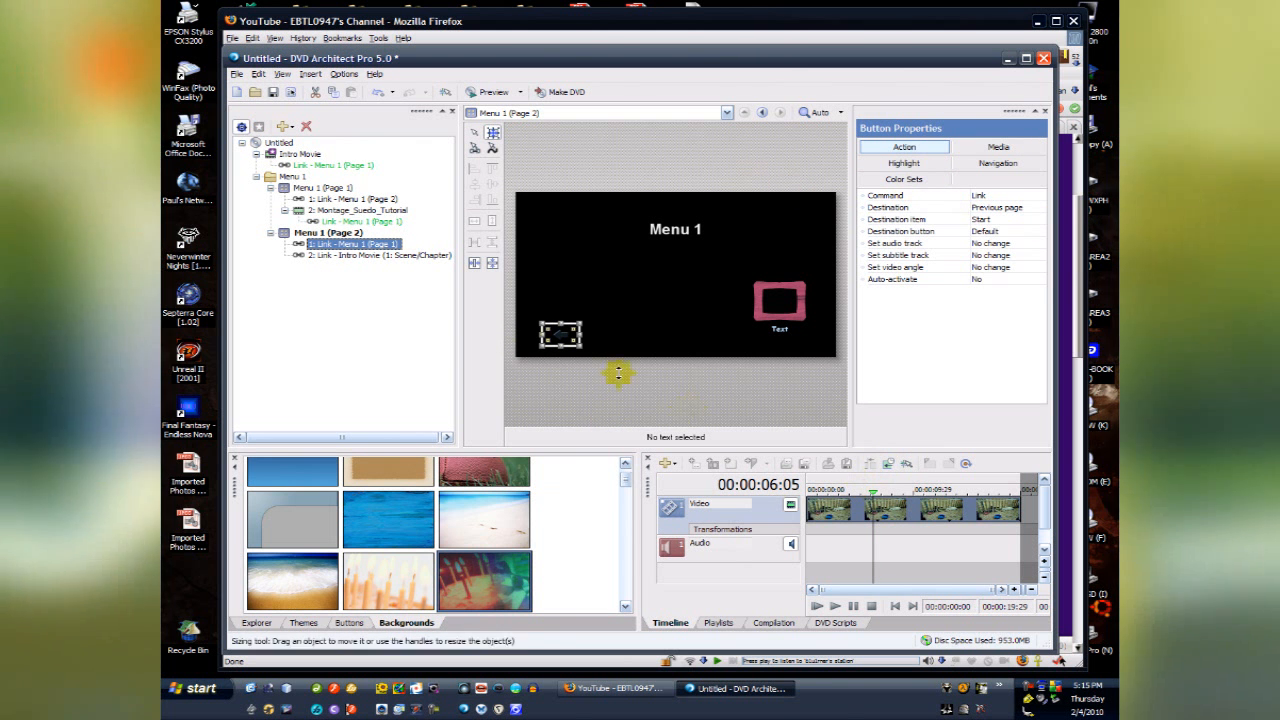
pyautogui.doubleClick(345, 248)
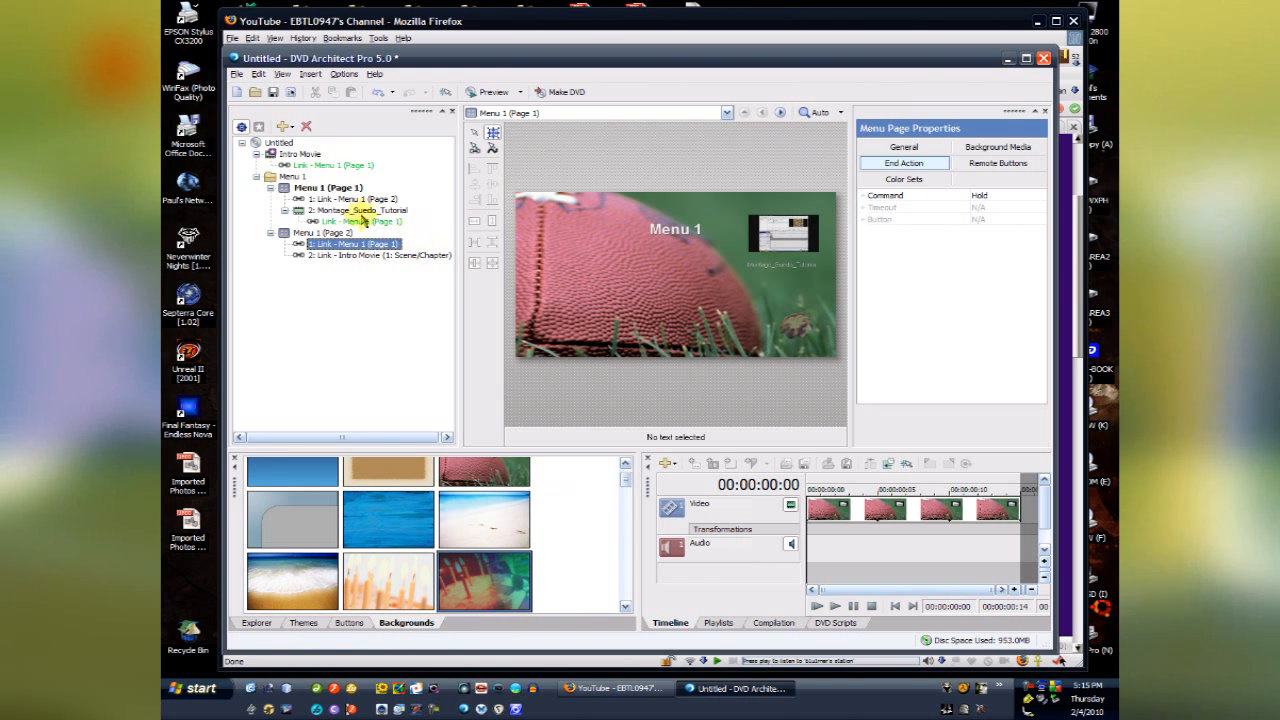
pyautogui.doubleClick(340, 200)
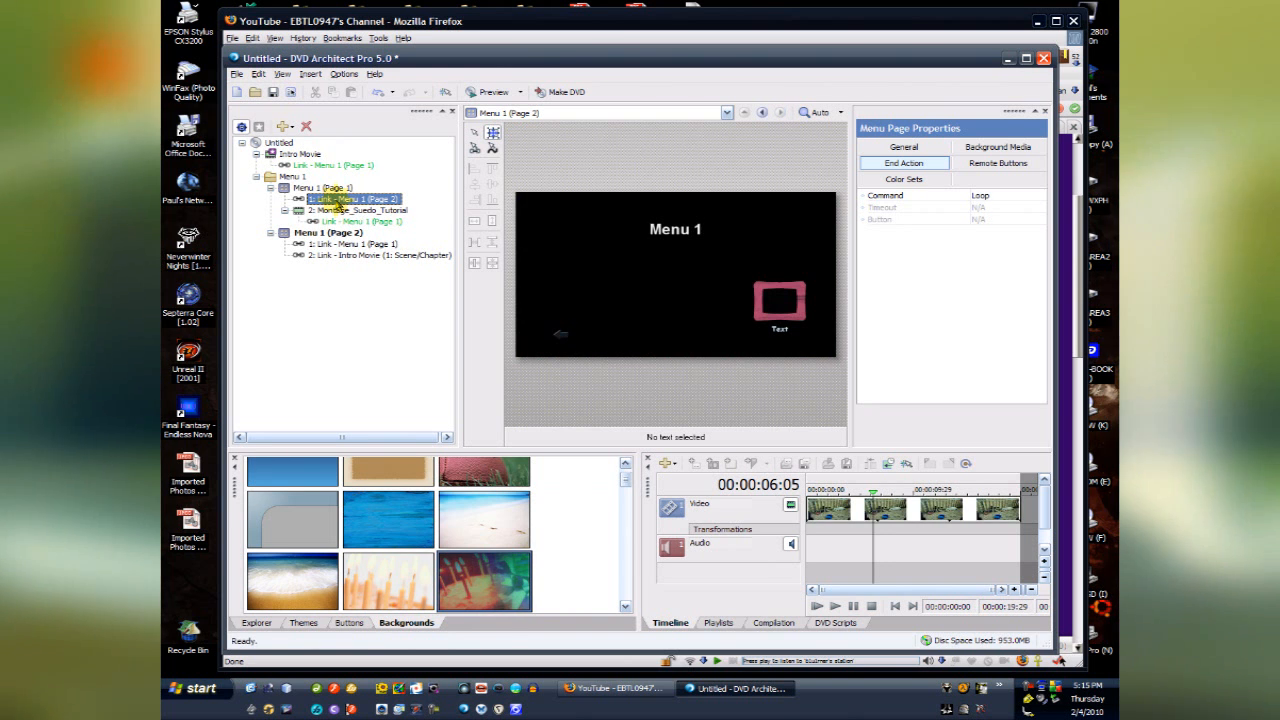
pyautogui.click(872, 510)
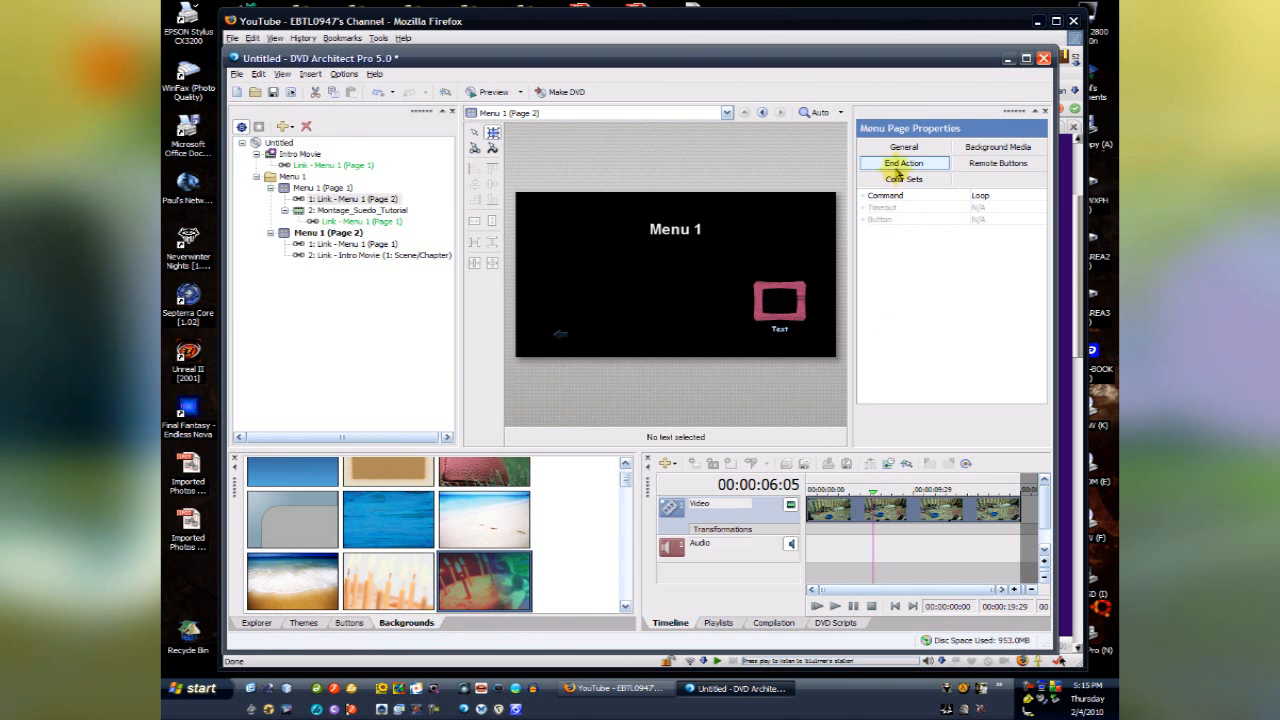
pyautogui.click(912, 148)
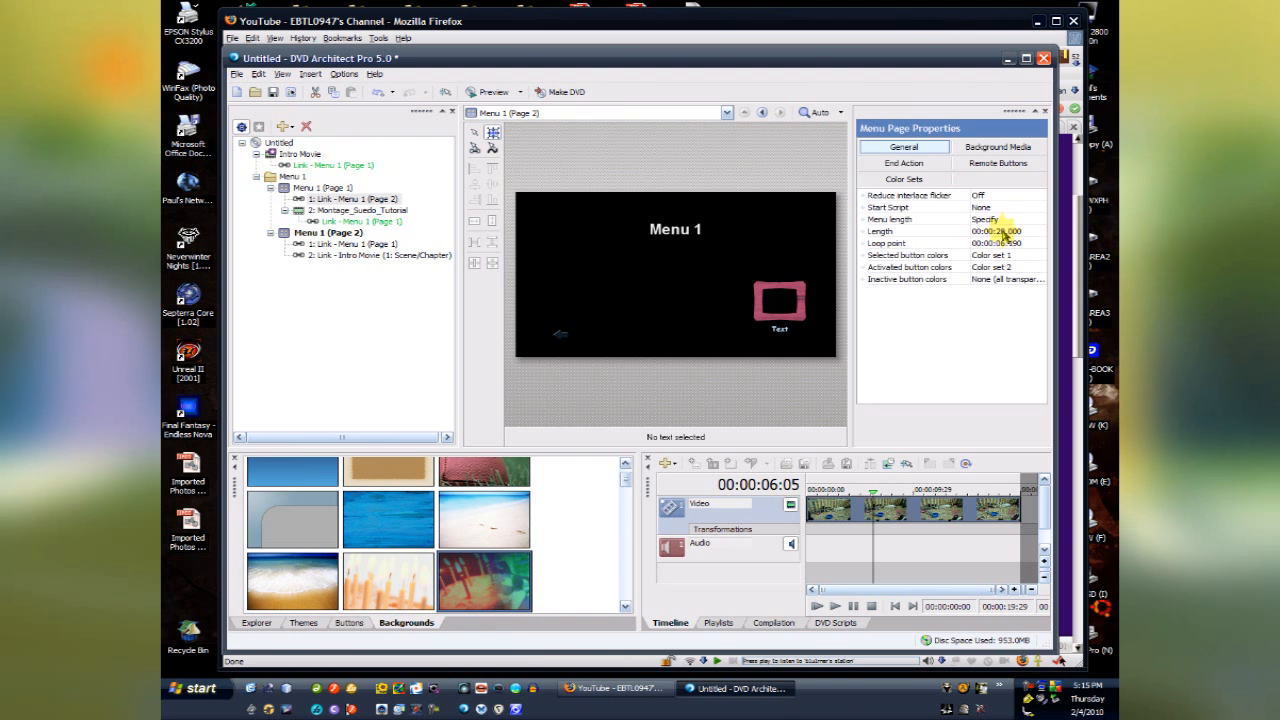
# Preview the looping of Menu 1 (Page 2), switch the preview quality to Low, and close the preview
pyautogui.click(486, 92)
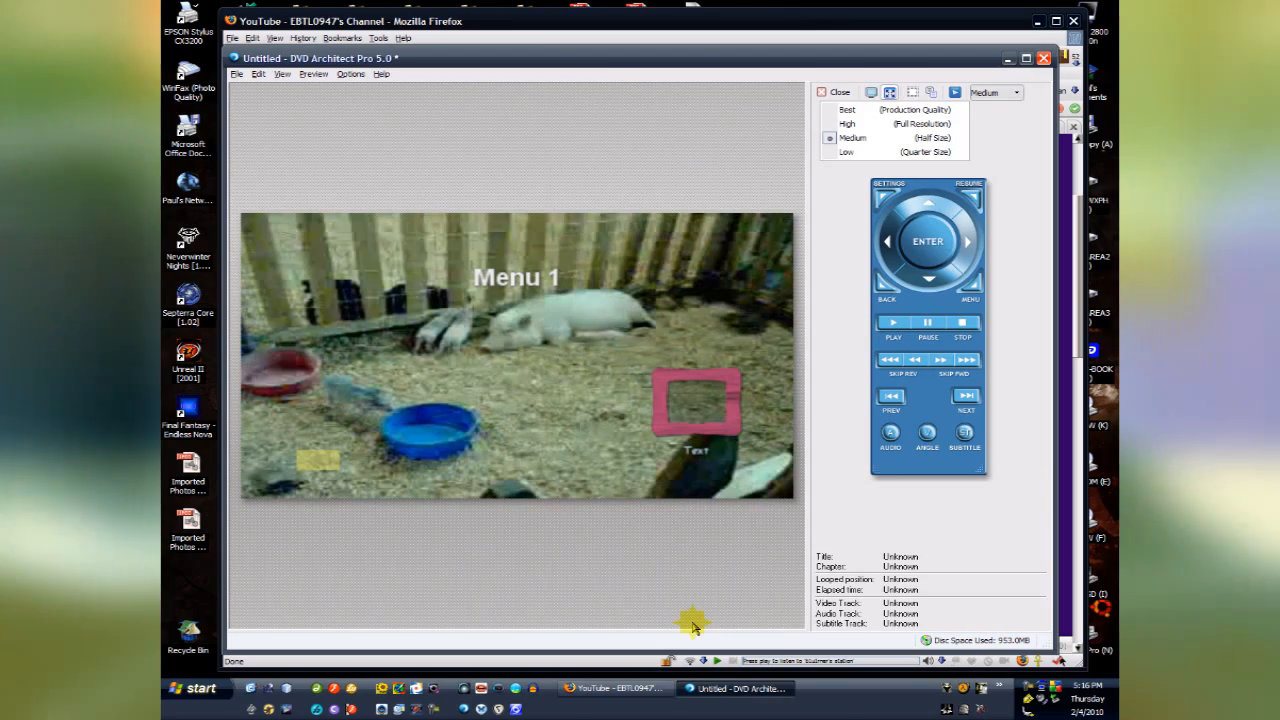
pyautogui.click(830, 151)
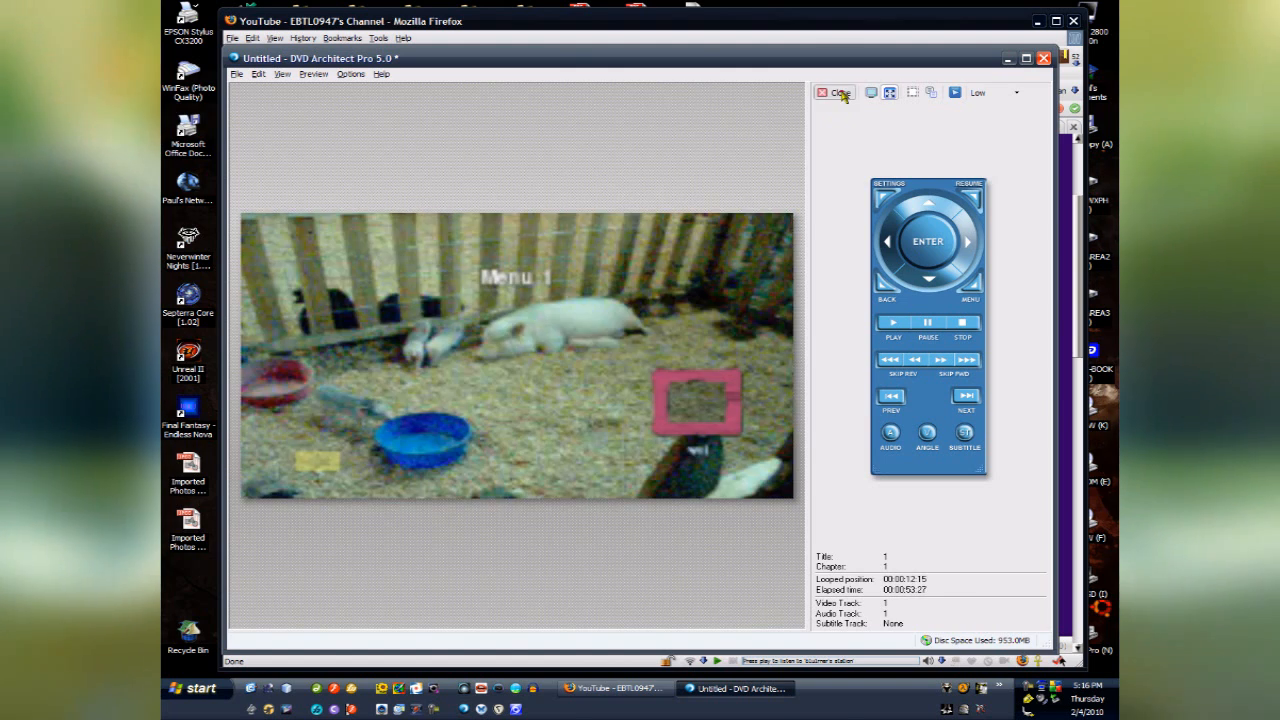
pyautogui.click(842, 93)
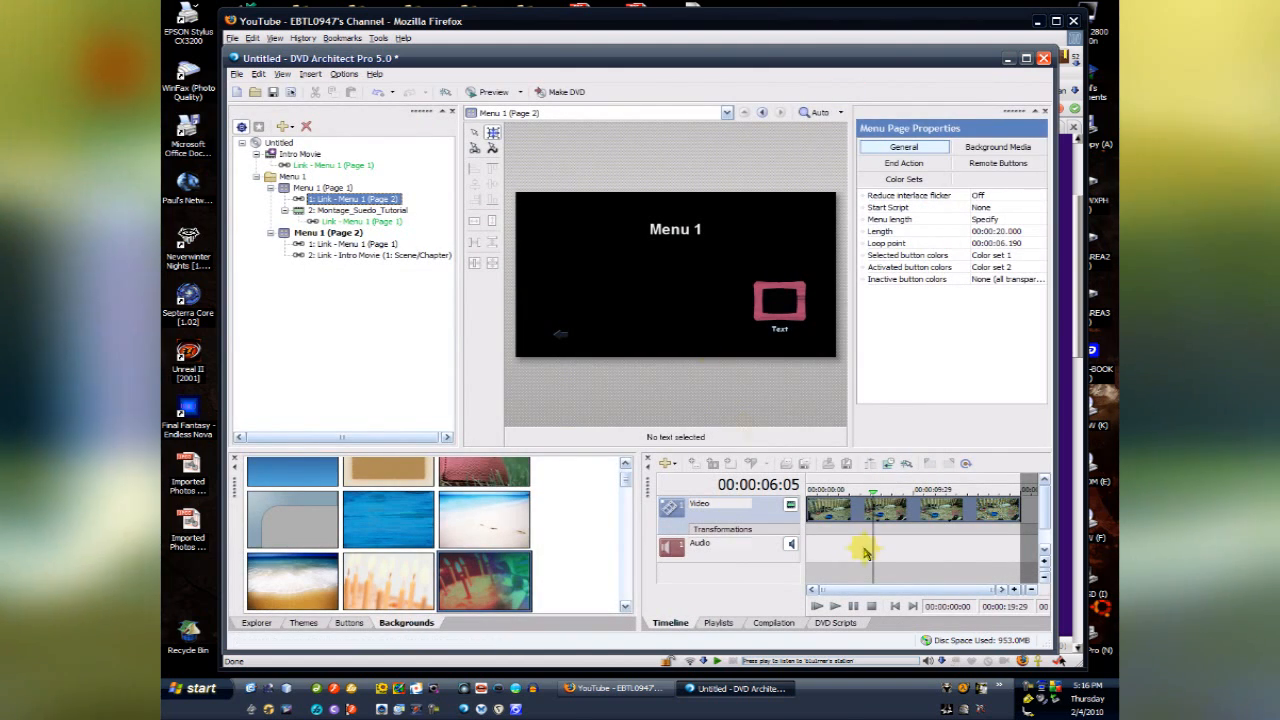
# Recheck the loop point on the timeline, the links between the menu pages, and the general properties of Menu 1 (Page 2)
pyautogui.click(872, 514)
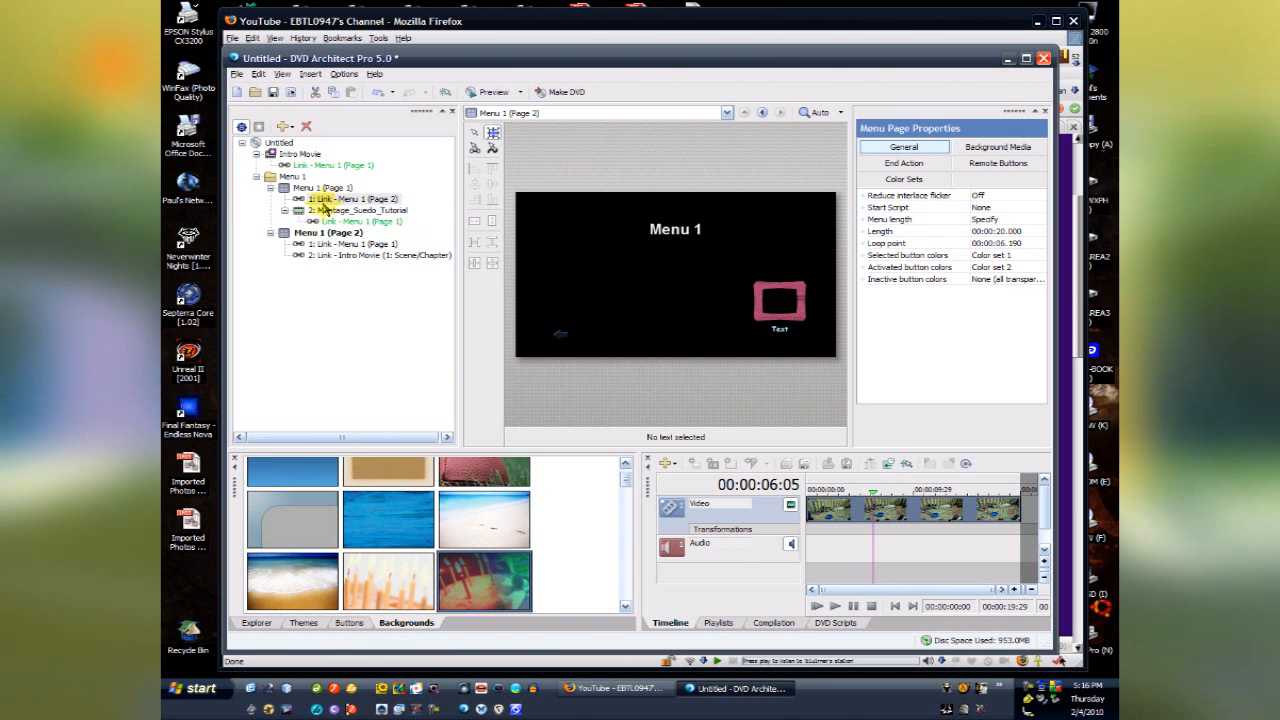
pyautogui.click(316, 199)
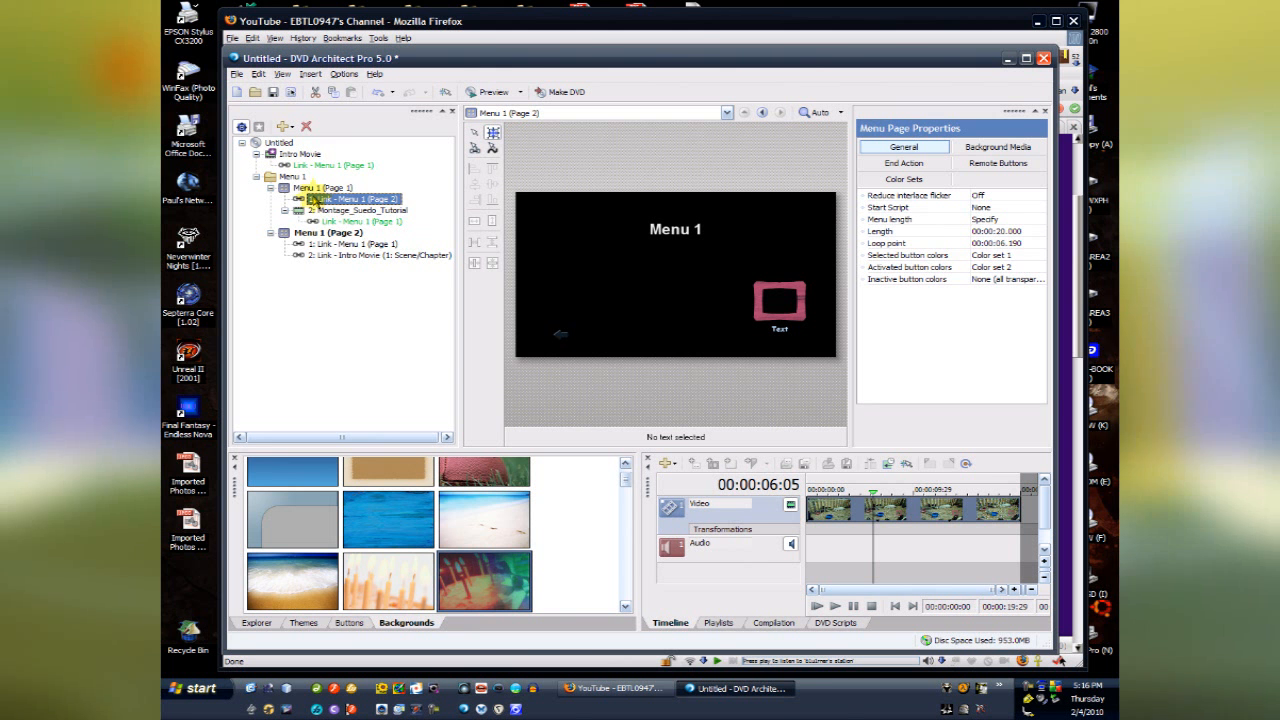
pyautogui.click(314, 244)
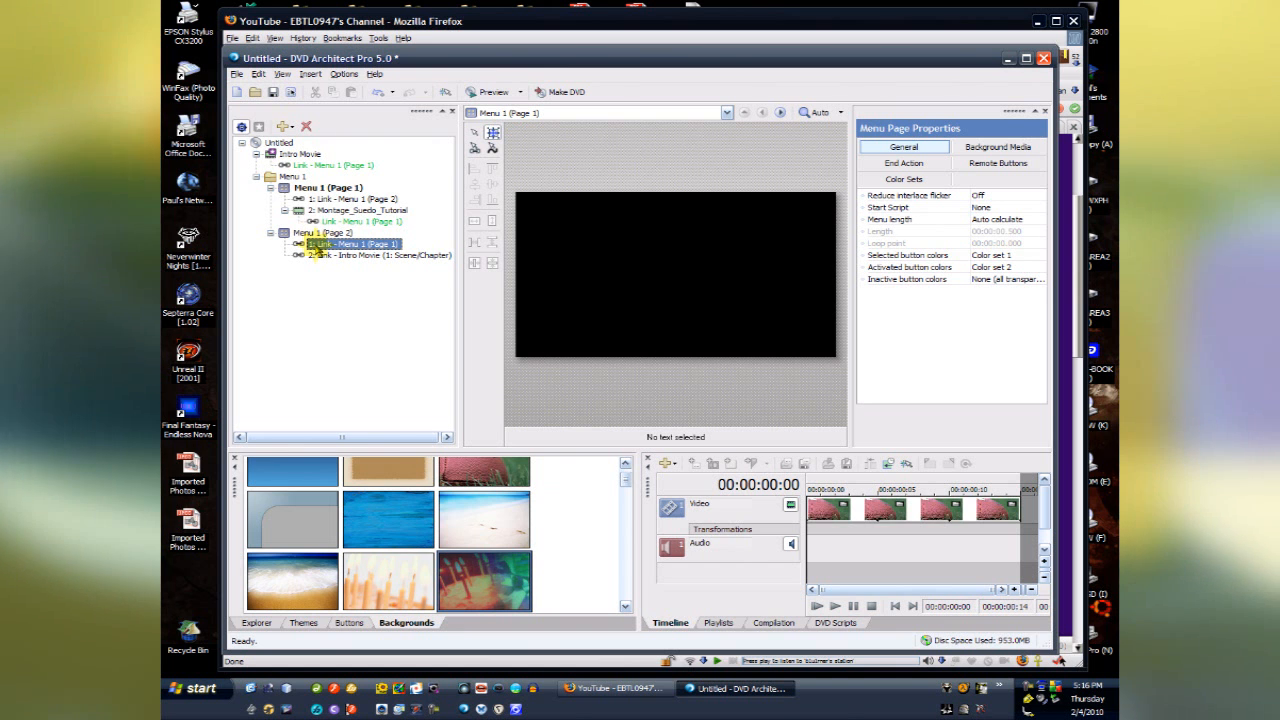
pyautogui.click(320, 199)
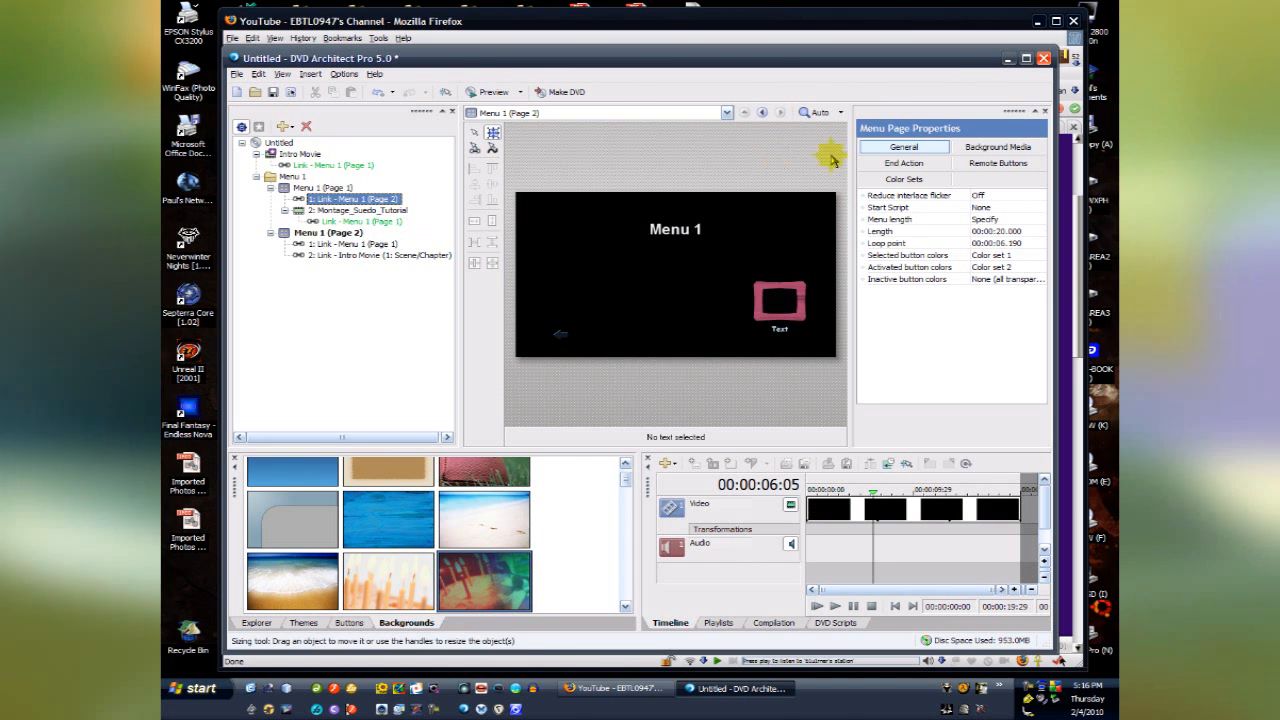
pyautogui.click(921, 150)
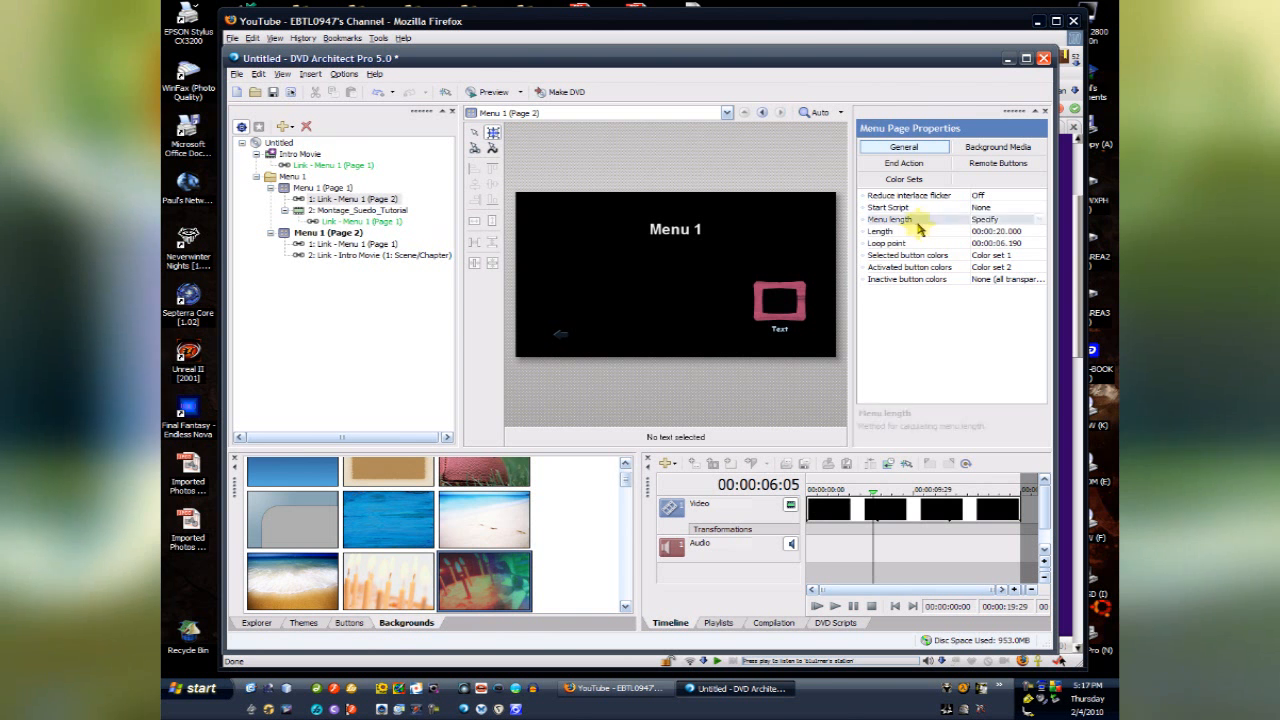
# Review the menu length method, length and loop point of Menu 1 (Page 2)
pyautogui.click(905, 219)
pyautogui.click(1038, 220)
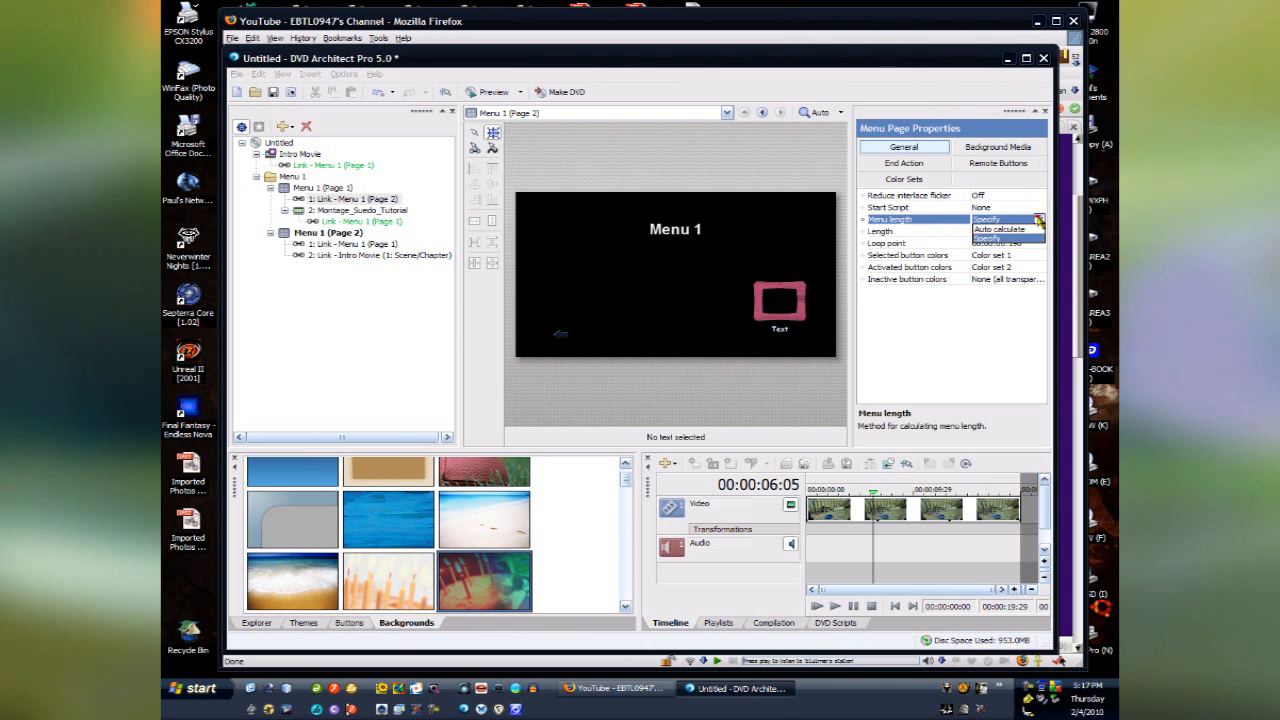
pyautogui.click(1039, 220)
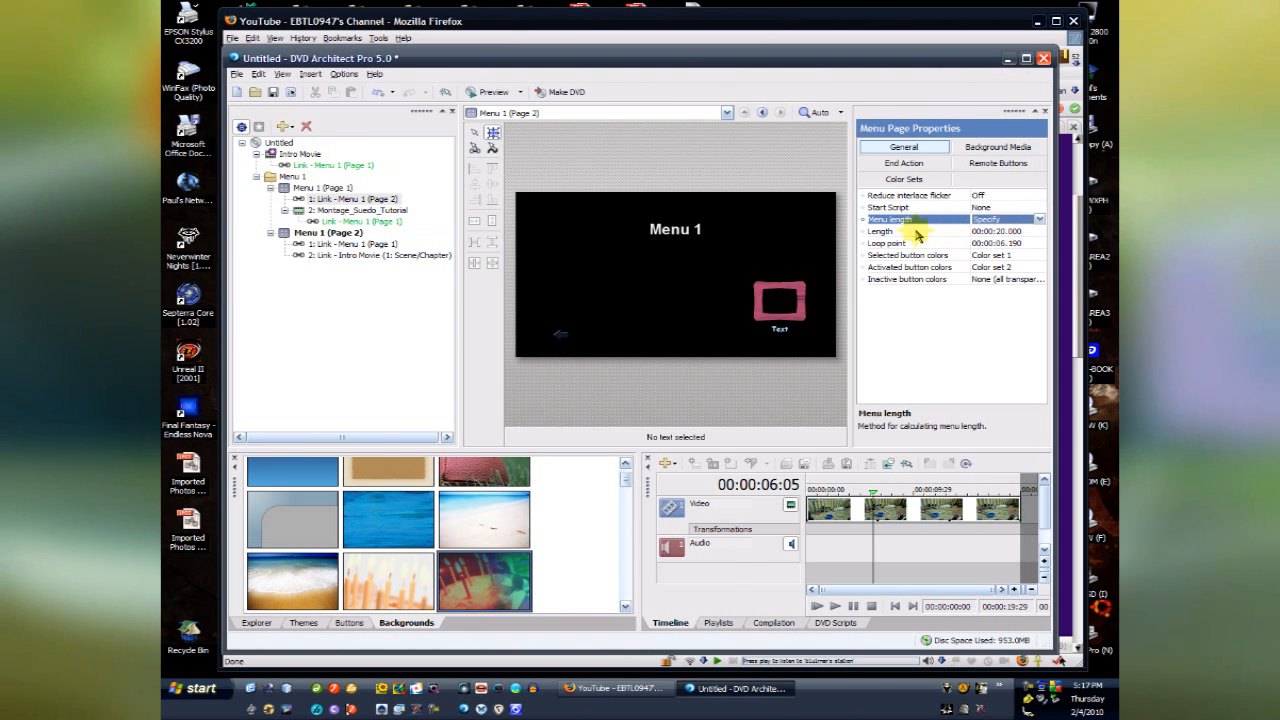
pyautogui.click(915, 231)
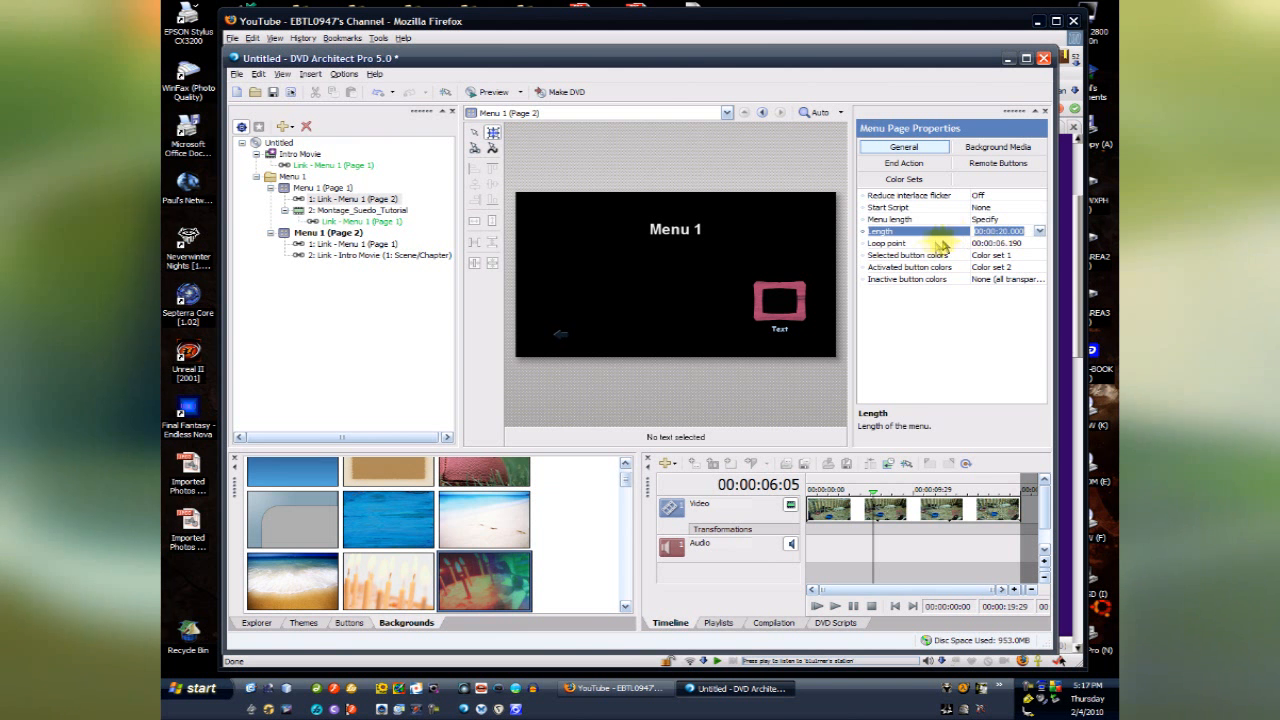
pyautogui.click(918, 244)
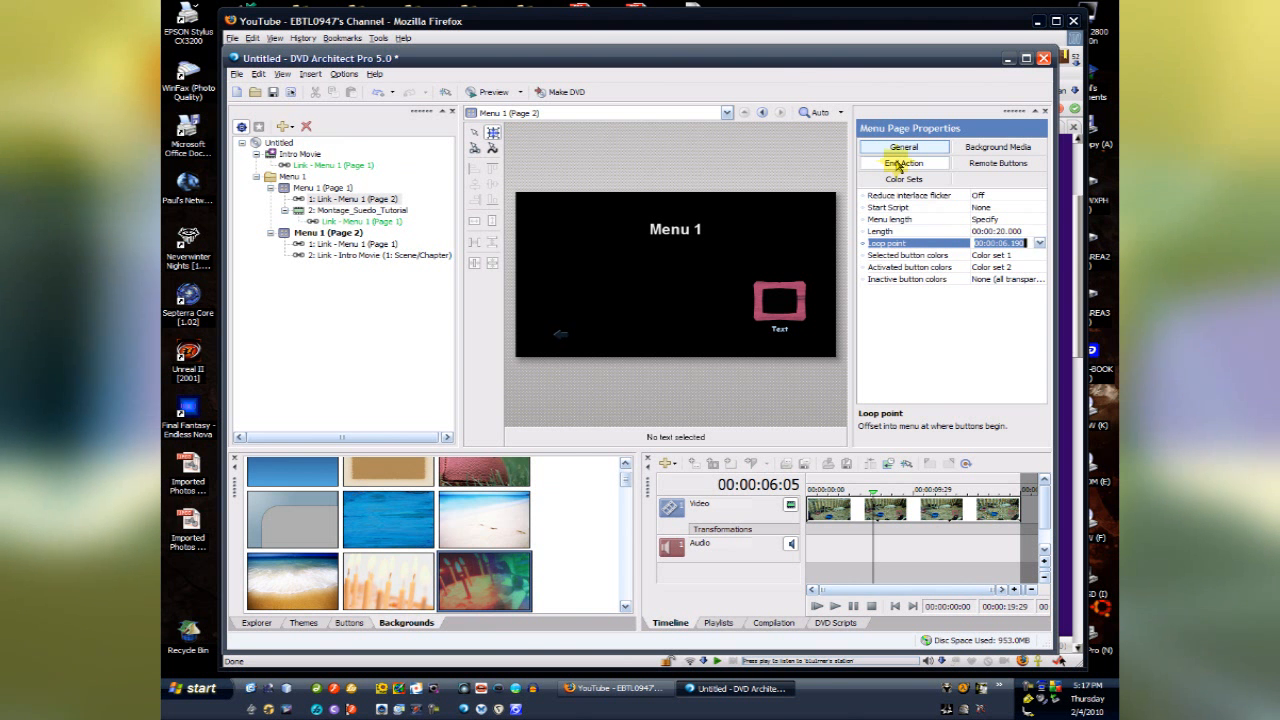
# Set the end action of Menu 1 (Page 2) to Activate button, using button 2: Link - Intro Movie (1: Scene/Chapter)
pyautogui.click(901, 163)
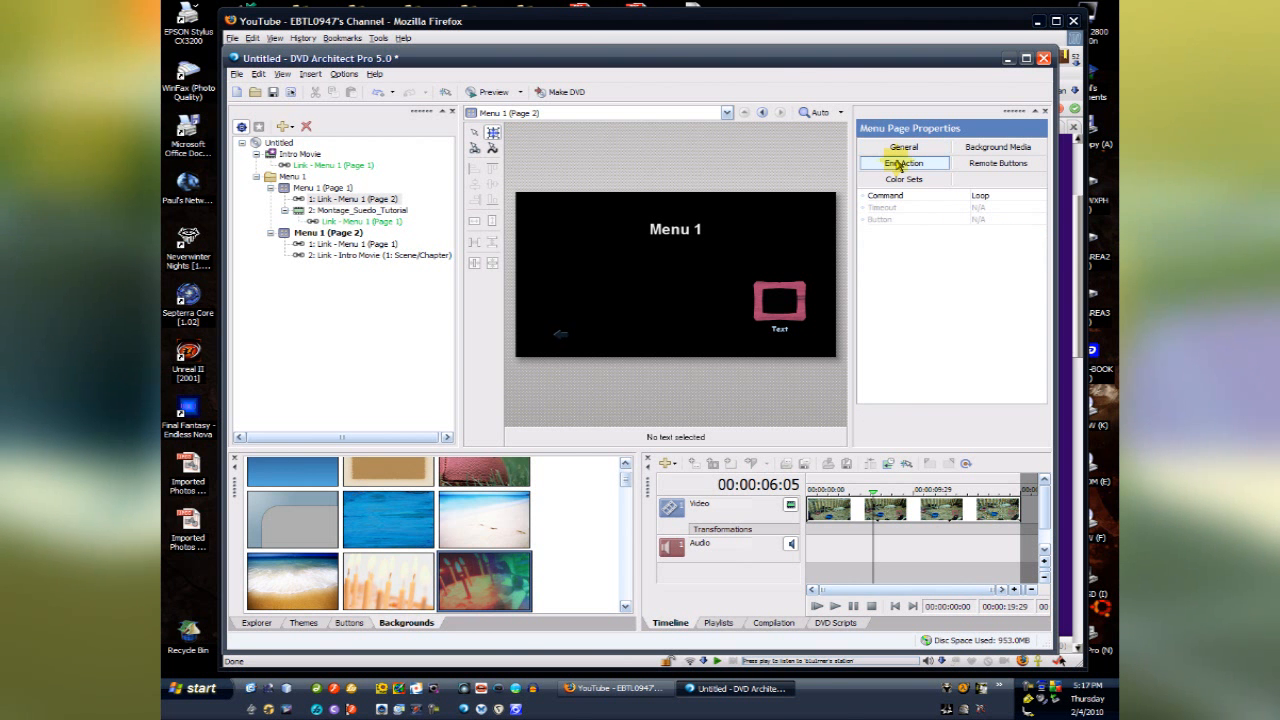
pyautogui.click(1016, 202)
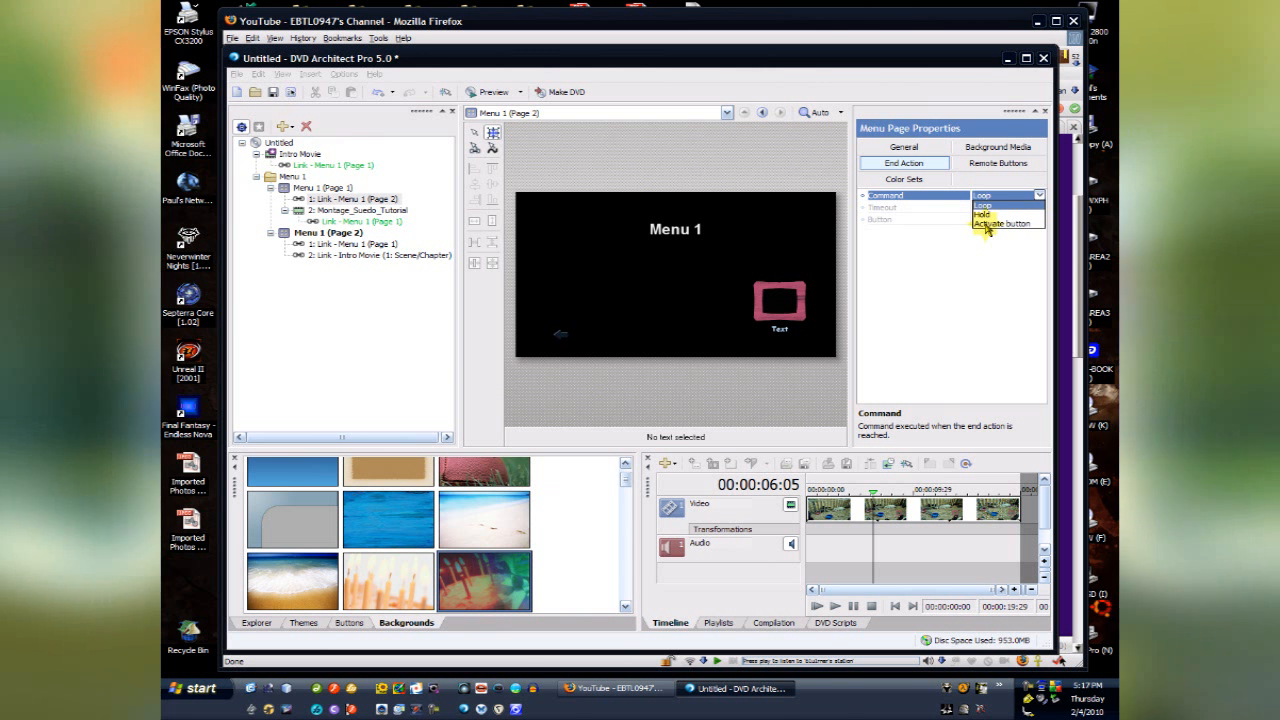
pyautogui.click(987, 224)
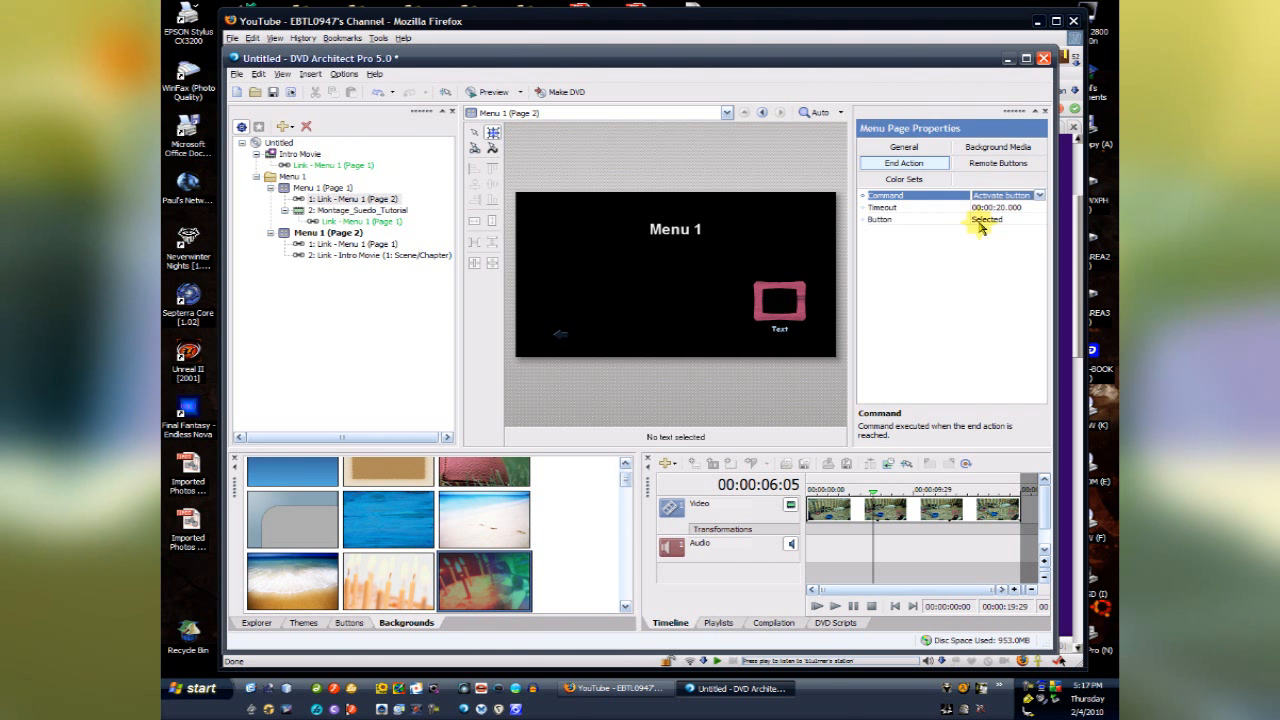
pyautogui.click(985, 220)
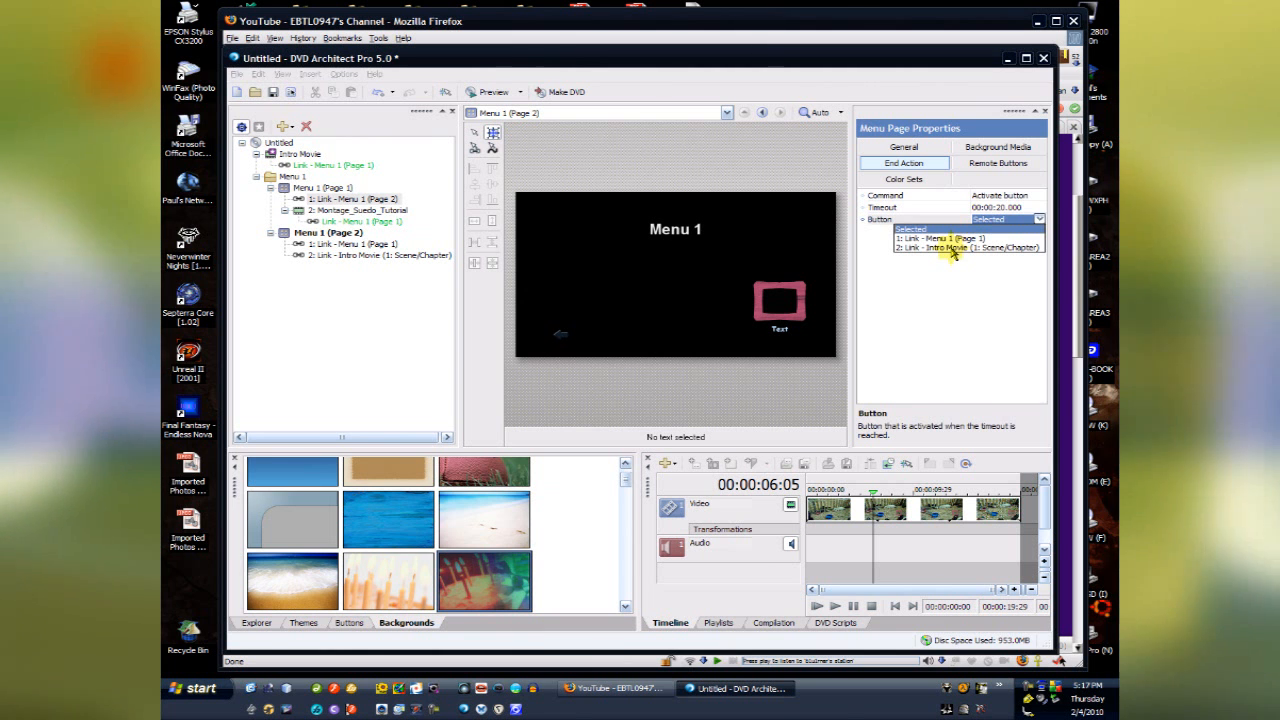
pyautogui.click(953, 248)
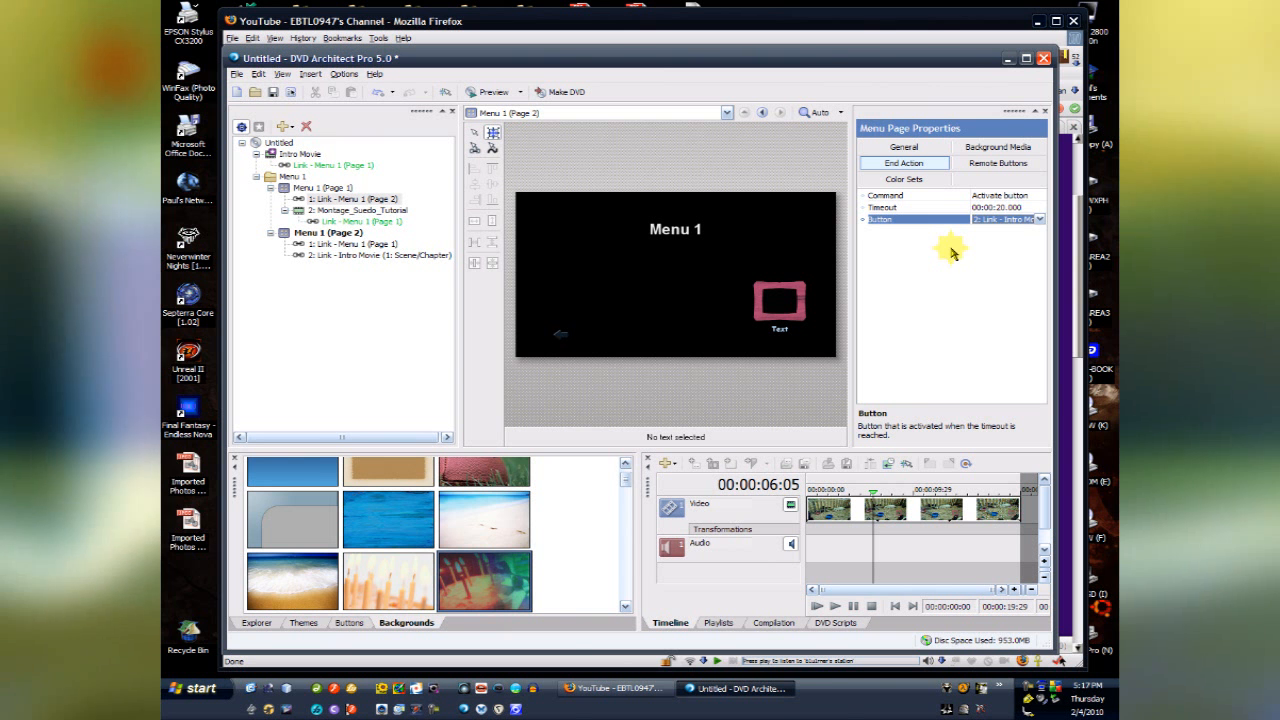
# Reset the end action's button to Selected and its command to Loop for Menu 1 (Page 2)
pyautogui.click(1038, 219)
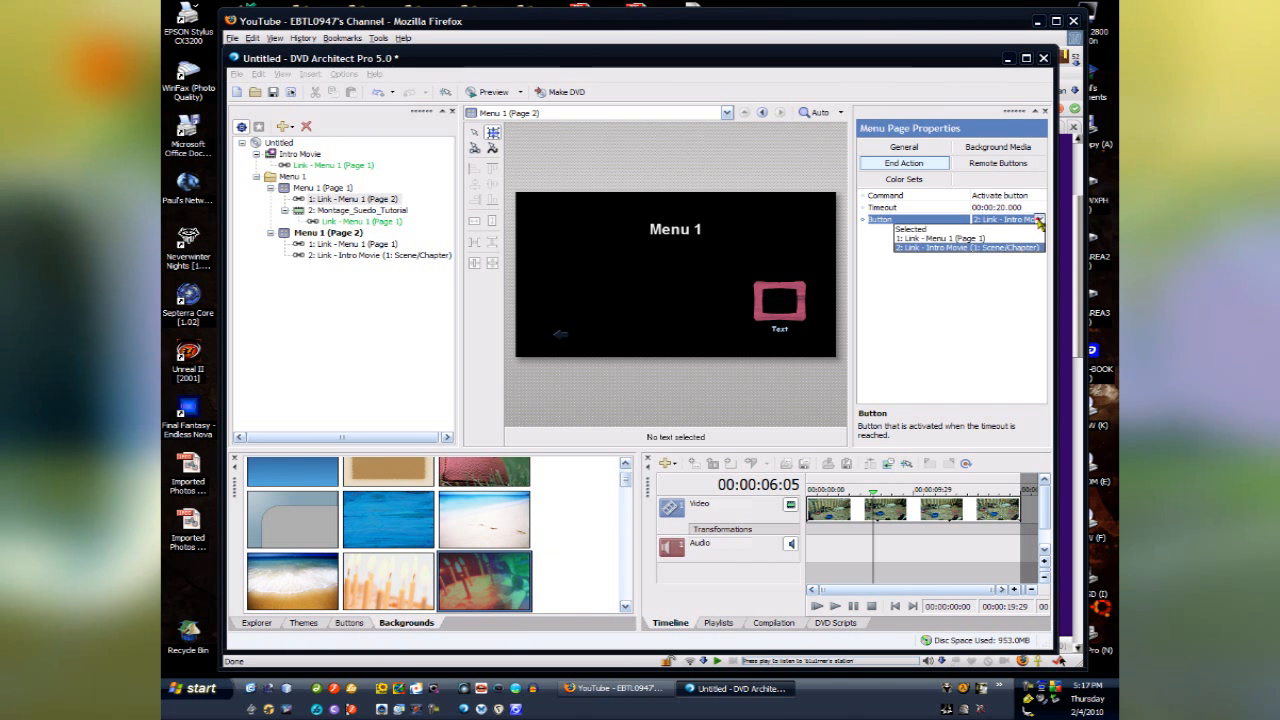
pyautogui.click(995, 229)
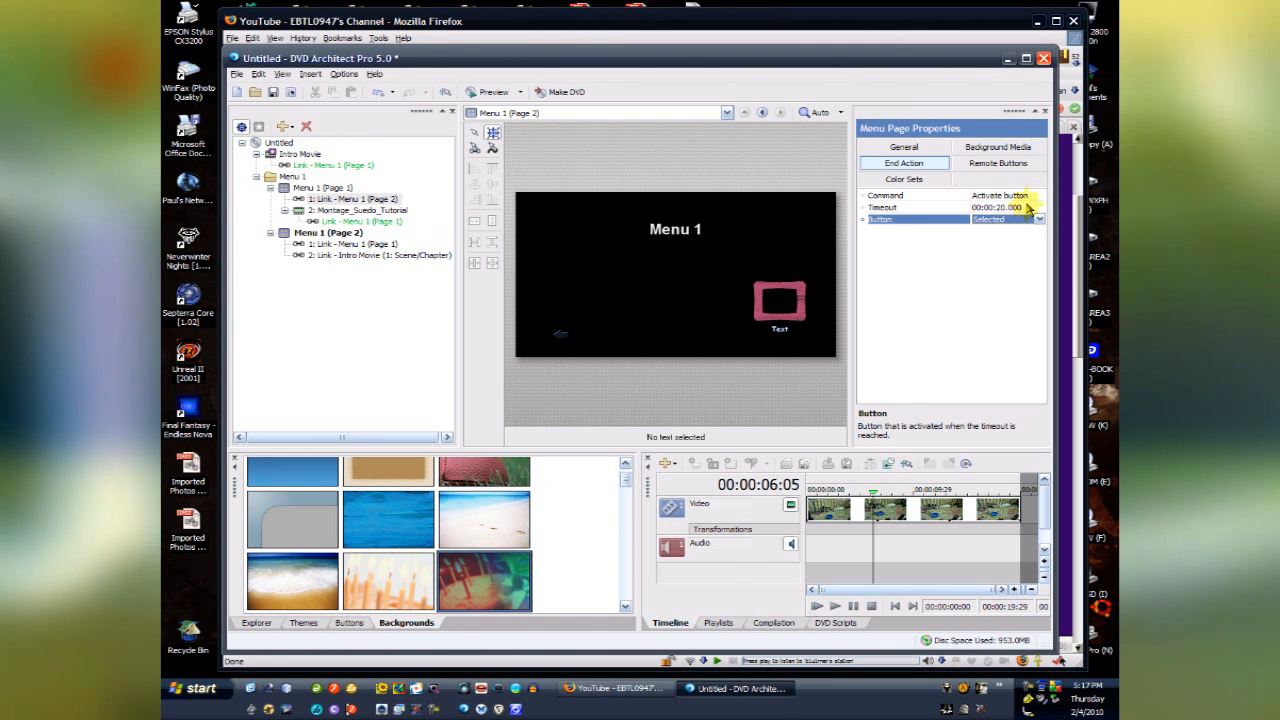
pyautogui.click(1000, 195)
pyautogui.click(1038, 195)
pyautogui.click(993, 211)
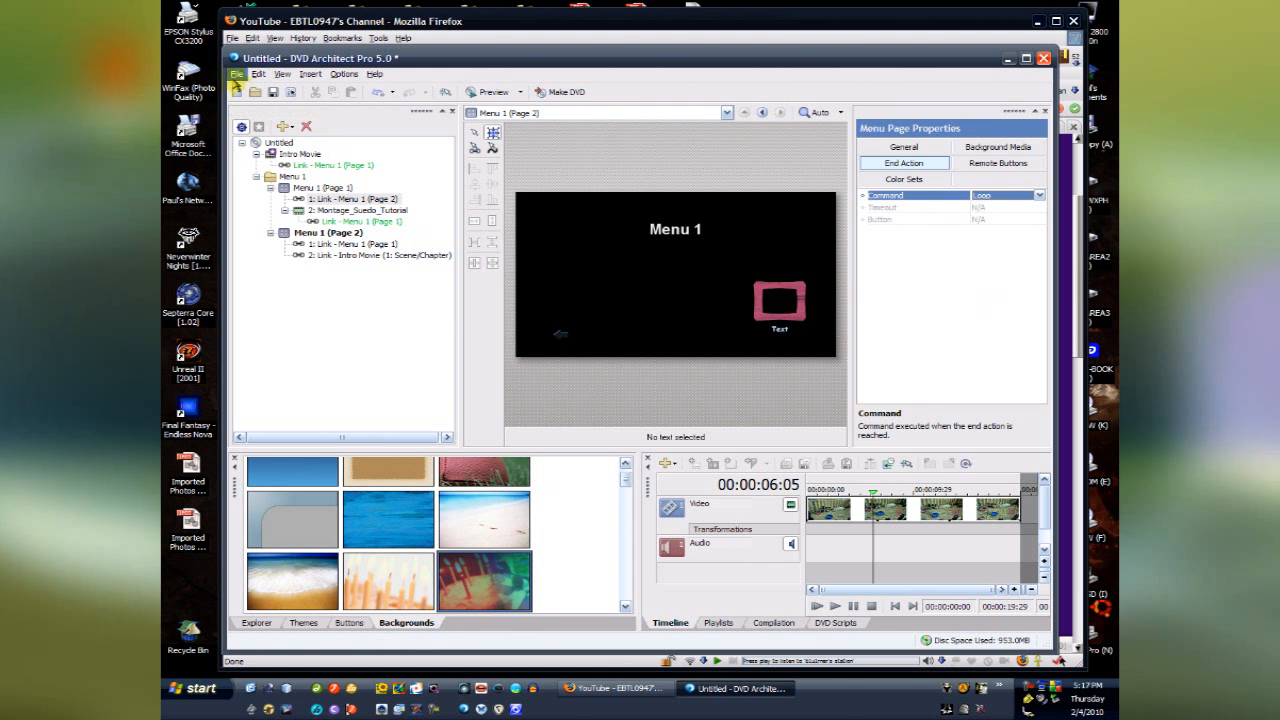
pyautogui.click(236, 75)
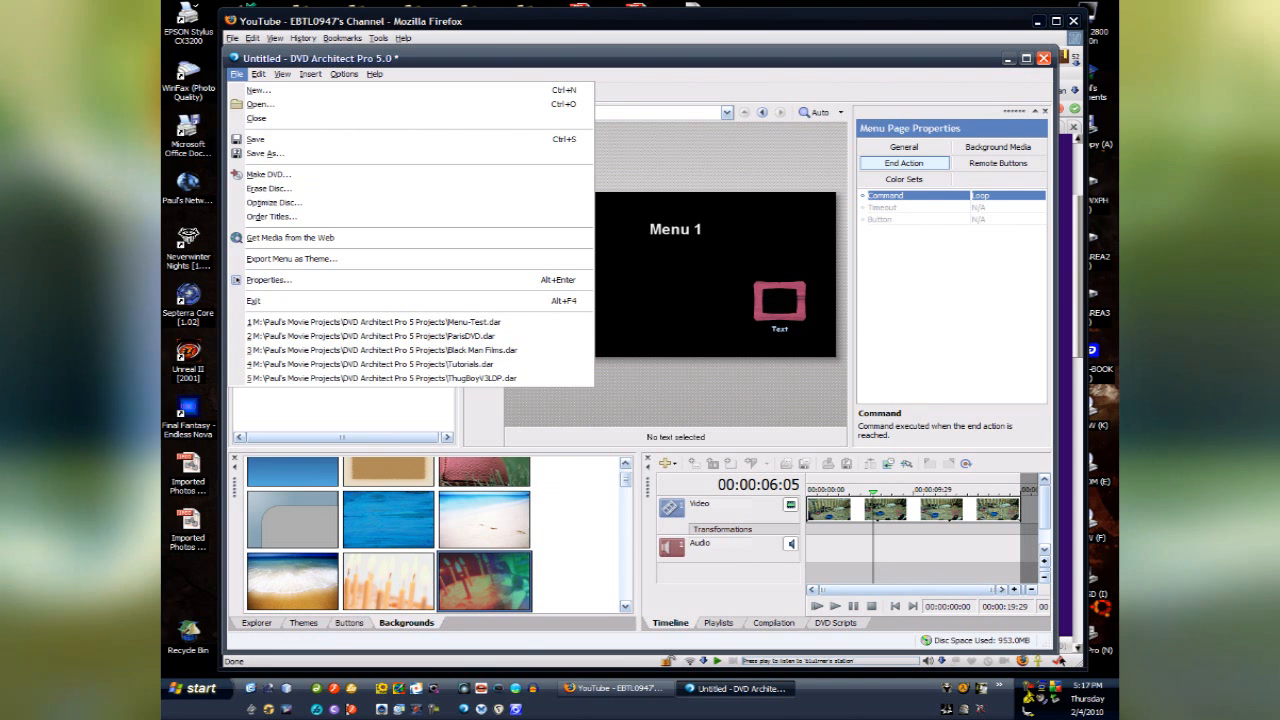
pyautogui.rightClick(1028, 688)
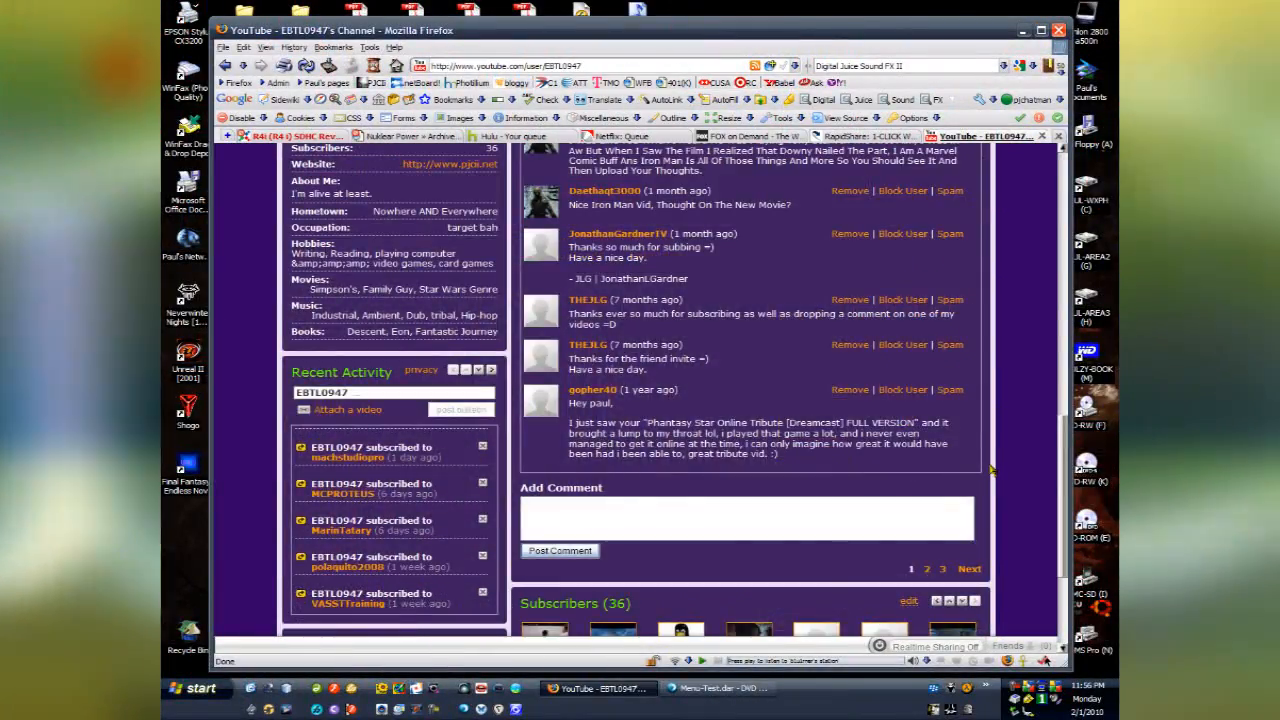
# Switch to the Menu-Test project in DVD Architect Pro, preview its menu, set the preview quality to Medium and close the preview
pyautogui.scroll(6, 990, 470)
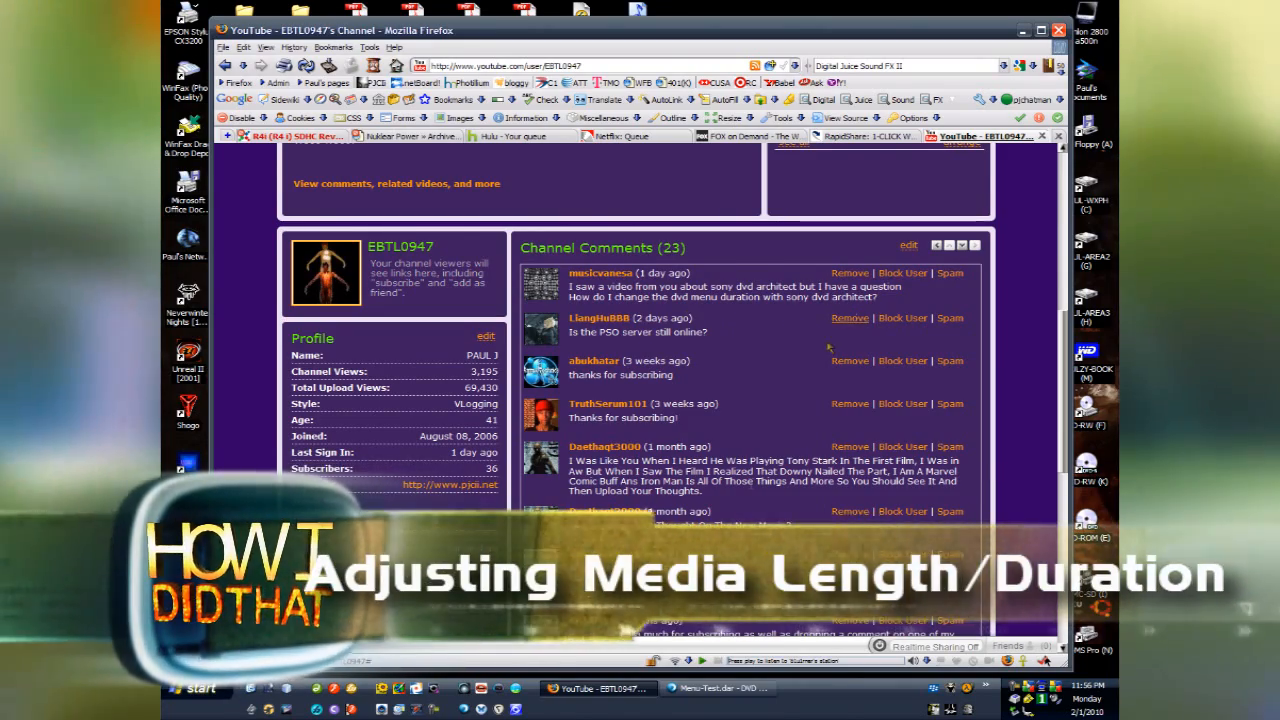
pyautogui.click(706, 690)
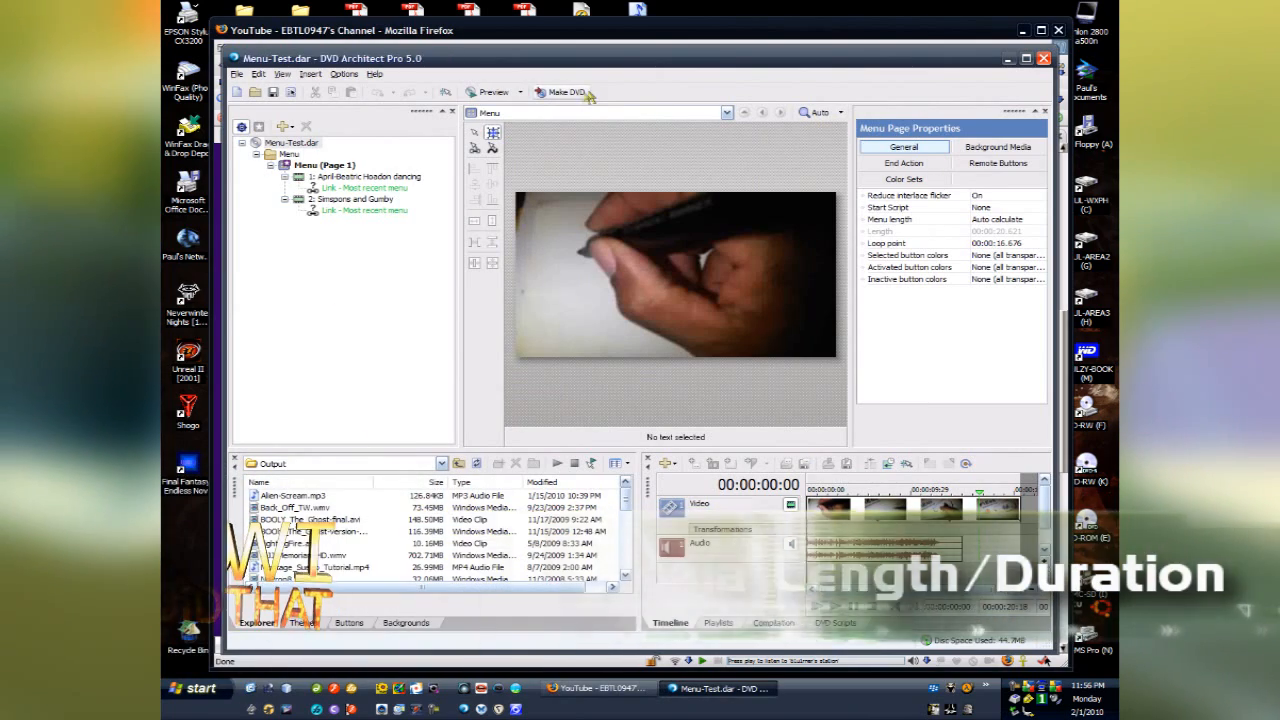
pyautogui.click(494, 92)
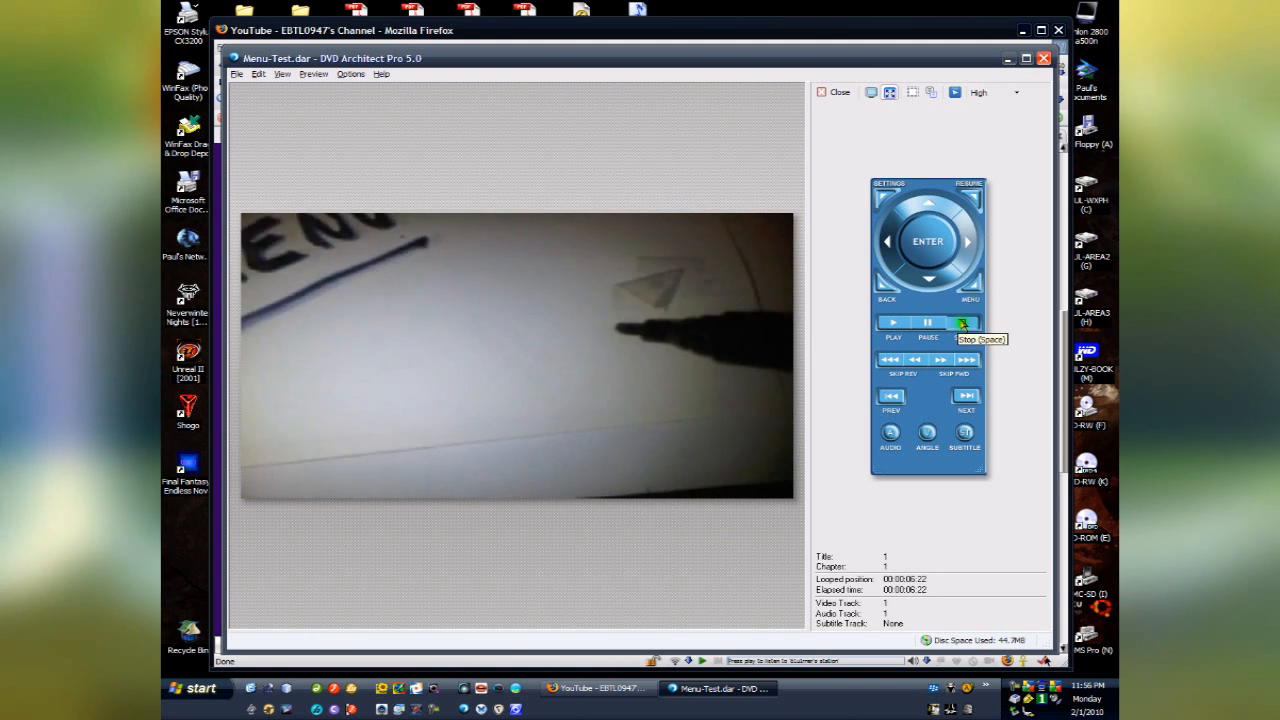
pyautogui.click(980, 93)
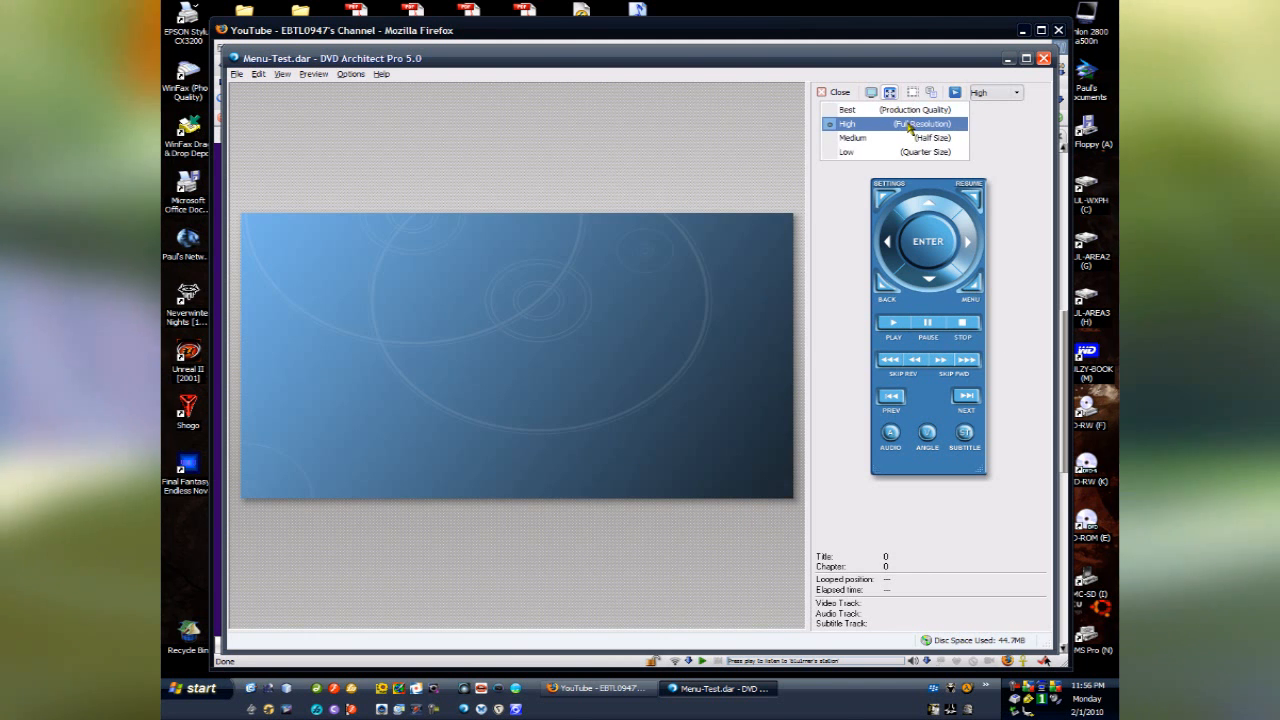
pyautogui.click(907, 138)
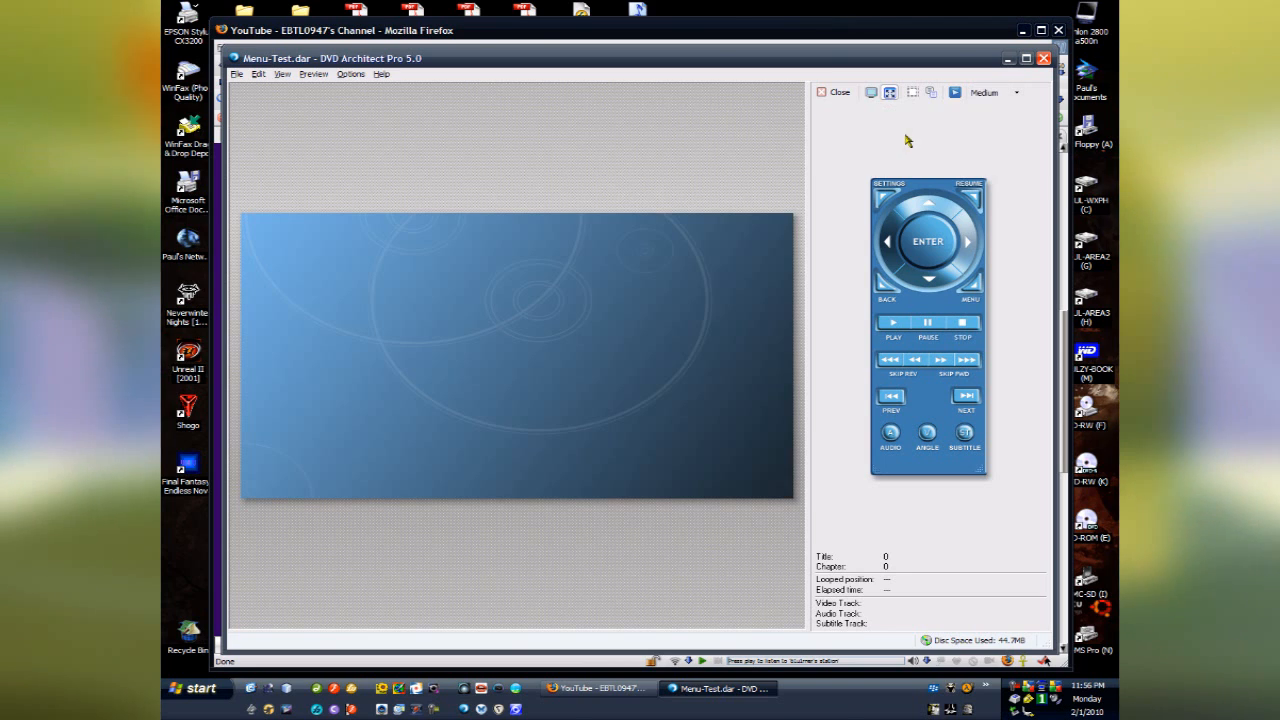
pyautogui.click(835, 92)
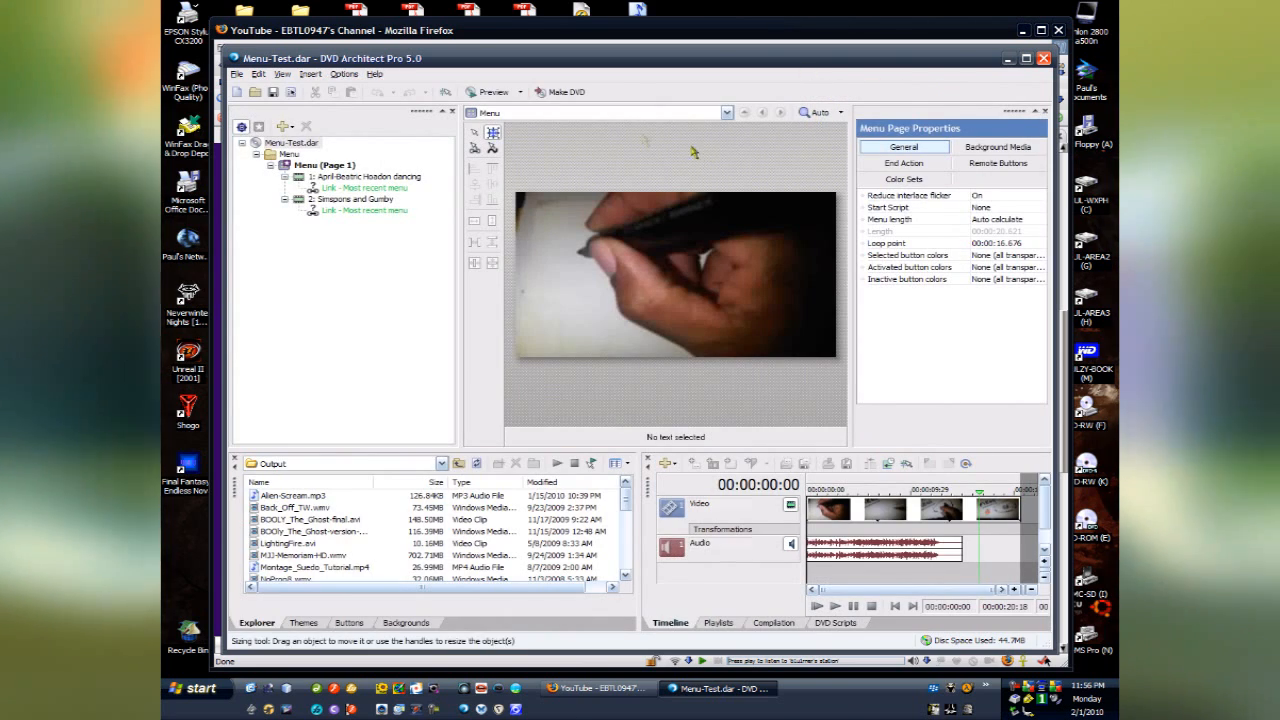
# Preview the menu past its loop point, play the Simpsons video from its button, and close the preview
pyautogui.click(492, 92)
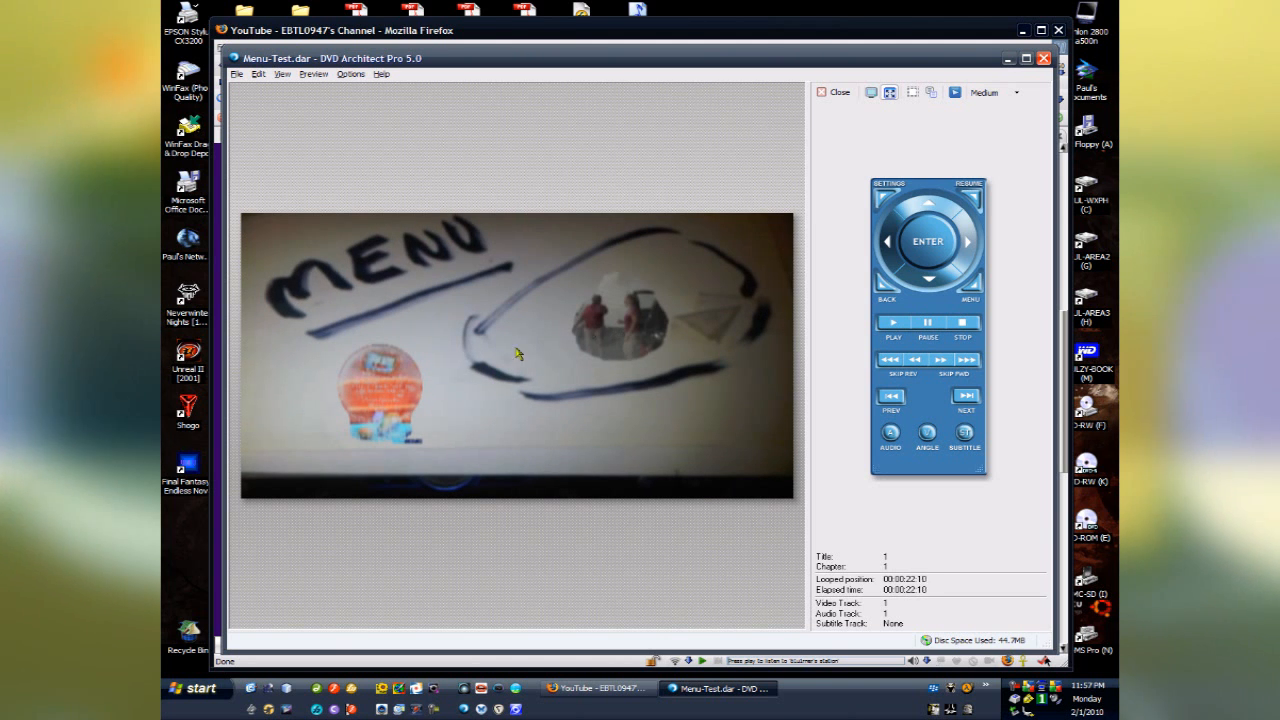
pyautogui.click(383, 385)
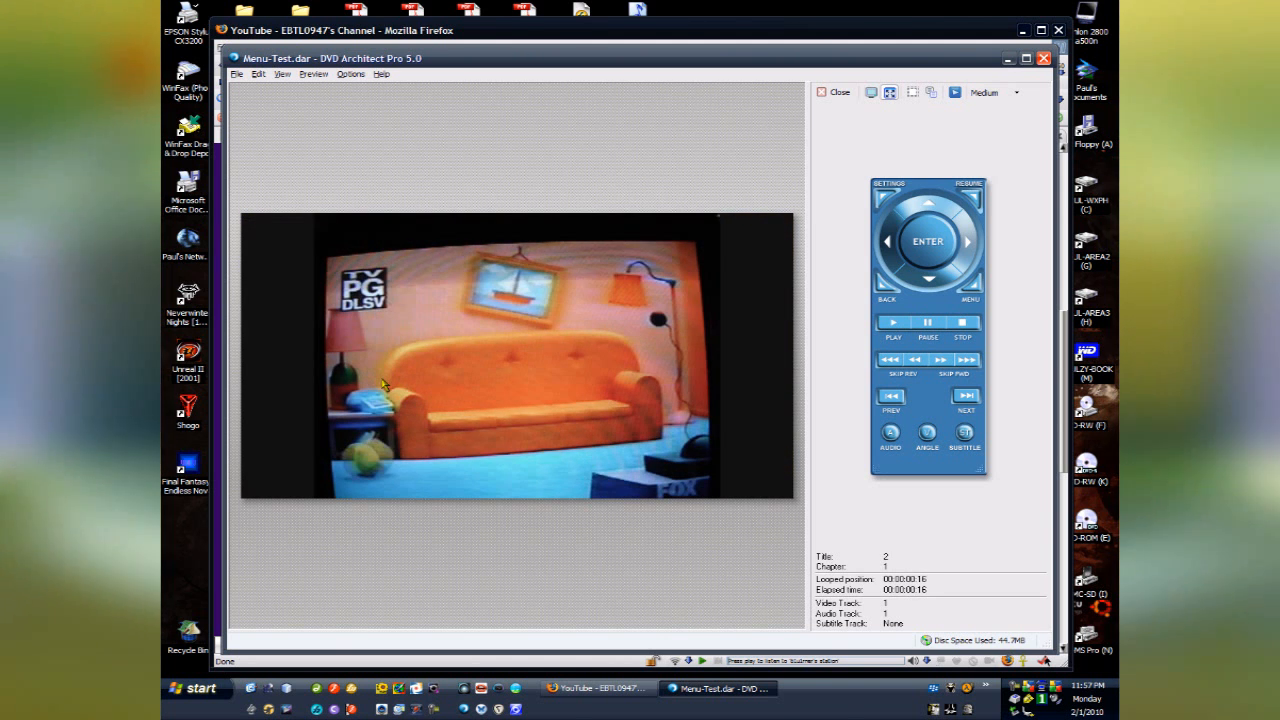
pyautogui.click(835, 92)
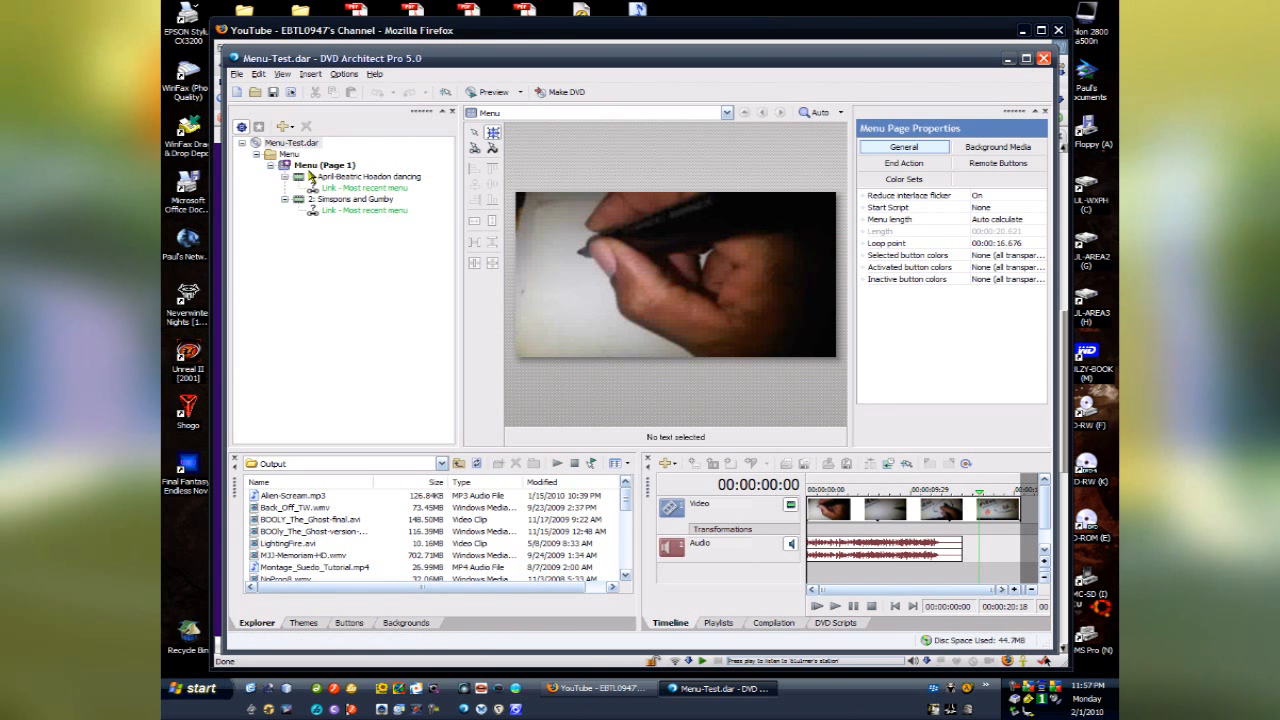
# Add Back_Off_TW.wmv to Menu (Page 1) and place its button below the dancing video's button, at an X position of about 537
pyautogui.click(295, 507)
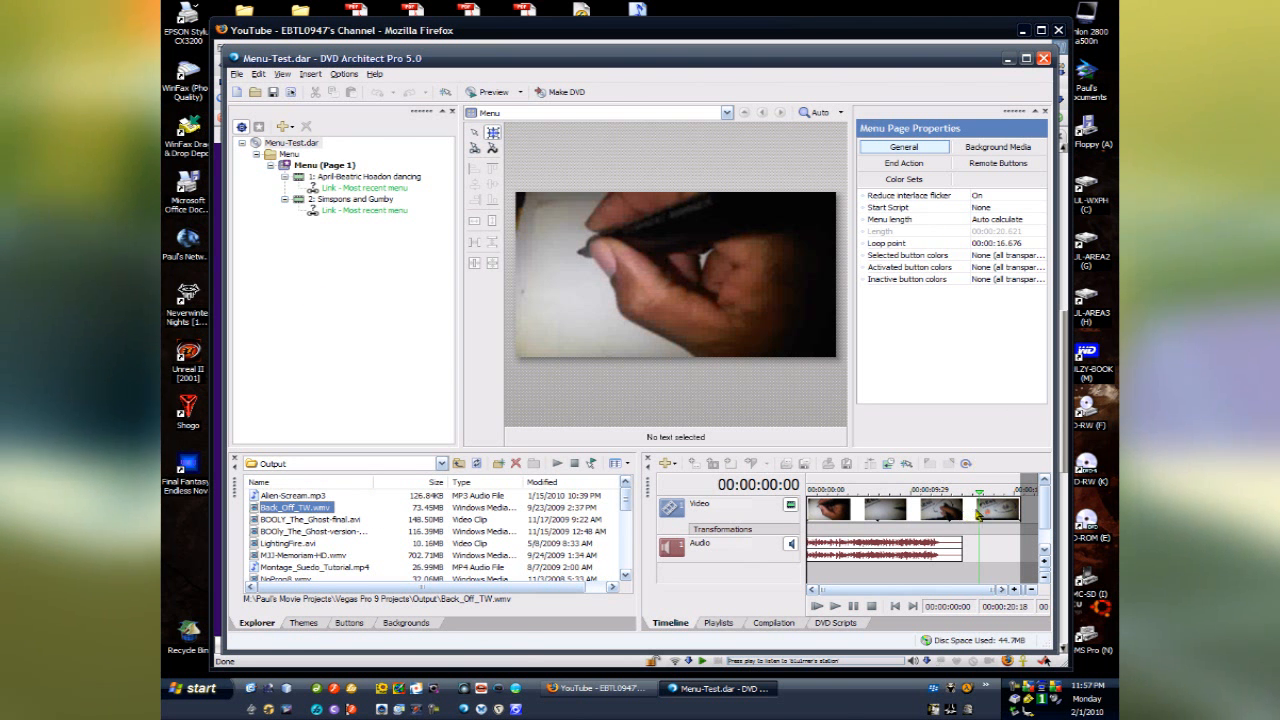
pyautogui.click(981, 508)
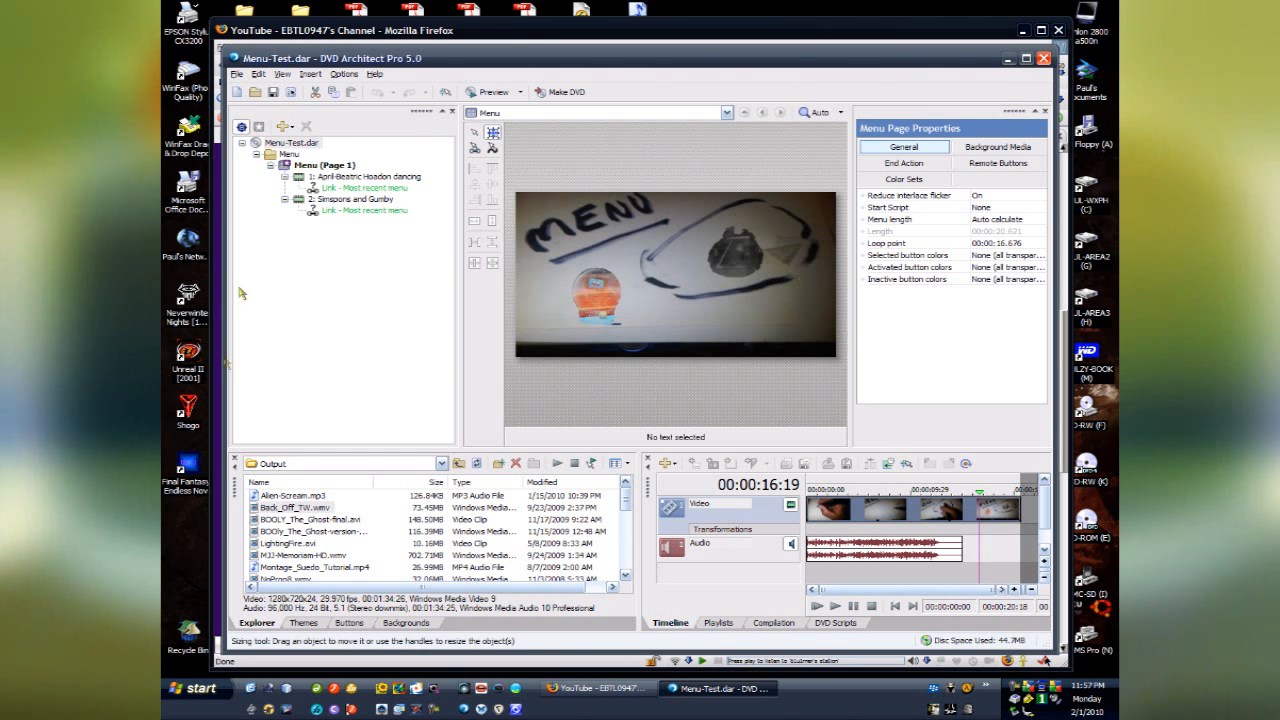
pyautogui.click(270, 510)
pyautogui.moveTo(268, 510); pyautogui.dragTo(323, 167)
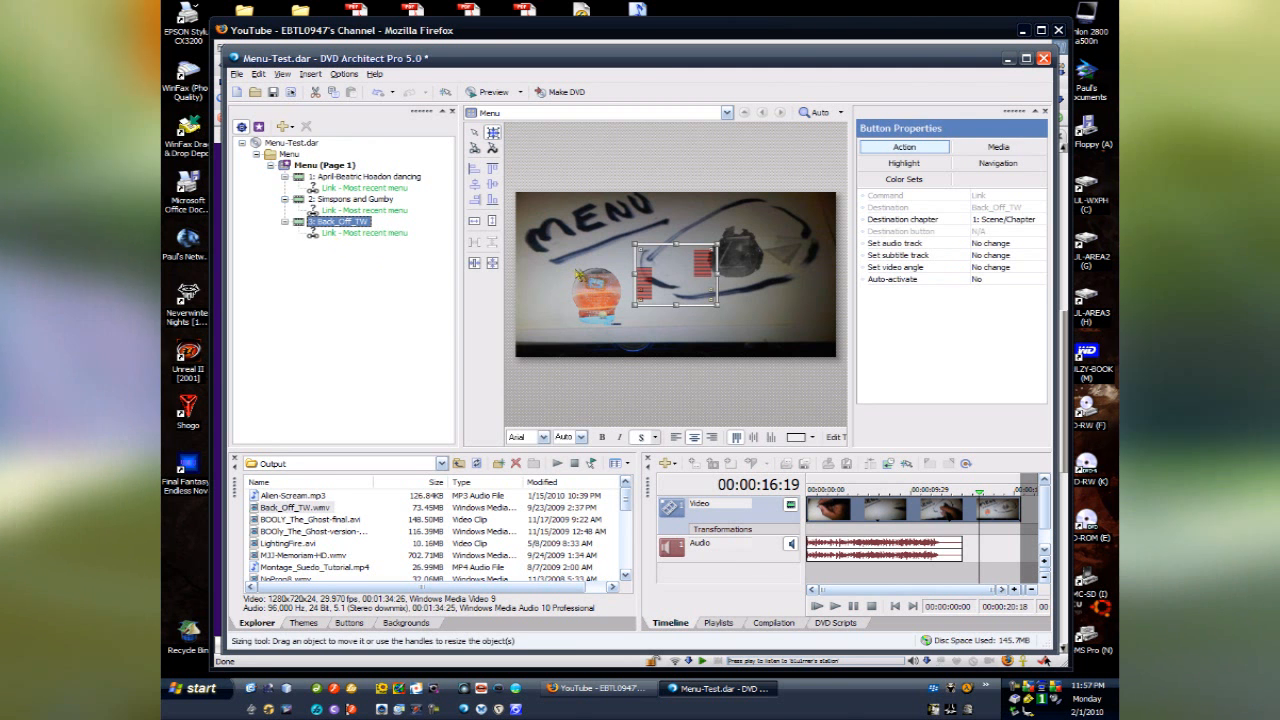
pyautogui.moveTo(686, 287); pyautogui.dragTo(745, 323)
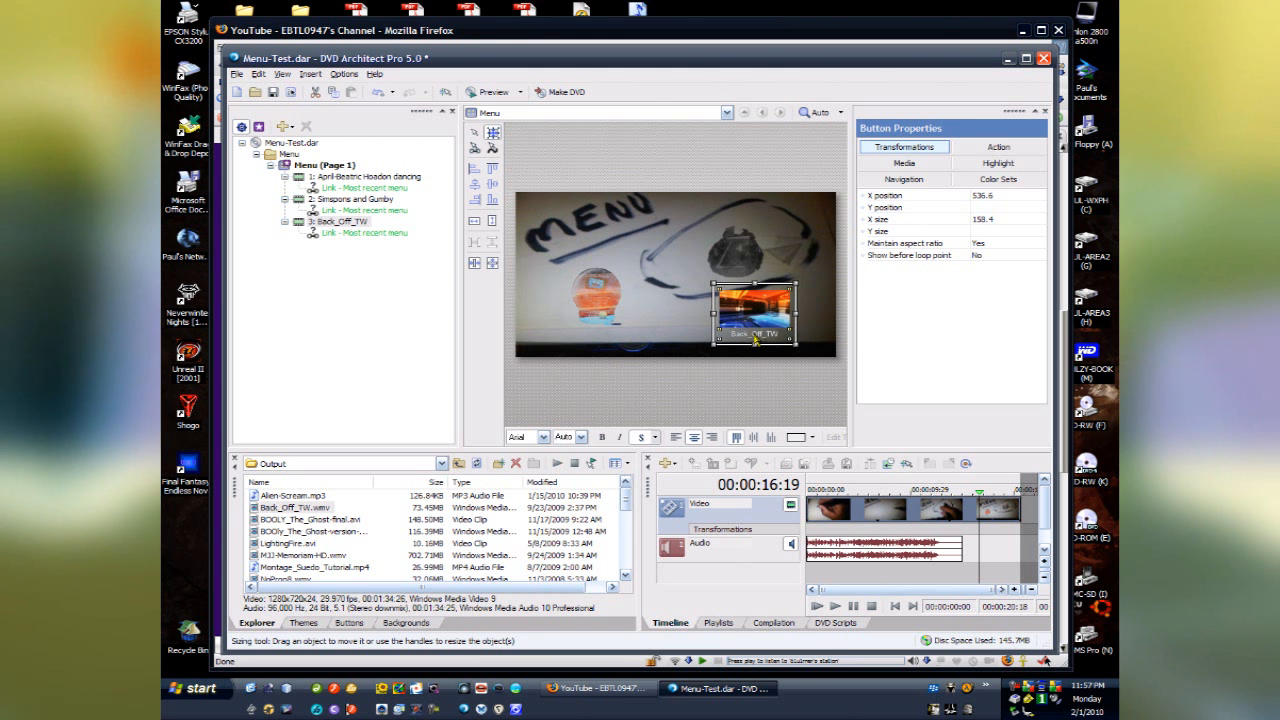
pyautogui.click(698, 335)
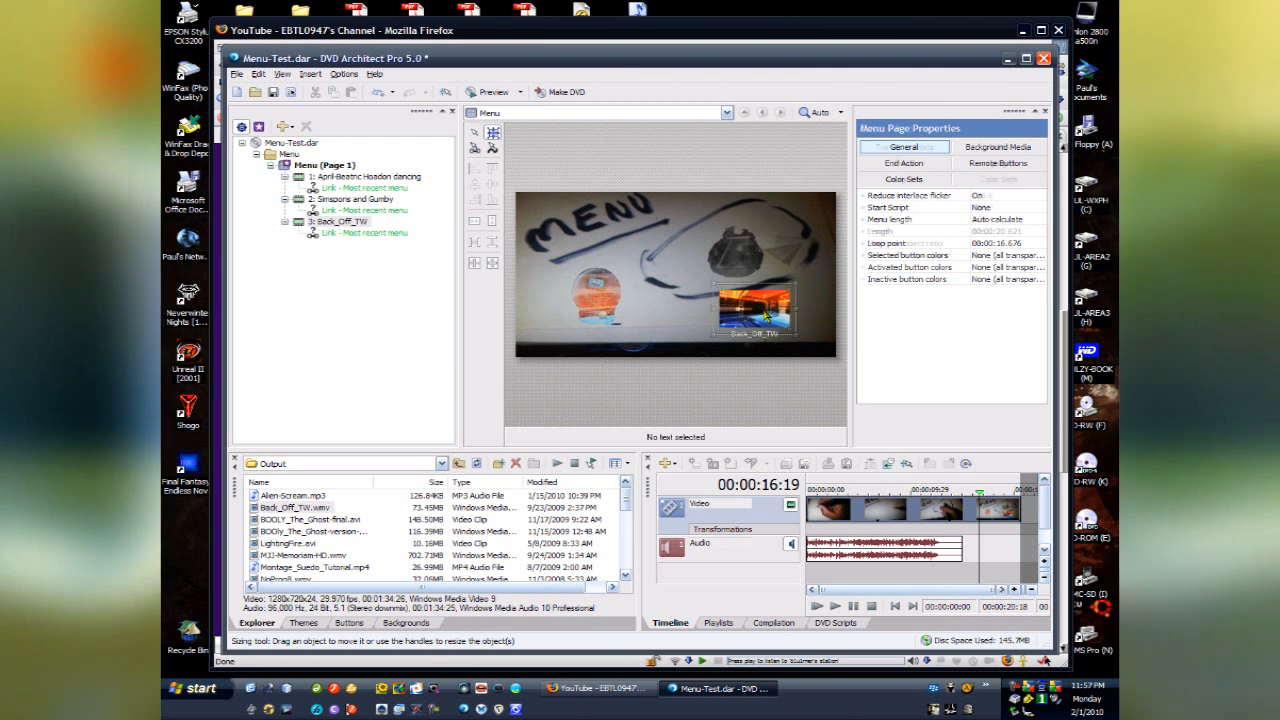
# Open the Back_Off_TW video and insert chapter markers on its timeline at 00:00:48:02 and 00:00:24:06
pyautogui.doubleClick(766, 316)
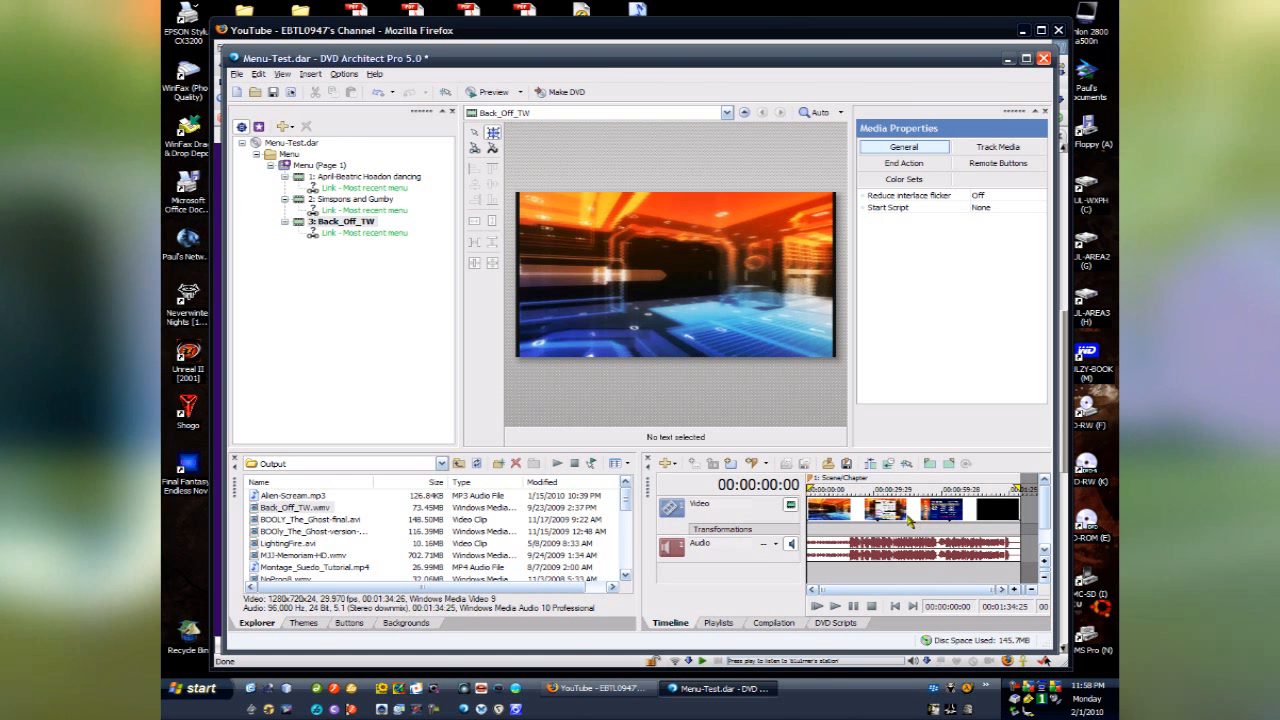
pyautogui.click(878, 514)
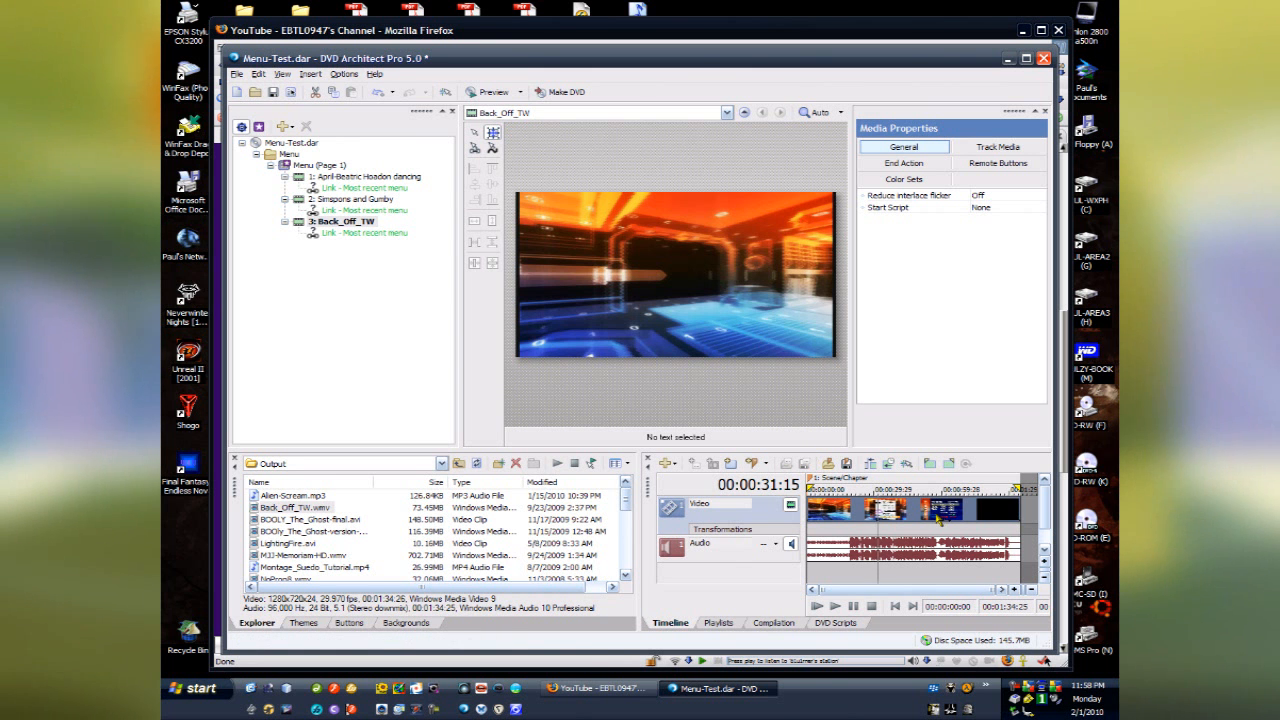
pyautogui.click(916, 520)
pyautogui.press('m')
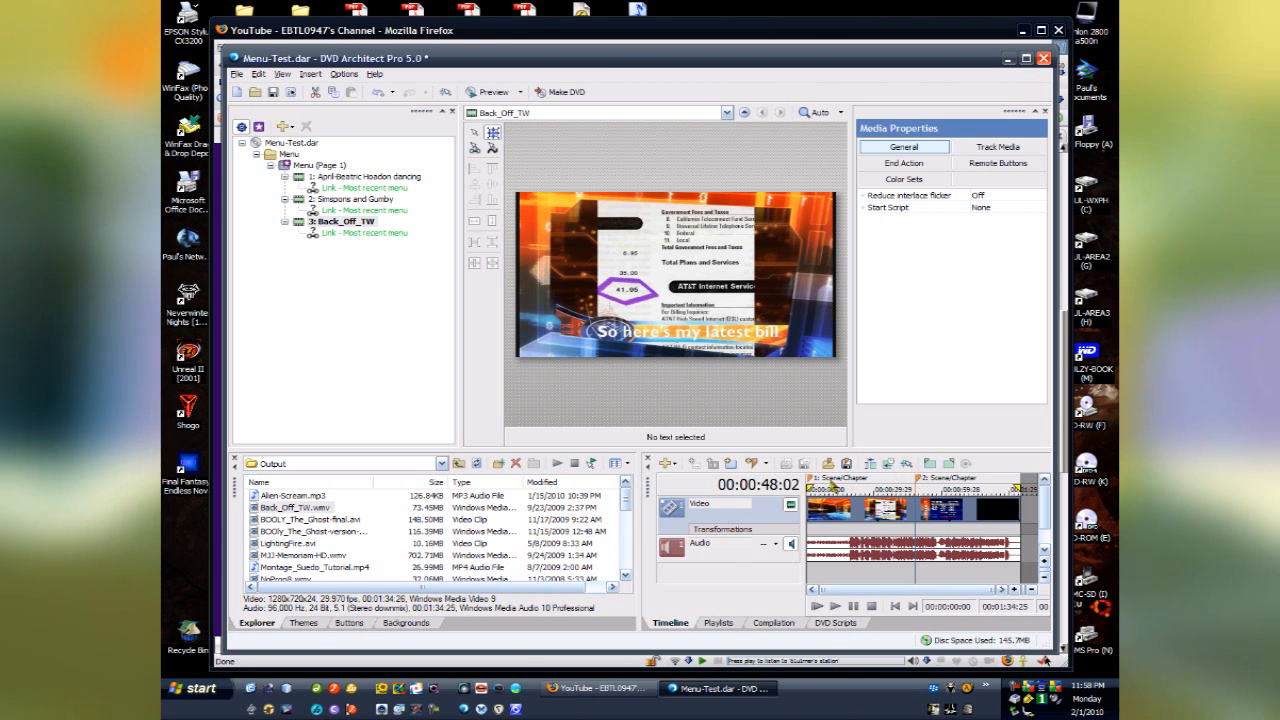
pyautogui.click(862, 520)
pyautogui.press('m')
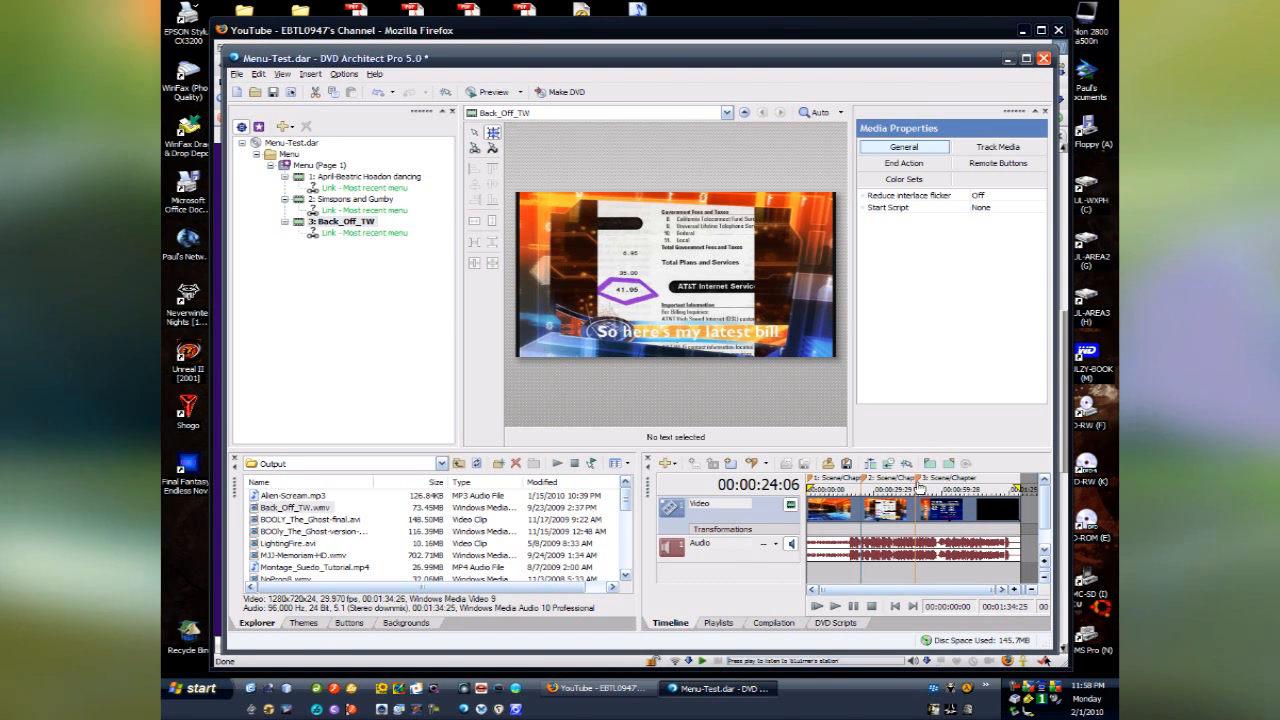
# Delete the chapter markers at 00:00:48:02 and 00:00:24:06 from the Back_Off_TW timeline
pyautogui.rightClick(919, 483)
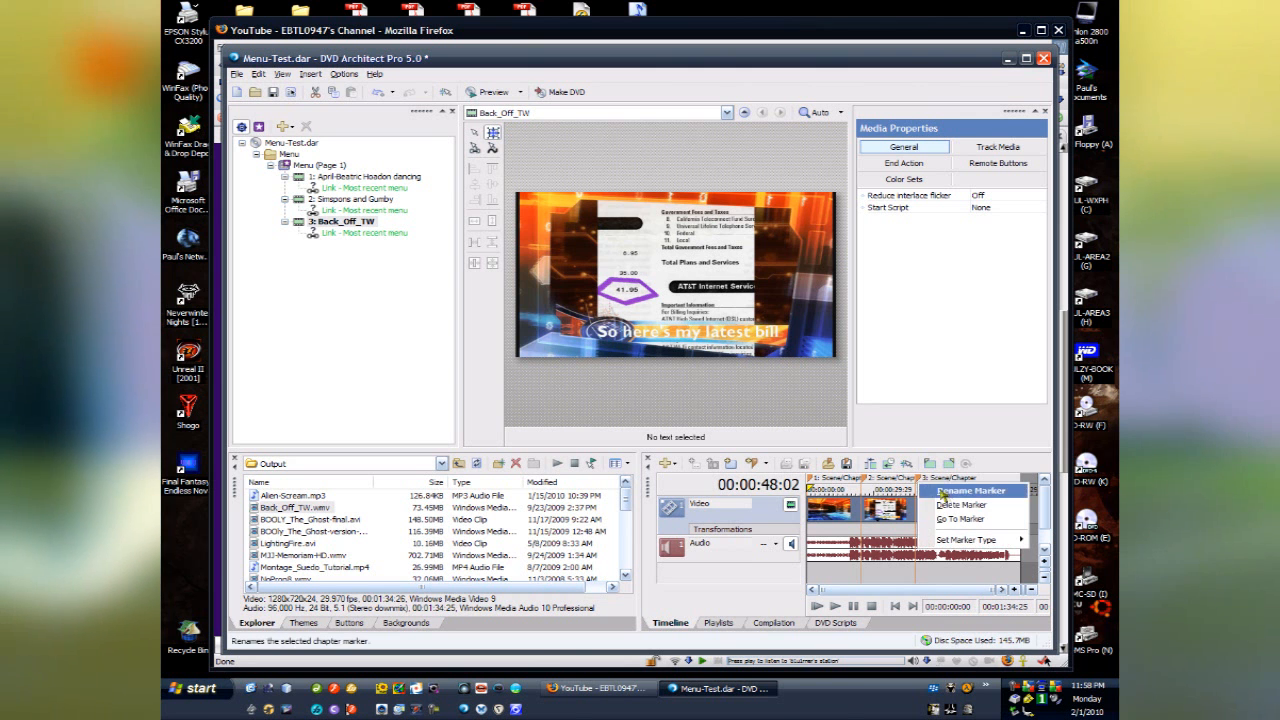
pyautogui.click(948, 506)
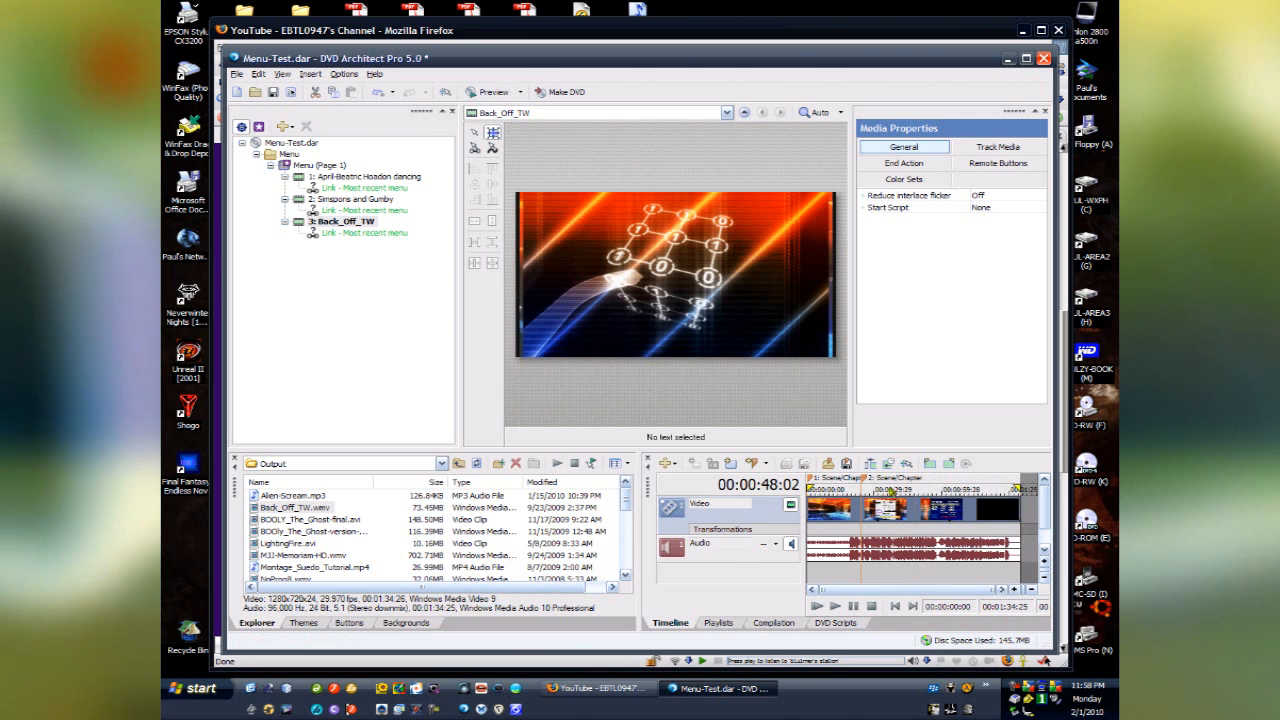
pyautogui.rightClick(864, 484)
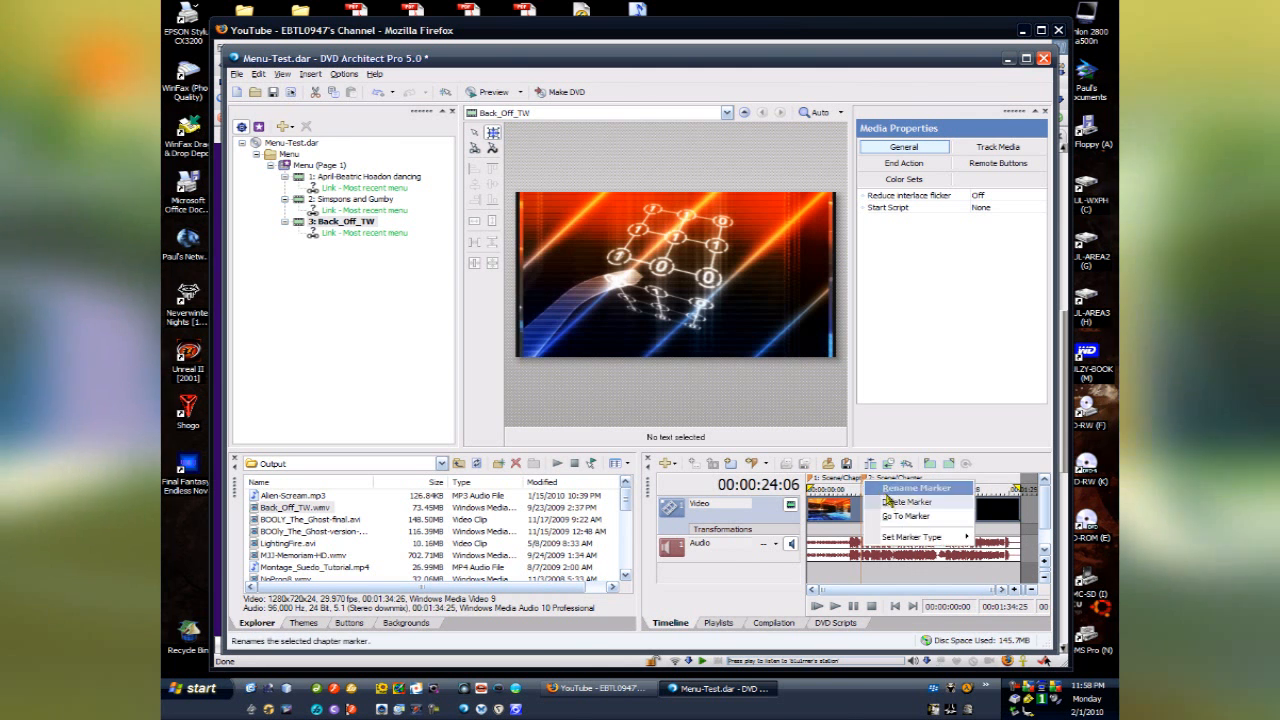
pyautogui.click(895, 506)
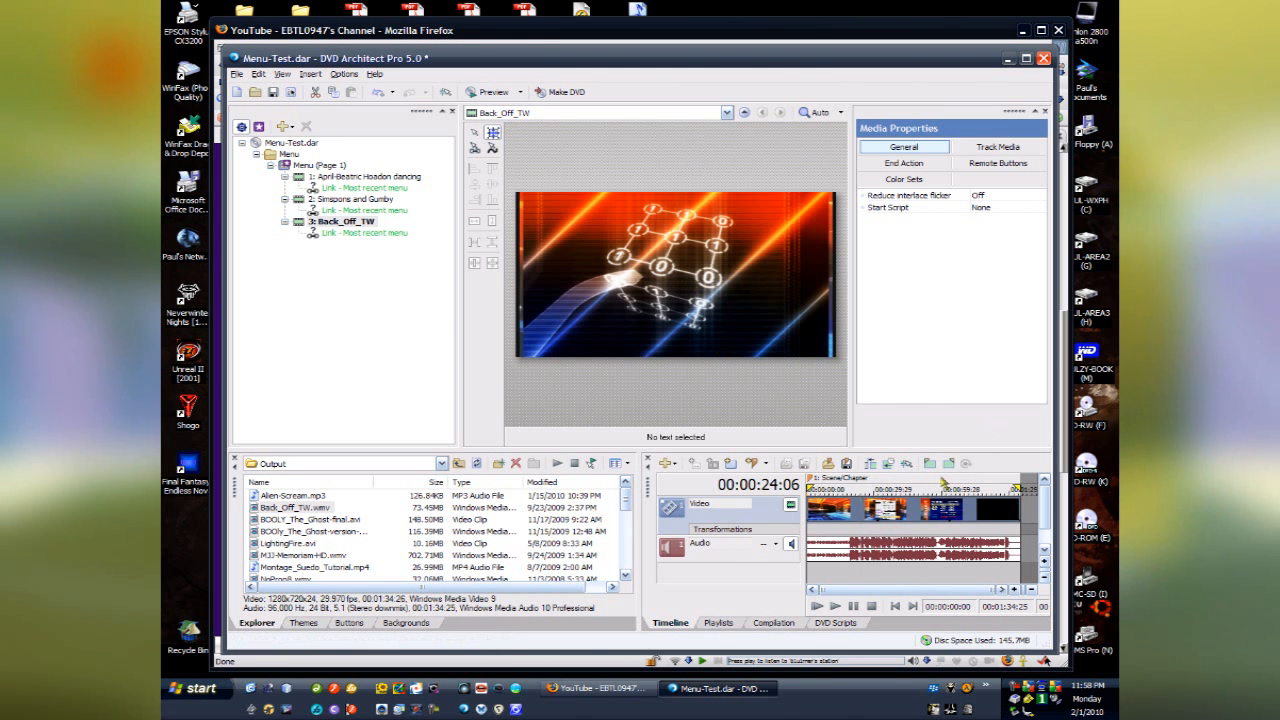
# Insert chapter markers on the Back_Off_TW timeline at 00:00:53:21 and 00:00:50:21
pyautogui.click(917, 515)
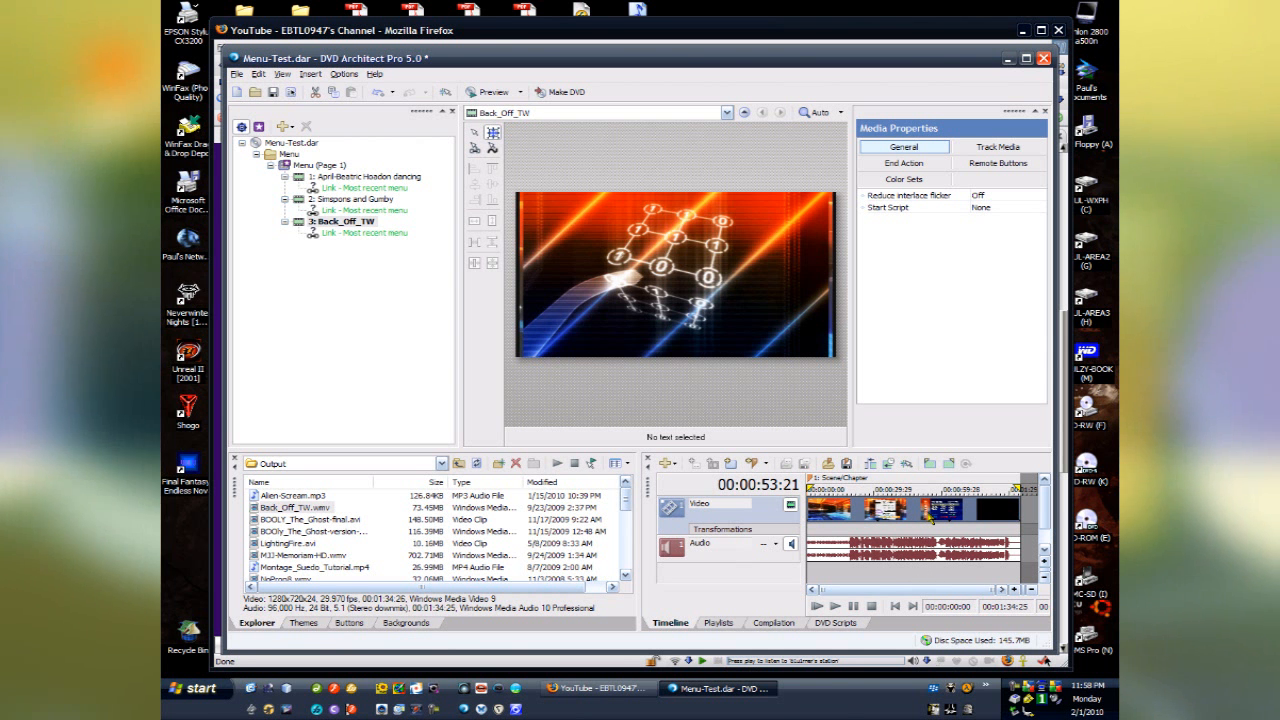
pyautogui.press('m')
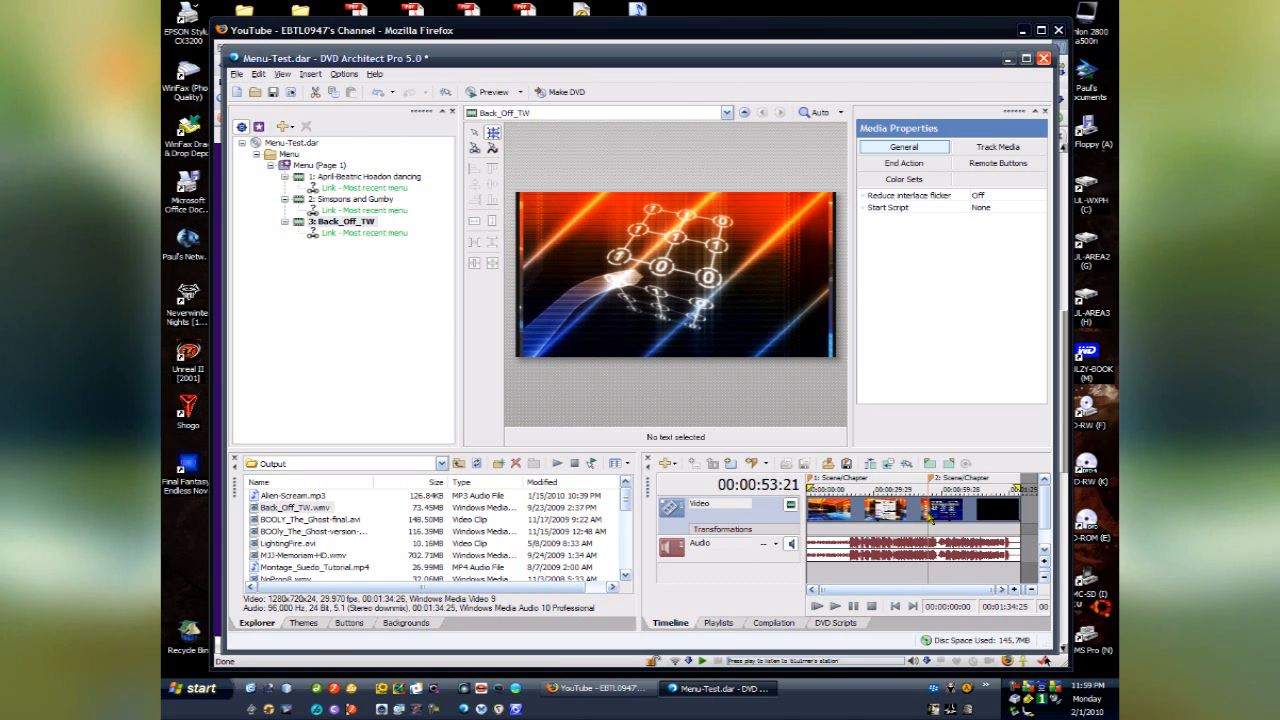
pyautogui.click(924, 517)
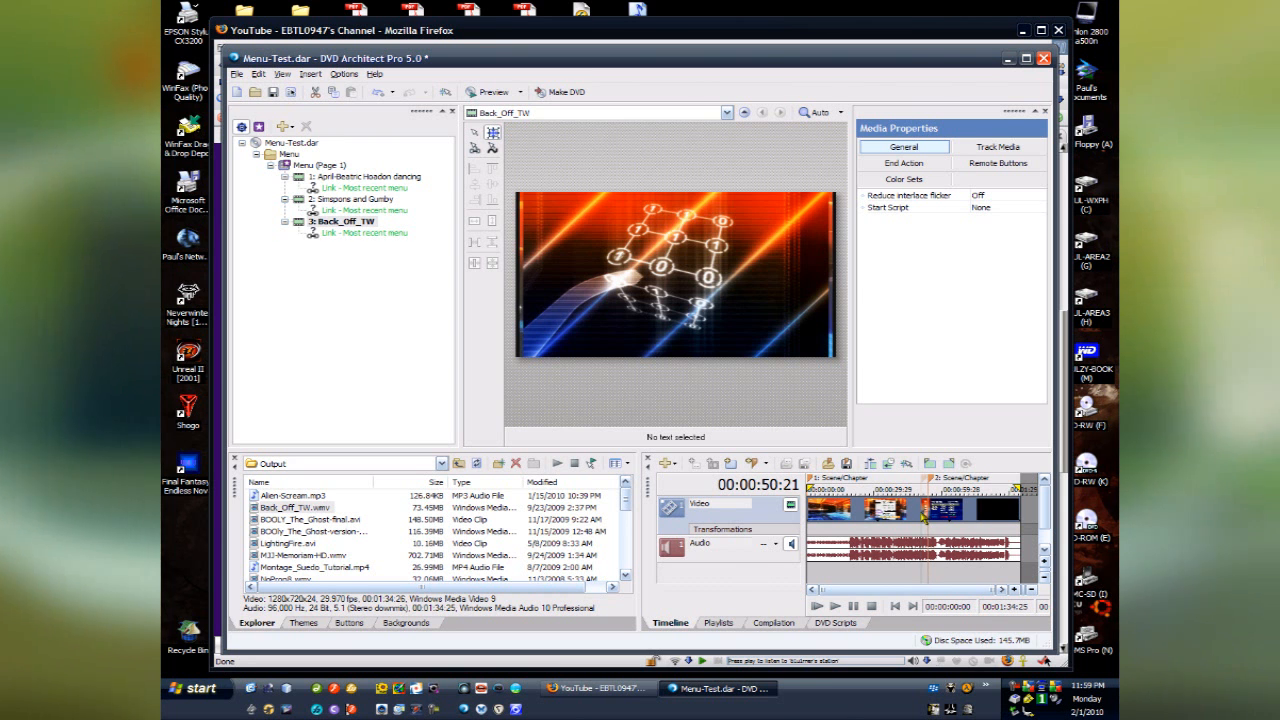
pyautogui.press('m')
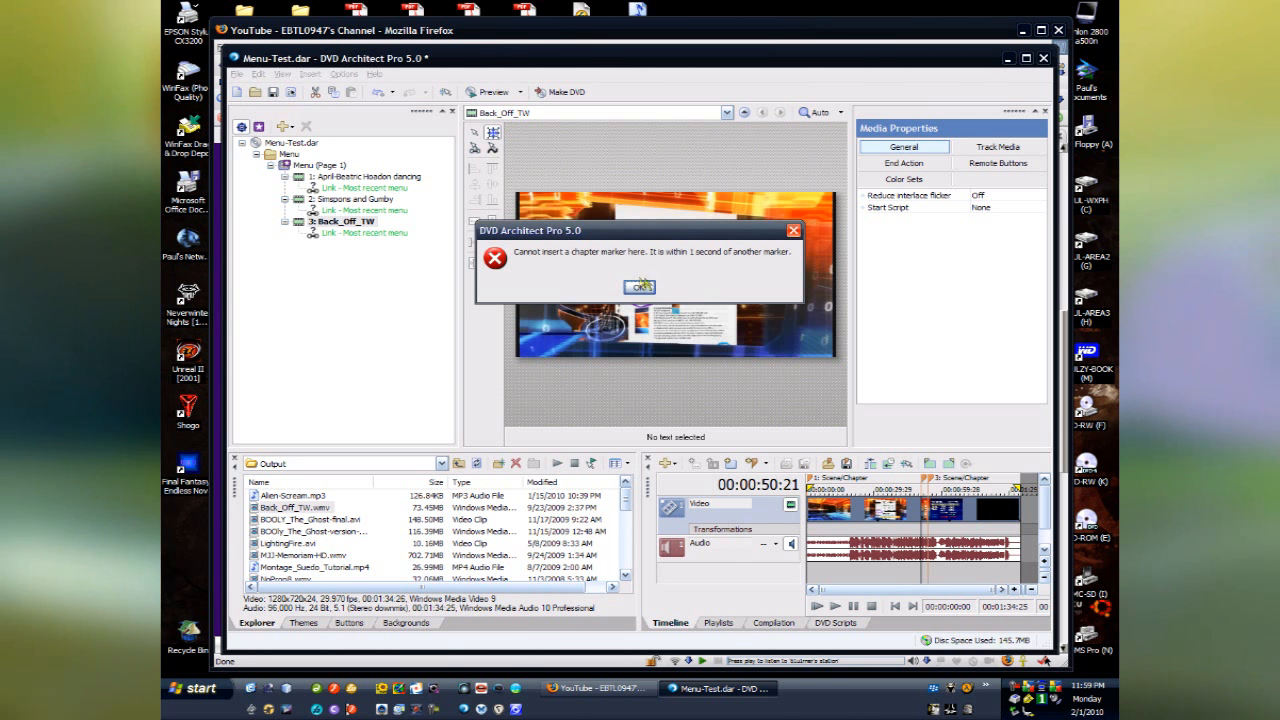
pyautogui.click(640, 287)
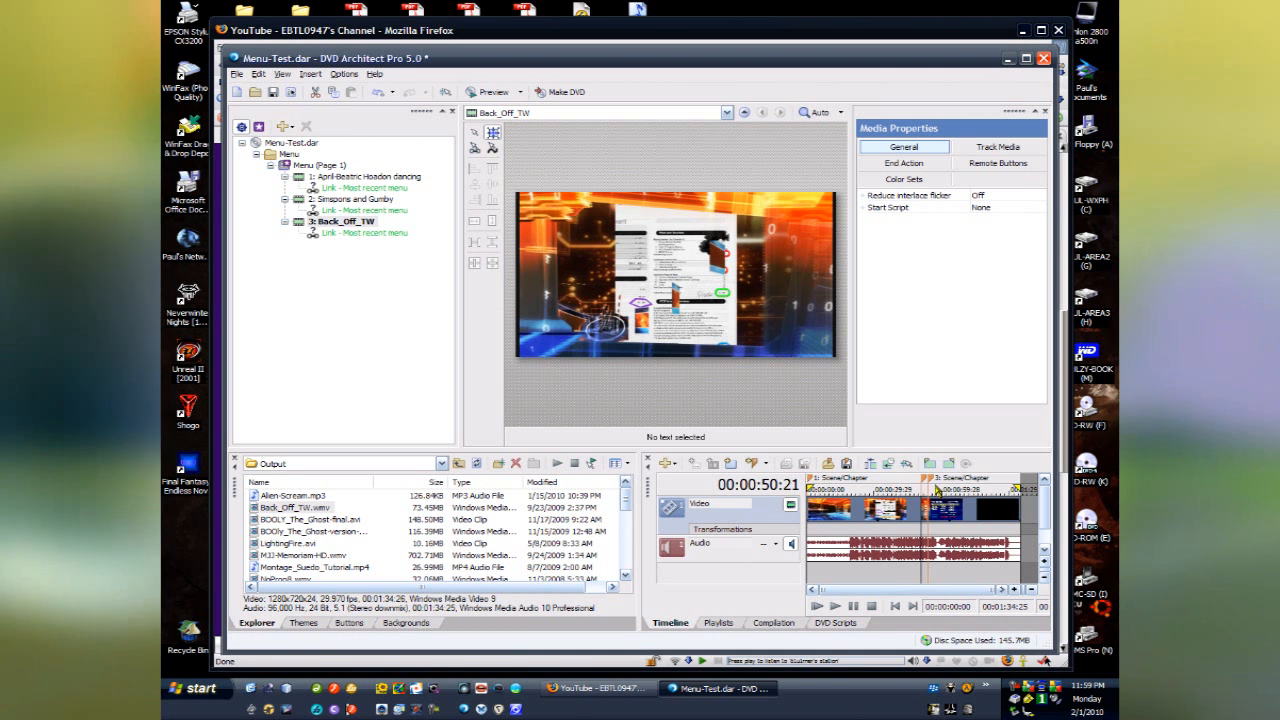
# Delete the chapter markers at 00:00:53:21 and 00:00:50:21 from the Back_Off_TW timeline
pyautogui.click(932, 479)
pyautogui.rightClick(932, 479)
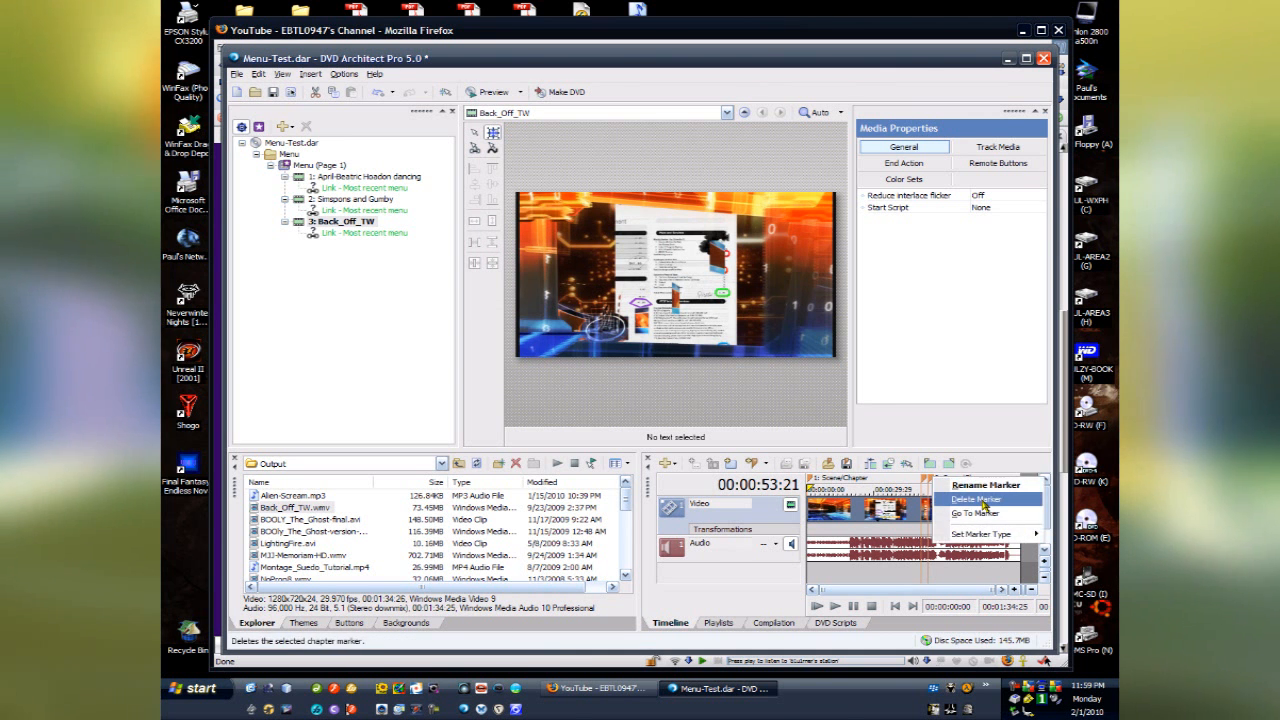
pyautogui.click(983, 501)
pyautogui.click(925, 481)
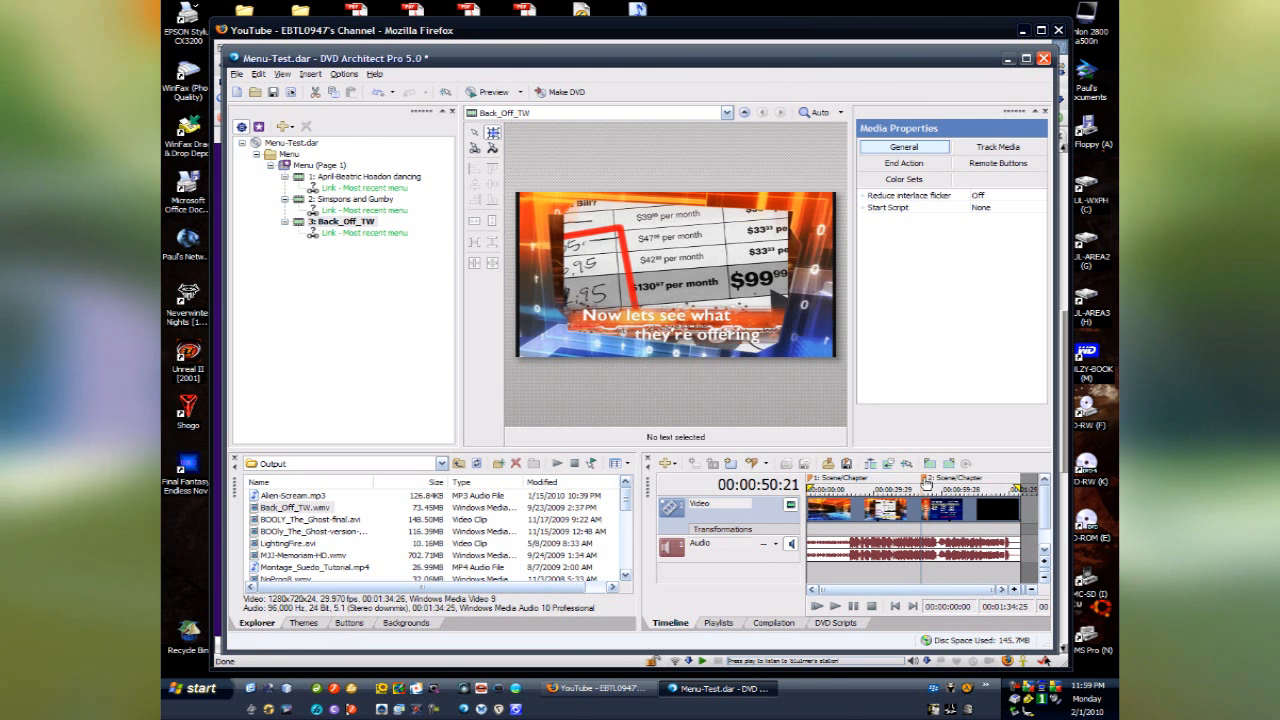
pyautogui.rightClick(925, 481)
pyautogui.click(968, 500)
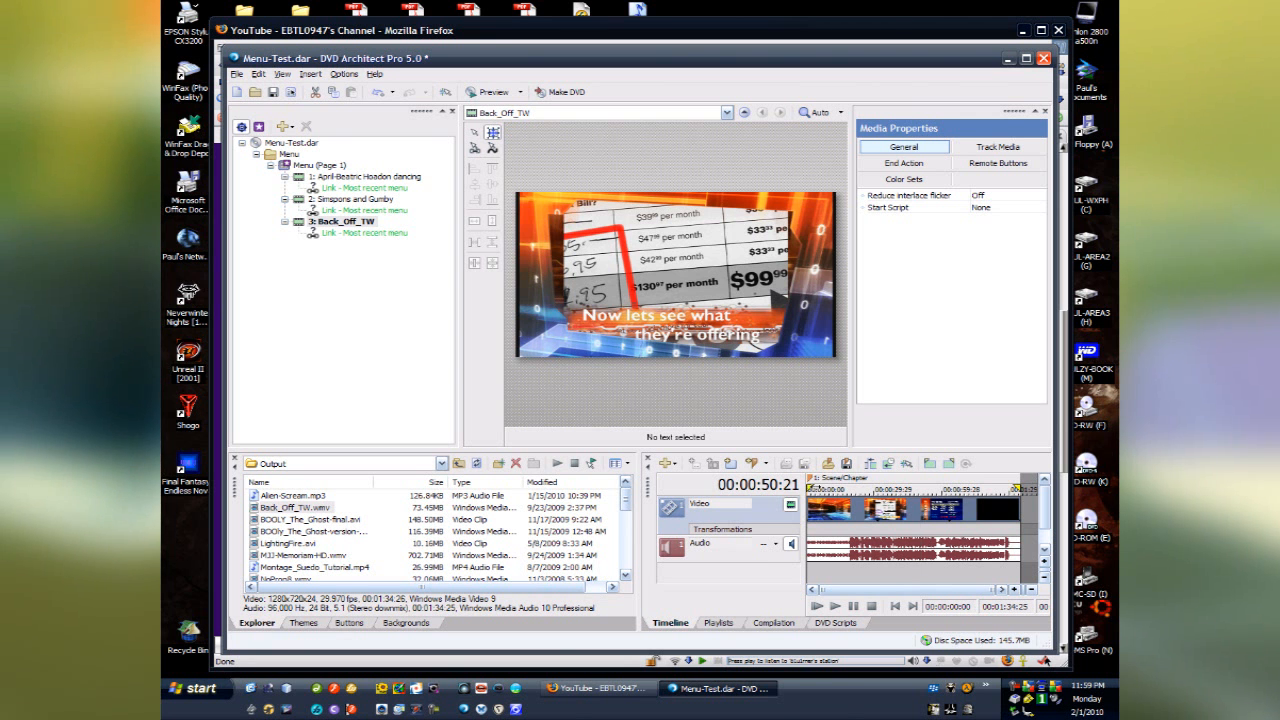
# Set Back_Off_TW's in point to 00:00:47:22, and move its out point to 00:01:15:18 and back to 00:01:34:25
pyautogui.moveTo(811, 488)
pyautogui.mouseDown()
pyautogui.moveTo(915, 488)
pyautogui.moveTo(829, 488)
pyautogui.moveTo(825, 505)
pyautogui.moveTo(918, 512)
pyautogui.mouseUp()
pyautogui.moveTo(1015, 488); pyautogui.dragTo(974, 489)
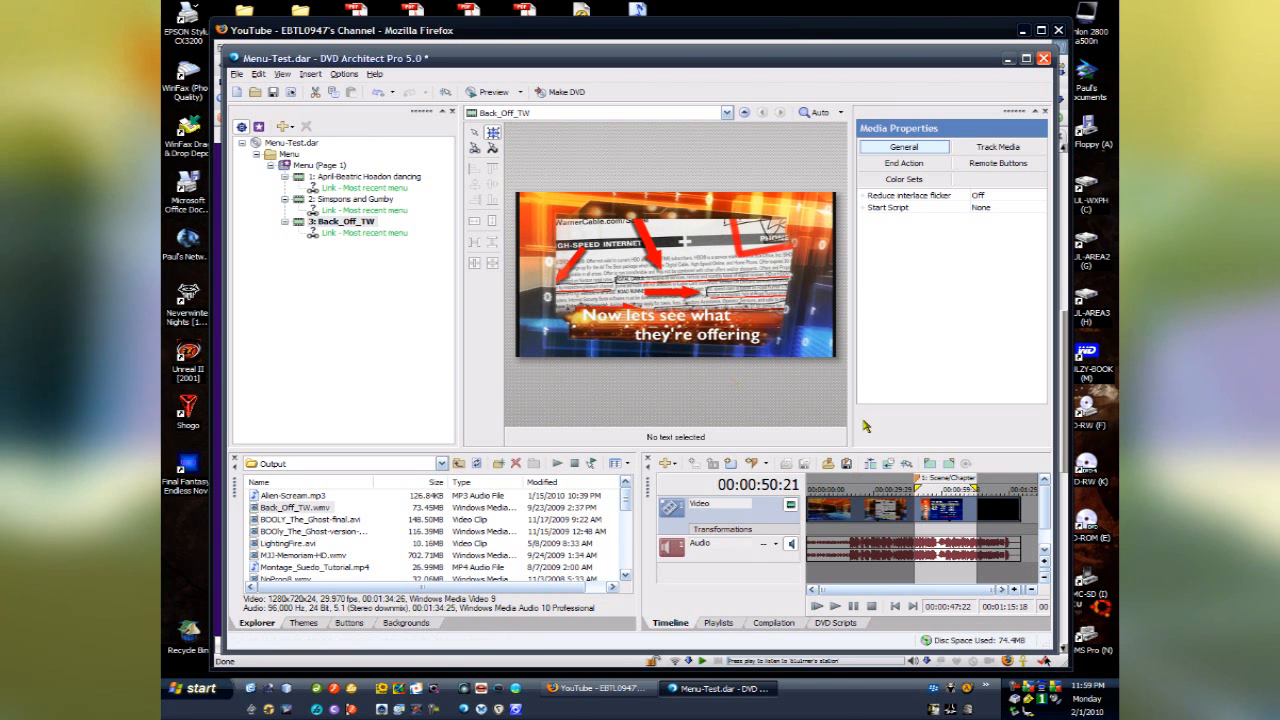
pyautogui.moveTo(983, 487); pyautogui.dragTo(1019, 488)
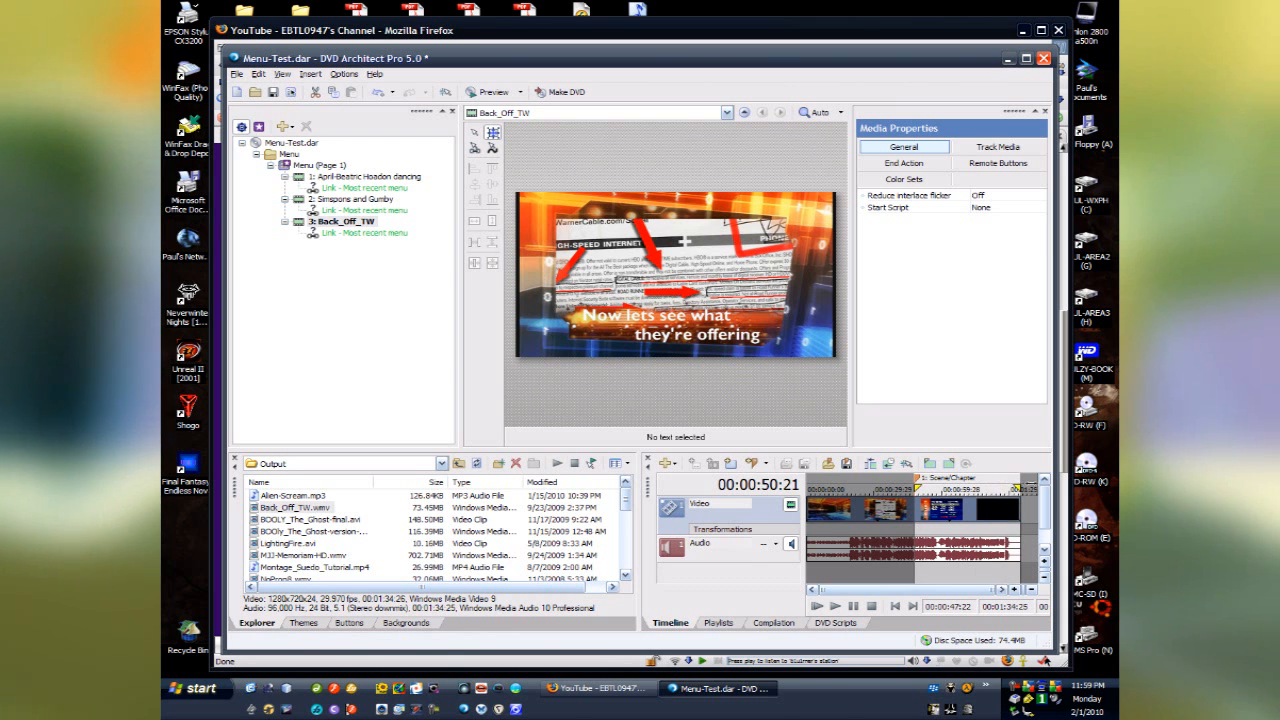
# Move Back_Off_TW's in point to 00:01:01:00 and place the timeline cursor just after it, at 00:01:02:10
pyautogui.moveTo(921, 487); pyautogui.dragTo(923, 487)
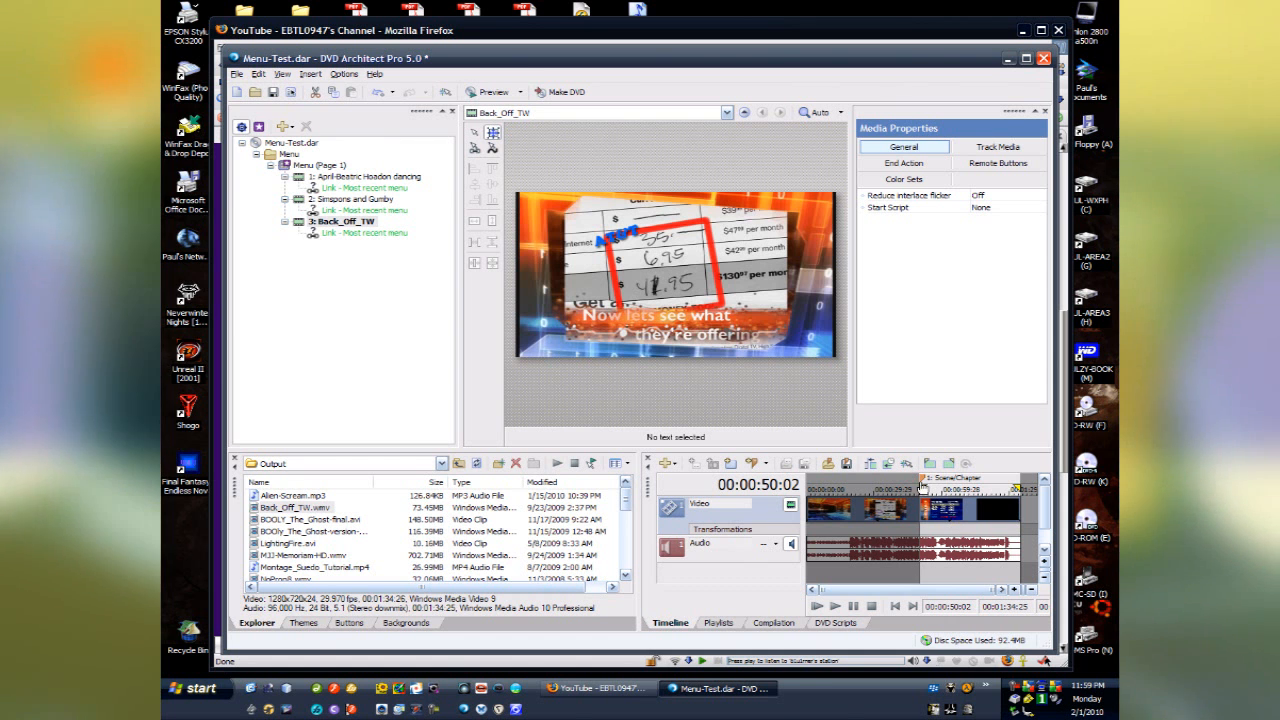
pyautogui.moveTo(922, 489); pyautogui.dragTo(932, 489)
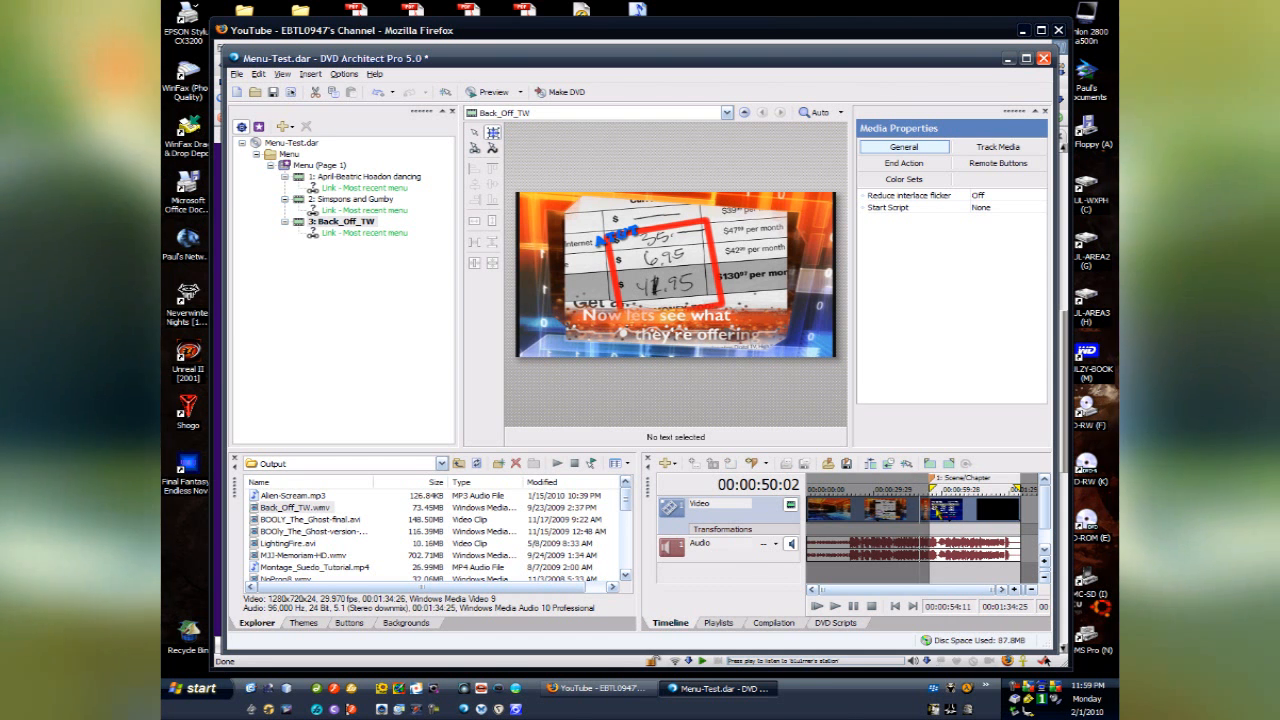
pyautogui.click(937, 510)
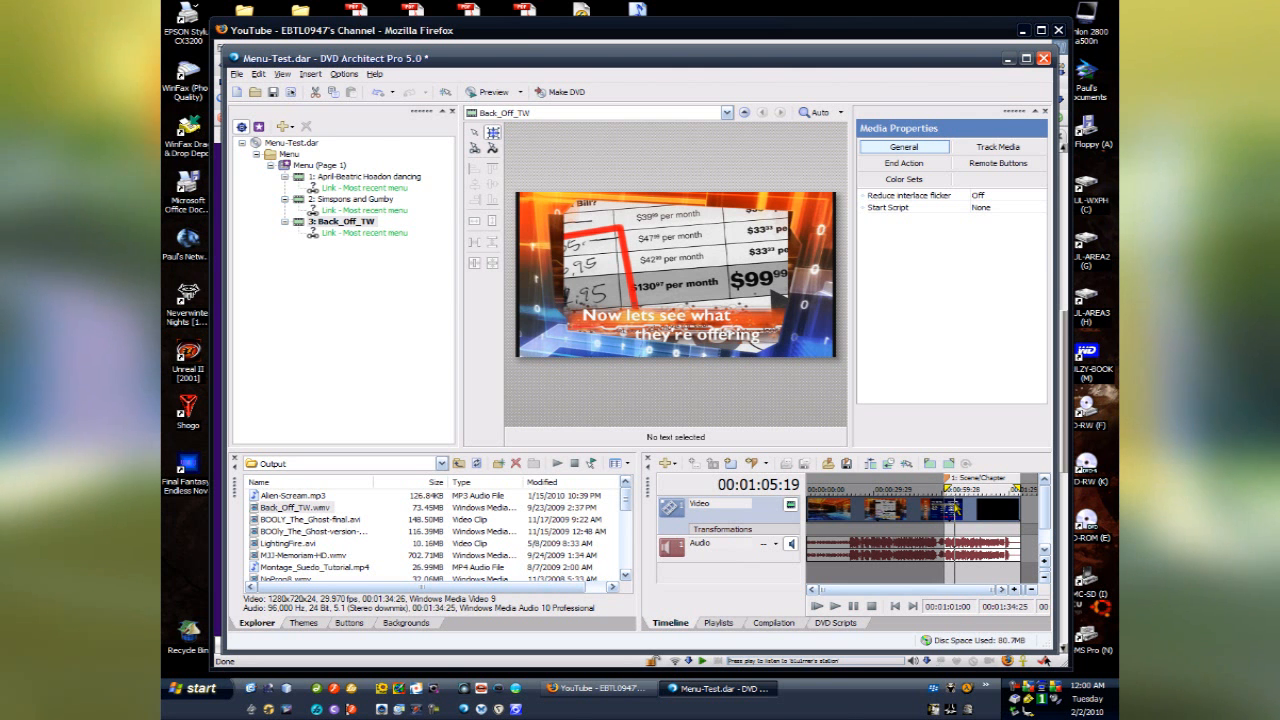
pyautogui.click(949, 514)
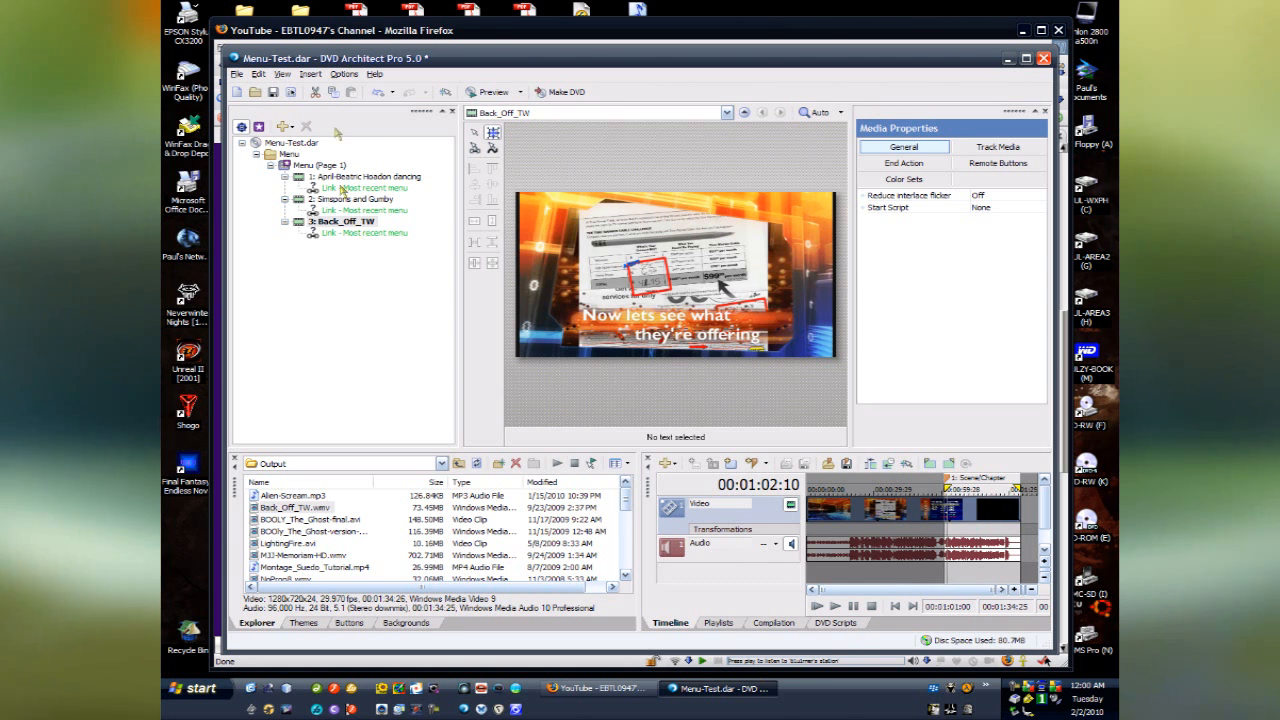
# Preview Menu (Page 1), play the trimmed Back_Off_TW video from its button, and close the preview
pyautogui.click(289, 166)
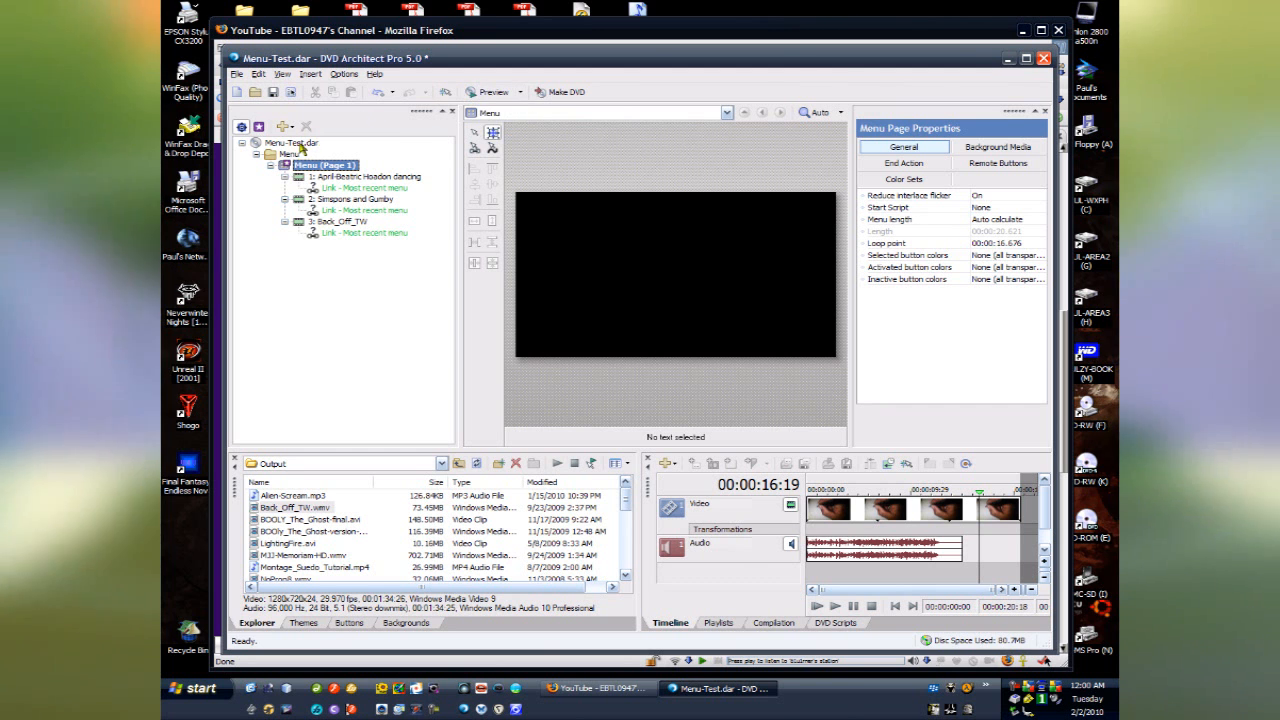
pyautogui.click(492, 92)
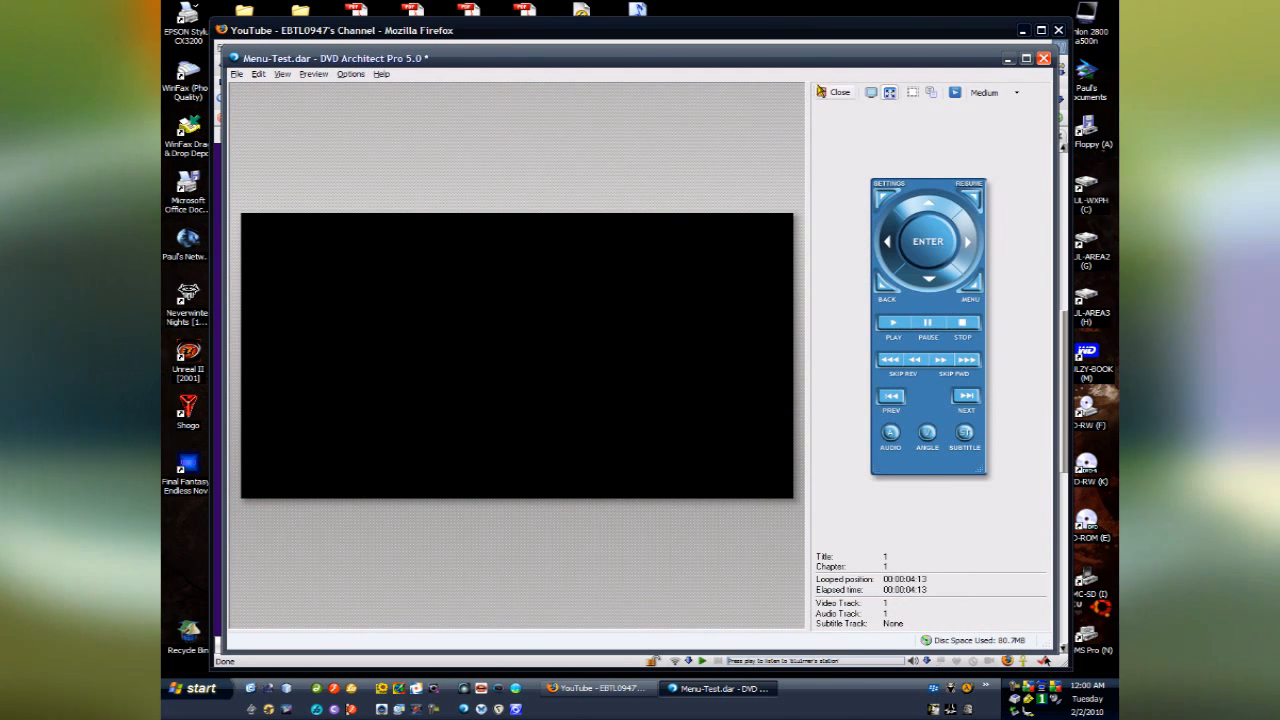
pyautogui.click(836, 92)
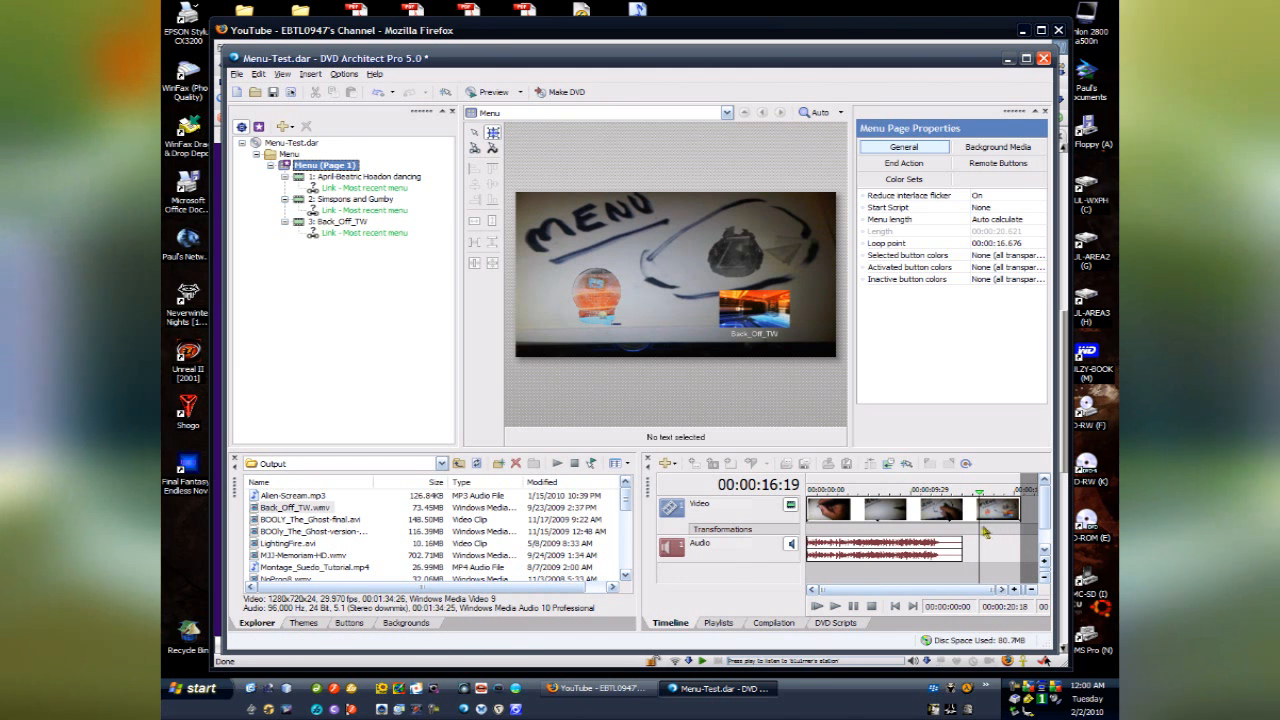
pyautogui.click(980, 526)
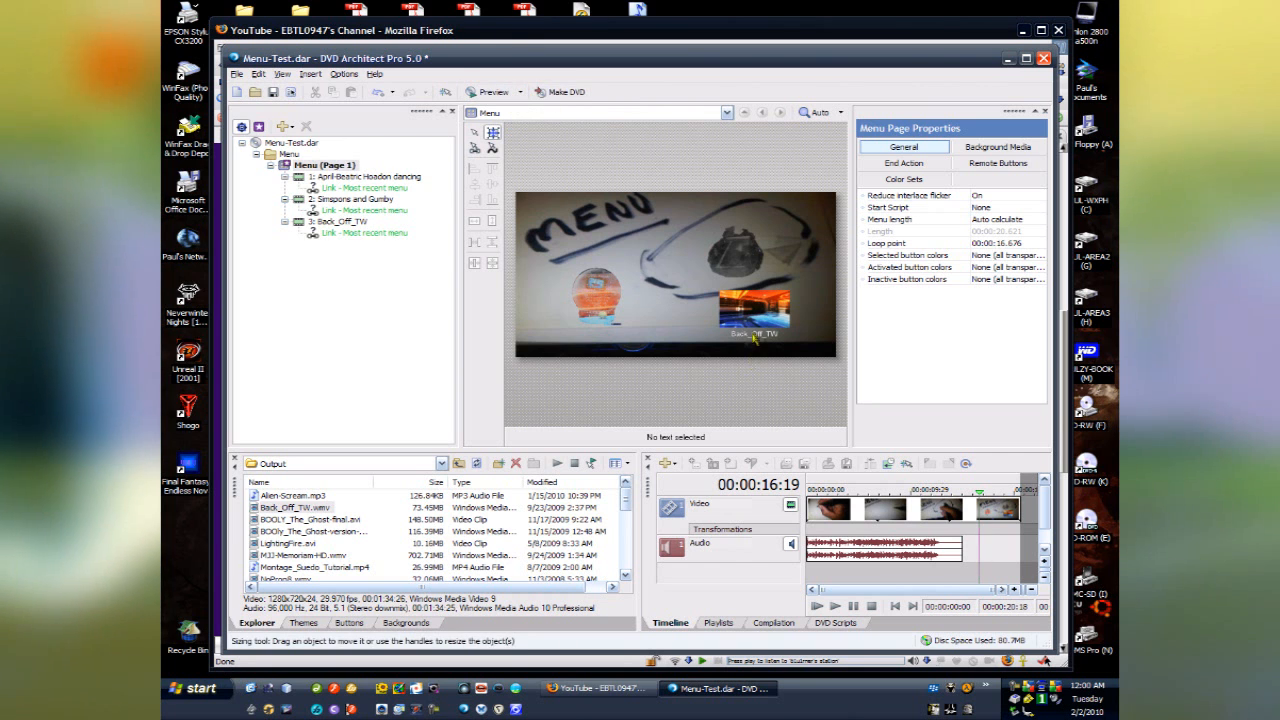
pyautogui.click(490, 92)
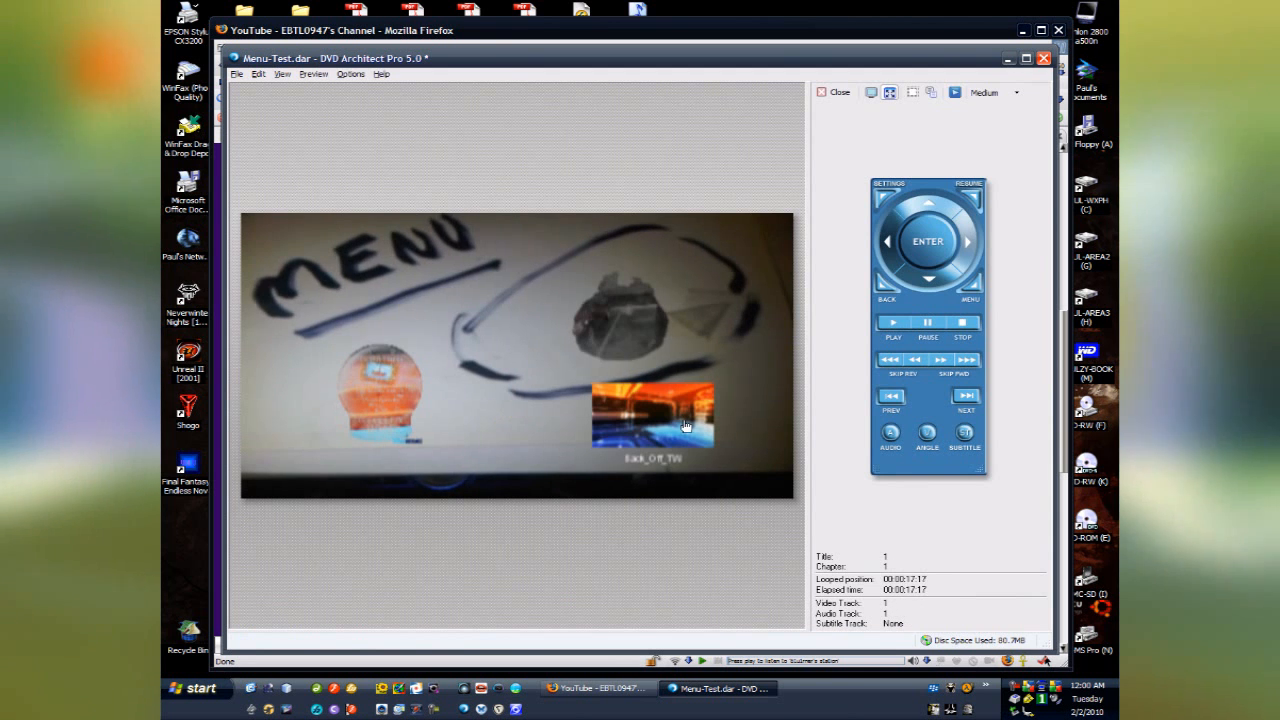
pyautogui.click(680, 426)
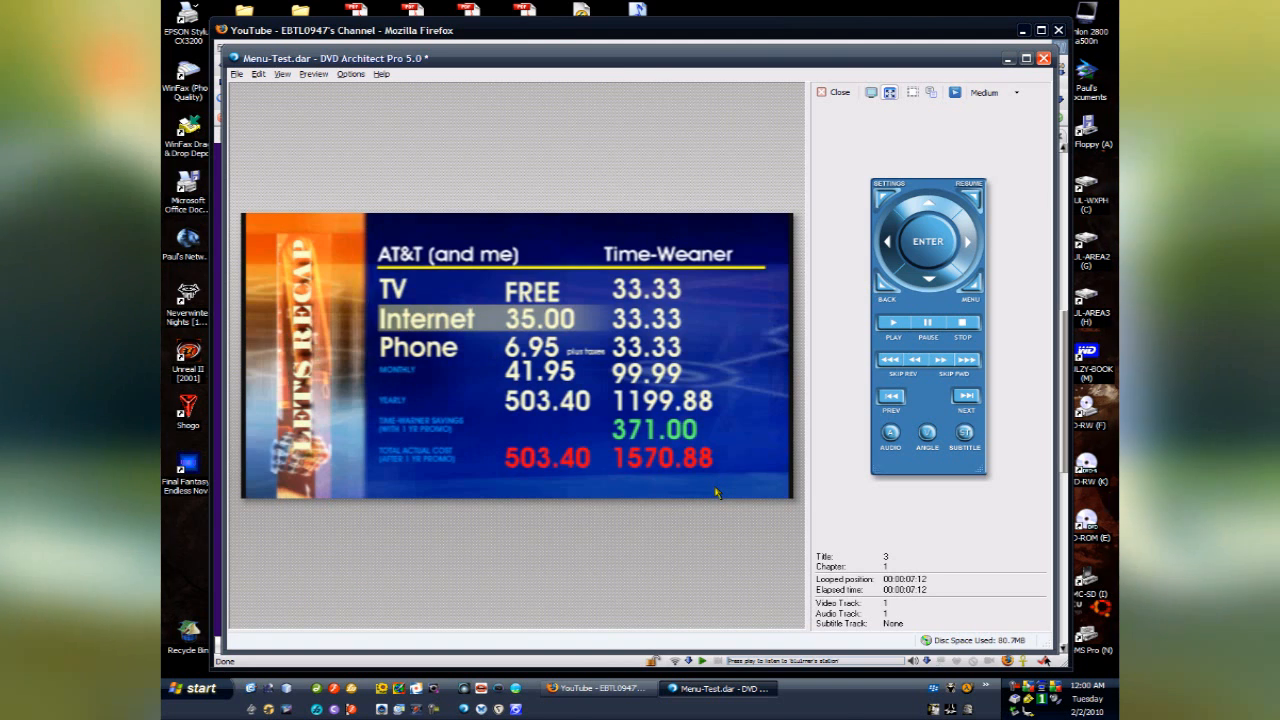
pyautogui.click(838, 93)
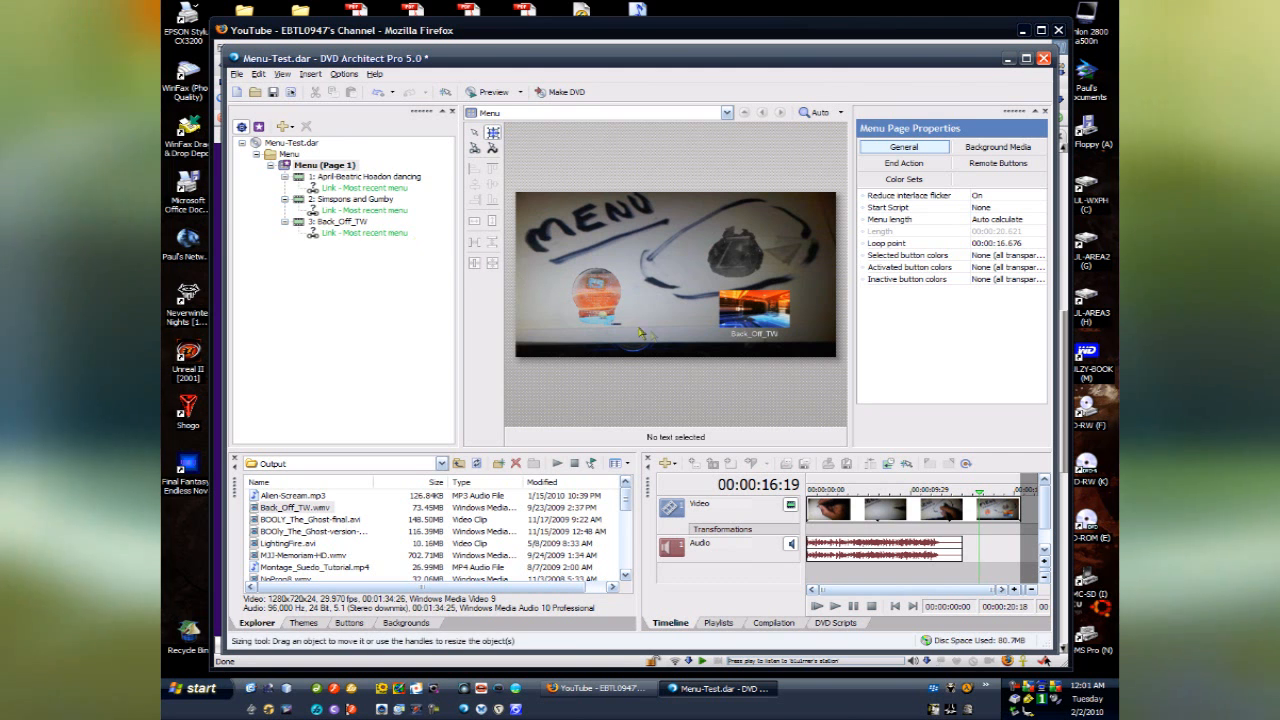
# Reopen the Back_Off_TW video and trim it to run from 00:00:16:07 to 00:01:04:19
pyautogui.doubleClick(750, 320)
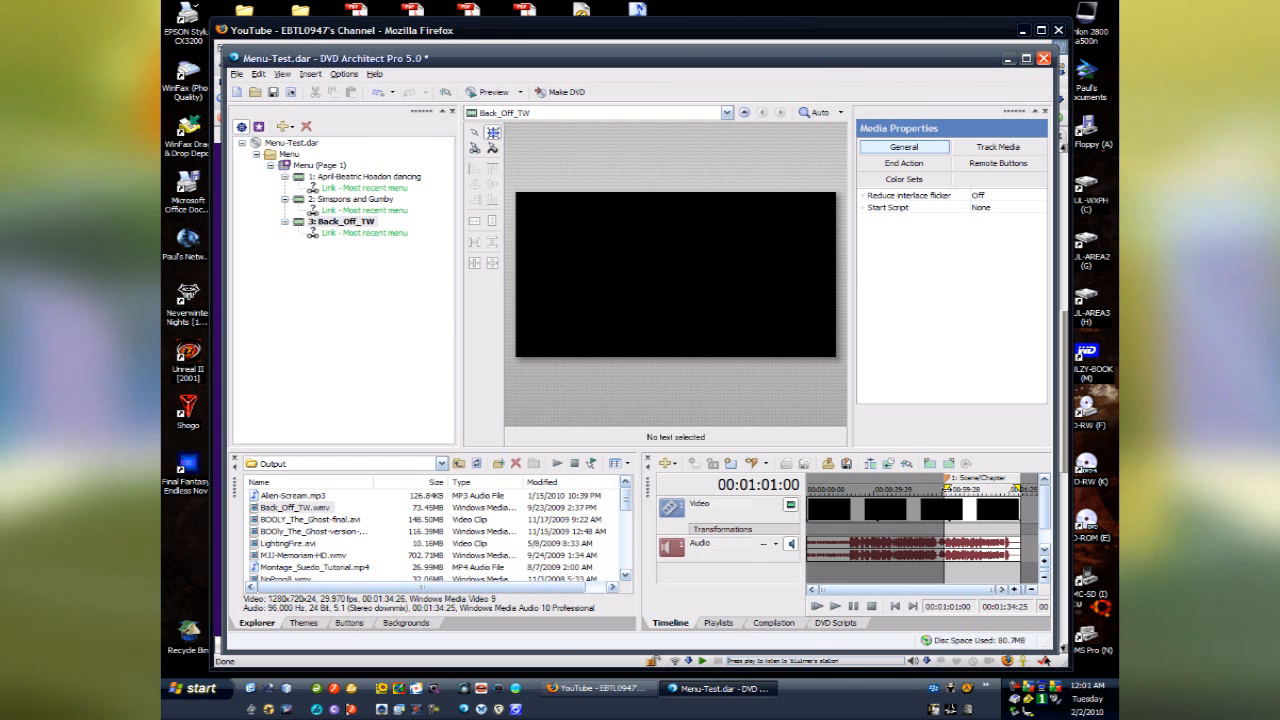
pyautogui.moveTo(947, 489); pyautogui.dragTo(846, 489)
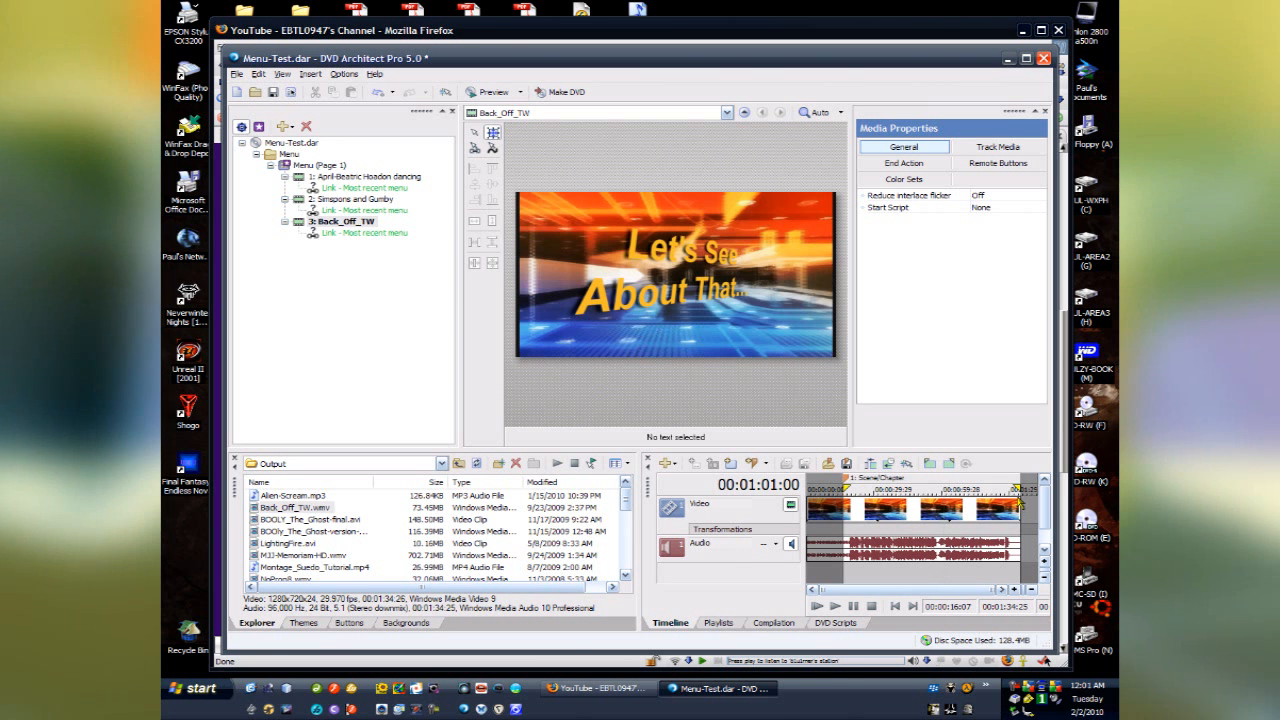
pyautogui.moveTo(1014, 545); pyautogui.dragTo(937, 566)
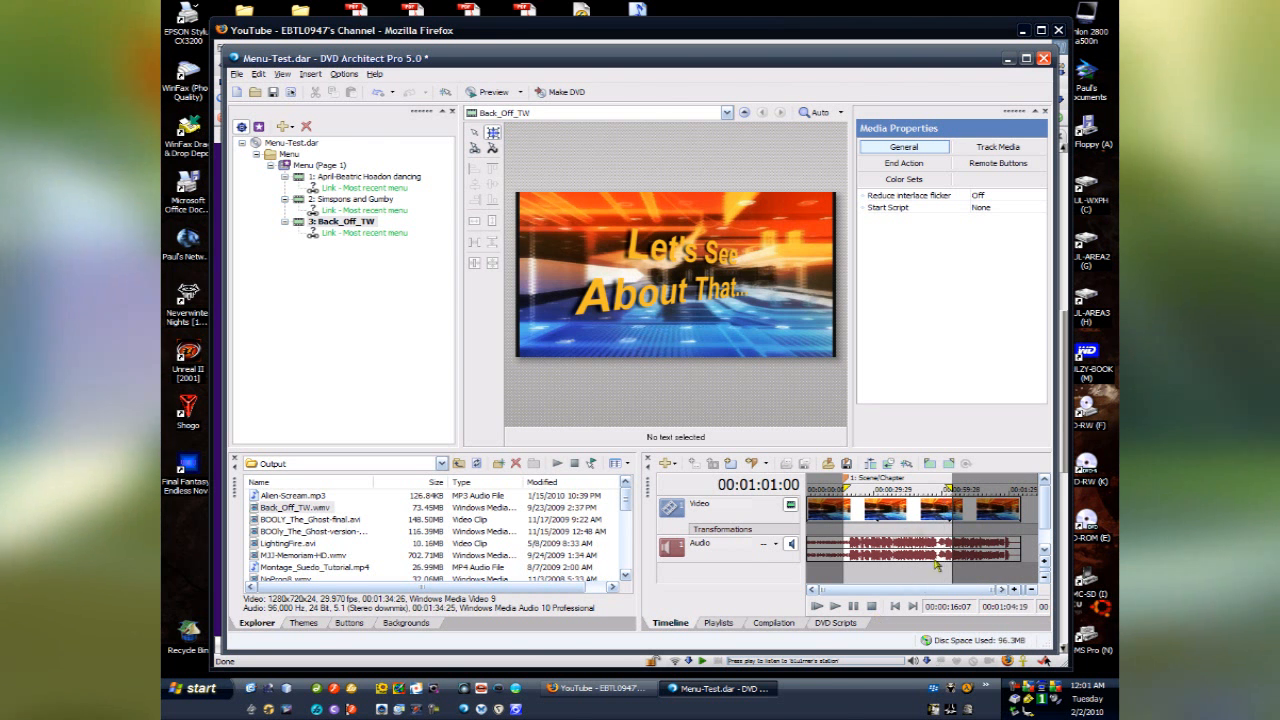